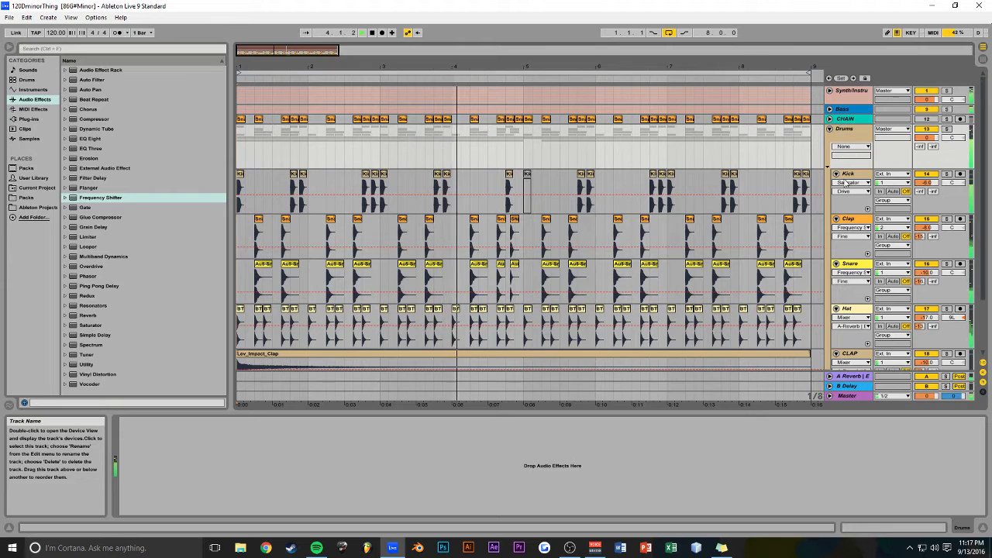
Display the Kick track's effects and compare its sound with the Saturator switched off and on
{"action": "left_click", "coordinate": [849, 174]}
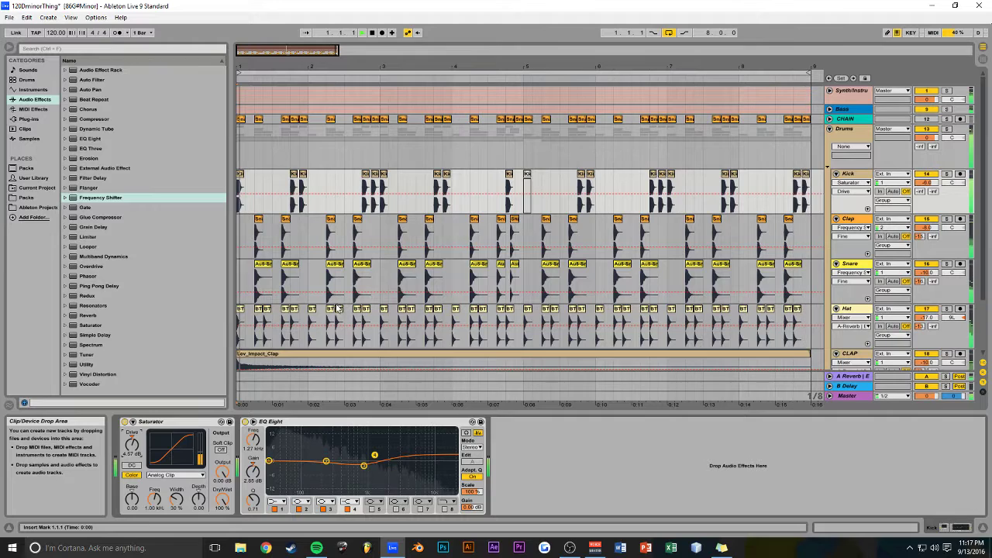
{"action": "left_click", "coordinate": [124, 422]}
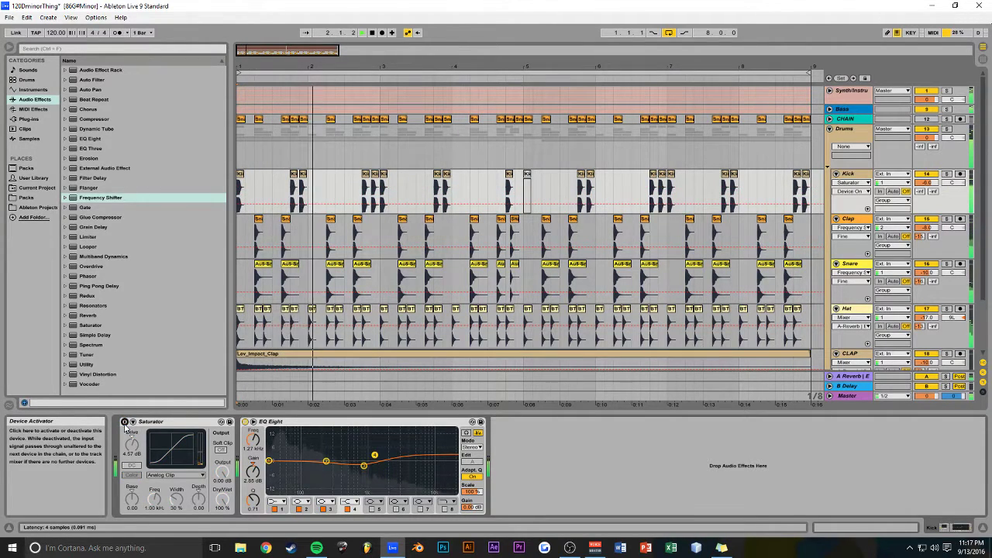
{"action": "left_click", "coordinate": [124, 422]}
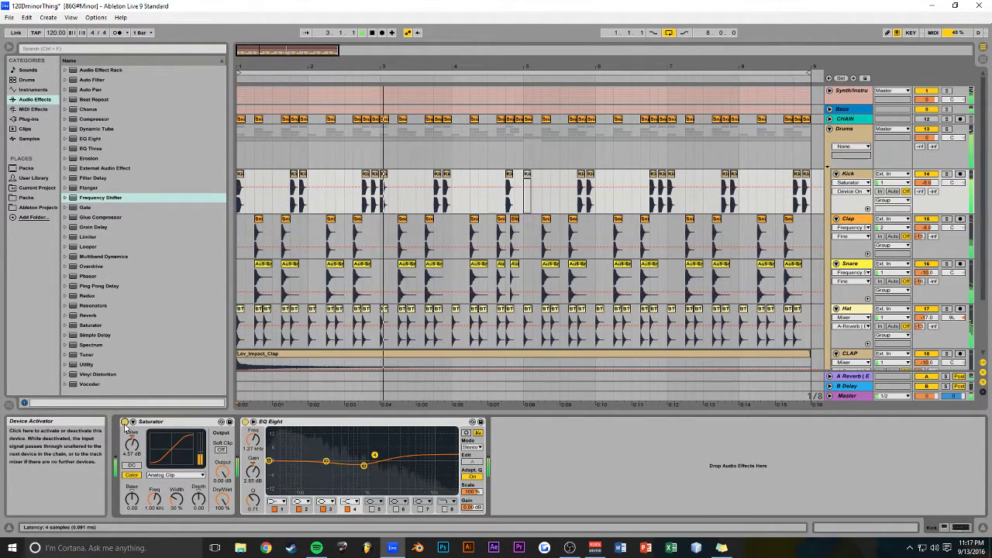
{"action": "left_click", "coordinate": [124, 423]}
{"action": "left_click", "coordinate": [124, 422]}
Set the Kick Saturator's drive to 6.66 dB and its dry/wet mix to 61.9 %
{"action": "left_click_drag", "start_coordinate": [132, 444], "coordinate": [132, 444]}
{"action": "left_click_drag", "start_coordinate": [222, 499], "coordinate": [222, 536]}
{"action": "left_click_drag", "start_coordinate": [132, 445], "coordinate": [132, 399]}
{"action": "left_click_drag", "start_coordinate": [223, 499], "coordinate": [223, 546]}
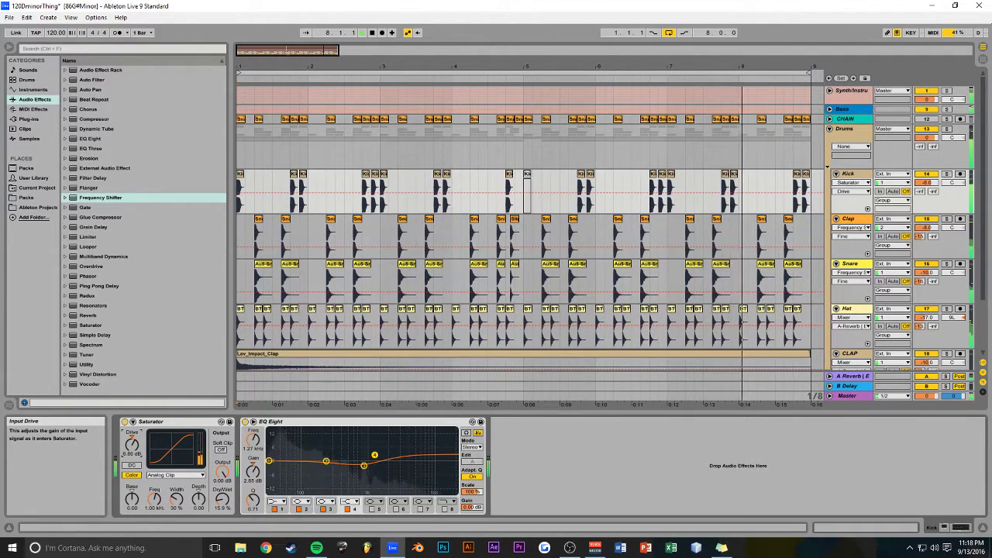
{"action": "left_click_drag", "start_coordinate": [223, 500], "coordinate": [222, 455]}
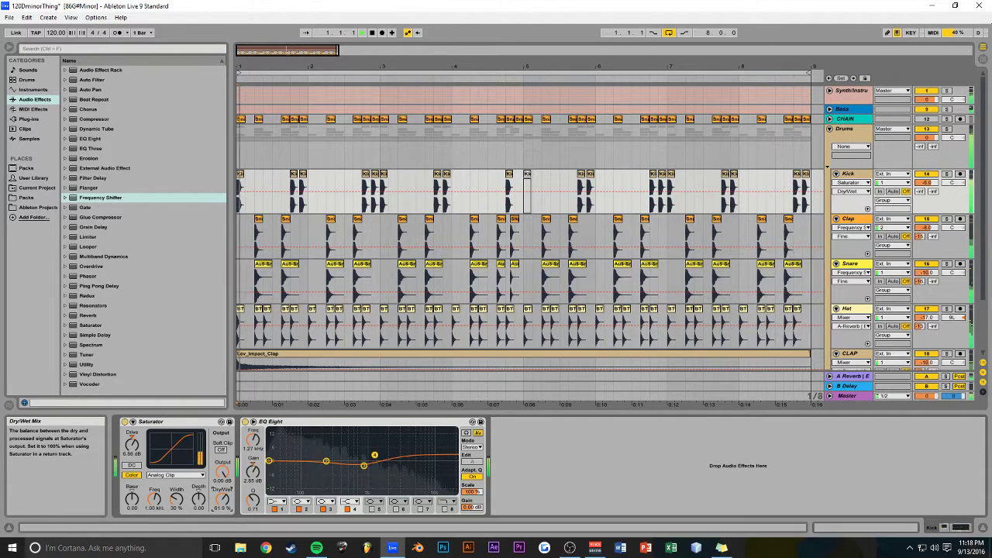
Replay the arrangement from the start with the whole eight-bar section in view
{"action": "left_click_drag", "start_coordinate": [342, 53], "coordinate": [431, 53]}
{"action": "left_click_drag", "start_coordinate": [314, 54], "coordinate": [453, 105]}
{"action": "key", "text": "space"}
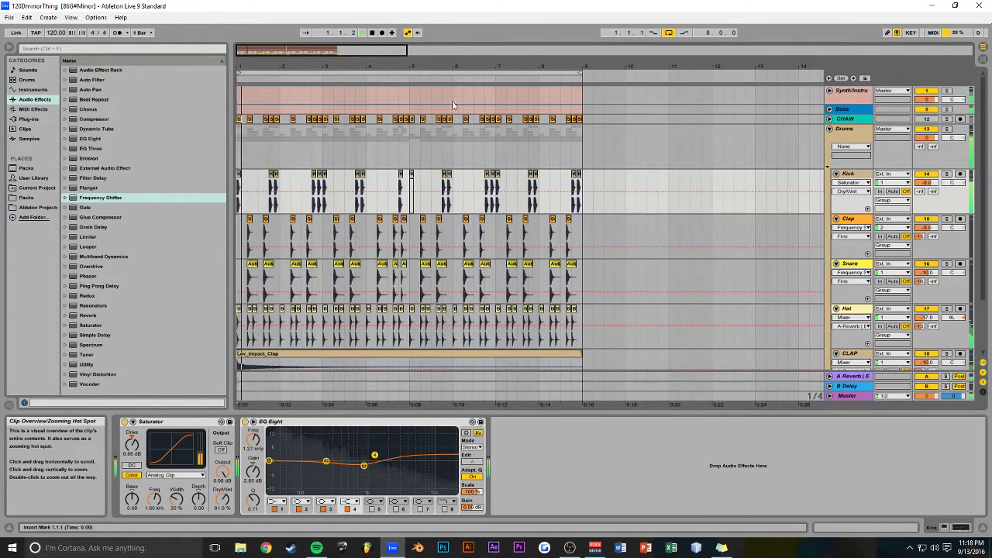
Unfold the CHAIN track and examine its clip pattern against the drum tracks
{"action": "left_click", "coordinate": [830, 119]}
{"action": "left_click", "coordinate": [845, 120]}
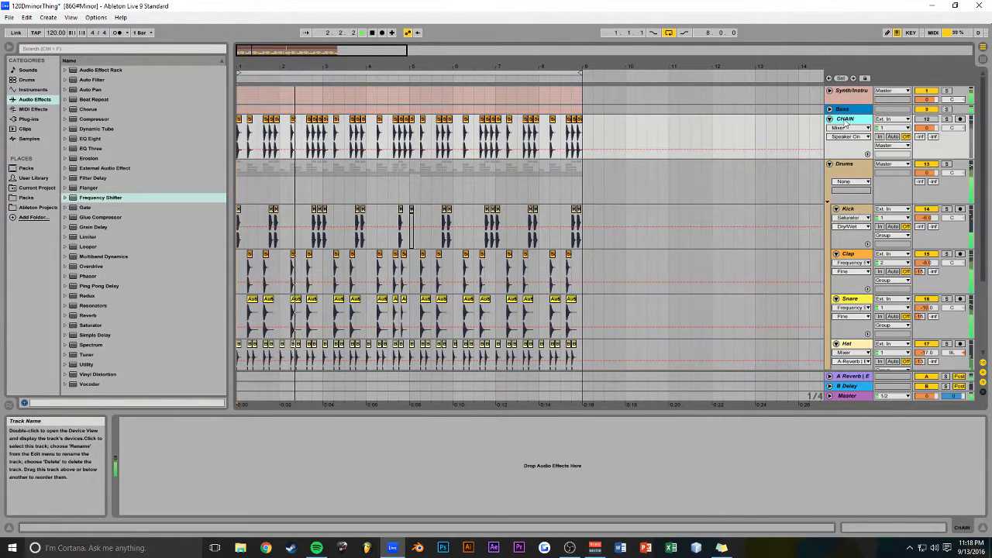
{"action": "scroll", "coordinate": [650, 183], "scroll_direction": "down", "scroll_amount": 5}
{"action": "scroll", "coordinate": [650, 179], "scroll_direction": "up", "scroll_amount": 4}
{"action": "scroll", "coordinate": [649, 179], "scroll_direction": "up", "scroll_amount": 1}
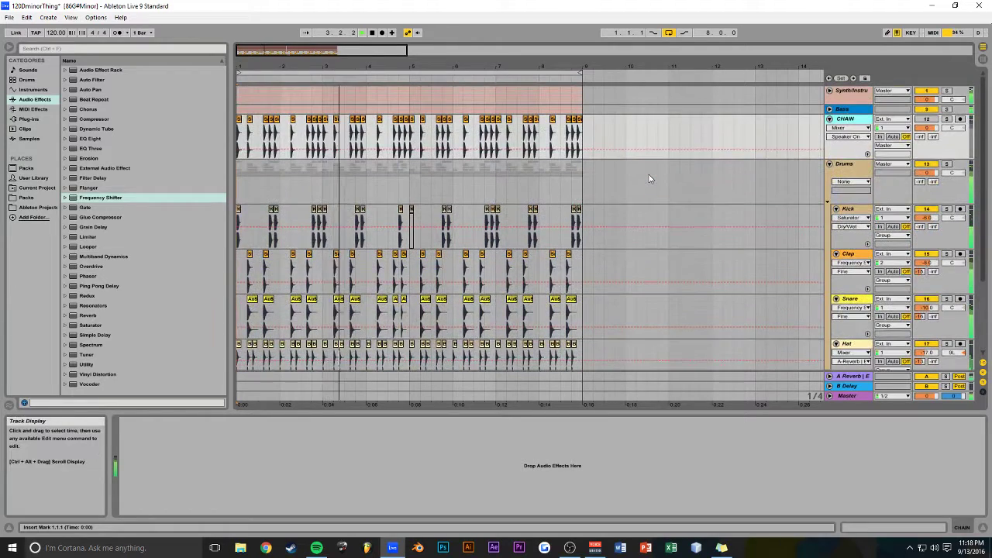
{"action": "left_click_drag", "start_coordinate": [407, 51], "coordinate": [331, 49]}
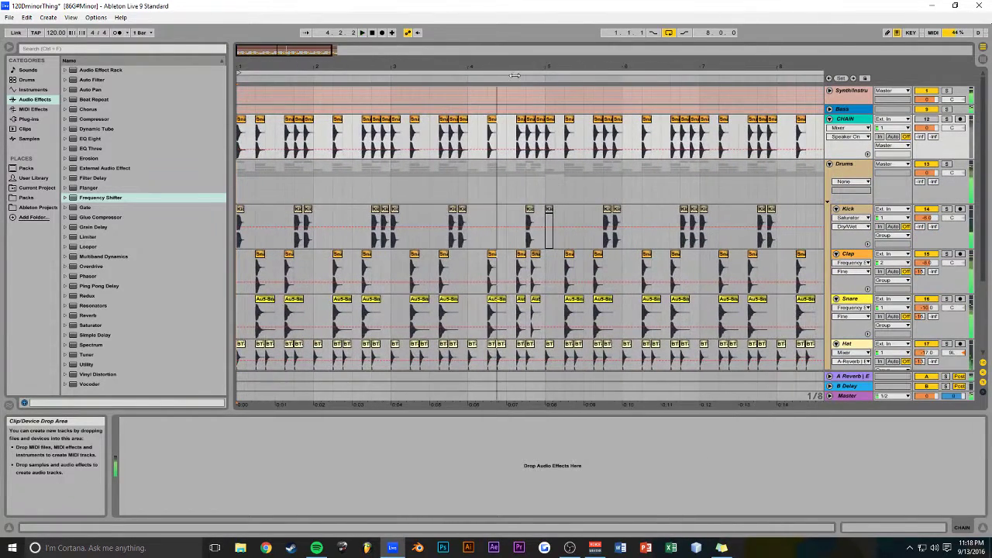
{"action": "left_click", "coordinate": [476, 122]}
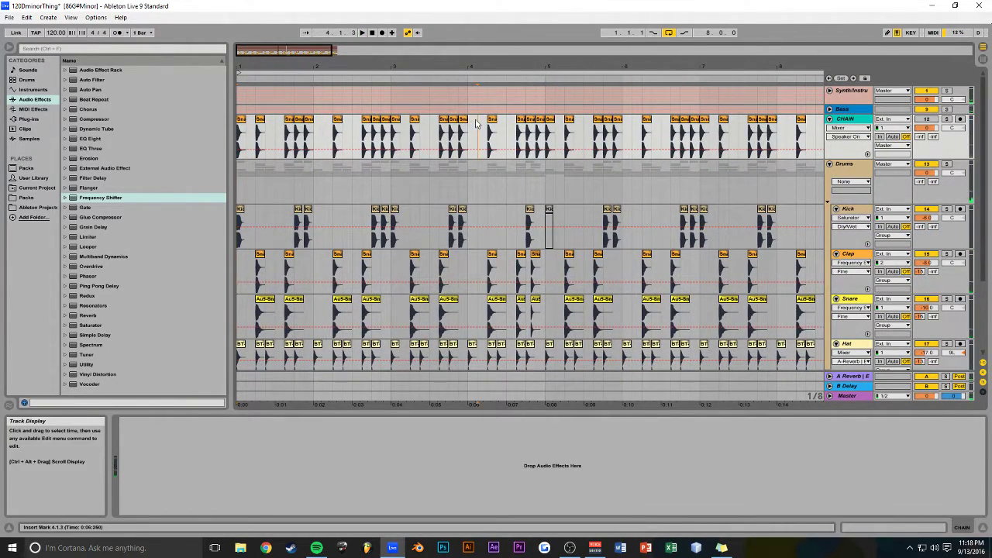
{"action": "mouse_move", "coordinate": [301, 51]}
{"action": "left_mouse_down"}
{"action": "mouse_move", "coordinate": [337, 45]}
{"action": "mouse_move", "coordinate": [300, 50]}
{"action": "mouse_move", "coordinate": [312, 53]}
{"action": "left_mouse_up"}
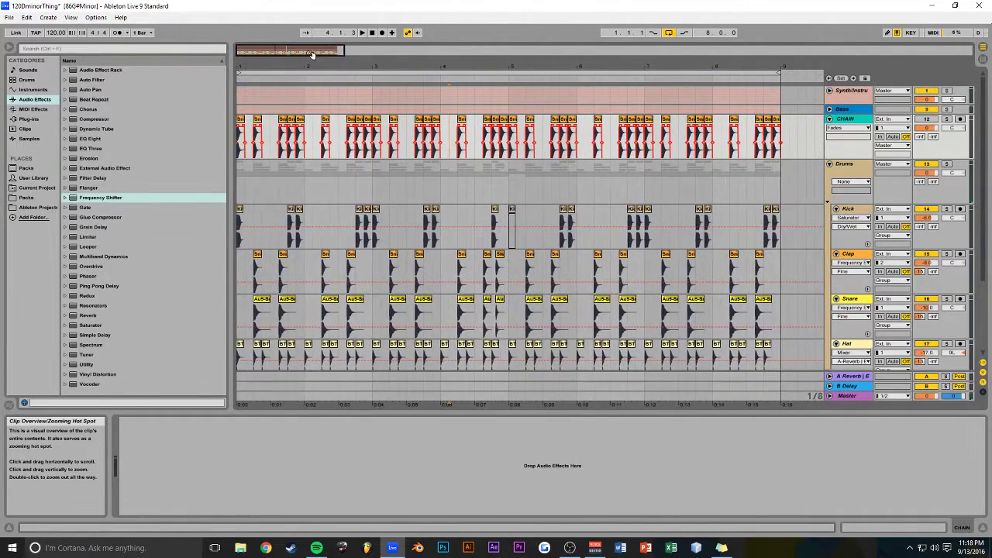
Play the arrangement with the Kick track soloed to listen to it on its own
{"action": "key", "text": "minus"}
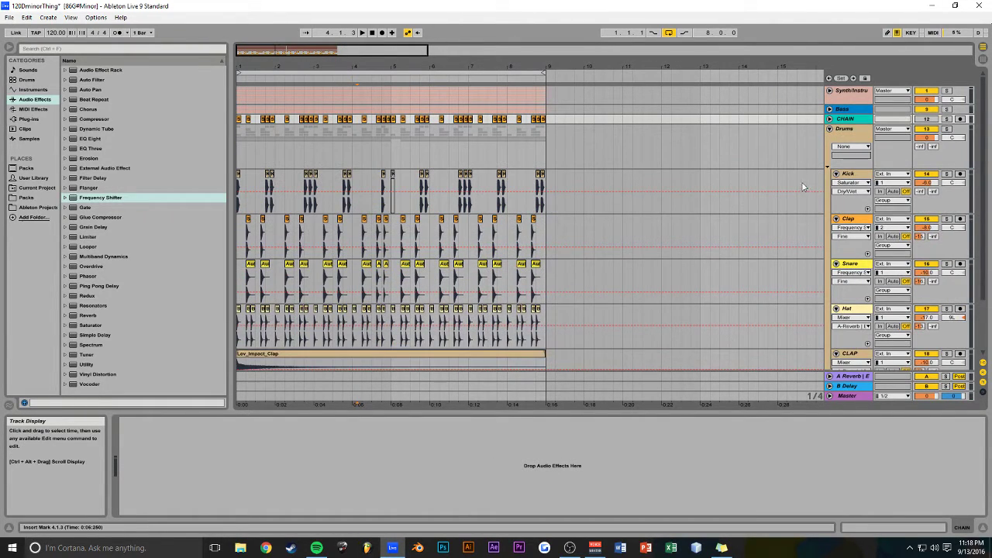
{"action": "scroll", "coordinate": [804, 187], "scroll_direction": "down", "scroll_amount": 2}
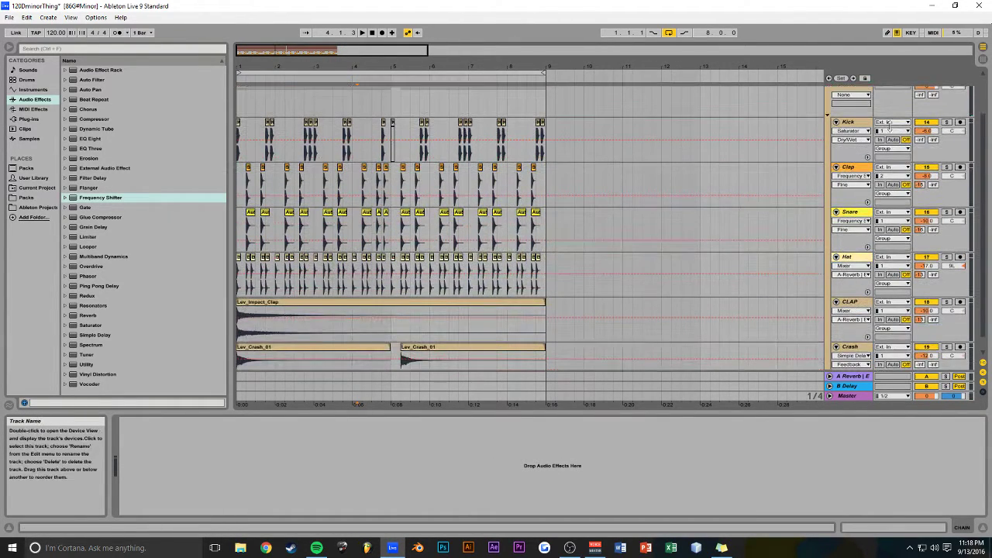
{"action": "key", "text": "space"}
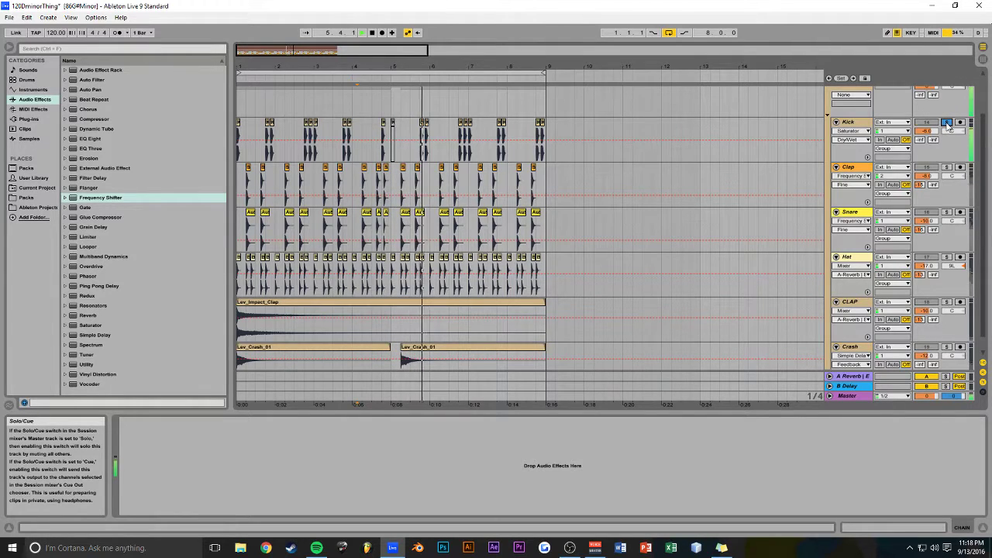
{"action": "scroll", "coordinate": [691, 149], "scroll_direction": "up", "scroll_amount": 2}
Fold the Drums group and save the project
{"action": "left_click", "coordinate": [828, 129]}
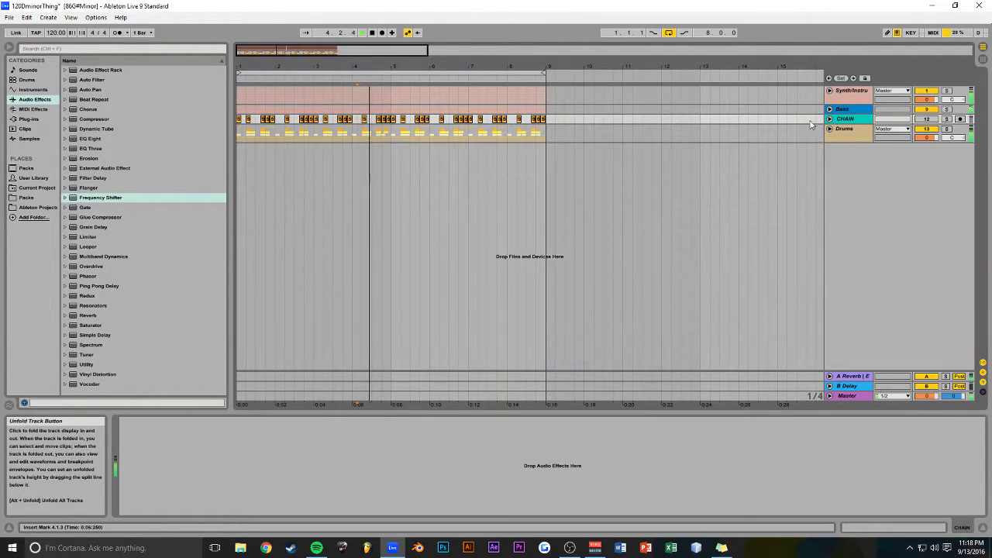
{"action": "key", "text": "ctrl+s"}
{"action": "left_click_drag", "start_coordinate": [370, 53], "coordinate": [371, 30]}
{"action": "left_click_drag", "start_coordinate": [411, 140], "coordinate": [203, 82]}
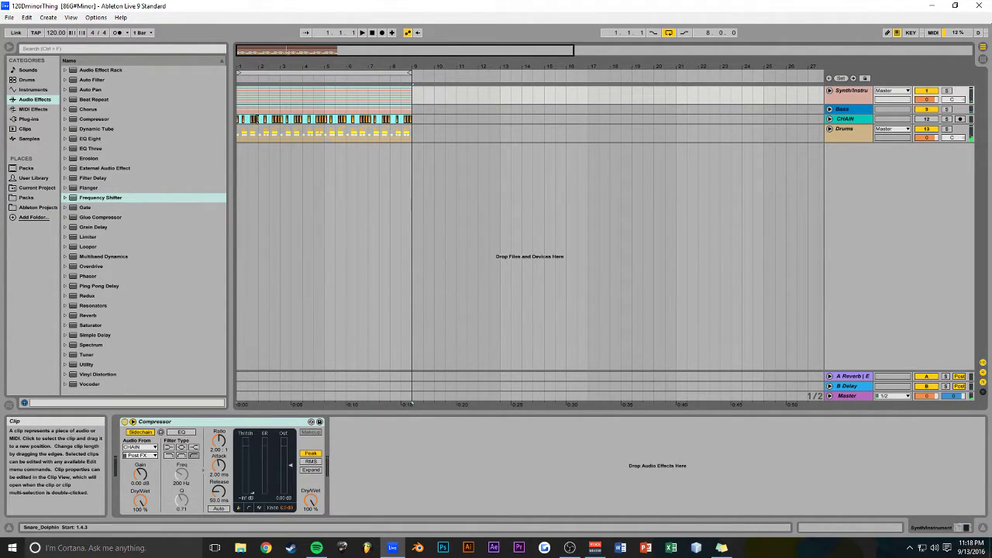
{"action": "left_click_drag", "start_coordinate": [259, 123], "coordinate": [593, 121]}
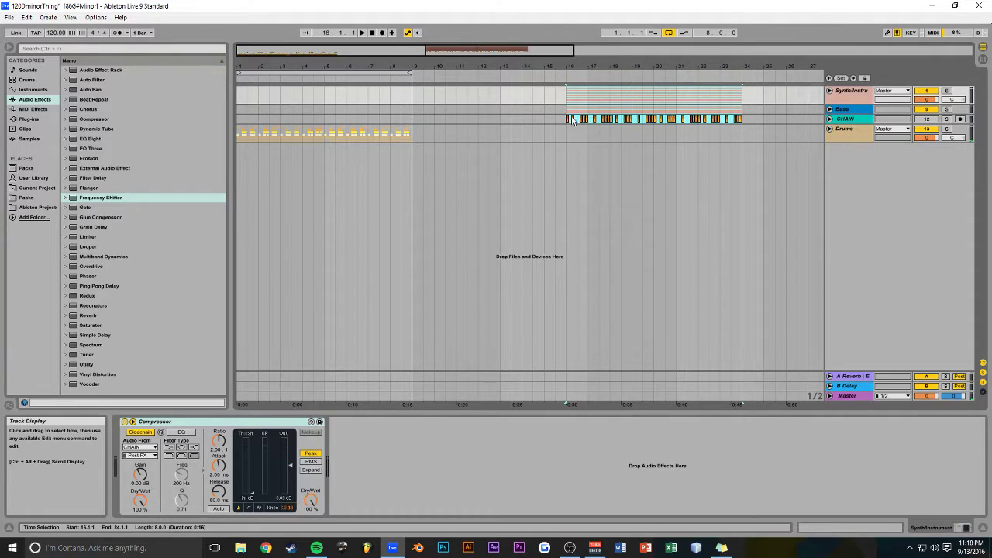
{"action": "key", "text": "ctrl+z"}
Move the clips of all tracks, including the Drums group, so that the section starts at bar 17
{"action": "left_click_drag", "start_coordinate": [413, 141], "coordinate": [659, 118]}
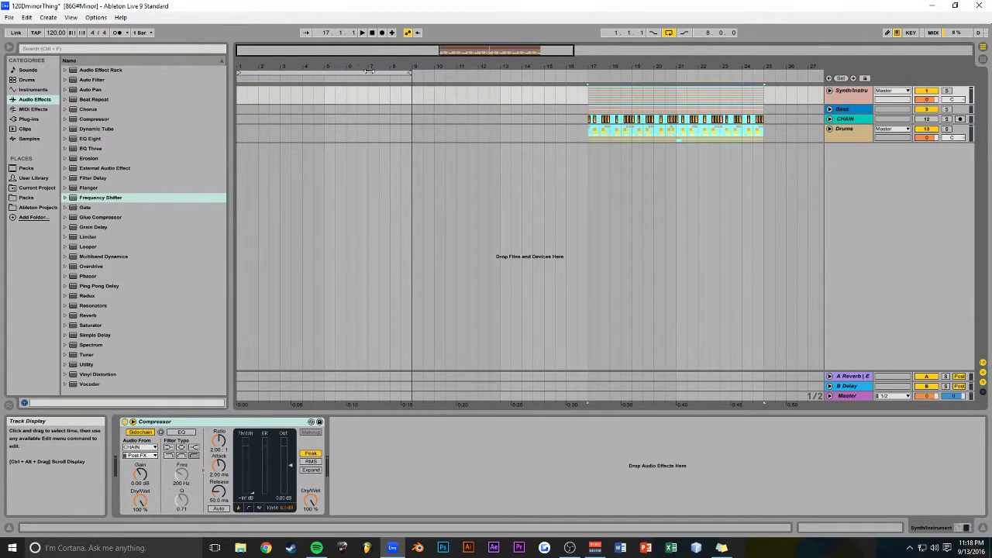
{"action": "key", "text": "minus"}
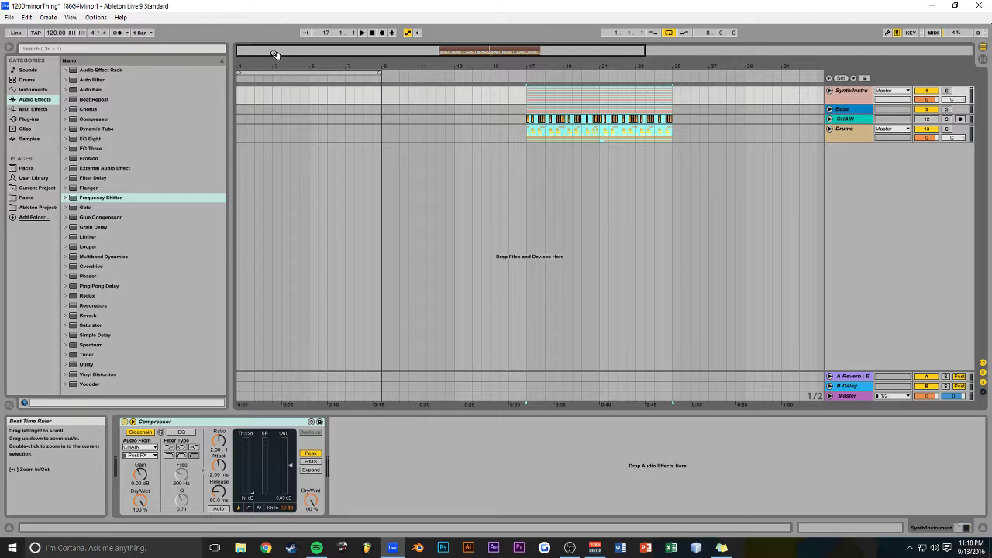
{"action": "left_click_drag", "start_coordinate": [280, 56], "coordinate": [254, 54]}
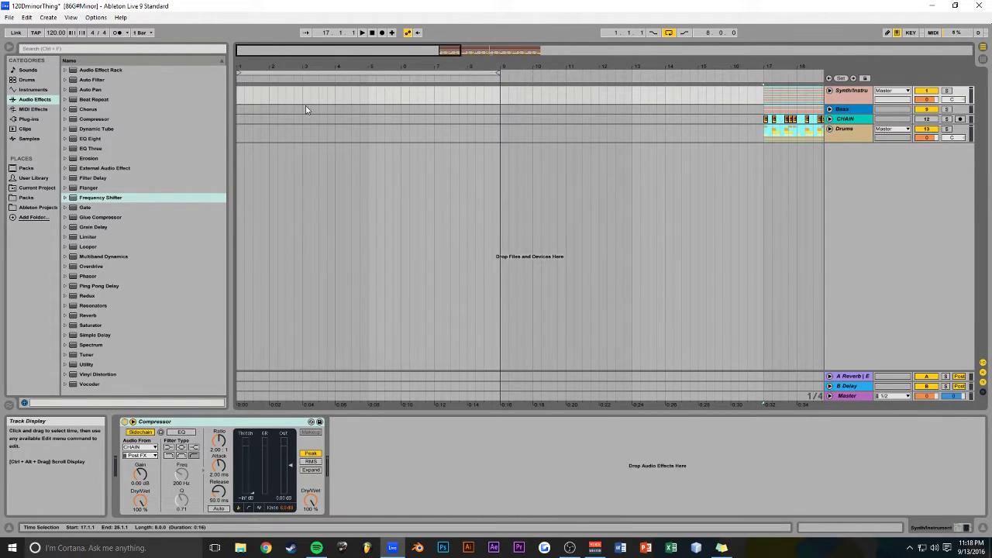
Unfold the Synth/Instru group and insert an empty eight-bar MIDI clip on the LL track starting at bar 1
{"action": "left_click", "coordinate": [830, 90]}
{"action": "scroll", "coordinate": [821, 233], "scroll_direction": "down", "scroll_amount": 1}
{"action": "scroll", "coordinate": [822, 233], "scroll_direction": "down", "scroll_amount": 1}
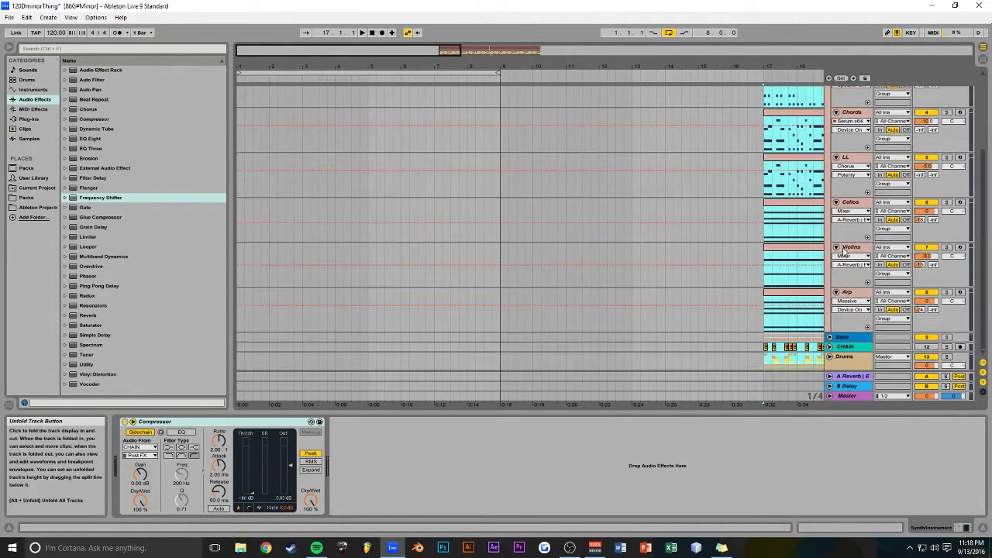
{"action": "left_click", "coordinate": [849, 289]}
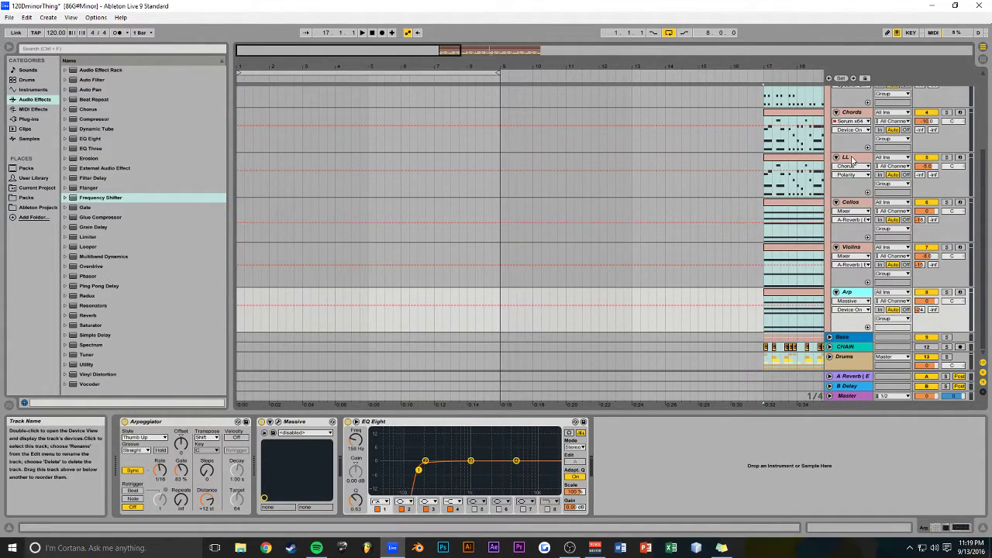
{"action": "left_click", "coordinate": [303, 152]}
{"action": "left_click_drag", "start_coordinate": [240, 163], "coordinate": [362, 162]}
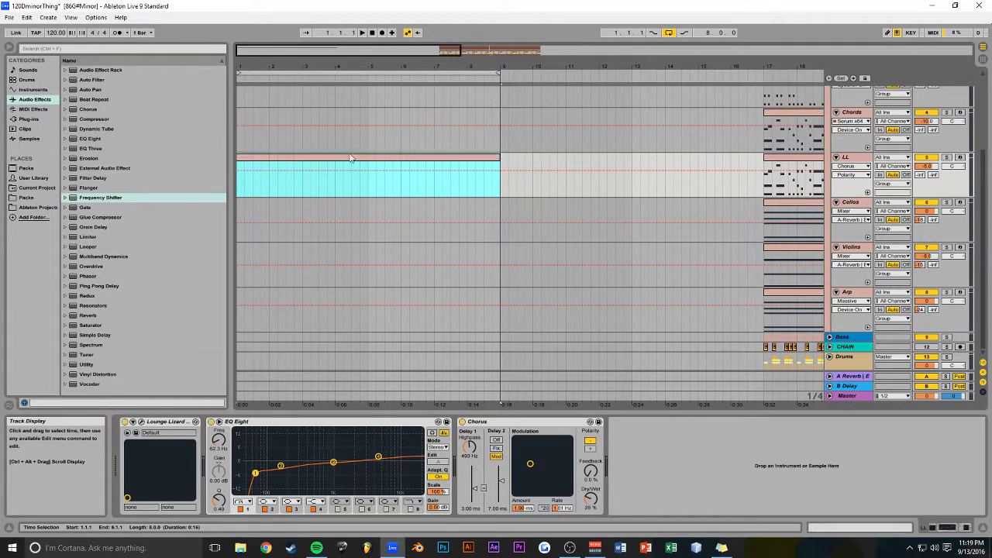
{"action": "key", "text": "ctrl+shift+m"}
Enlarge the new clip's MIDI note editor and enable note preview
{"action": "left_click_drag", "start_coordinate": [346, 409], "coordinate": [346, 196]}
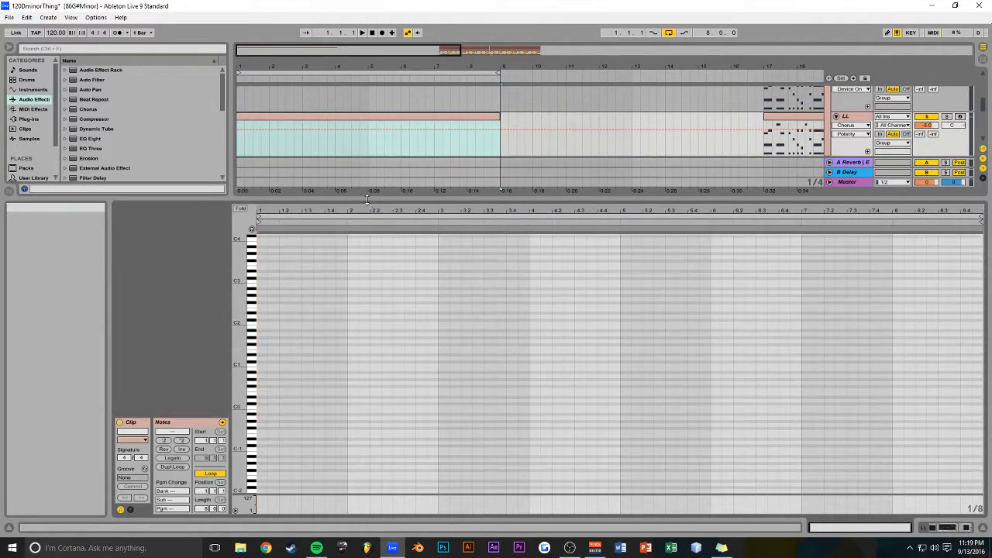
{"action": "left_click", "coordinate": [252, 229]}
{"action": "left_click_drag", "start_coordinate": [251, 293], "coordinate": [250, 310]}
Build a one-bar chord of D2, F2, C3 and G3 in bar 1 of the LL clip and listen to it
{"action": "double_click", "coordinate": [264, 316]}
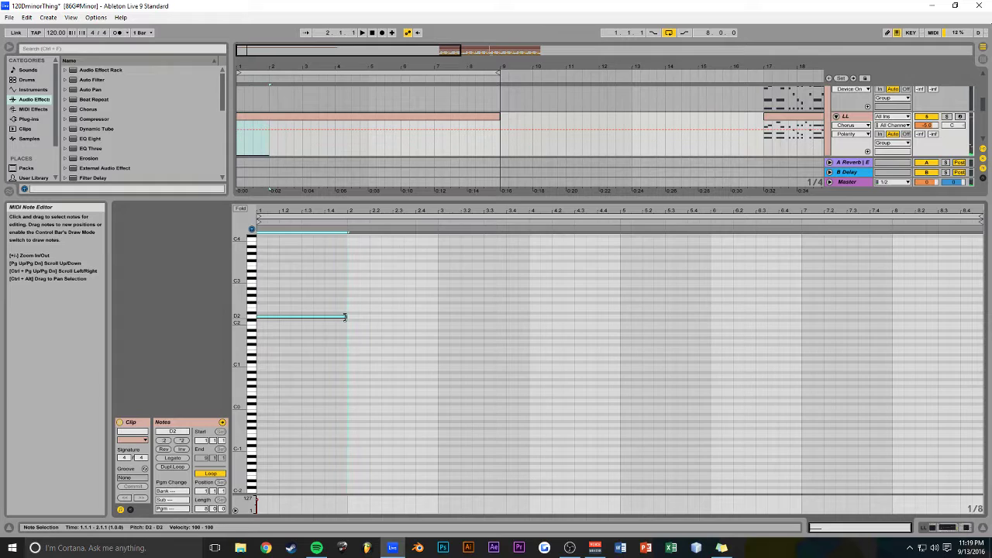
{"action": "double_click", "coordinate": [286, 305]}
{"action": "double_click", "coordinate": [283, 286]}
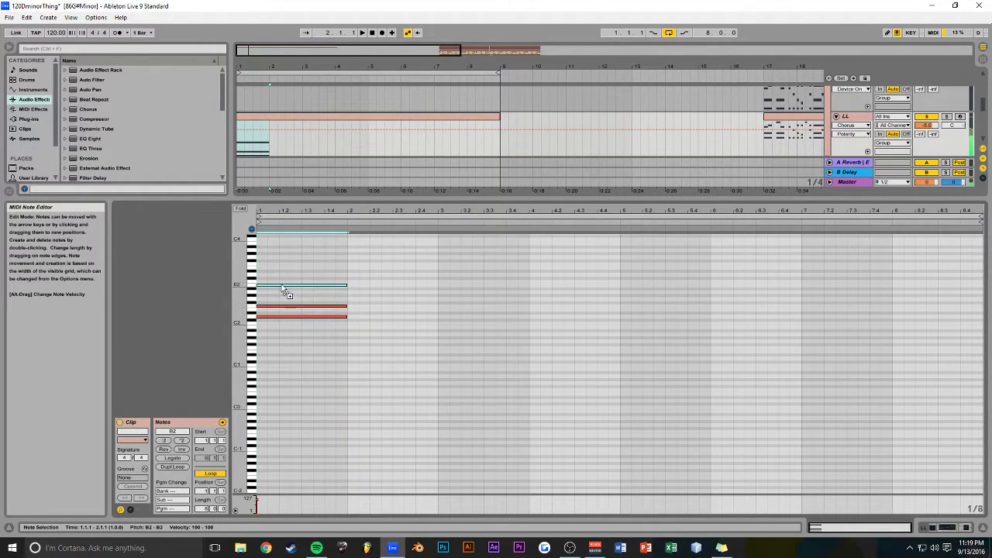
{"action": "key", "text": "space"}
{"action": "scroll", "coordinate": [295, 310], "scroll_direction": "up", "scroll_amount": 3}
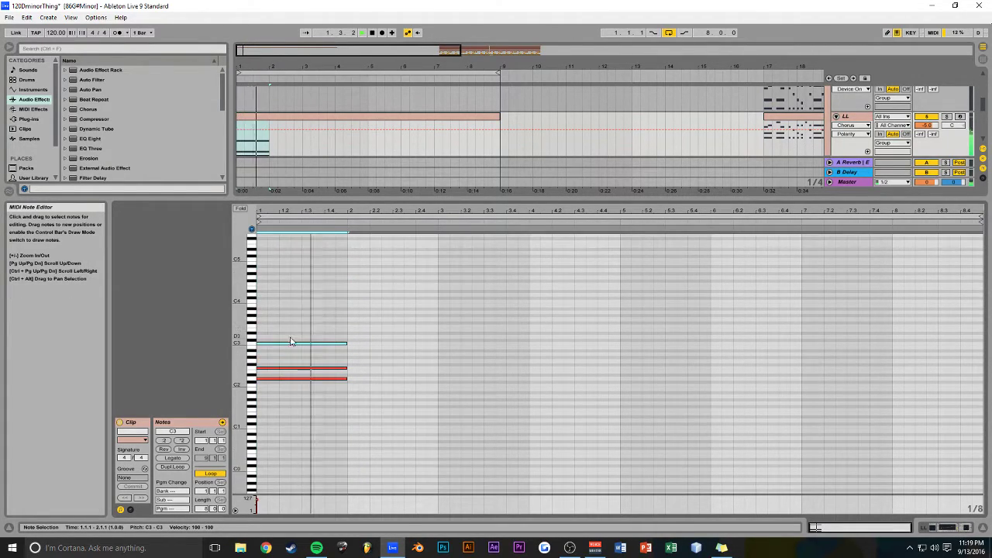
{"action": "scroll", "coordinate": [354, 322], "scroll_direction": "down", "scroll_amount": 1}
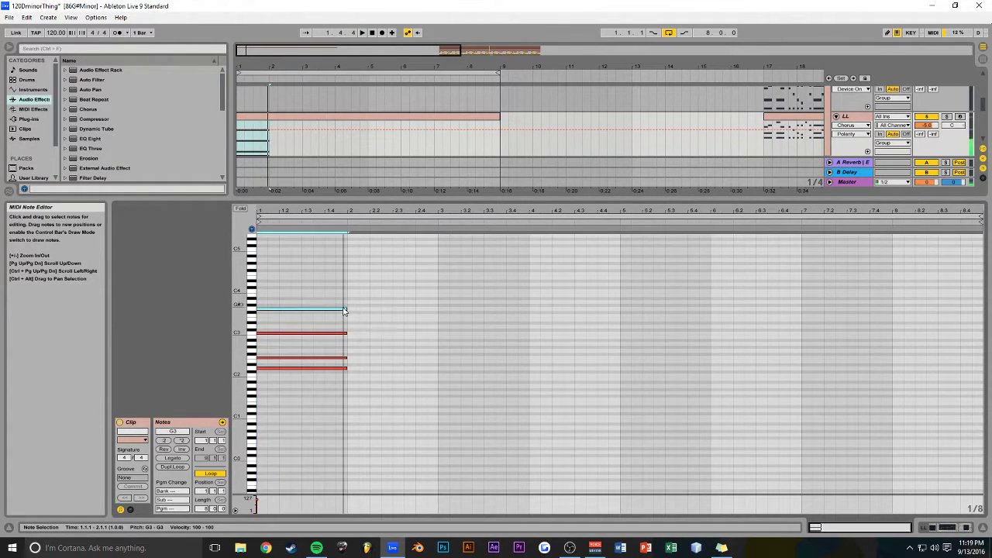
Copy notes from the first chord to form C2, E2, G2, E3 and A3 in bar 2, and play the progression
{"action": "left_click_drag", "start_coordinate": [315, 313], "coordinate": [402, 307]}
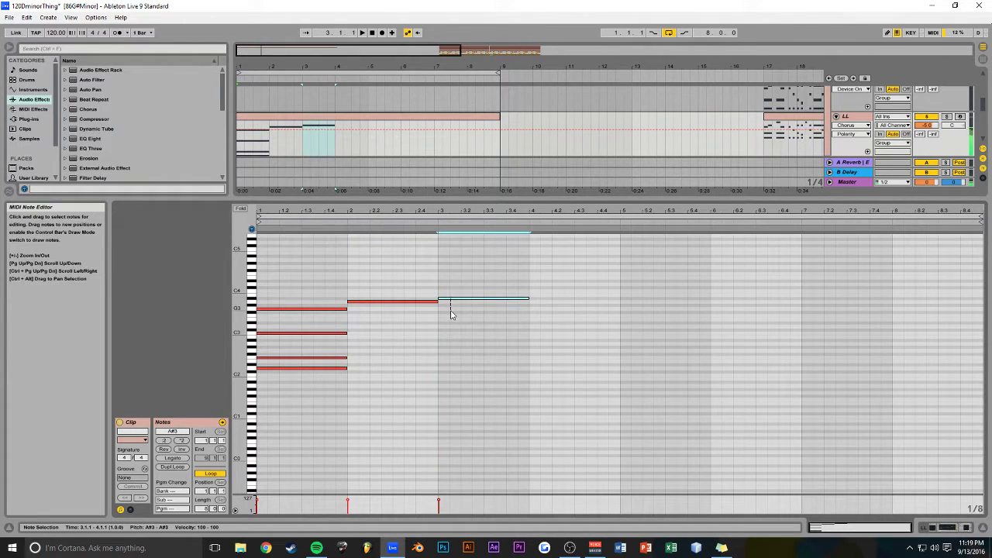
{"action": "left_click", "coordinate": [299, 369]}
{"action": "left_click_drag", "start_coordinate": [291, 374], "coordinate": [382, 380]}
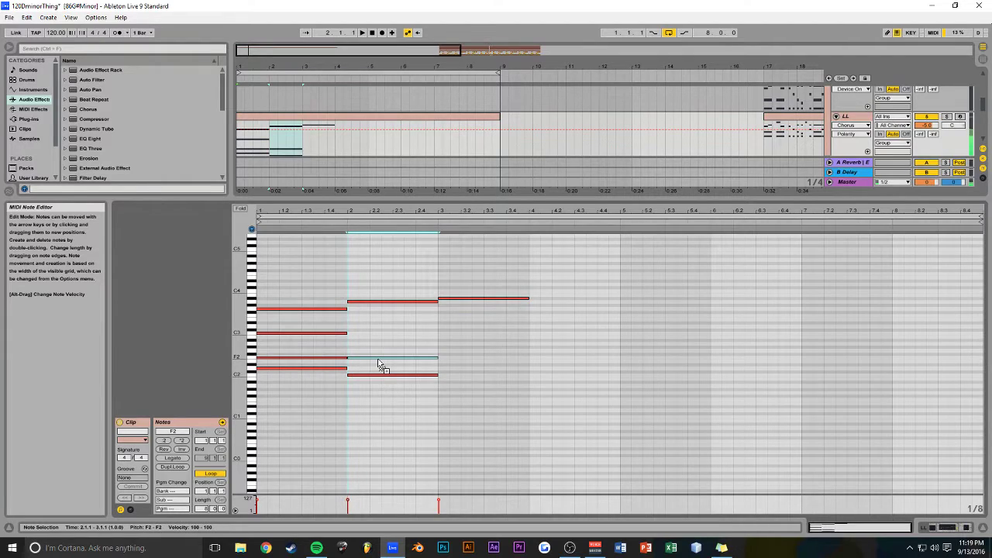
{"action": "left_click_drag", "start_coordinate": [372, 353], "coordinate": [373, 325]}
{"action": "key", "text": "space"}
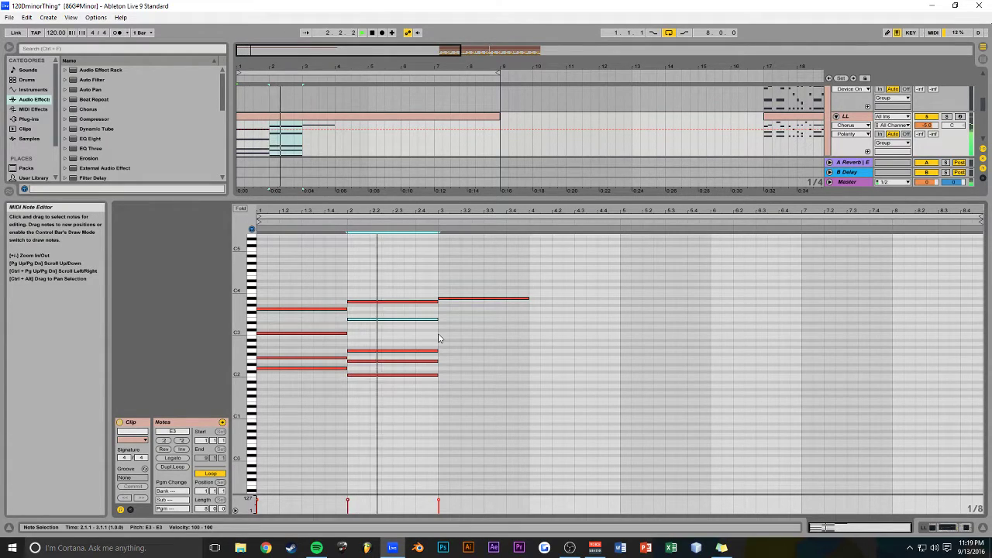
{"action": "key", "text": "space"}
Build the bar 3 chord from D2, F2, C3 and F3, each one bar long
{"action": "left_click", "coordinate": [449, 300]}
{"action": "left_click_drag", "start_coordinate": [449, 300], "coordinate": [452, 318]}
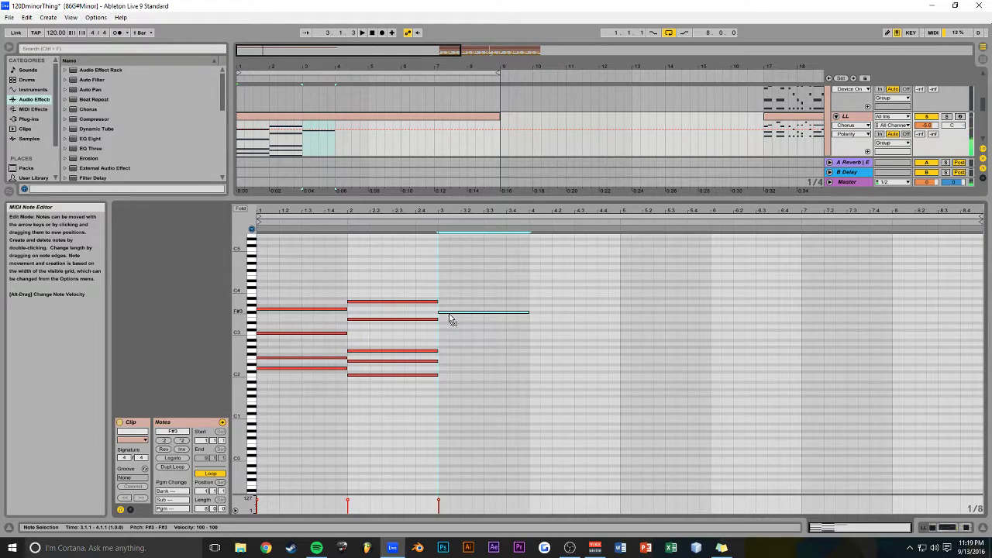
{"action": "left_click", "coordinate": [409, 321]}
{"action": "left_click_drag", "start_coordinate": [392, 320], "coordinate": [465, 374]}
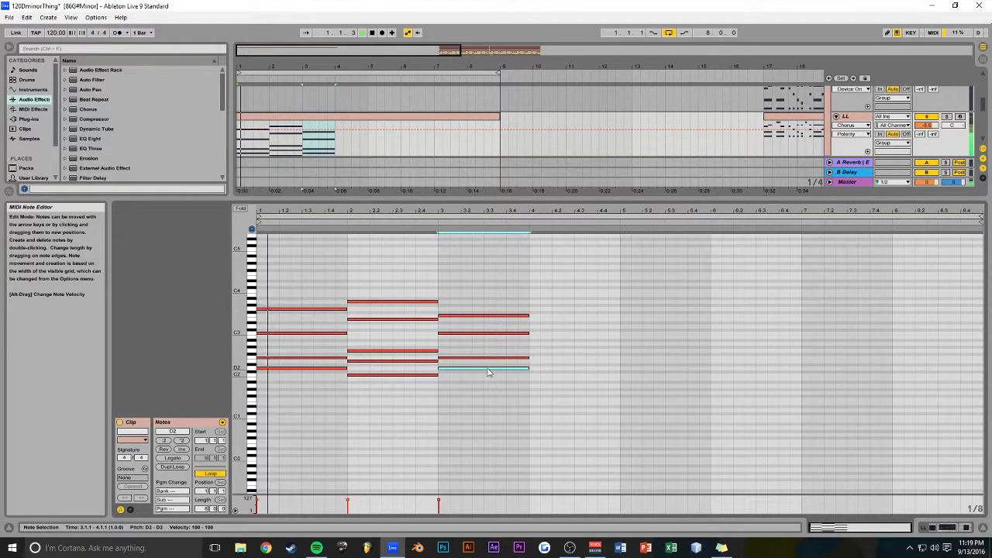
Duplicate the bar 3 chord into bar 4, change it to D2, F2, A2 and D3, play it and save the set
{"action": "left_click_drag", "start_coordinate": [574, 308], "coordinate": [500, 414]}
{"action": "key", "text": "ctrl+d"}
{"action": "left_click_drag", "start_coordinate": [574, 374], "coordinate": [550, 372]}
{"action": "left_click", "coordinate": [544, 318]}
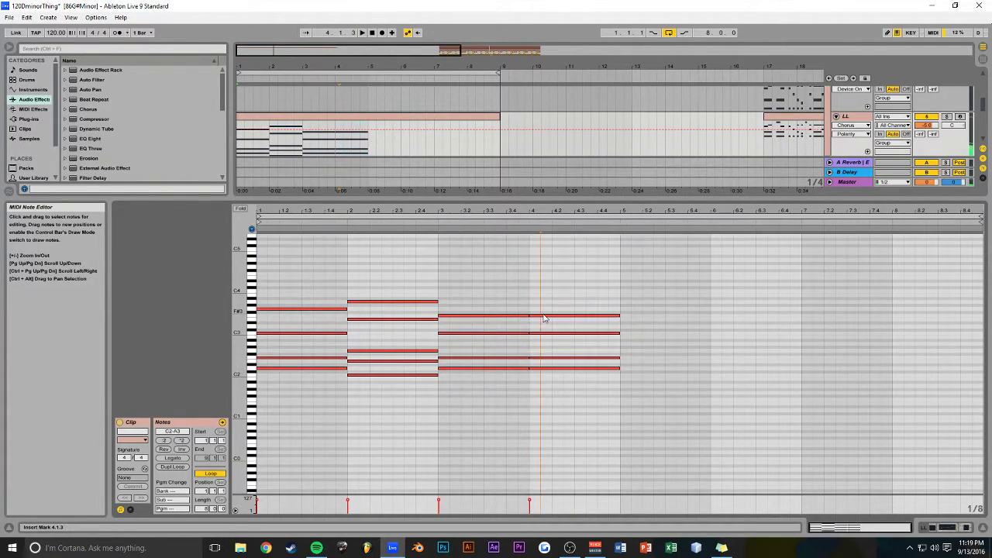
{"action": "left_click_drag", "start_coordinate": [543, 317], "coordinate": [543, 324]}
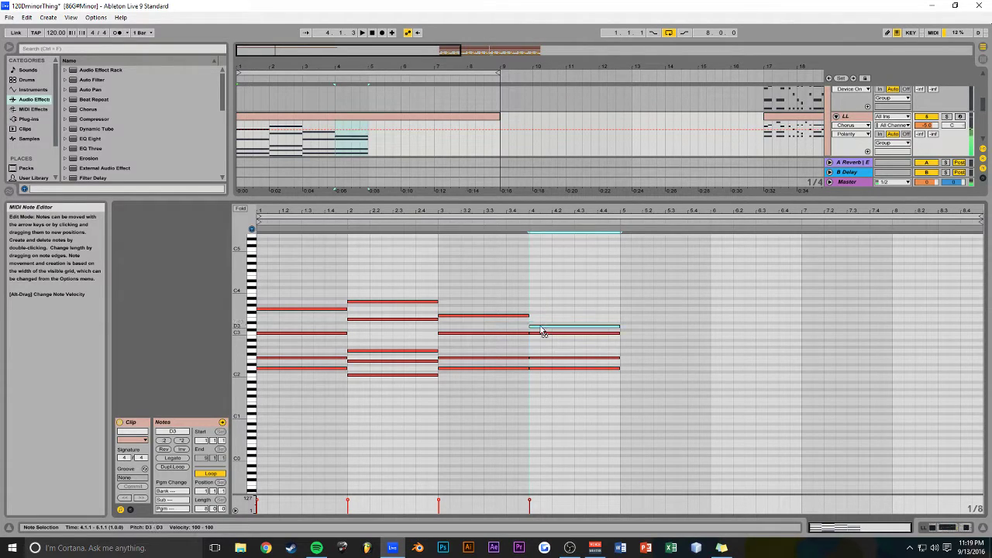
{"action": "key", "text": "space"}
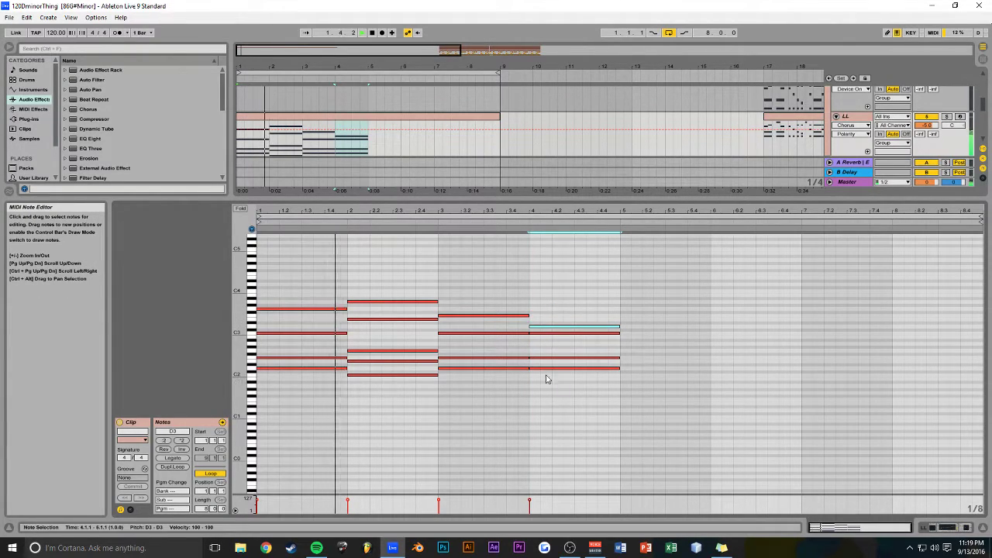
{"action": "left_click_drag", "start_coordinate": [541, 334], "coordinate": [542, 345]}
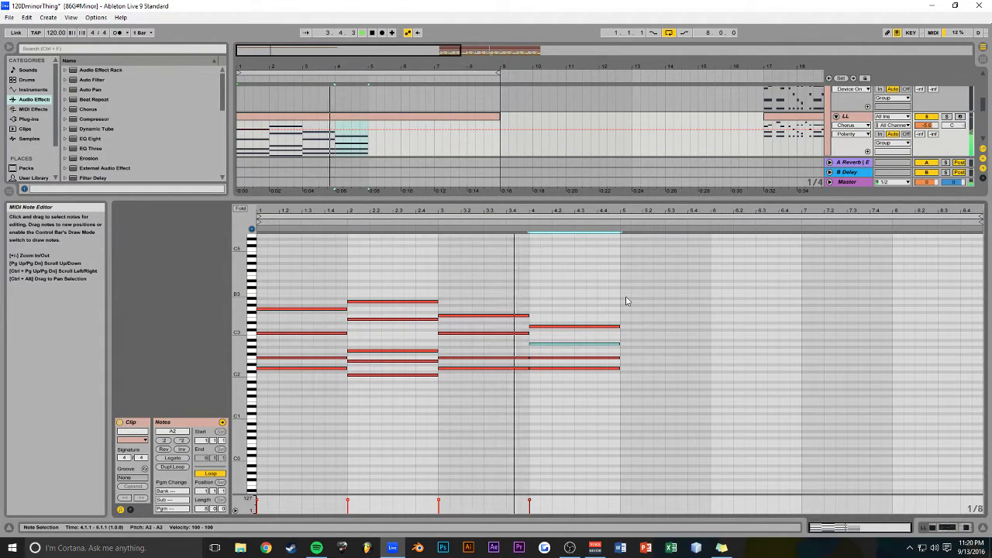
{"action": "key", "text": "ctrl+s"}
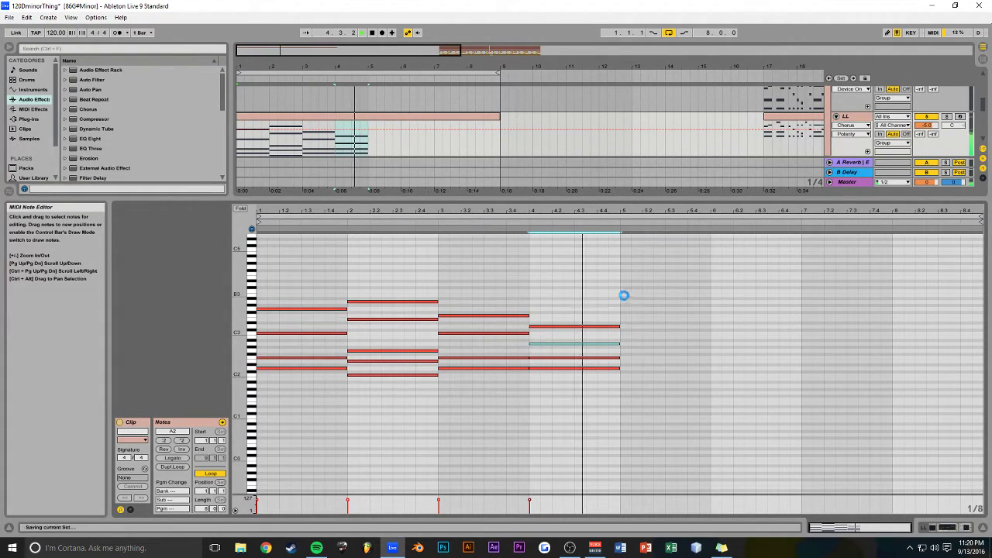
Duplicate the four-bar progression, align the copy to start exactly at bar 5, and save the set
{"action": "left_click", "coordinate": [617, 284]}
{"action": "key", "text": "ctrl+a"}
{"action": "key", "text": "ctrl+d"}
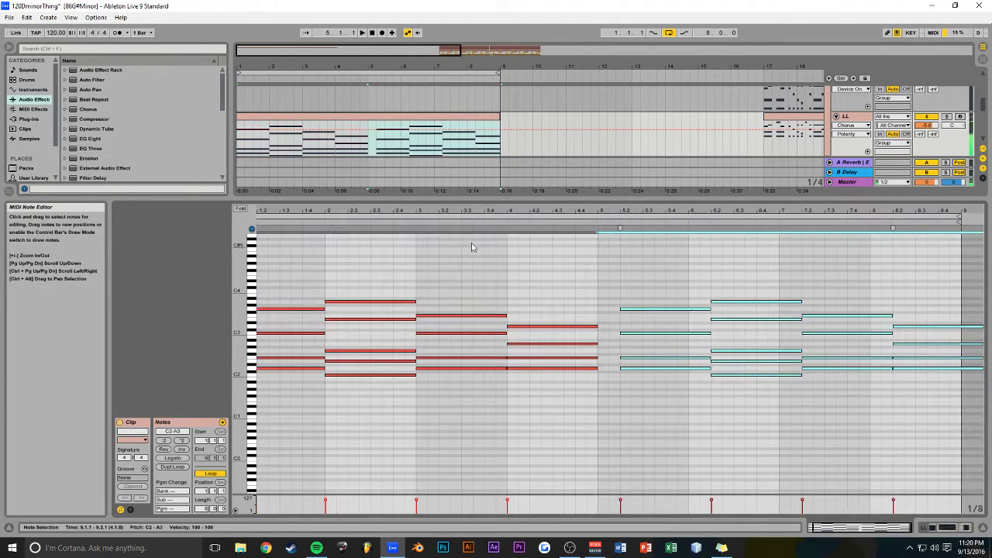
{"action": "left_click_drag", "start_coordinate": [631, 314], "coordinate": [614, 315]}
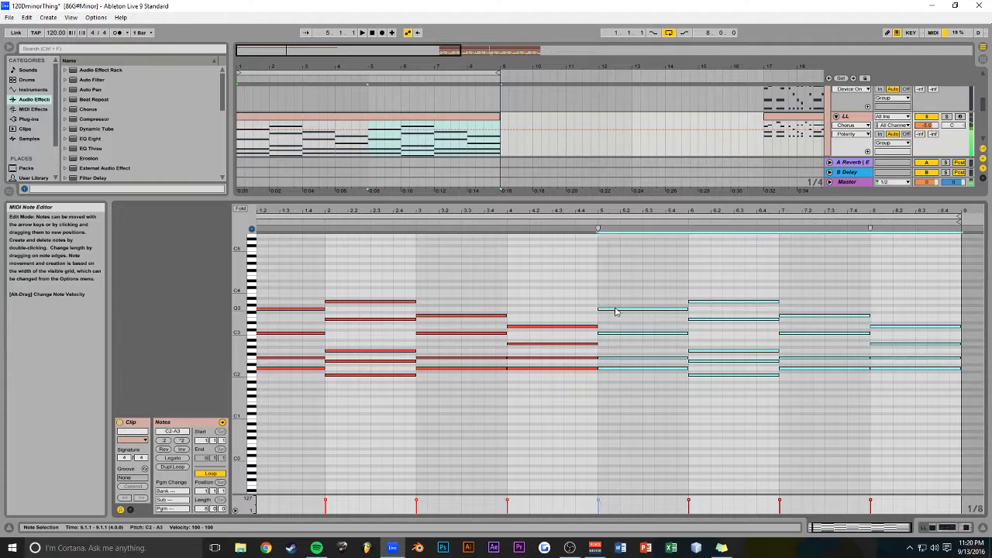
{"action": "key", "text": "ctrl+s"}
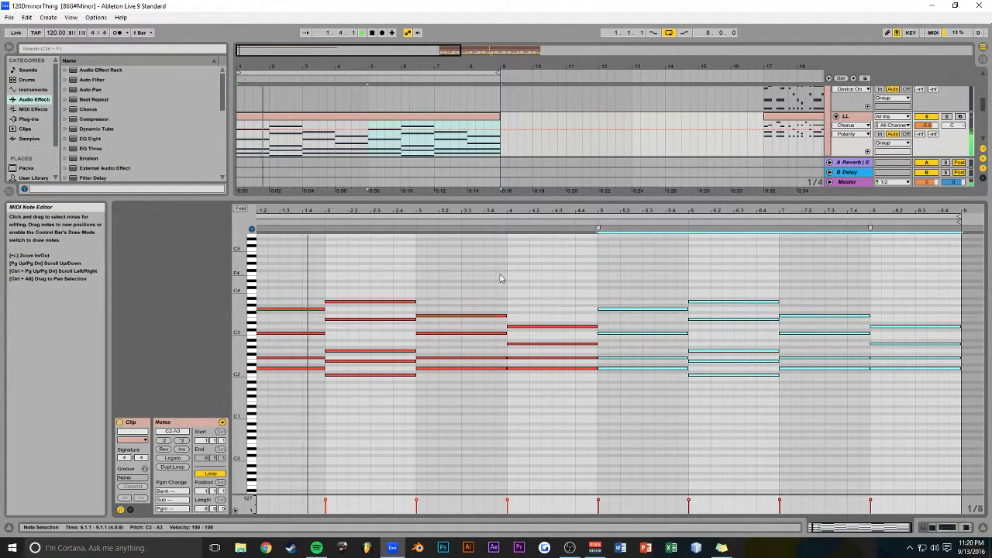
Lower the bass note to A#1 in the bar 4 chord and to A1 in the bar 8 chord, and play the progression
{"action": "left_click_drag", "start_coordinate": [844, 529], "coordinate": [808, 495]}
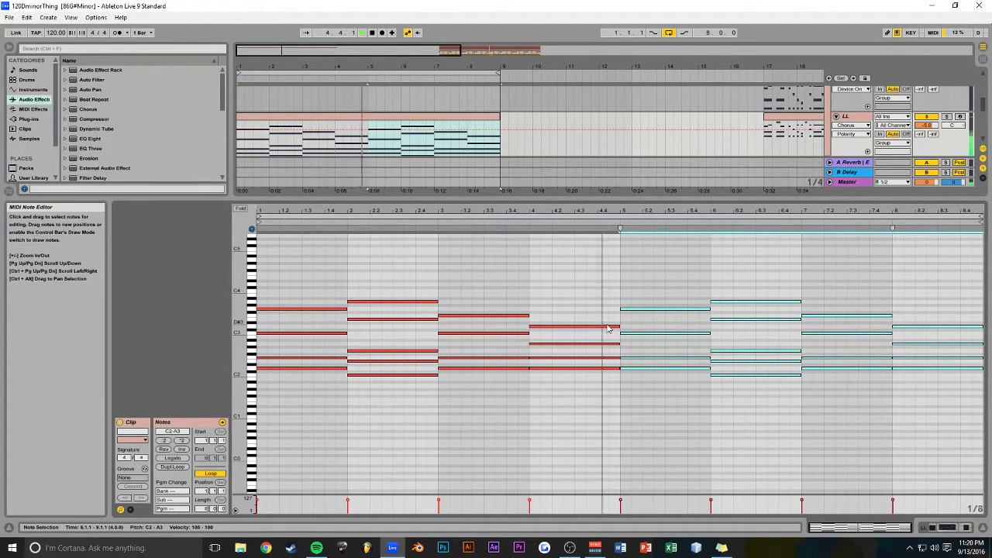
{"action": "key", "text": "space"}
{"action": "left_click_drag", "start_coordinate": [564, 369], "coordinate": [564, 387]}
{"action": "key", "text": "space"}
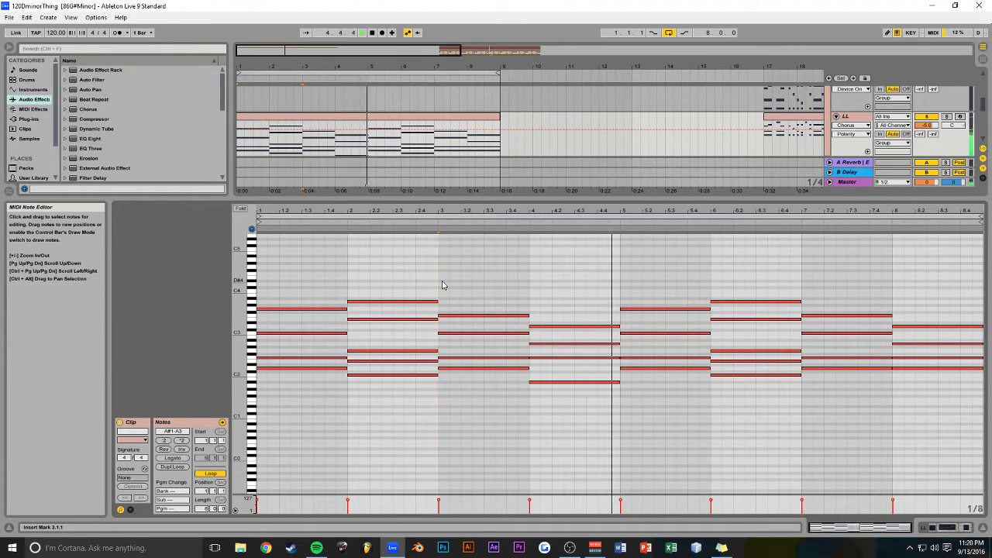
{"action": "left_click", "coordinate": [913, 368]}
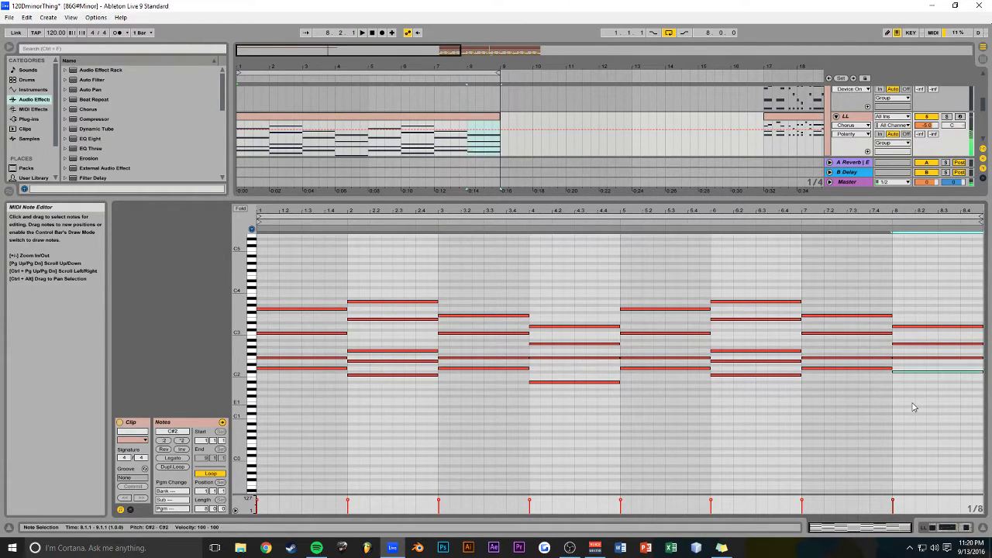
{"action": "key", "text": "Down"}
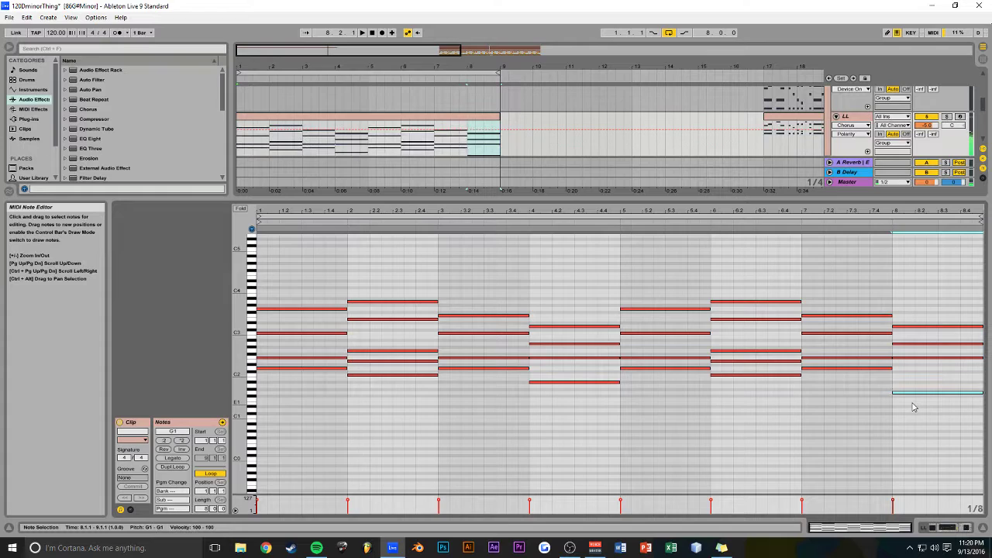
{"action": "key", "text": "space"}
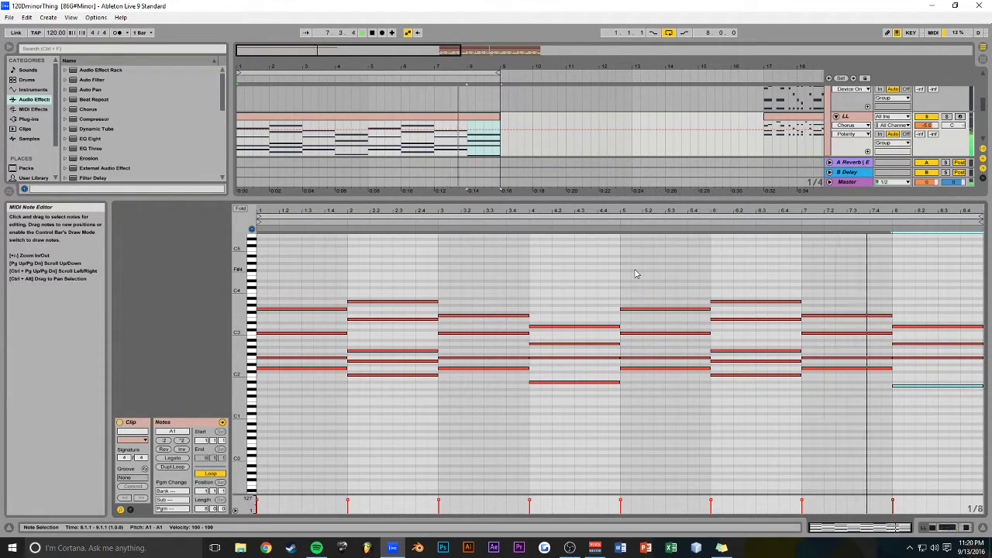
Try C4 as the top note of the bar 8 chord and listen from bar 7
{"action": "left_click_drag", "start_coordinate": [913, 331], "coordinate": [910, 312]}
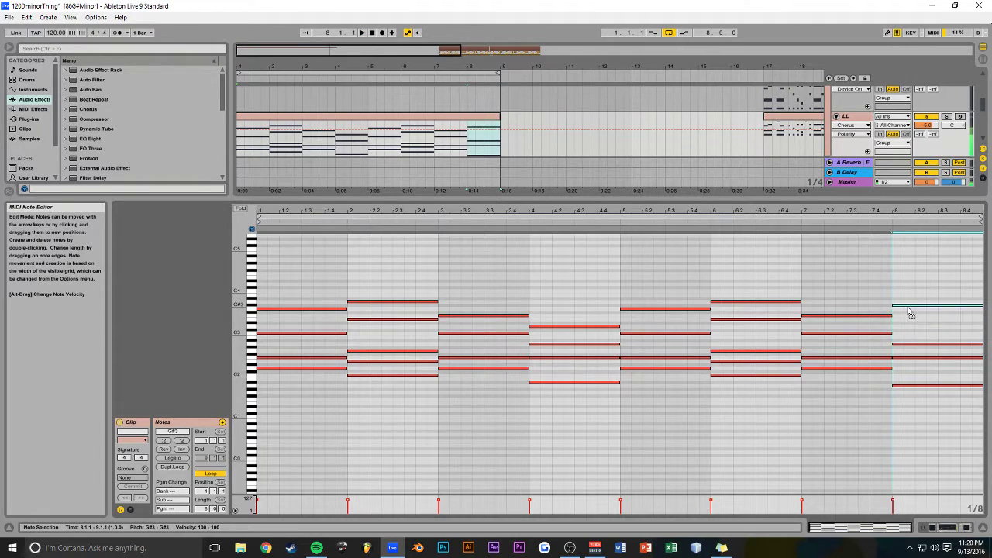
{"action": "key", "text": "Up"}
{"action": "key", "text": "Left"}
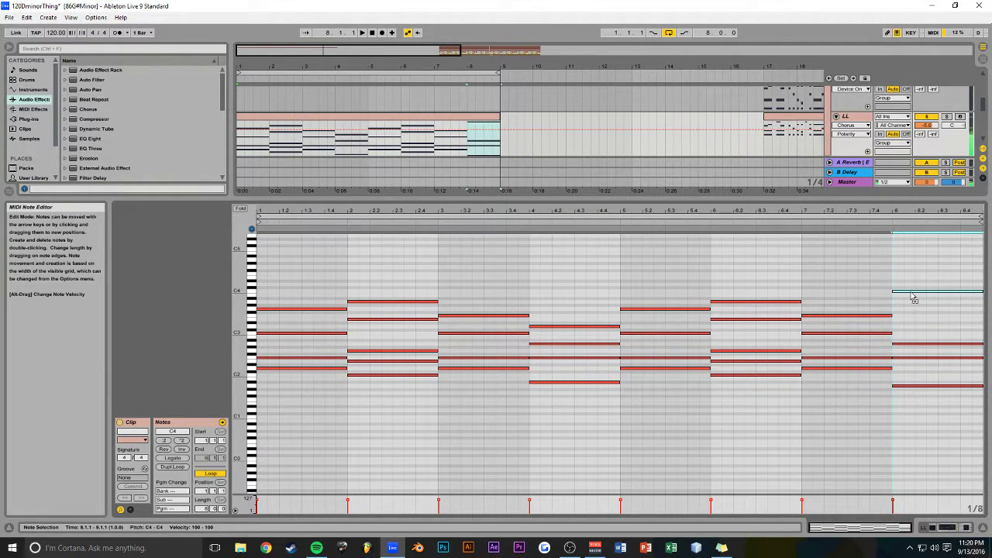
{"action": "left_click", "coordinate": [803, 276]}
{"action": "key", "text": "space"}
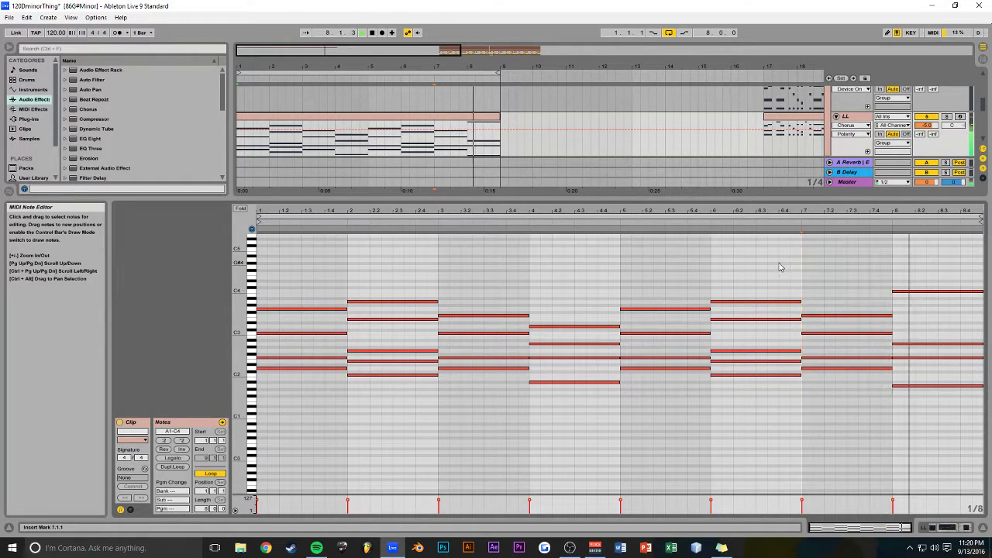
Lower the top note of the bar 8 chord to A3 and listen to the progression's second half
{"action": "left_click", "coordinate": [925, 290]}
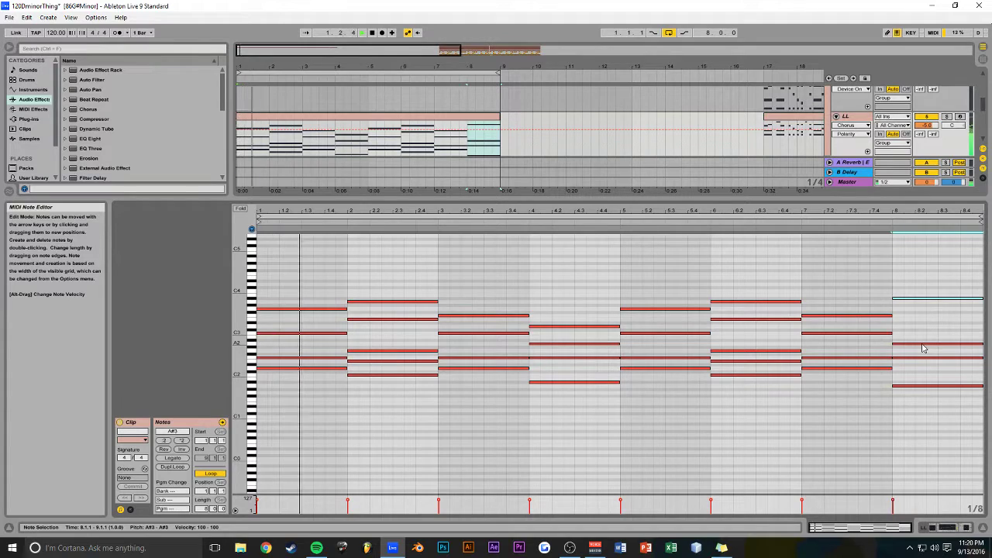
{"action": "left_click", "coordinate": [804, 285]}
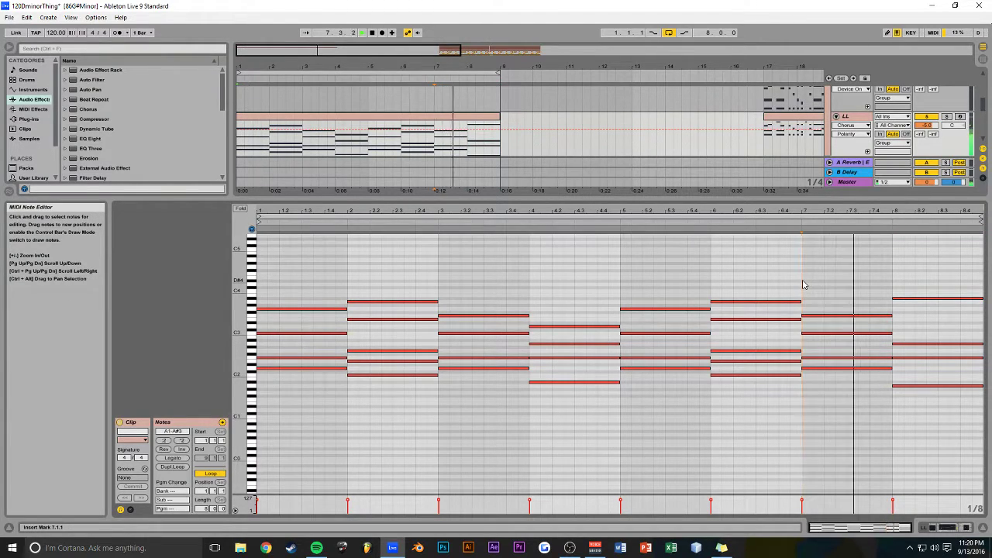
{"action": "left_click", "coordinate": [923, 299]}
{"action": "key", "text": "Down"}
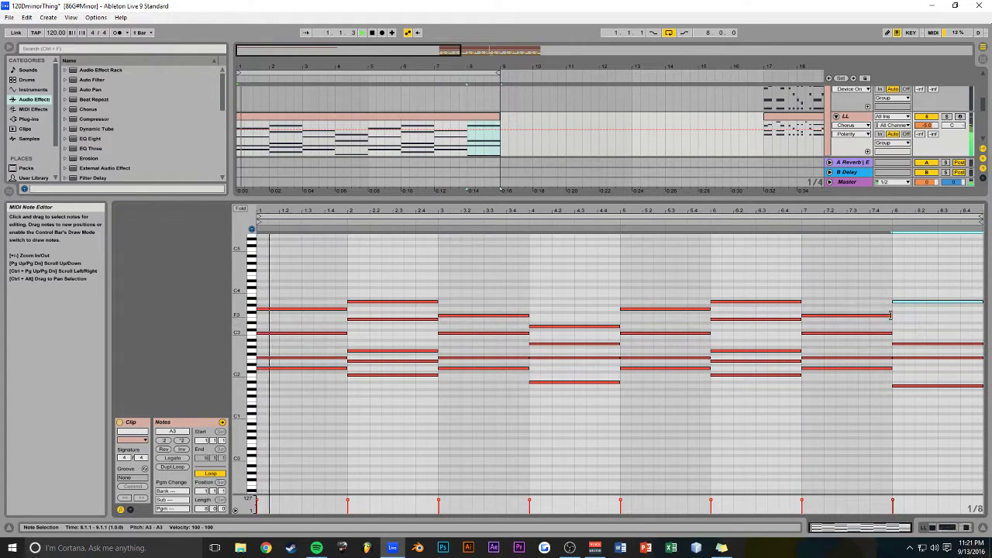
{"action": "left_click", "coordinate": [618, 276]}
{"action": "key", "text": "space"}
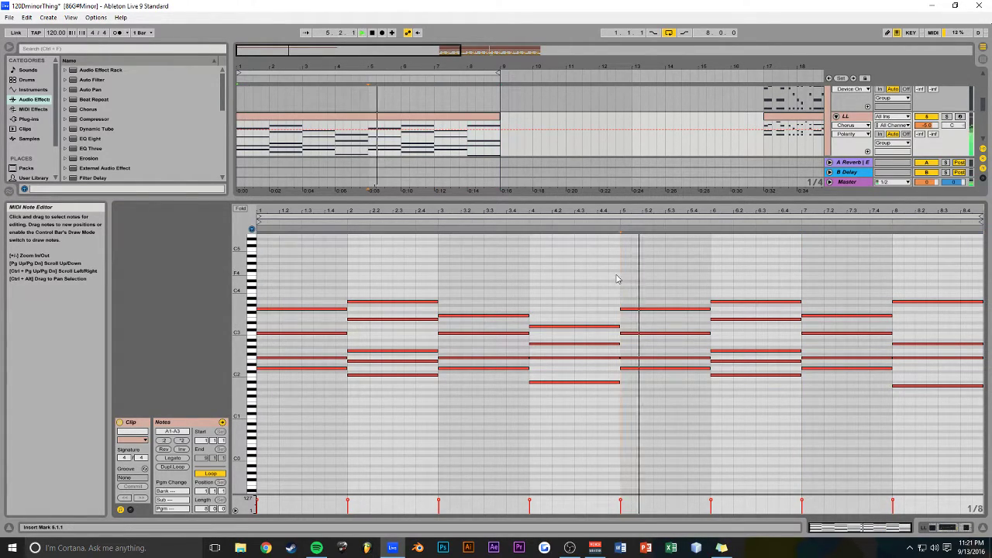
{"action": "left_click", "coordinate": [711, 266]}
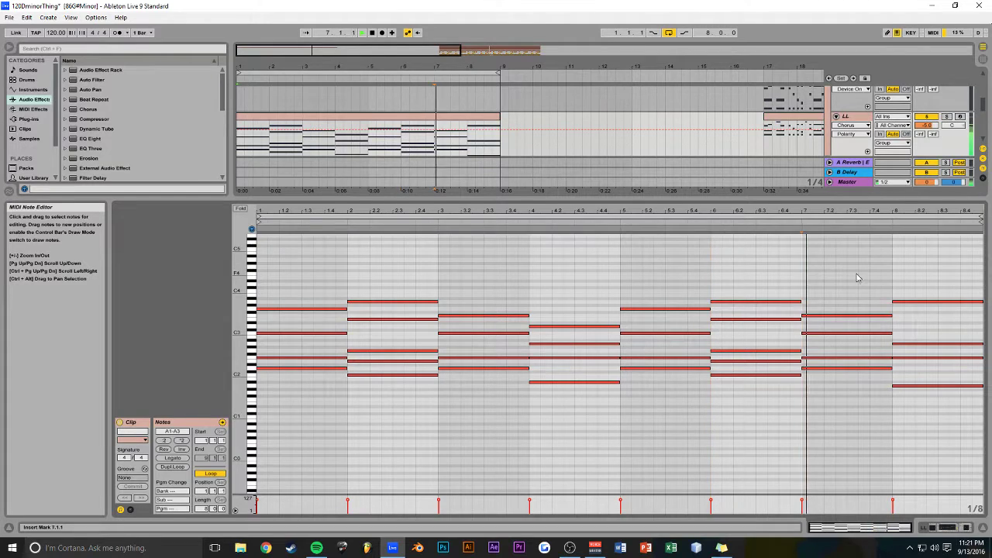
{"action": "left_click", "coordinate": [892, 273]}
{"action": "key", "text": "space"}
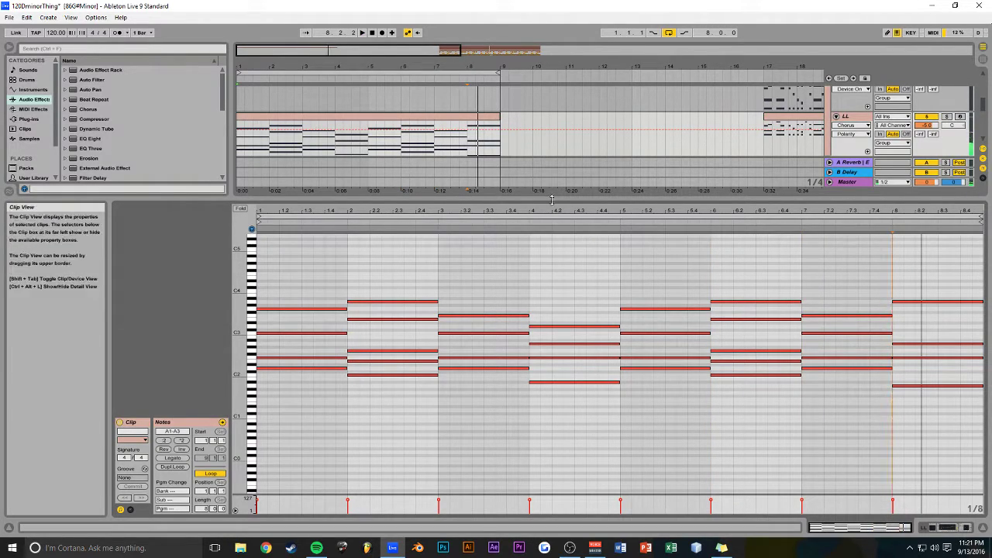
Shrink the note editor, try a copy of the LL intro clip on the Chords track, and remove that copy
{"action": "left_click_drag", "start_coordinate": [556, 202], "coordinate": [547, 462]}
{"action": "scroll", "coordinate": [525, 228], "scroll_direction": "up", "scroll_amount": 5}
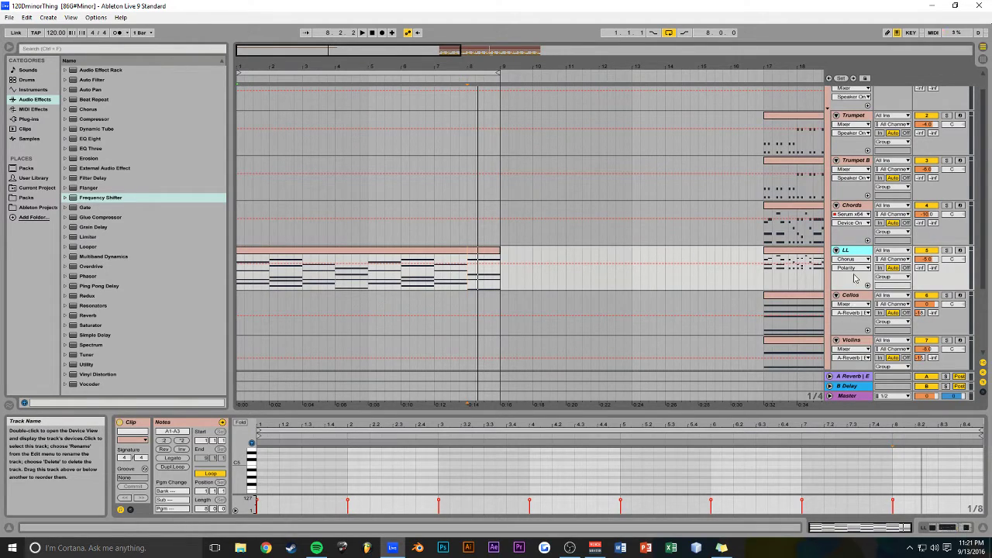
{"action": "left_click", "coordinate": [380, 254]}
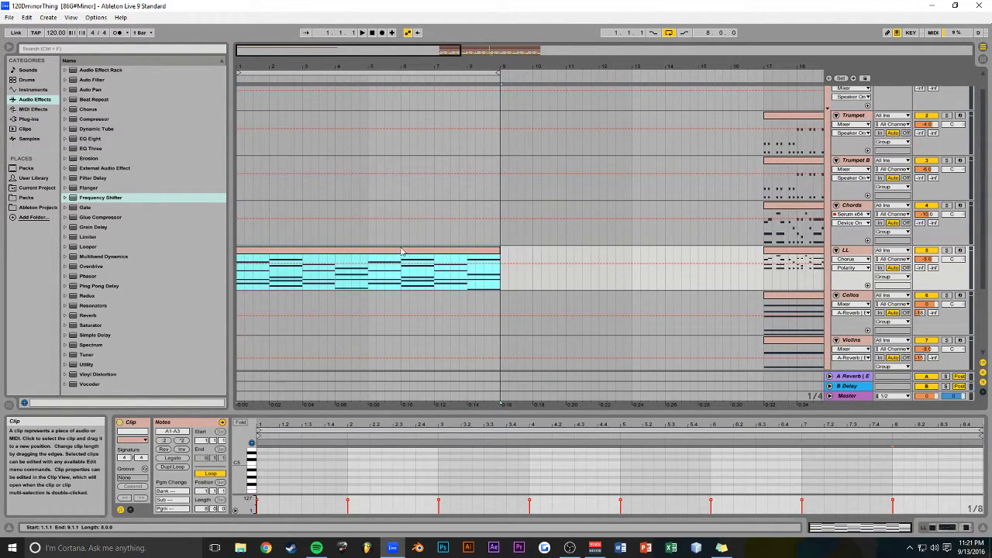
{"action": "left_click_drag", "start_coordinate": [377, 255], "coordinate": [369, 211]}
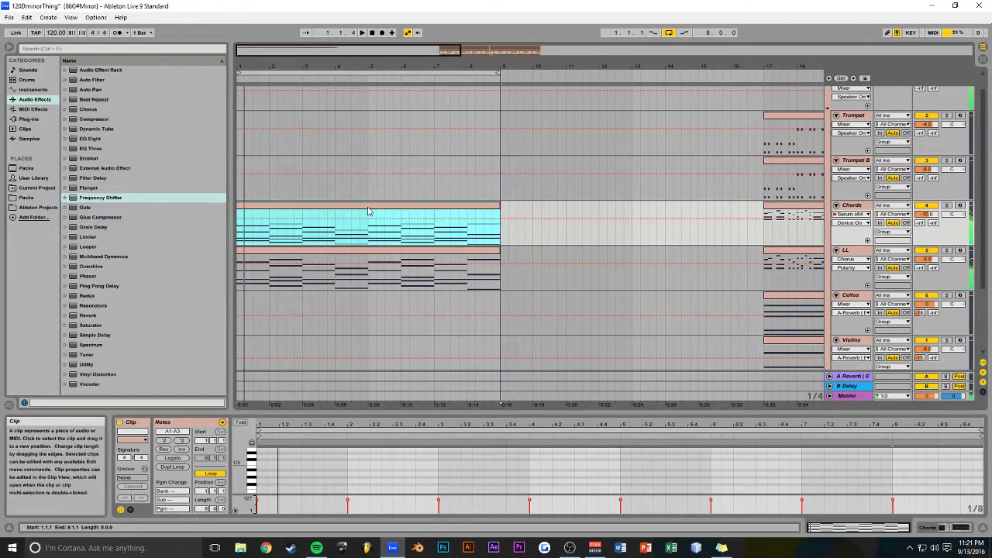
{"action": "left_click", "coordinate": [369, 211]}
{"action": "scroll", "coordinate": [362, 221], "scroll_direction": "down", "scroll_amount": 5}
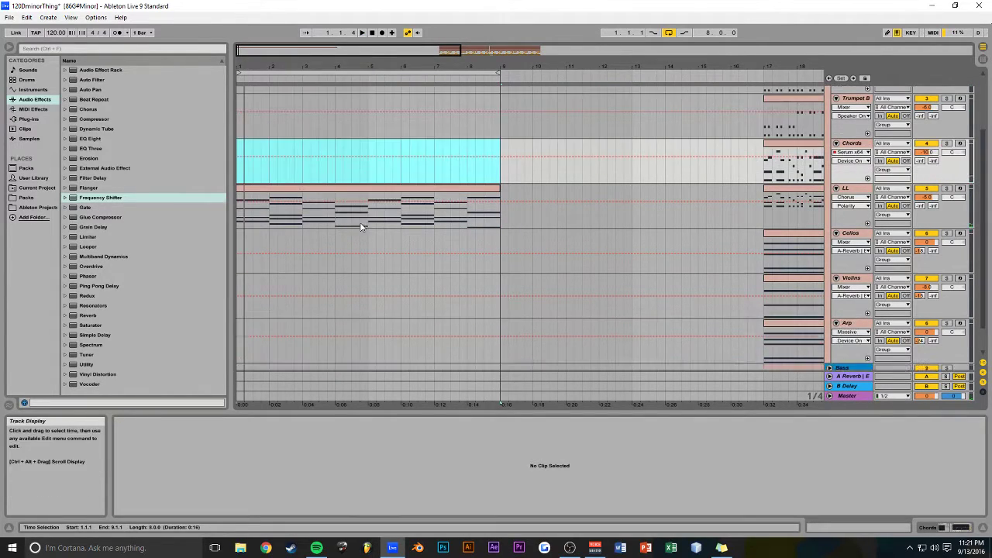
Copy the LL intro clip to bars 1 to 8 of the Arp track and play it with Arp soloed
{"action": "left_click", "coordinate": [325, 161]}
{"action": "left_click_drag", "start_coordinate": [321, 161], "coordinate": [317, 298]}
{"action": "key", "text": "space"}
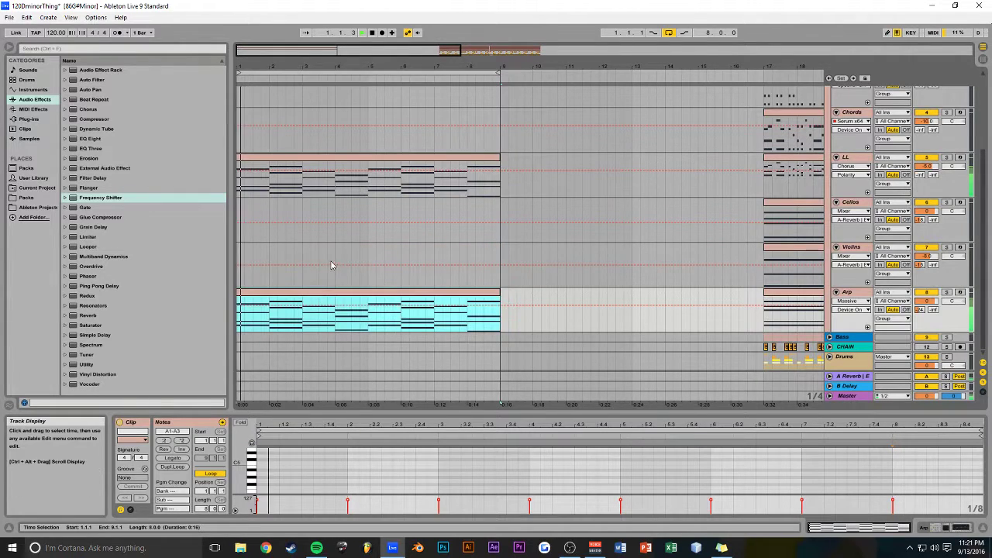
{"action": "left_click", "coordinate": [947, 292]}
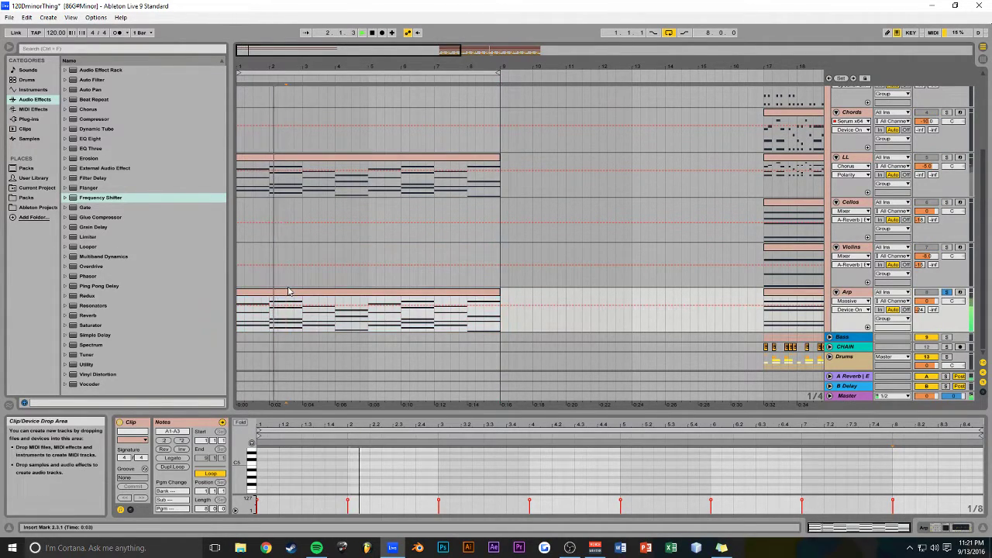
Transpose all notes of the Arp intro clip up one octave in an enlarged note editor, and shrink the editor again
{"action": "left_click_drag", "start_coordinate": [389, 412], "coordinate": [389, 169]}
{"action": "key", "text": "ctrl+a"}
{"action": "key", "text": "shift+Up"}
{"action": "scroll", "coordinate": [370, 339], "scroll_direction": "up", "scroll_amount": 2}
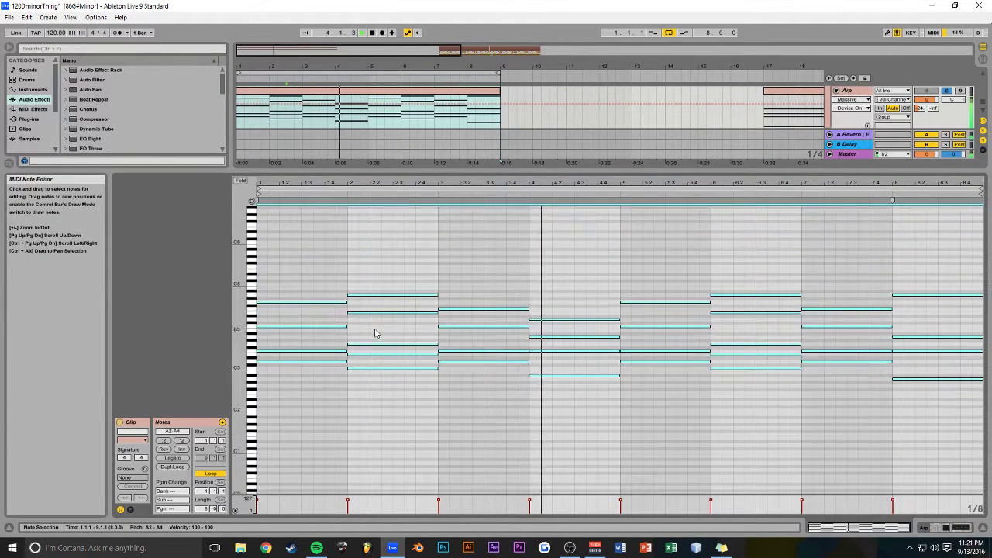
{"action": "left_click_drag", "start_coordinate": [455, 175], "coordinate": [456, 377]}
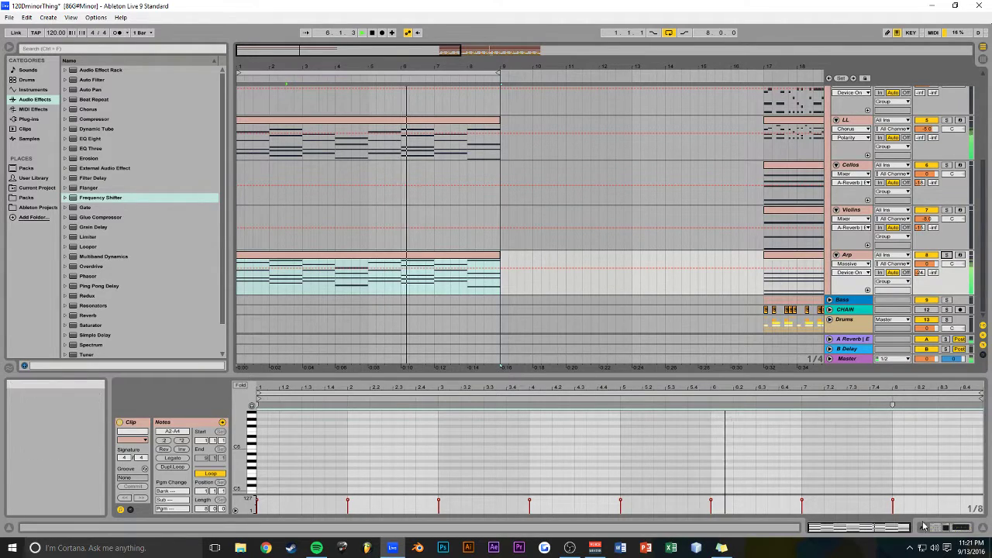
Add a Utility after EQ Eight on the Arp track, lower its gain to about -6.95 dB across bars 1 to 8, and play
{"action": "left_click", "coordinate": [888, 527]}
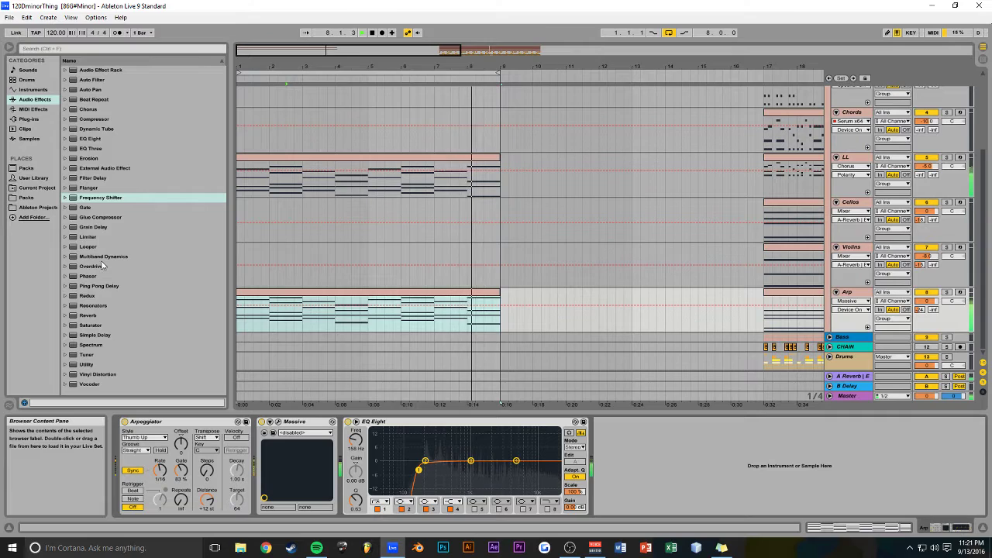
{"action": "left_click_drag", "start_coordinate": [86, 364], "coordinate": [617, 473]}
{"action": "left_click", "coordinate": [617, 452]}
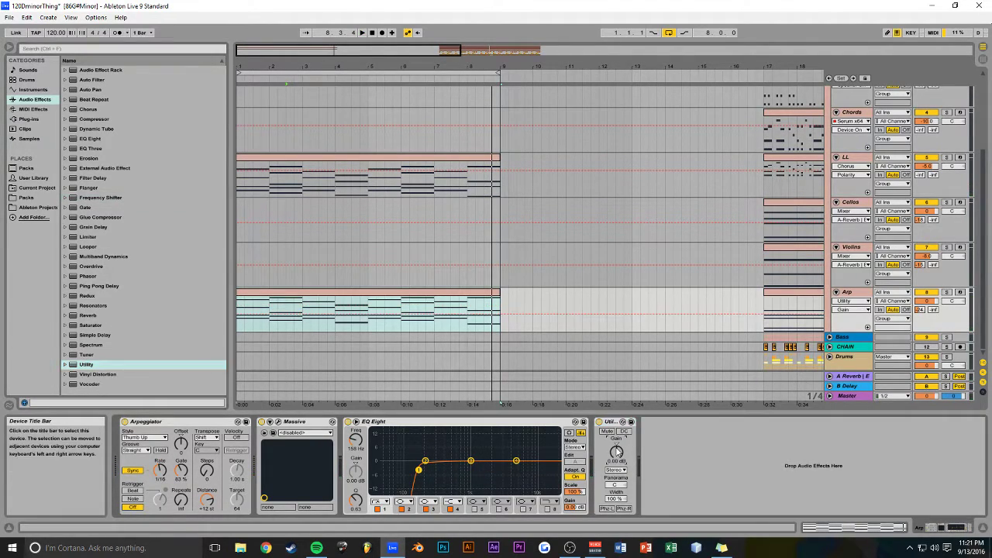
{"action": "type", "text": "-6"}
{"action": "key", "text": "Return"}
{"action": "left_click_drag", "start_coordinate": [502, 318], "coordinate": [502, 320]}
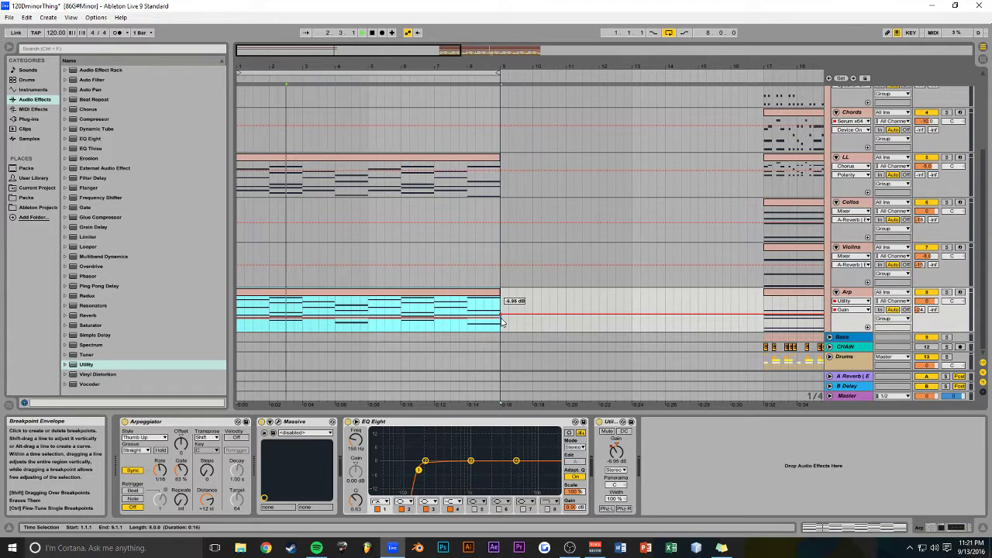
{"action": "key", "text": "space"}
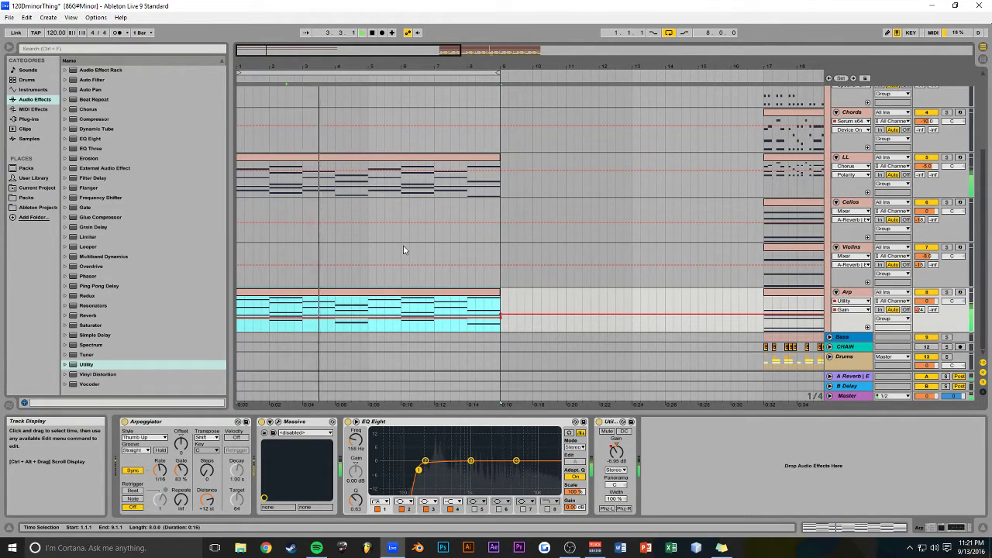
Zoom the arrangement out to view the intro together with the section starting at bar 17
{"action": "scroll", "coordinate": [402, 254], "scroll_direction": "up", "scroll_amount": 2}
{"action": "scroll", "coordinate": [411, 263], "scroll_direction": "up", "scroll_amount": 1}
{"action": "left_click_drag", "start_coordinate": [558, 67], "coordinate": [560, 23]}
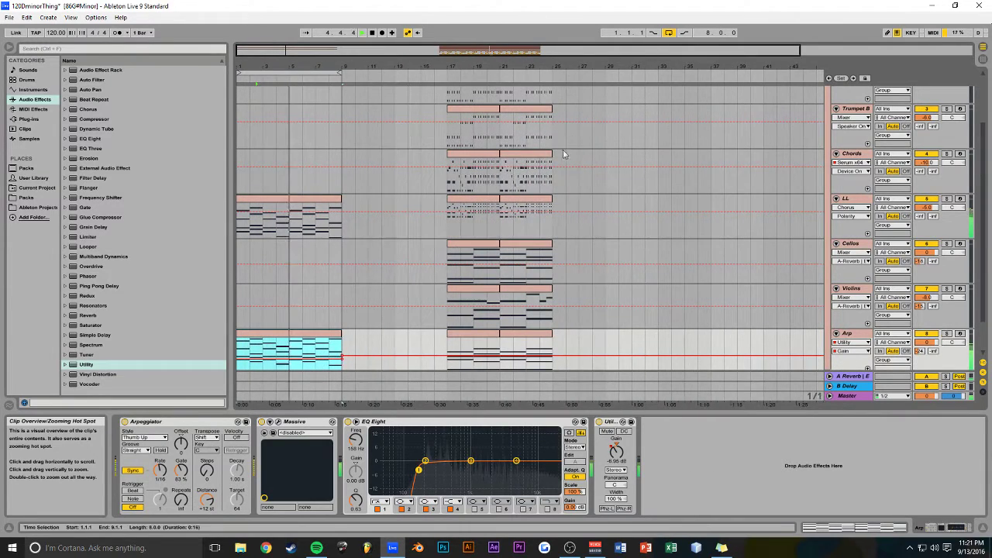
Add a new track named Pad below LL and copy the LL intro clip onto it at bars 1 to 8
{"action": "left_click", "coordinate": [448, 265]}
{"action": "left_click_drag", "start_coordinate": [486, 50], "coordinate": [328, 94]}
{"action": "key", "text": "space"}
{"action": "left_click", "coordinate": [349, 202]}
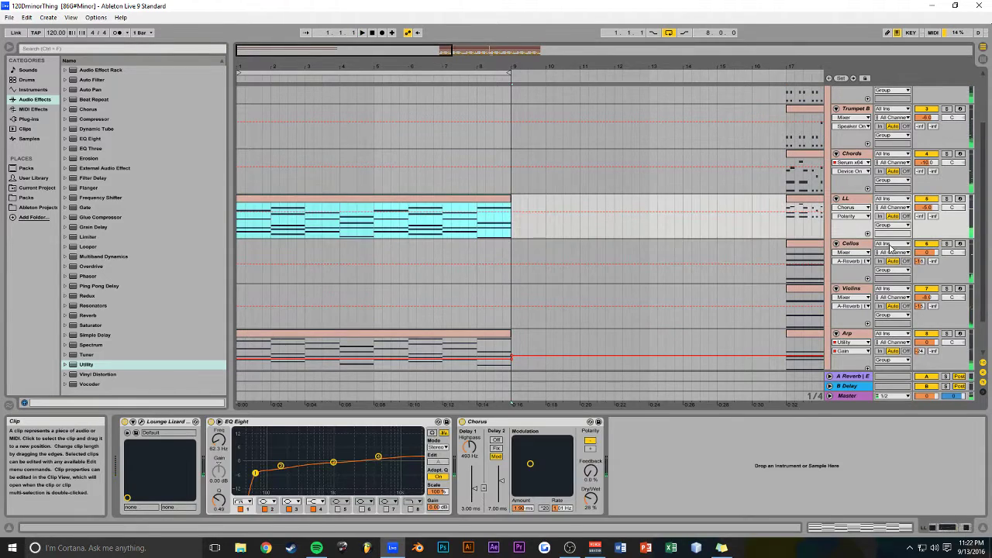
{"action": "key", "text": "ctrl+shift+t"}
{"action": "left_click_drag", "start_coordinate": [367, 201], "coordinate": [346, 259]}
{"action": "left_click", "coordinate": [852, 245]}
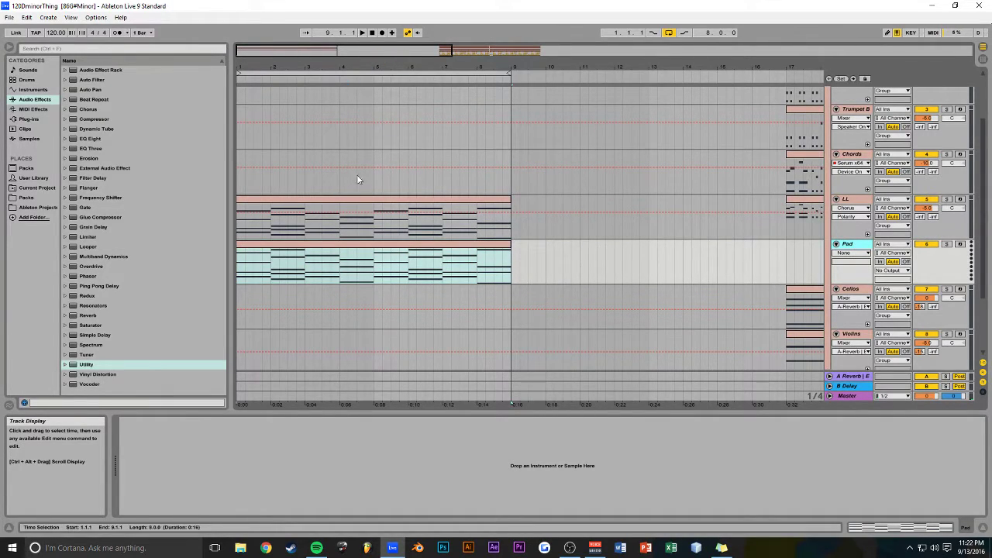
Load the IL Harmor plug-in as the instrument on the Pad track
{"action": "scroll", "coordinate": [360, 179], "scroll_direction": "down", "scroll_amount": 2}
{"action": "left_click", "coordinate": [27, 198]}
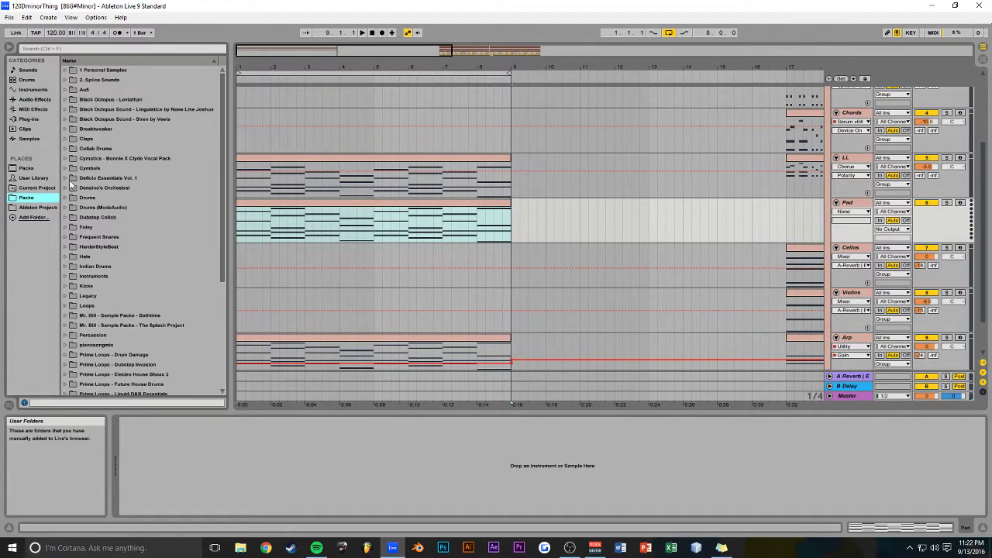
{"action": "left_click", "coordinate": [23, 119]}
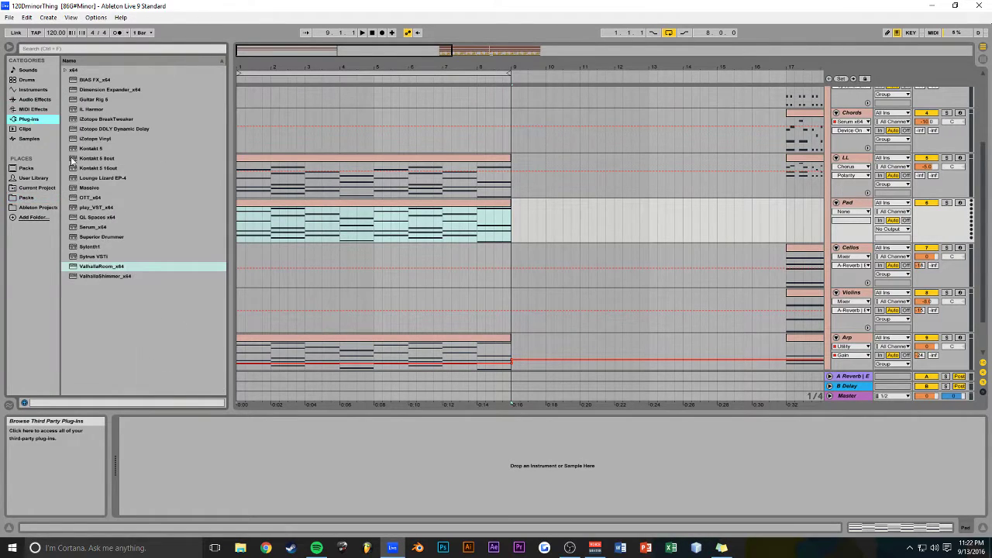
{"action": "left_click", "coordinate": [65, 70]}
{"action": "left_click", "coordinate": [68, 72]}
{"action": "left_click_drag", "start_coordinate": [91, 111], "coordinate": [414, 237]}
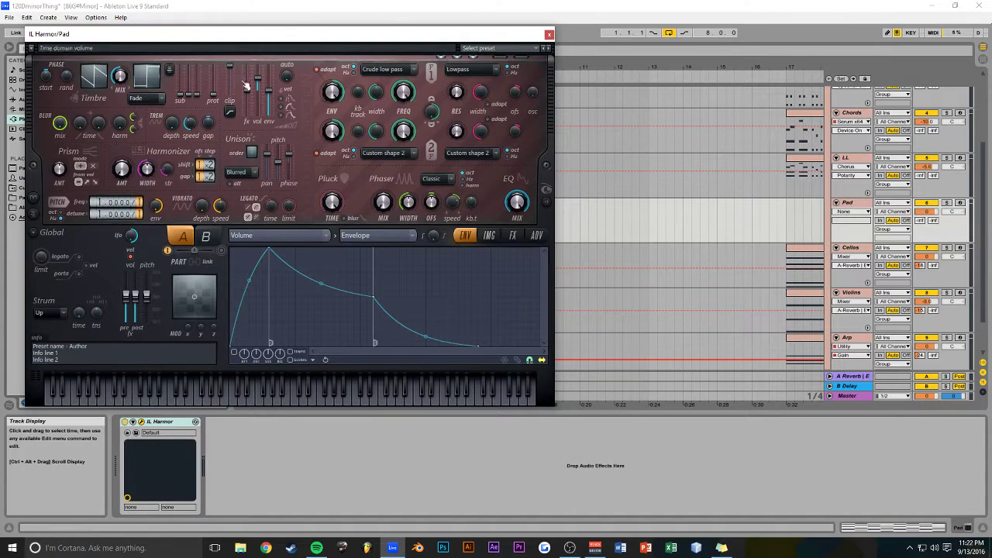
Set Harmor's unison order to 9 and its compression type to Warming, and play the intro with Pad soloed
{"action": "left_click_drag", "start_coordinate": [271, 40], "coordinate": [428, 69]}
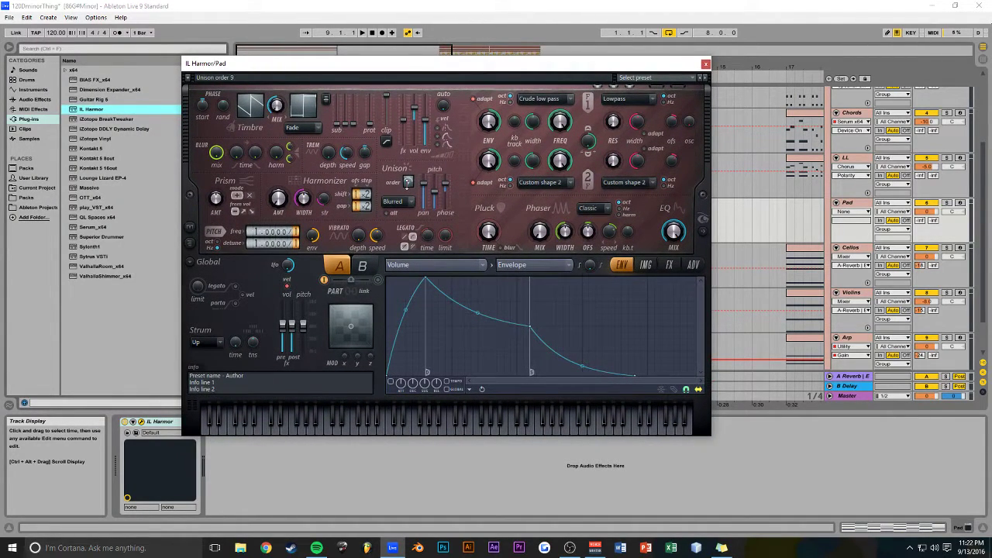
{"action": "left_click", "coordinate": [669, 265]}
{"action": "left_click", "coordinate": [634, 364]}
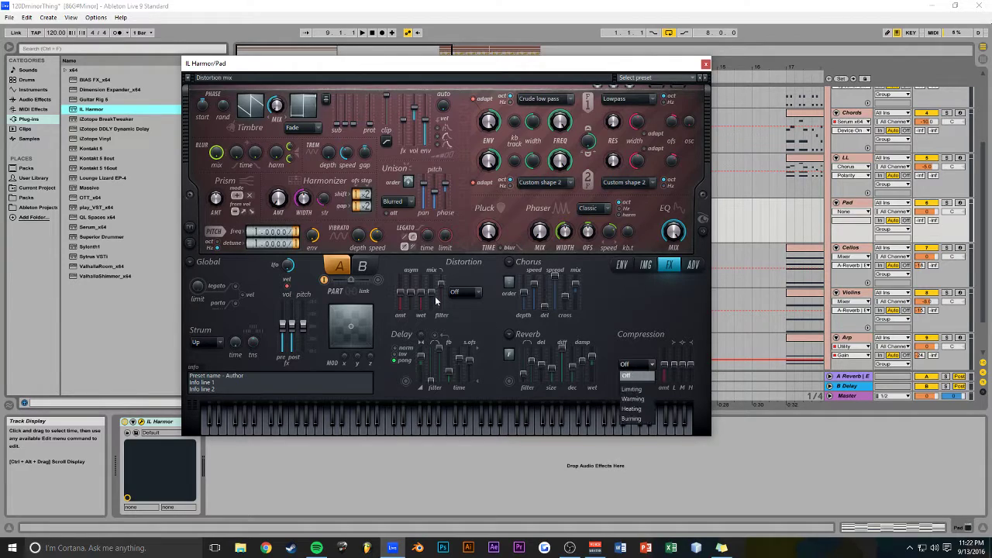
{"action": "left_click", "coordinate": [641, 401]}
{"action": "key", "text": "space"}
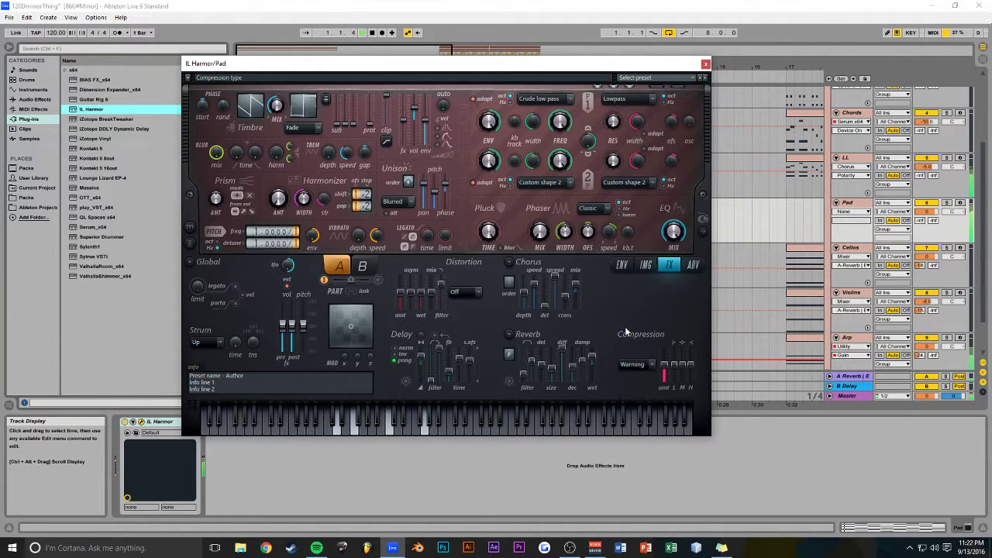
{"action": "left_click", "coordinate": [947, 202]}
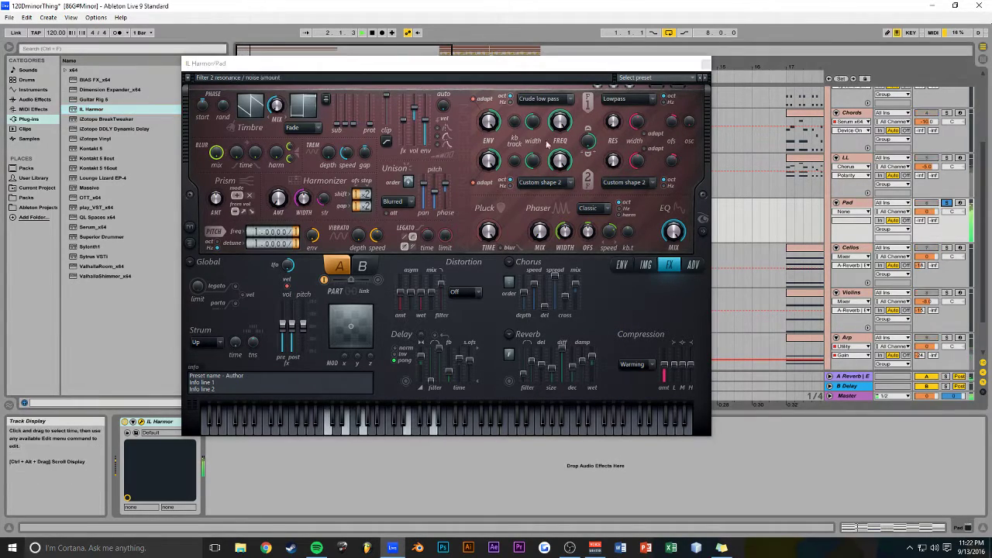
Add Harmor's built-in reverb and chorus to the pad sound while it plays, and close the plug-in window
{"action": "left_click_drag", "start_coordinate": [480, 68], "coordinate": [408, 82]}
{"action": "left_click", "coordinate": [446, 391]}
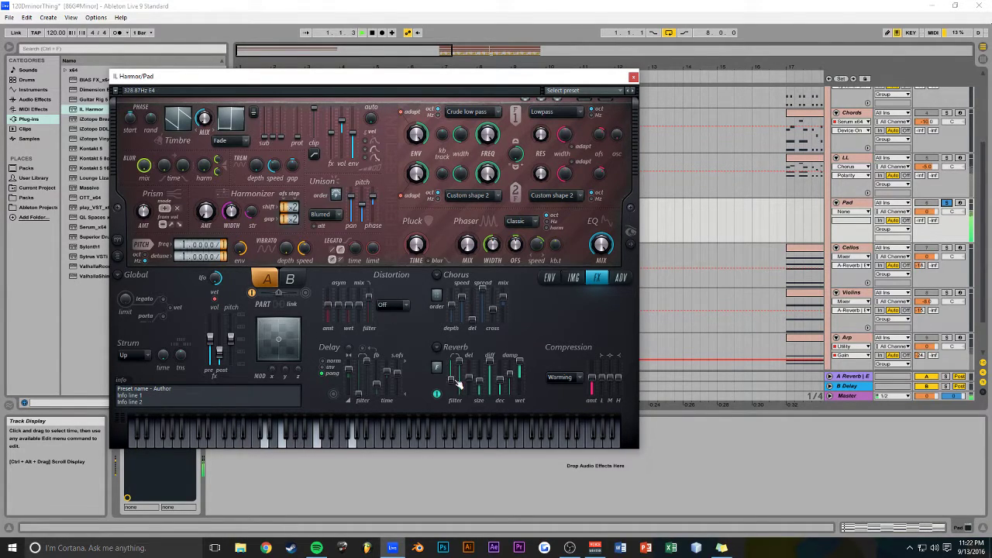
{"action": "left_click", "coordinate": [549, 279]}
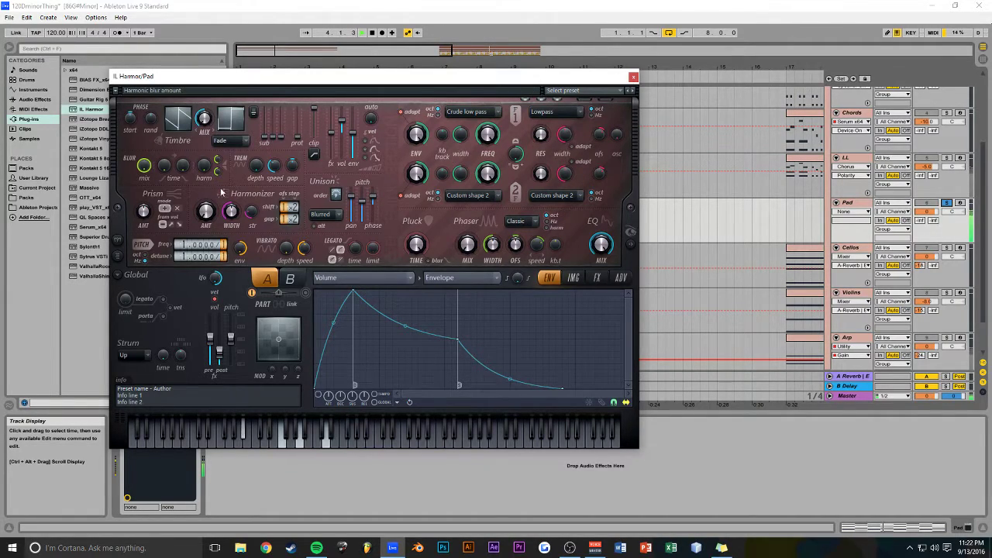
{"action": "left_click", "coordinate": [597, 277]}
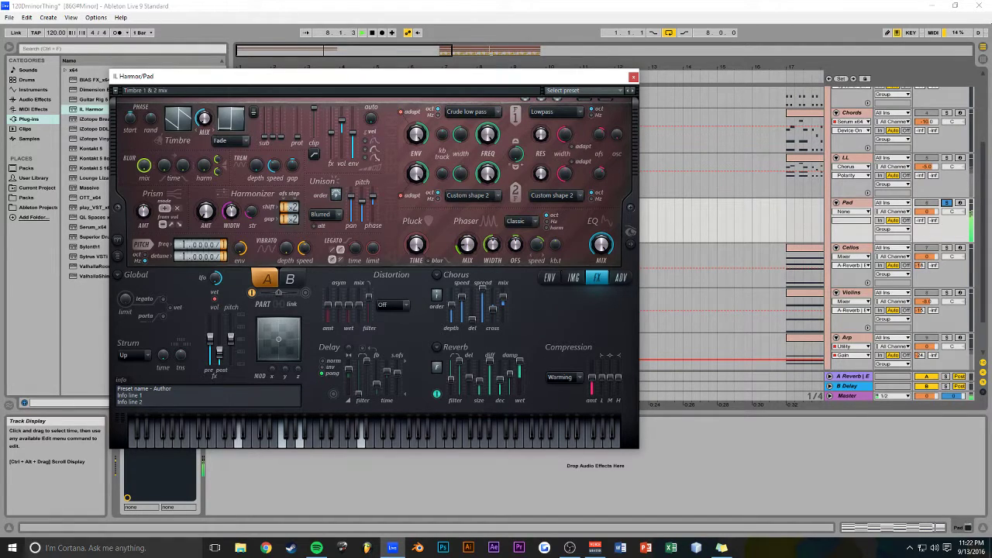
{"action": "left_click", "coordinate": [632, 76]}
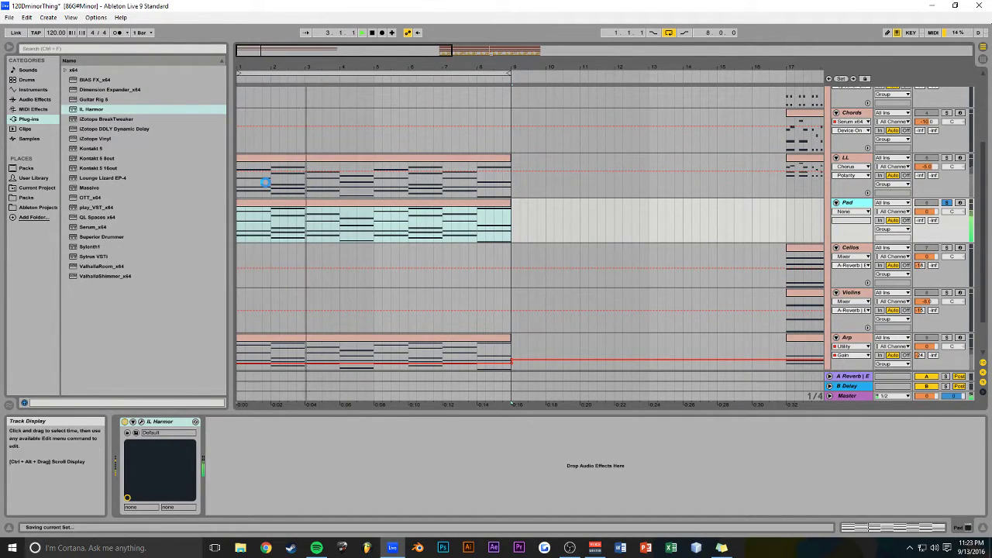
Set the Pad track's volume to -3.0 dB
{"action": "left_click", "coordinate": [926, 212]}
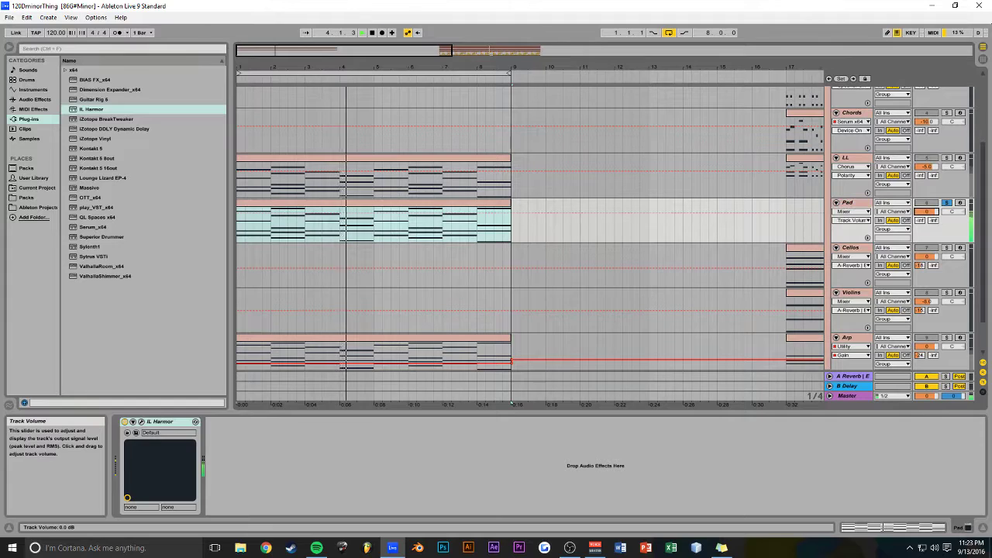
{"action": "type", "text": "-6"}
{"action": "key", "text": "Return"}
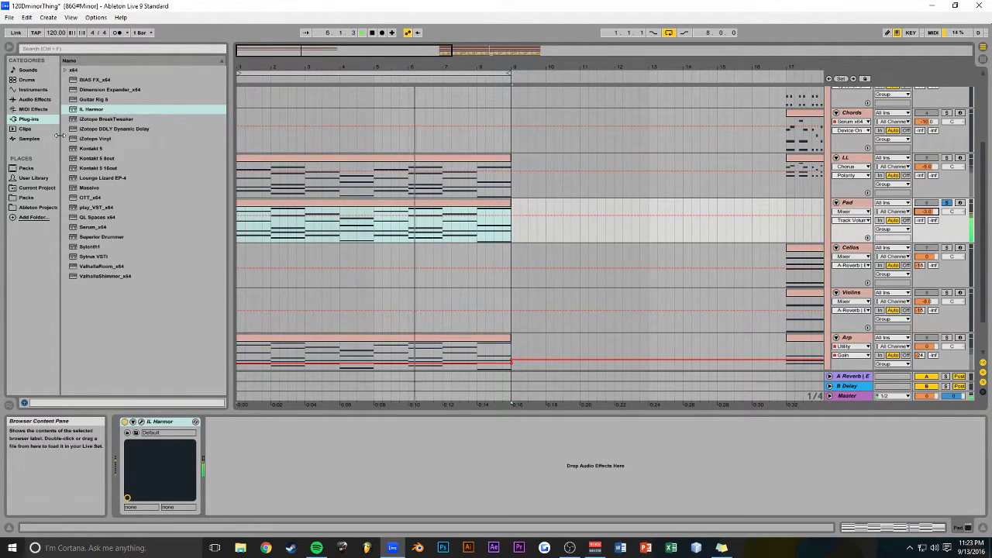
Add ValhallaRoom after Harmor on the Pad track, with its mix lowered and its high cut raised
{"action": "double_click", "coordinate": [103, 267]}
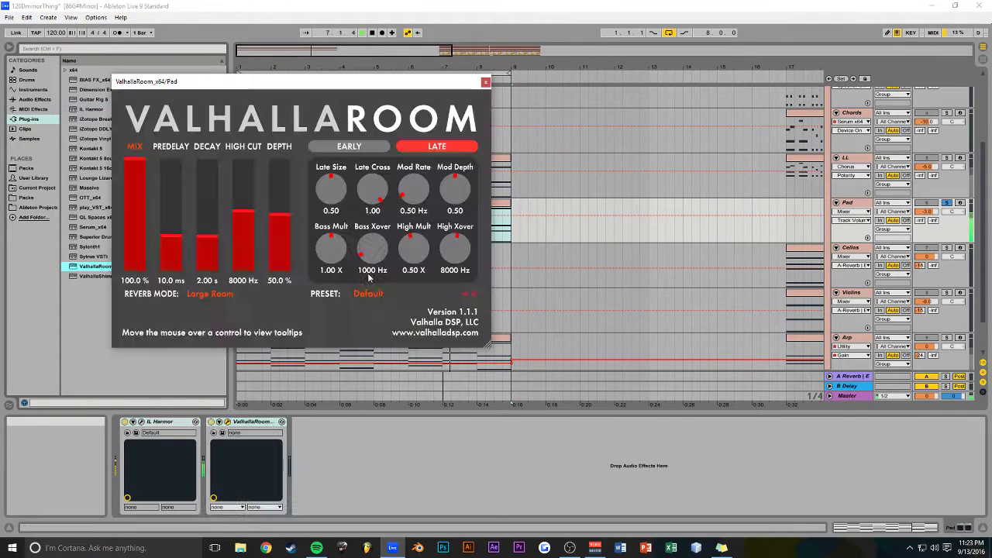
{"action": "left_click_drag", "start_coordinate": [132, 225], "coordinate": [131, 218]}
{"action": "left_click_drag", "start_coordinate": [240, 210], "coordinate": [240, 158]}
{"action": "left_click", "coordinate": [486, 82]}
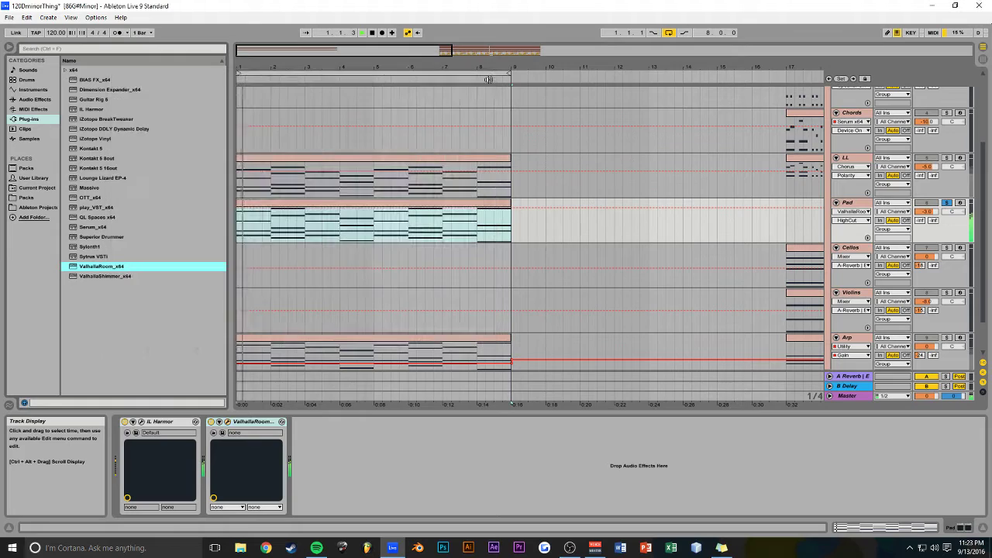
Unsolo the Pad track to hear it with LL and Arp, and save the set
{"action": "left_click", "coordinate": [946, 203]}
{"action": "key", "text": "ctrl+s"}
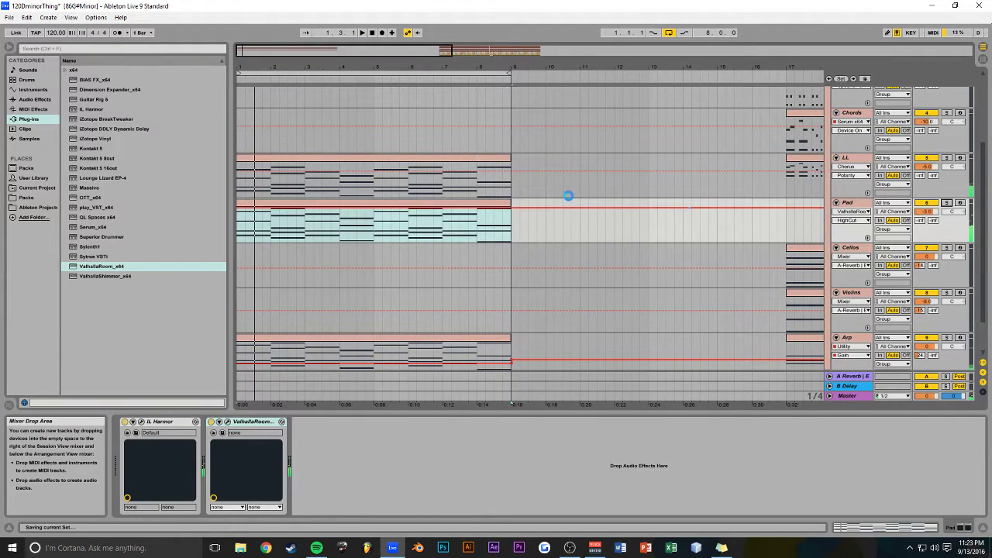
{"action": "scroll", "coordinate": [441, 188], "scroll_direction": "up", "scroll_amount": 5}
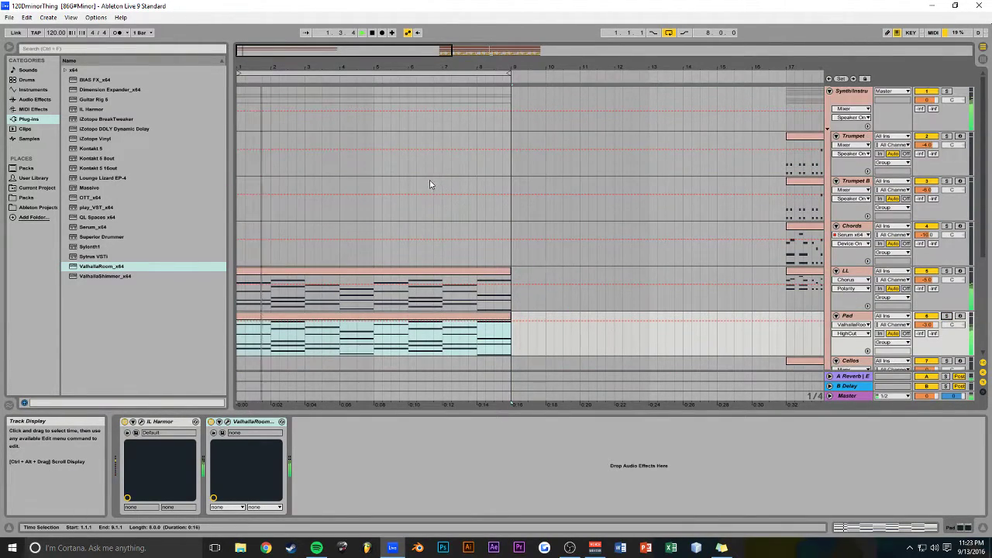
{"action": "left_click_drag", "start_coordinate": [452, 50], "coordinate": [409, 50]}
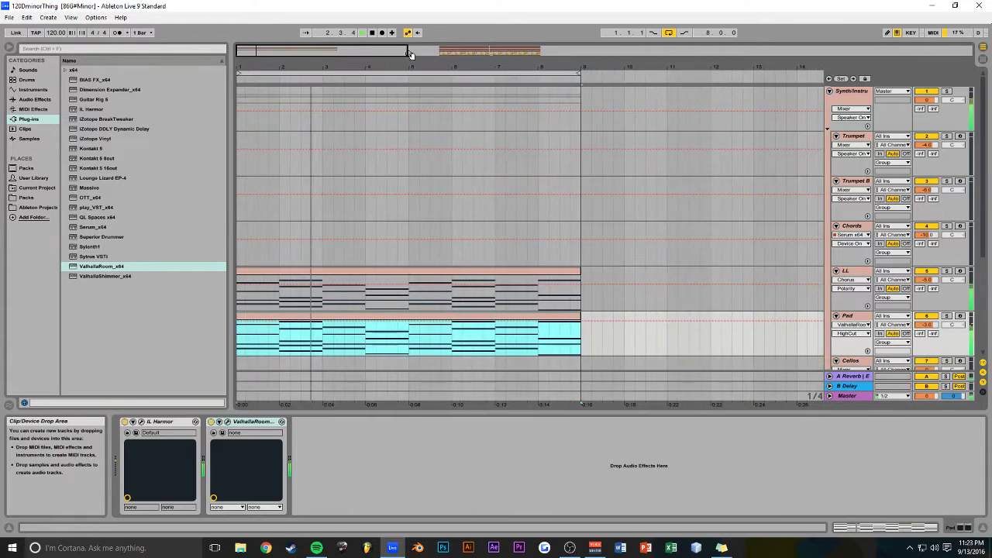
Add EQ Eight after ValhallaRoom on the Pad track and make band 1 a low cut at about 129 Hz
{"action": "scroll", "coordinate": [415, 232], "scroll_direction": "down", "scroll_amount": 2}
{"action": "scroll", "coordinate": [415, 233], "scroll_direction": "down", "scroll_amount": 2}
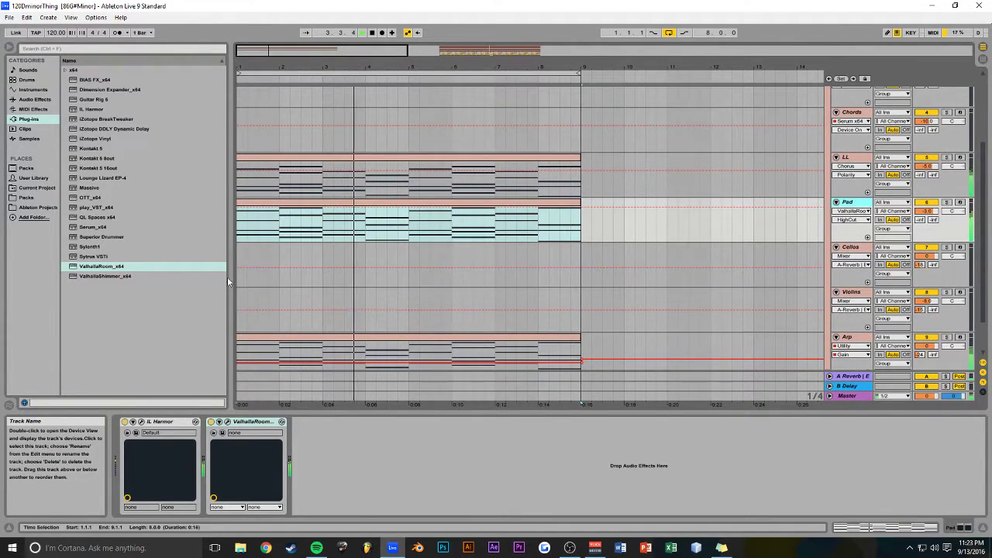
{"action": "left_click", "coordinate": [36, 109]}
{"action": "left_click", "coordinate": [36, 100]}
{"action": "left_click_drag", "start_coordinate": [93, 139], "coordinate": [352, 215]}
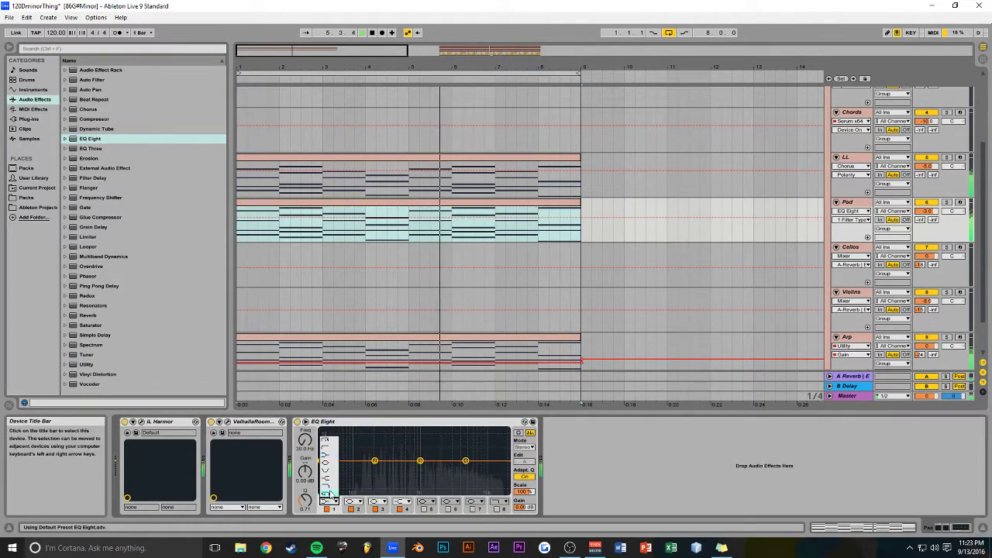
{"action": "left_click_drag", "start_coordinate": [321, 469], "coordinate": [363, 470]}
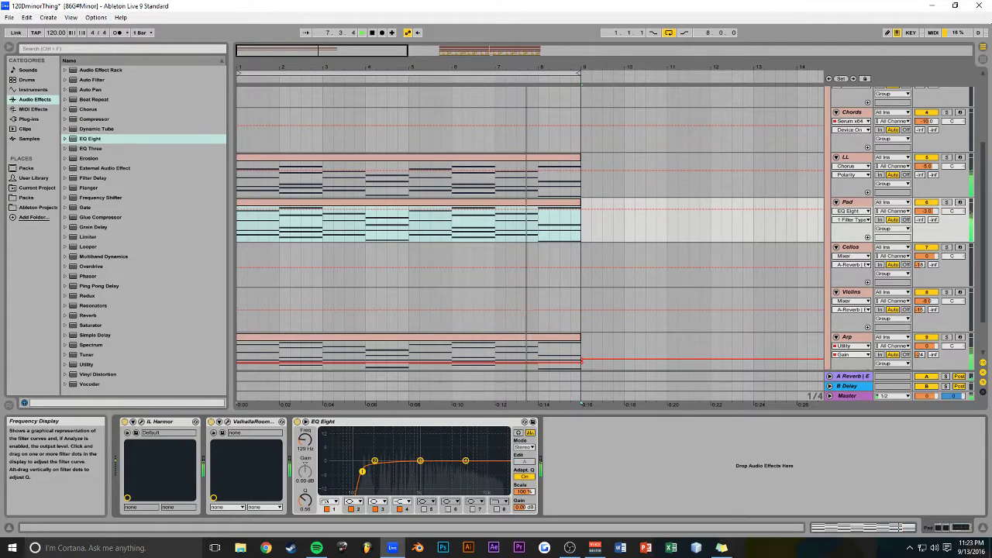
Dip the Pad EQ by about 0.87 dB at 1 kHz, boost it about 1.12 dB at 5.10 kHz, and save
{"action": "left_click", "coordinate": [423, 464]}
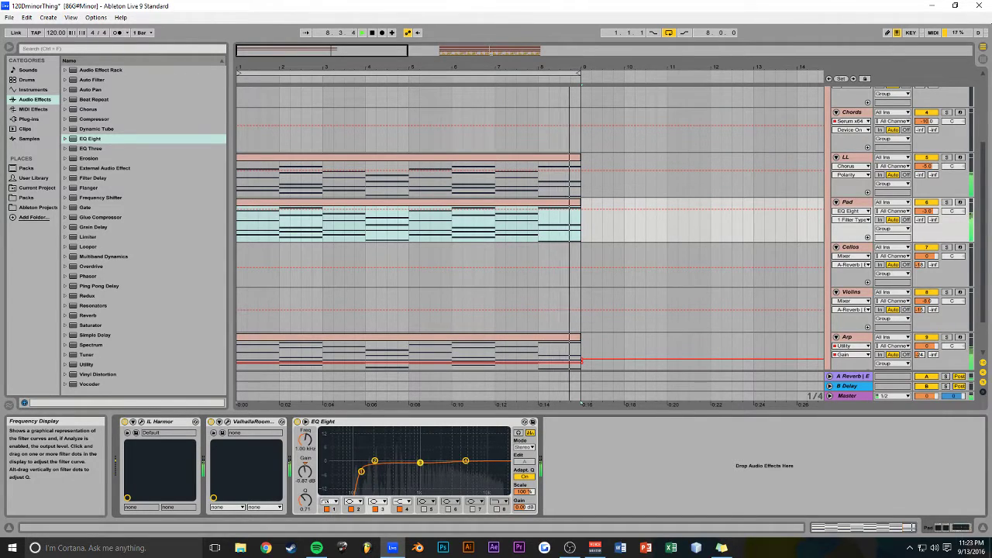
{"action": "left_click", "coordinate": [466, 463]}
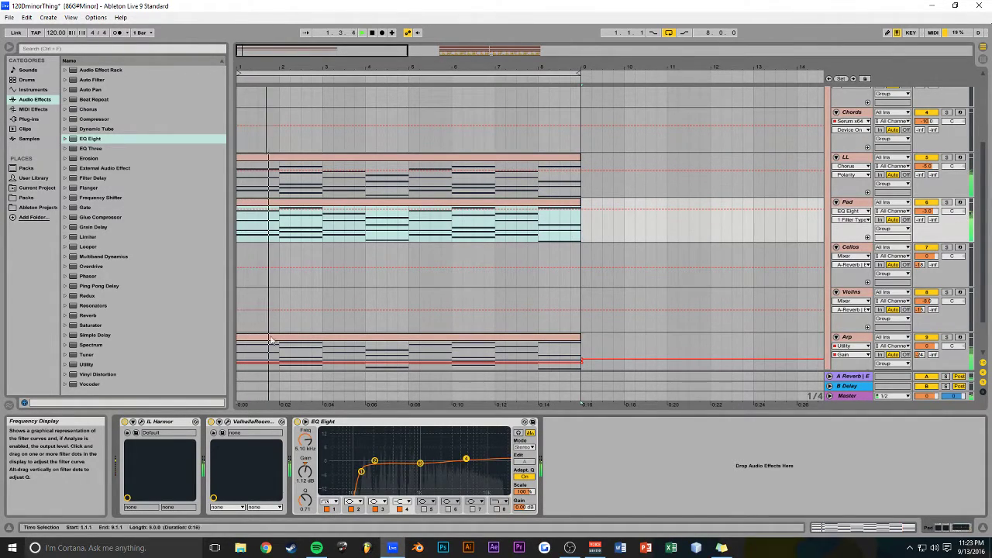
{"action": "left_click", "coordinate": [34, 90]}
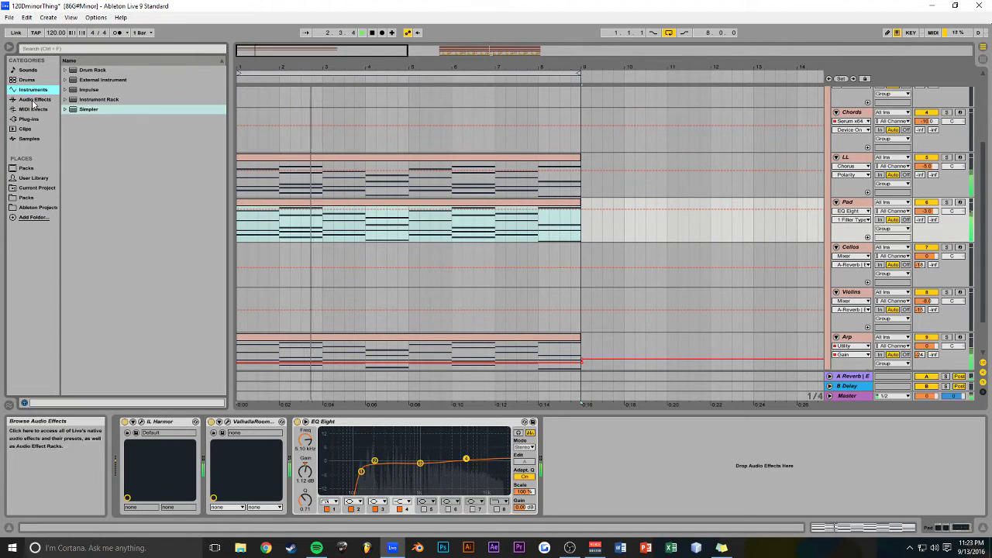
{"action": "left_click", "coordinate": [35, 100]}
{"action": "key", "text": "ctrl+s"}
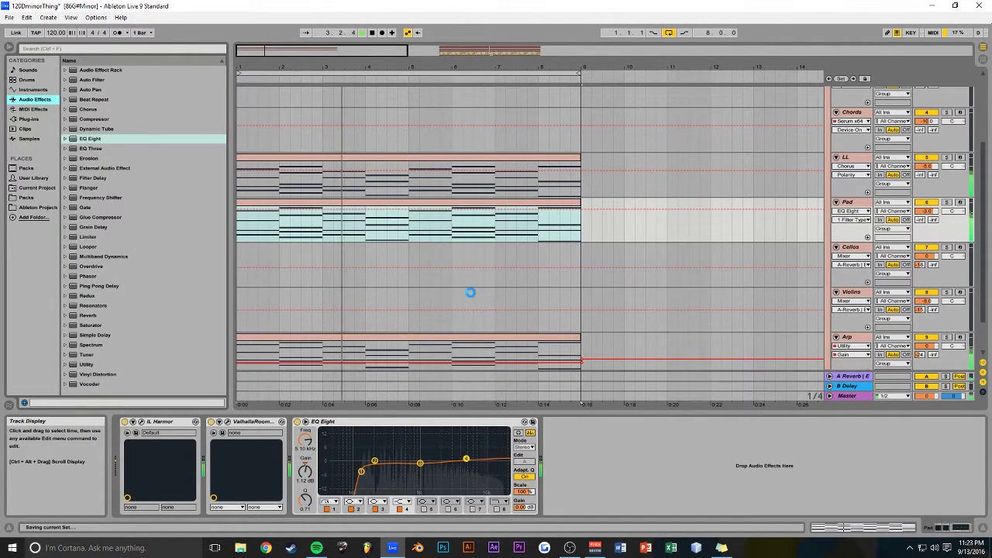
Listen to the intro on LL, Pad and Arp, and look over the tracks together with the section at bar 17
{"action": "mouse_move", "coordinate": [342, 53]}
{"action": "left_mouse_down"}
{"action": "mouse_move", "coordinate": [342, 35]}
{"action": "mouse_move", "coordinate": [342, 61]}
{"action": "left_mouse_up"}
{"action": "scroll", "coordinate": [439, 175], "scroll_direction": "up", "scroll_amount": 1}
{"action": "scroll", "coordinate": [439, 175], "scroll_direction": "down", "scroll_amount": 4}
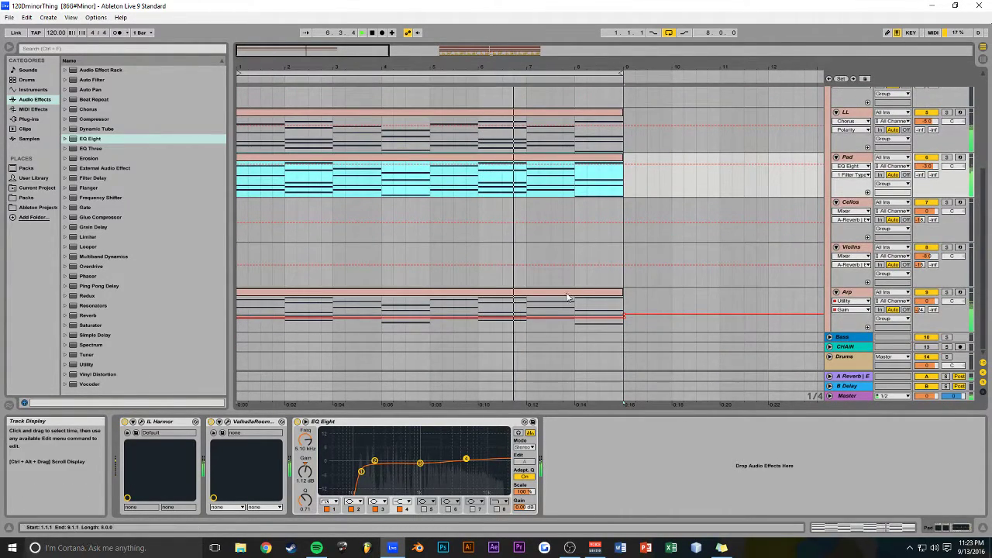
{"action": "left_click", "coordinate": [574, 297]}
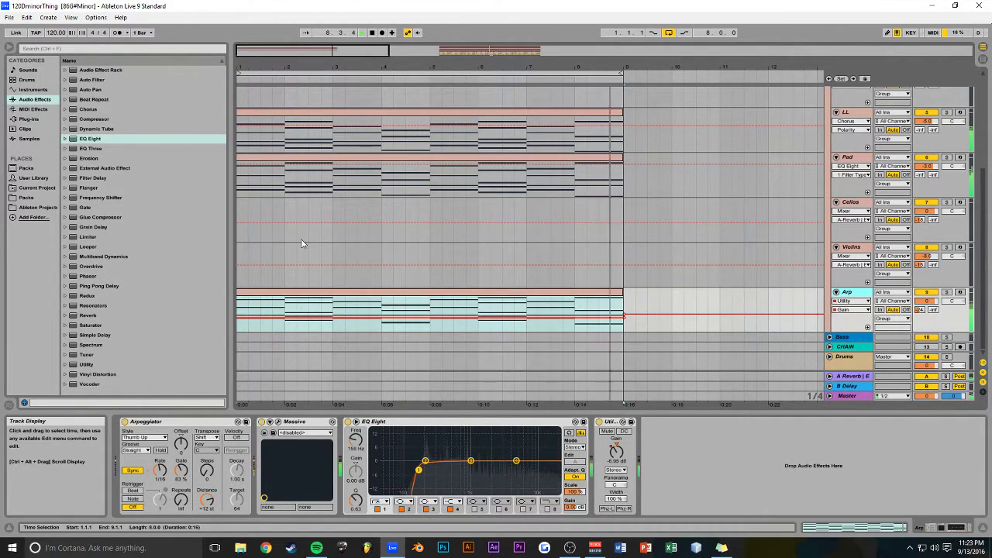
{"action": "left_click_drag", "start_coordinate": [326, 51], "coordinate": [333, 27]}
{"action": "scroll", "coordinate": [476, 191], "scroll_direction": "up", "scroll_amount": 5}
{"action": "scroll", "coordinate": [483, 195], "scroll_direction": "down", "scroll_amount": 5}
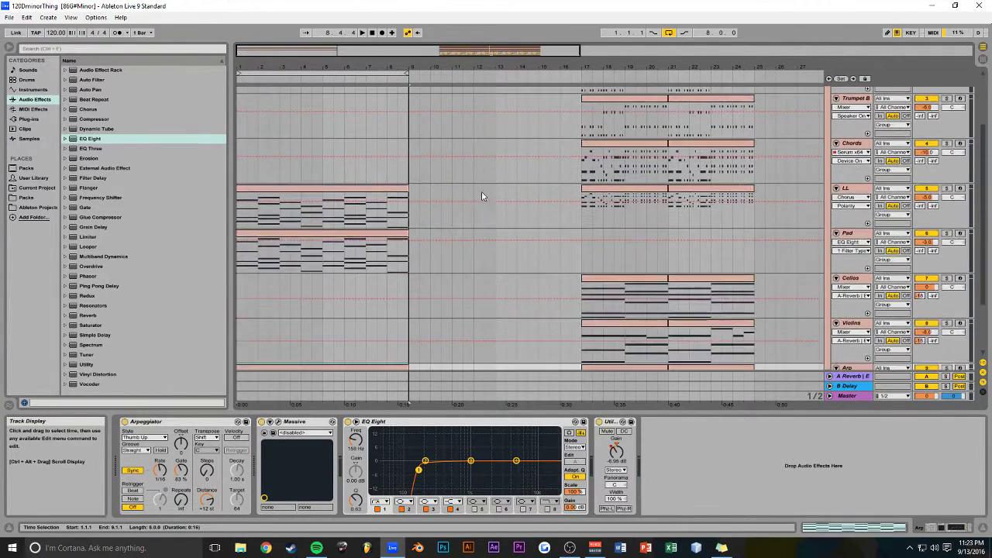
{"action": "scroll", "coordinate": [489, 196], "scroll_direction": "up", "scroll_amount": 4}
{"action": "scroll", "coordinate": [490, 200], "scroll_direction": "up", "scroll_amount": 1}
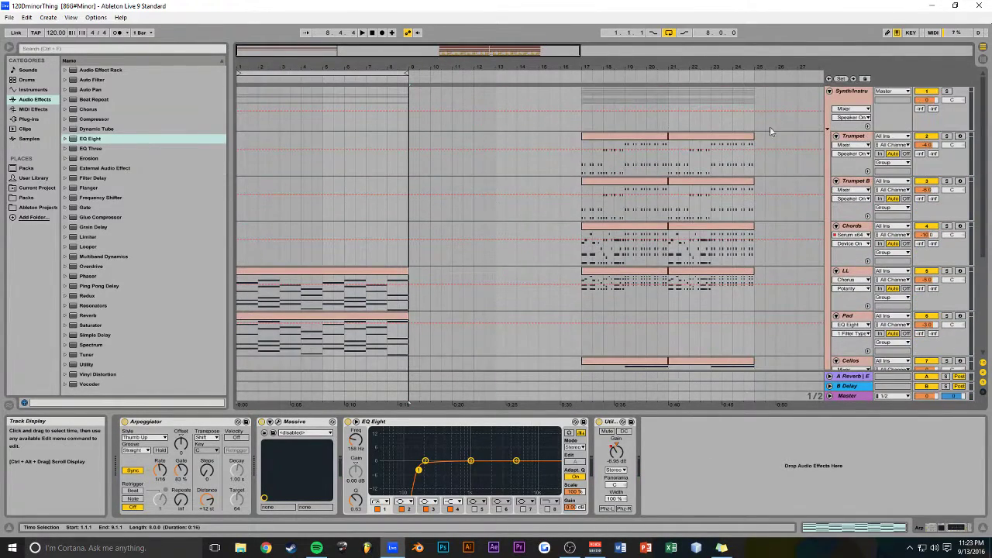
Add a Glue Compressor after the Compressor on the Synth/Instru group and play from bar 17
{"action": "left_click", "coordinate": [852, 93]}
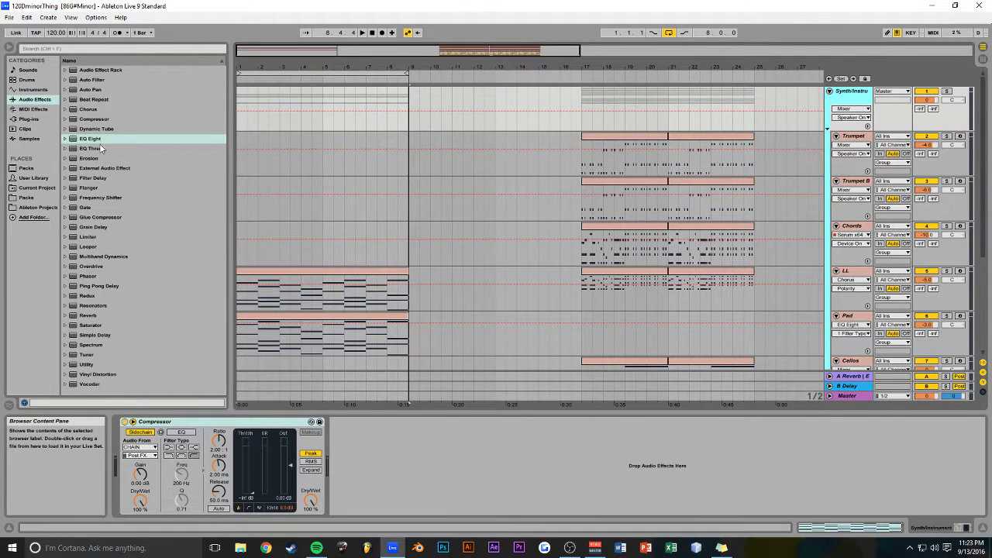
{"action": "left_click_drag", "start_coordinate": [101, 218], "coordinate": [337, 333]}
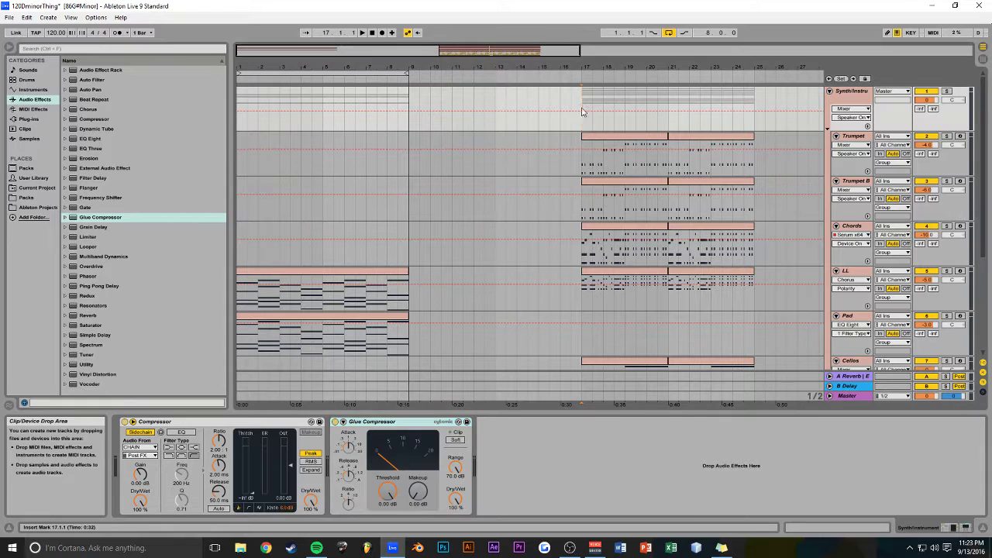
{"action": "key", "text": "space"}
Adjust the Glue Compressor by ear to a threshold of about -10.6 dB and a makeup gain of about 1.90 dB
{"action": "left_click_drag", "start_coordinate": [388, 491], "coordinate": [388, 535]}
{"action": "left_click_drag", "start_coordinate": [415, 493], "coordinate": [415, 455]}
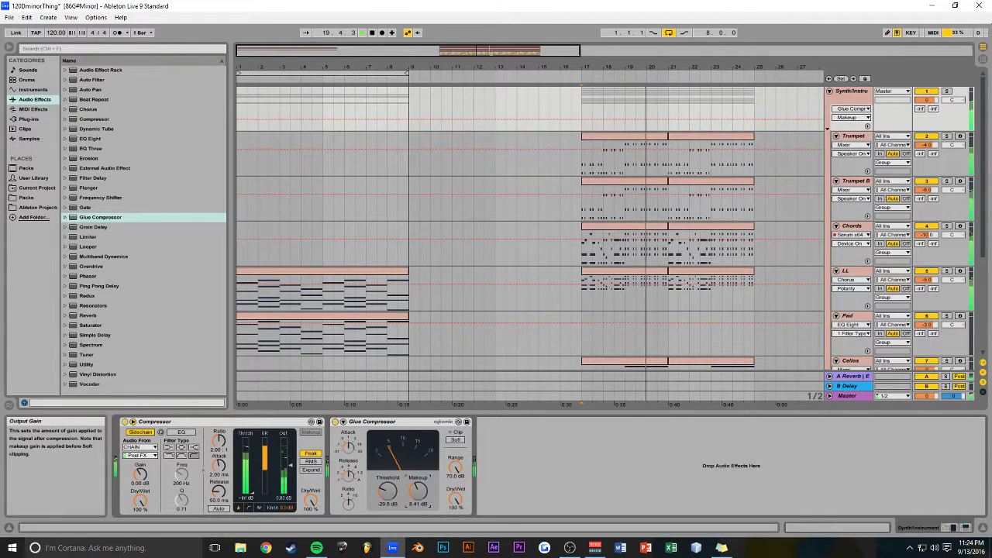
{"action": "left_click_drag", "start_coordinate": [390, 493], "coordinate": [390, 448]}
{"action": "left_click_drag", "start_coordinate": [417, 492], "coordinate": [417, 535]}
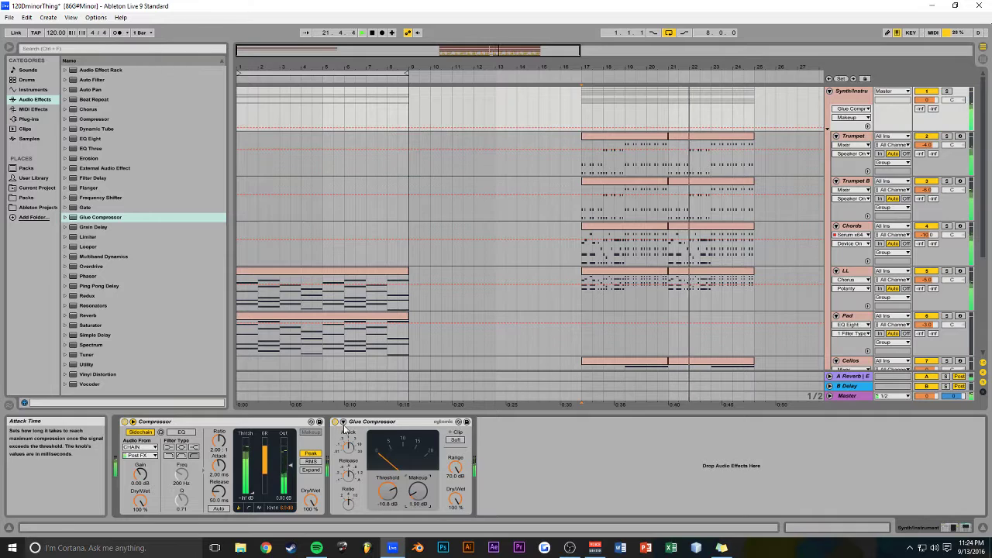
Loop bars 17 to 25 and adjust the Glue Compressor by ear to -7.94 dB threshold, 3.33 dB makeup and about 57% dry/wet
{"action": "key", "text": "ctrl+s"}
{"action": "scroll", "coordinate": [523, 273], "scroll_direction": "down", "scroll_amount": 5}
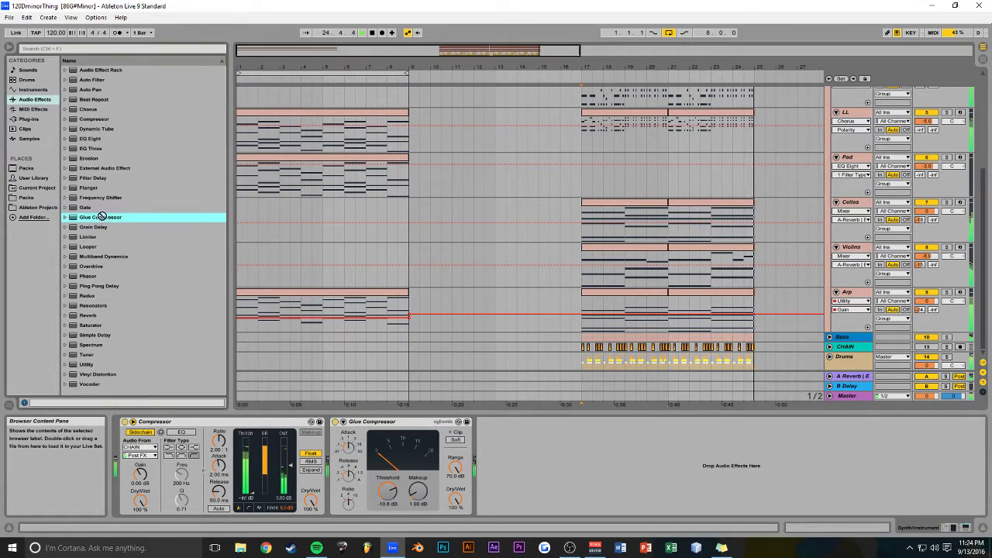
{"action": "left_click_drag", "start_coordinate": [368, 72], "coordinate": [702, 62]}
{"action": "key", "text": "space"}
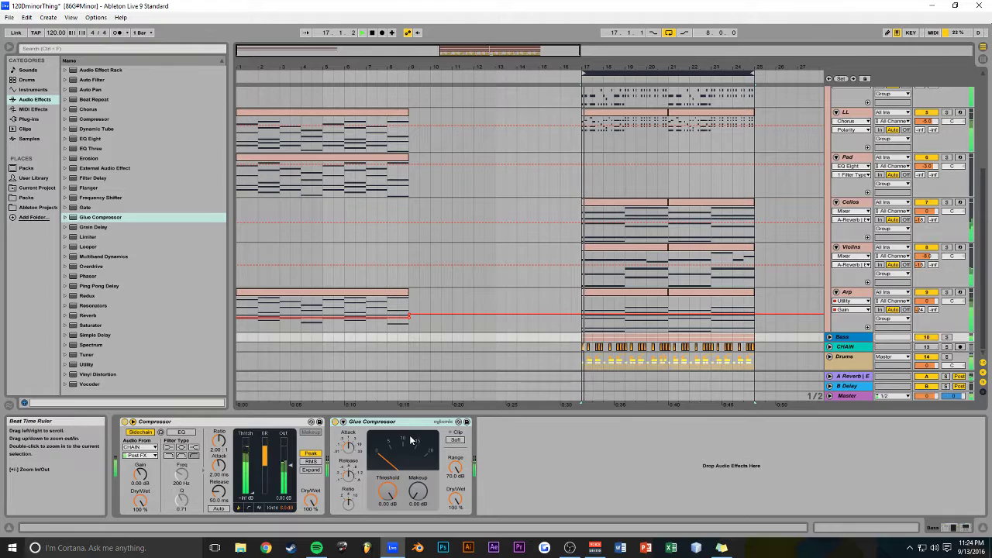
{"action": "mouse_move", "coordinate": [387, 491]}
{"action": "left_mouse_down"}
{"action": "mouse_move", "coordinate": [387, 515]}
{"action": "mouse_move", "coordinate": [388, 484]}
{"action": "mouse_move", "coordinate": [406, 511]}
{"action": "mouse_move", "coordinate": [389, 491]}
{"action": "left_mouse_up"}
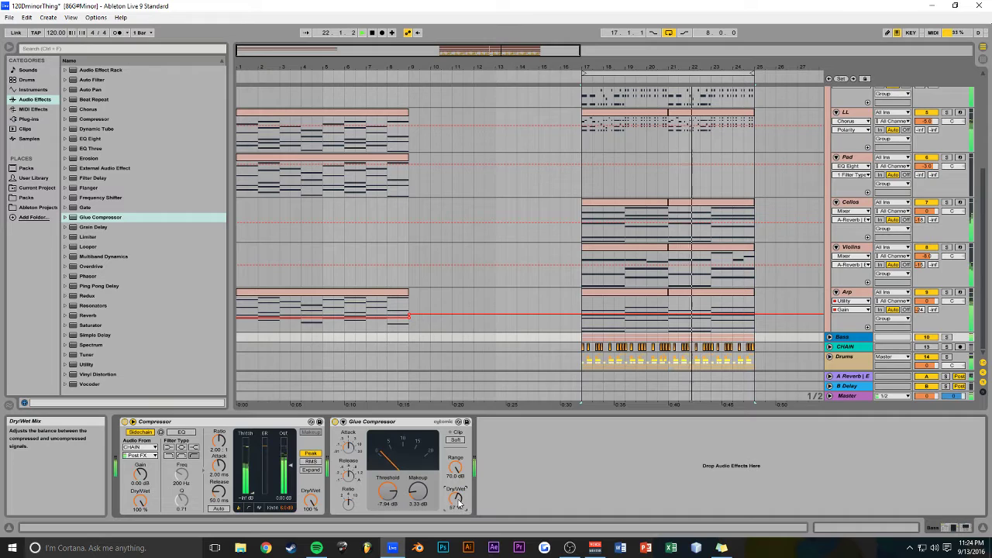
{"action": "key", "text": "ctrl+s"}
Listen to the intro from bar 1 and look over its tracks up to the bar 17 section
{"action": "key", "text": "space"}
{"action": "left_click", "coordinate": [237, 215]}
{"action": "key", "text": "space"}
{"action": "left_click_drag", "start_coordinate": [587, 52], "coordinate": [377, 57]}
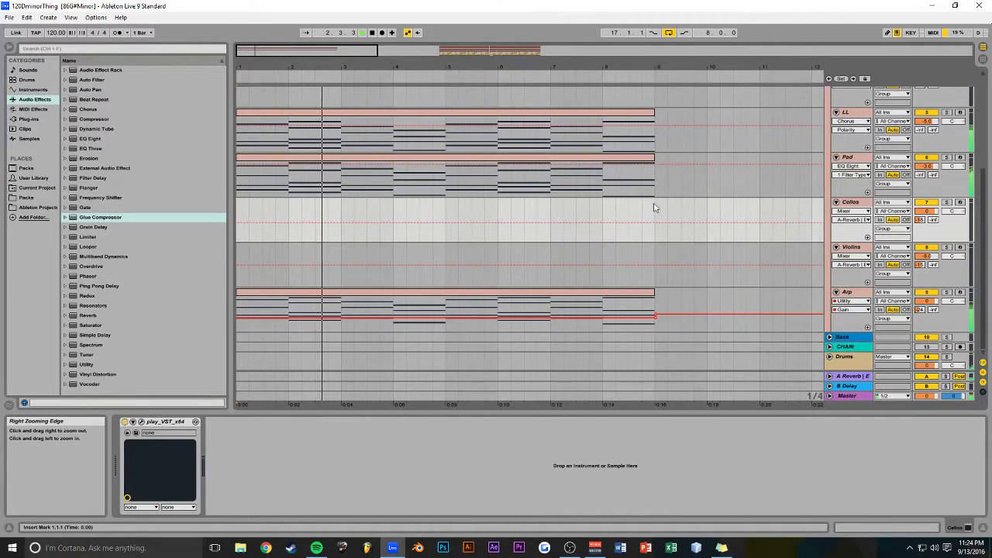
{"action": "scroll", "coordinate": [659, 211], "scroll_direction": "up", "scroll_amount": 5}
{"action": "scroll", "coordinate": [660, 213], "scroll_direction": "down", "scroll_amount": 3}
{"action": "scroll", "coordinate": [689, 194], "scroll_direction": "down", "scroll_amount": 2}
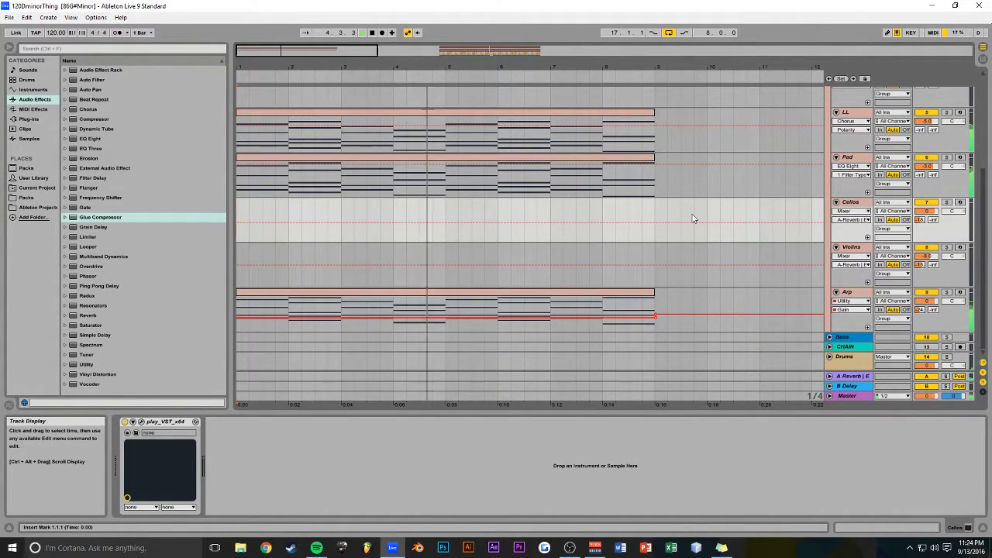
{"action": "scroll", "coordinate": [512, 121], "scroll_direction": "up", "scroll_amount": 4}
{"action": "left_click_drag", "start_coordinate": [378, 50], "coordinate": [456, 55]}
{"action": "scroll", "coordinate": [501, 150], "scroll_direction": "down", "scroll_amount": 3}
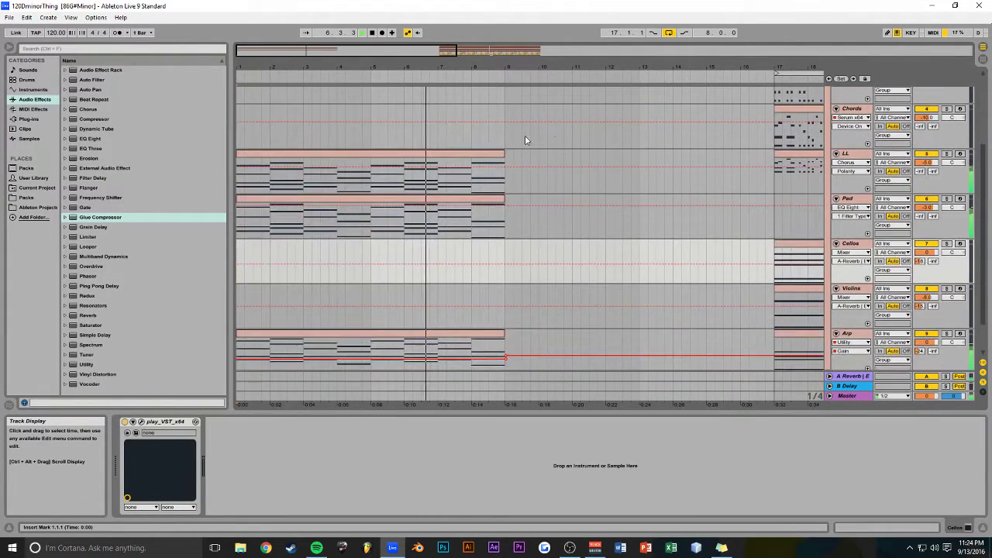
Collapse the tracks and duplicate the eight-bar LL, Pad and Arp clips to bars 9 to 17
{"action": "left_click", "coordinate": [836, 108], "text": "alt"}
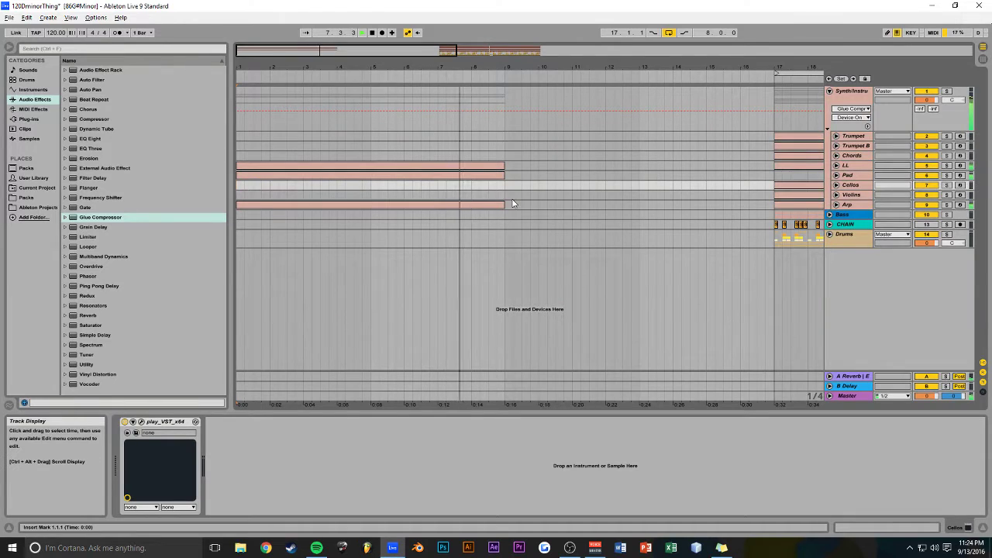
{"action": "left_click_drag", "start_coordinate": [505, 206], "coordinate": [239, 167]}
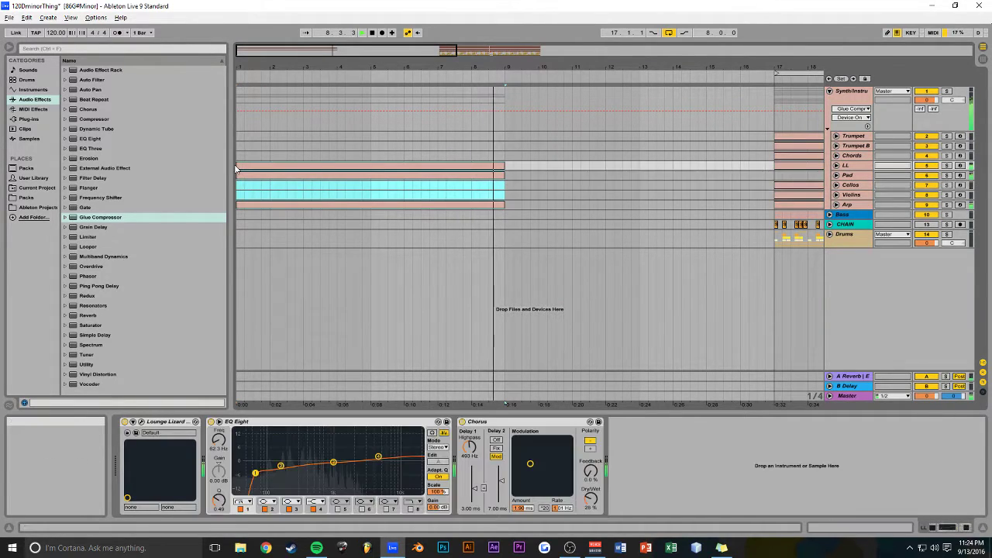
{"action": "key", "text": "ctrl+d"}
Unfold the Drums group and copy the first CHAIN and Kick clips from bar 17 to bar 9
{"action": "left_click_drag", "start_coordinate": [417, 52], "coordinate": [405, 82]}
{"action": "left_click", "coordinate": [835, 235]}
{"action": "left_click", "coordinate": [829, 234]}
{"action": "left_click_drag", "start_coordinate": [375, 52], "coordinate": [399, 53]}
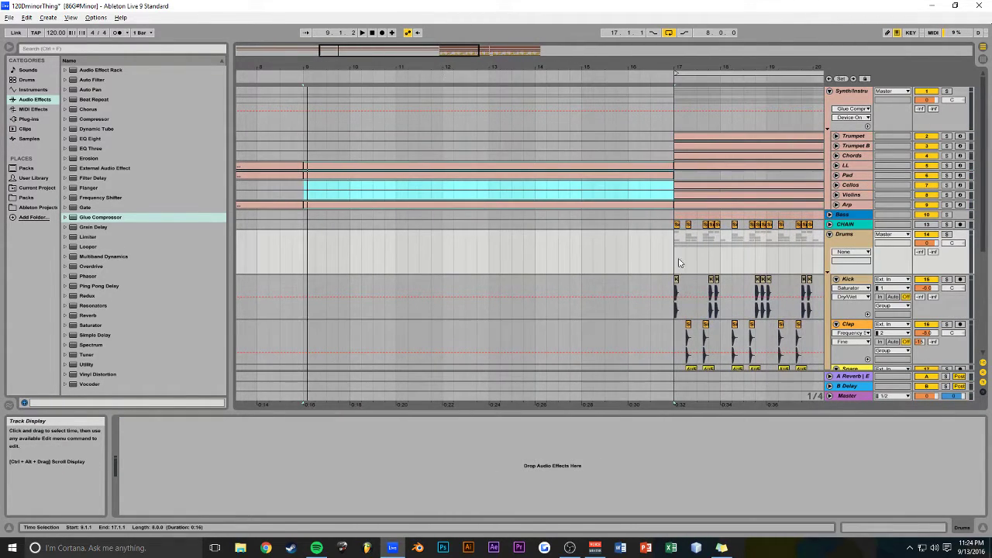
{"action": "left_click", "coordinate": [677, 225]}
{"action": "left_click_drag", "start_coordinate": [680, 235], "coordinate": [464, 232]}
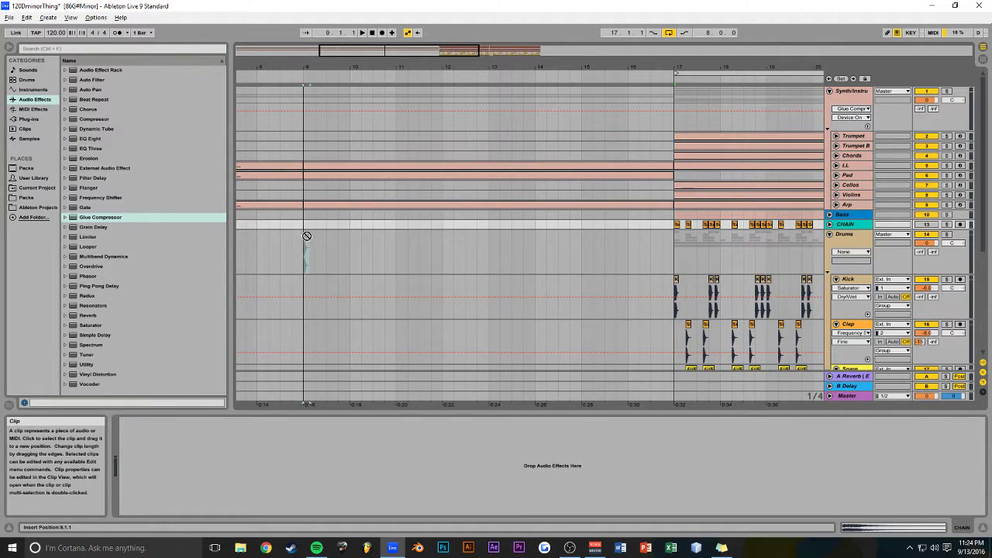
{"action": "left_click", "coordinate": [674, 283]}
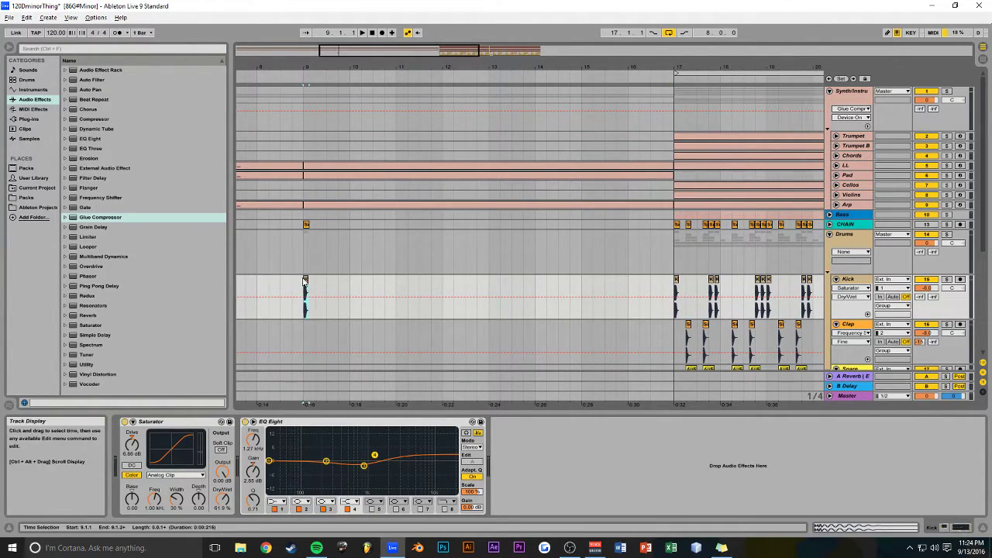
Copy the first Clap and Snare clips of the bar 17 section to beat 9.2 and listen from around bar 8
{"action": "scroll", "coordinate": [690, 331], "scroll_direction": "down", "scroll_amount": 3}
{"action": "left_click_drag", "start_coordinate": [688, 342], "coordinate": [328, 337]}
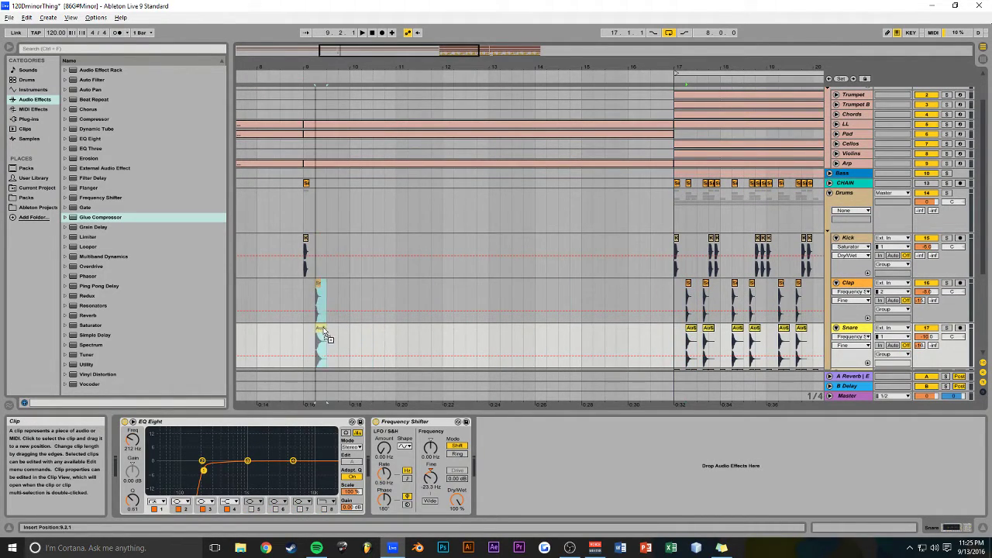
{"action": "left_click", "coordinate": [304, 301]}
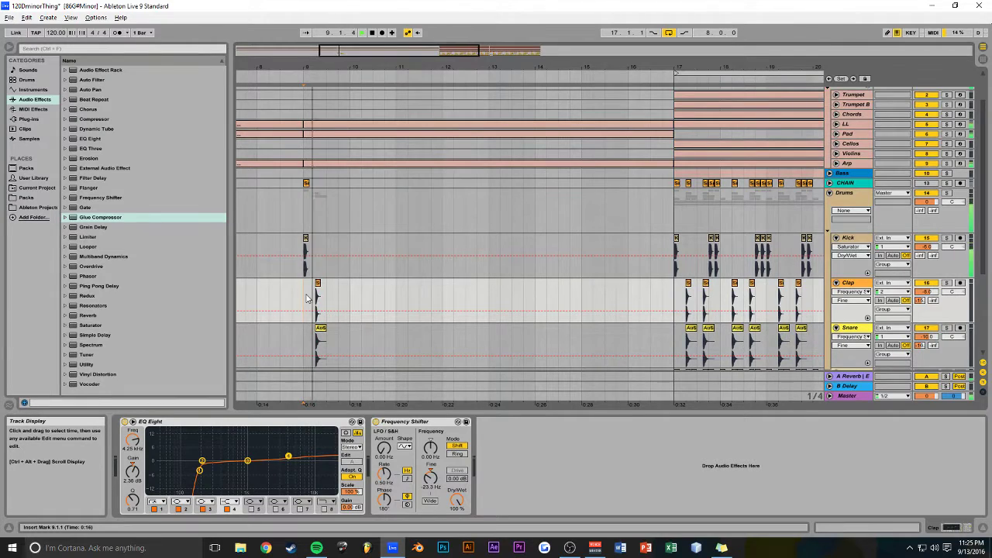
{"action": "left_click_drag", "start_coordinate": [394, 52], "coordinate": [364, 64]}
{"action": "left_click", "coordinate": [340, 105]}
{"action": "key", "text": "space"}
{"action": "key", "text": "space"}
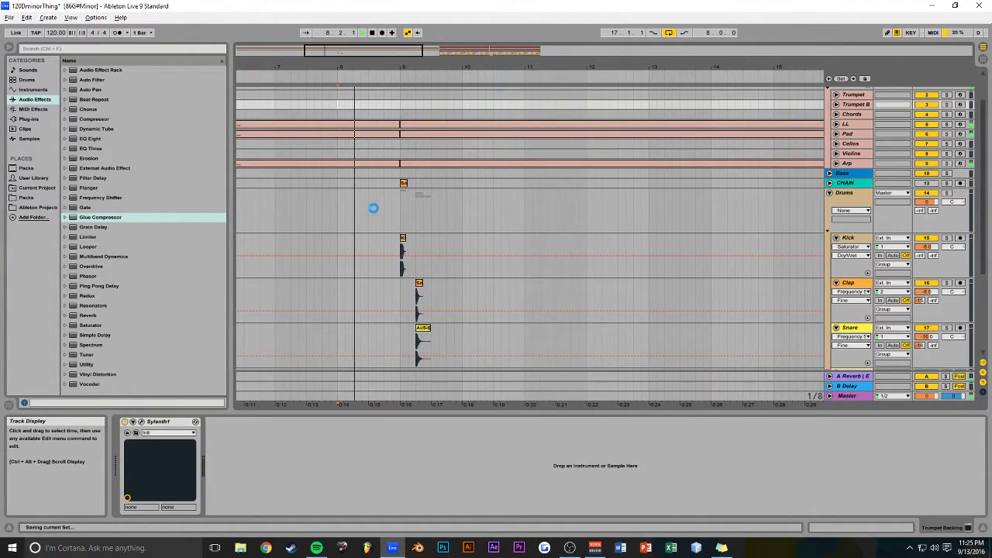
{"action": "left_click_drag", "start_coordinate": [385, 51], "coordinate": [375, 62]}
{"action": "key", "text": "space"}
Move the copied Clap and Snare hits together to beat 9.3 and play from bar 9
{"action": "left_click", "coordinate": [450, 284]}
{"action": "left_click", "coordinate": [455, 328], "text": "shift"}
{"action": "left_click_drag", "start_coordinate": [450, 285], "coordinate": [510, 287]}
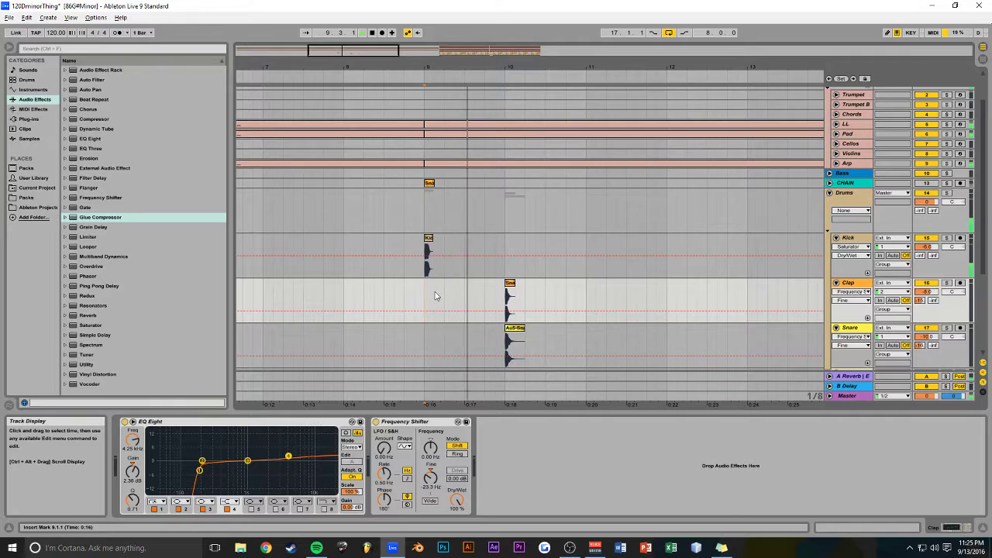
{"action": "left_click", "coordinate": [509, 288]}
{"action": "left_click", "coordinate": [511, 341], "text": "shift"}
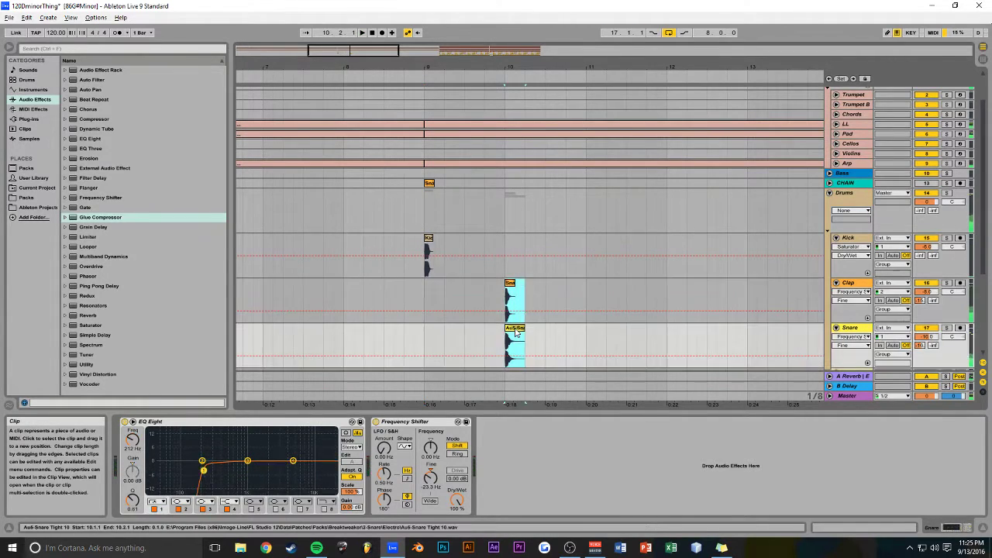
{"action": "left_click_drag", "start_coordinate": [511, 288], "coordinate": [468, 288]}
{"action": "left_click", "coordinate": [424, 293]}
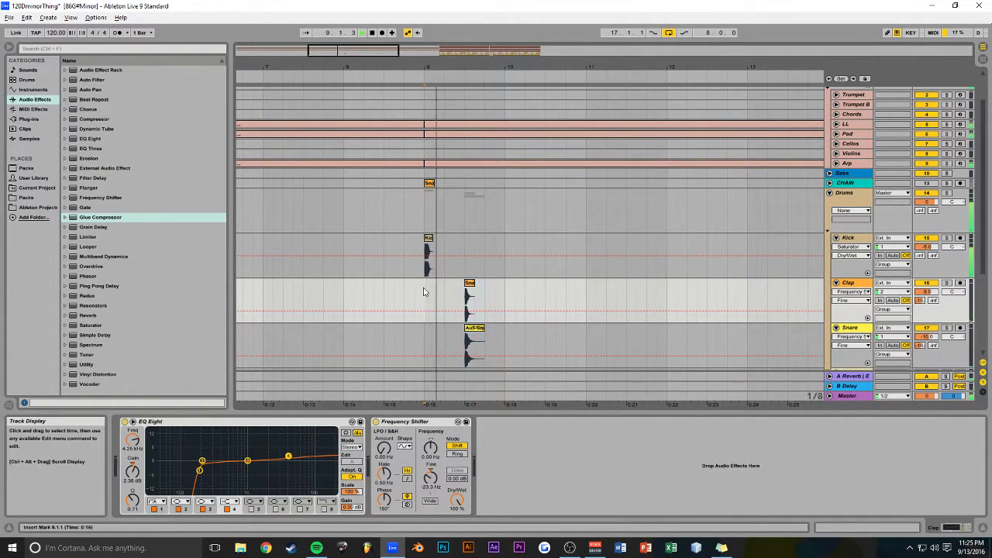
Copy the CHAIN clip to beat 9.3 and duplicate bar 9 of the CHAIN, Kick, Clap and Snare tracks into bar 10
{"action": "left_click", "coordinate": [467, 185]}
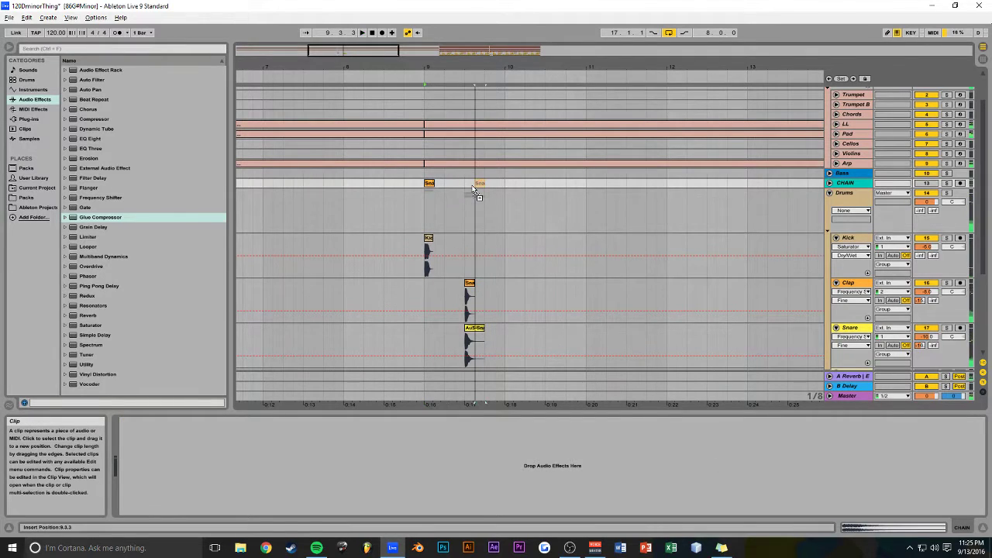
{"action": "left_click_drag", "start_coordinate": [412, 67], "coordinate": [442, 60]}
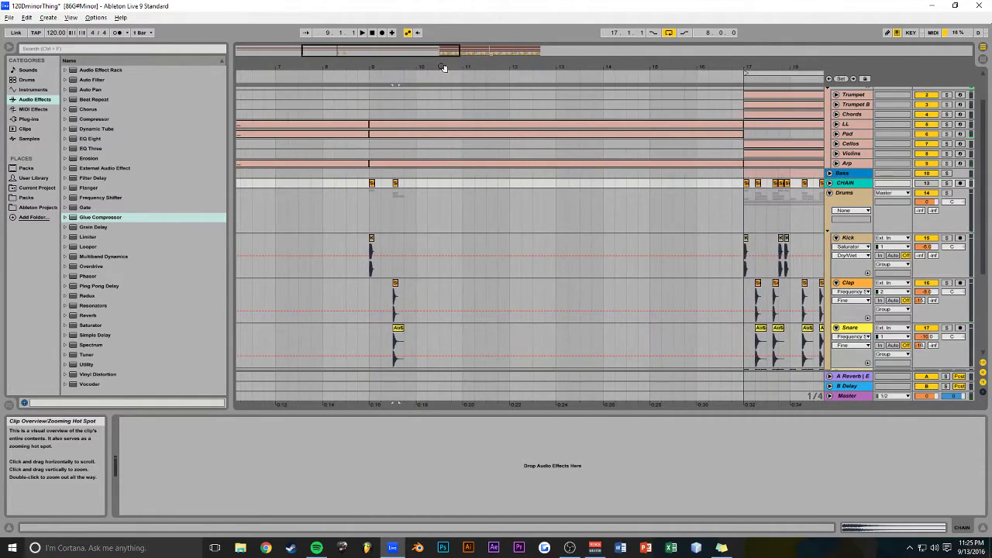
{"action": "left_click_drag", "start_coordinate": [416, 193], "coordinate": [366, 337]}
{"action": "key", "text": "ctrl+d"}
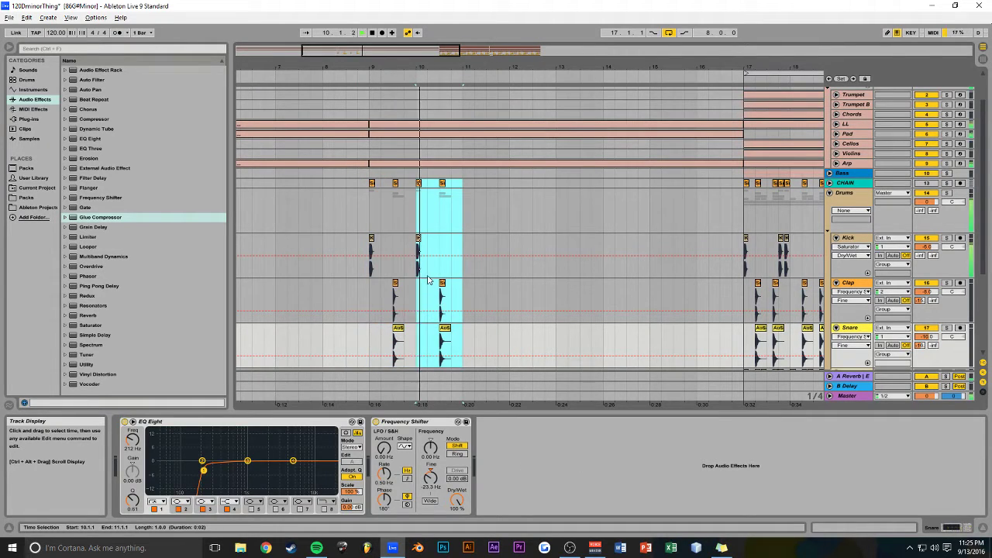
Copy the first Hat hit to bar 9, repeat it every three sixteenths across bars 9 and 10, and play from bar 9
{"action": "scroll", "coordinate": [429, 280], "scroll_direction": "down", "scroll_amount": 2}
{"action": "left_click", "coordinate": [746, 311]}
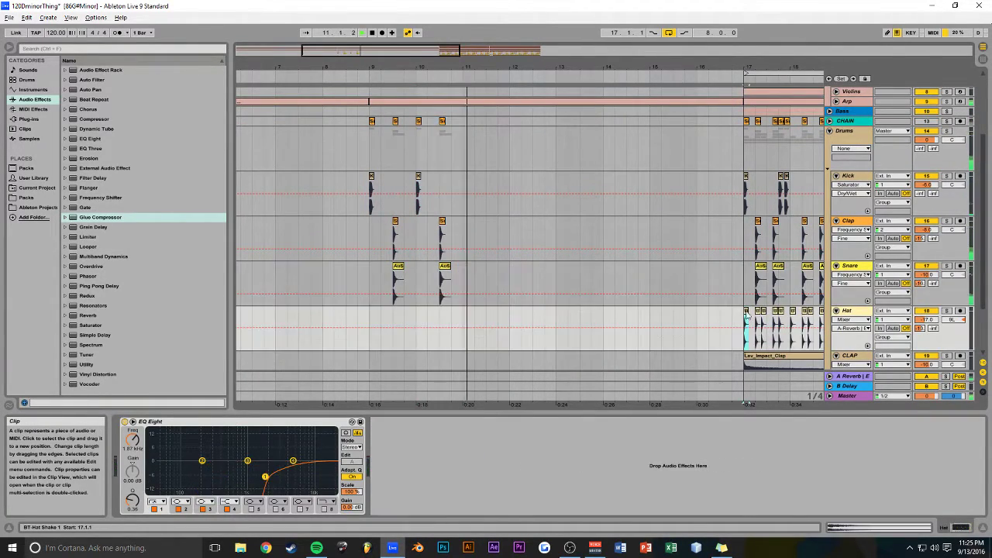
{"action": "left_click", "coordinate": [575, 314]}
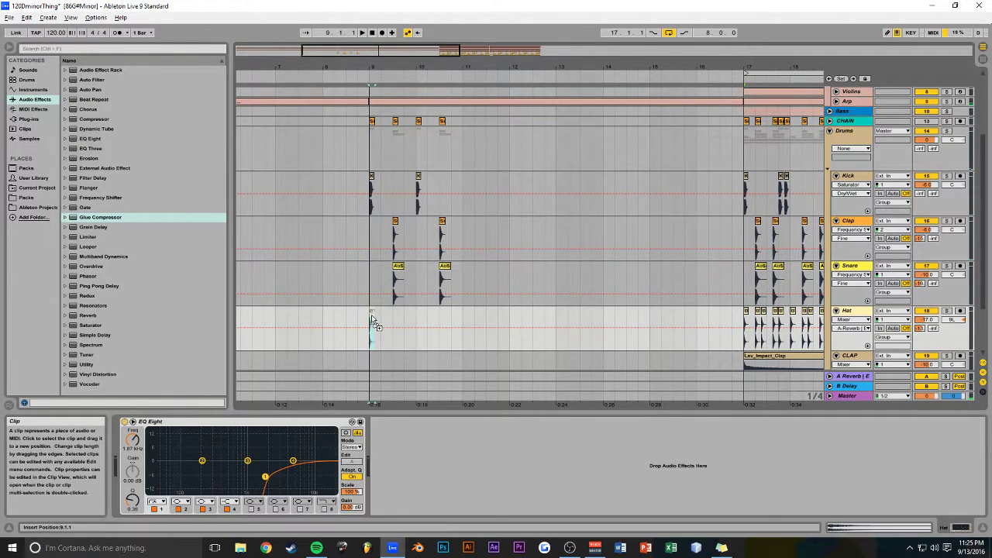
{"action": "left_click_drag", "start_coordinate": [372, 321], "coordinate": [372, 322]}
{"action": "key", "text": "space"}
{"action": "left_click_drag", "start_coordinate": [419, 51], "coordinate": [372, 87]}
{"action": "key", "text": "space"}
{"action": "left_click_drag", "start_coordinate": [333, 318], "coordinate": [308, 321]}
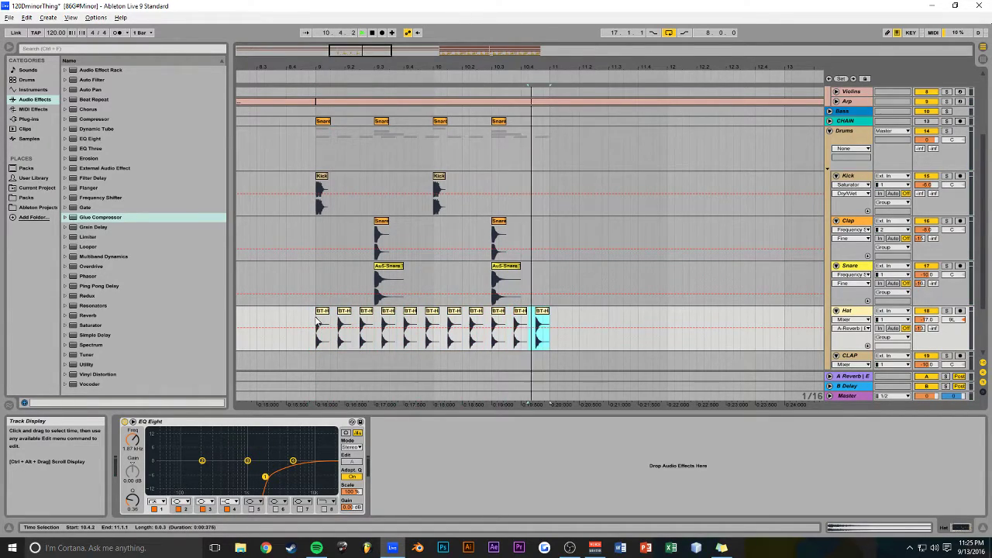
{"action": "left_click", "coordinate": [315, 277]}
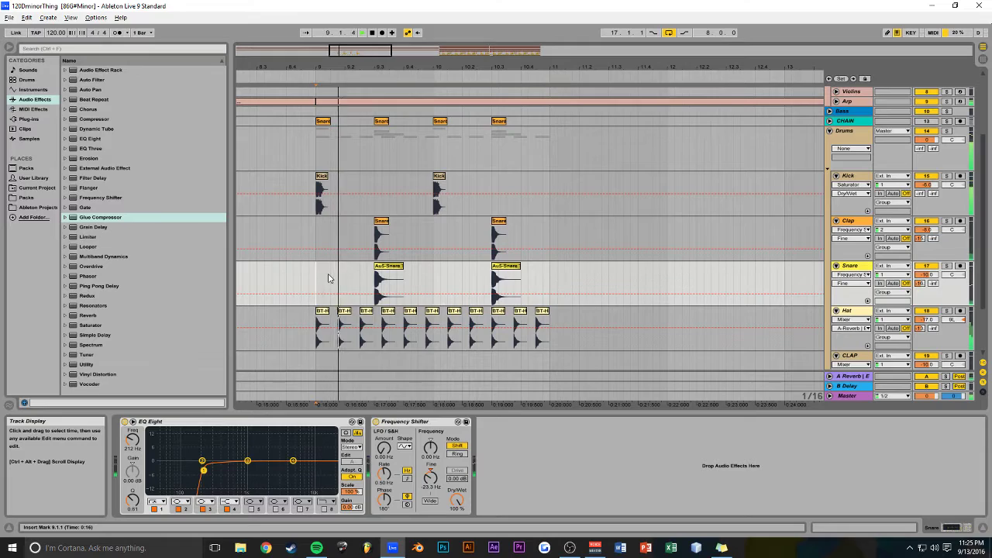
Copy the Lev_Impact_Clap clip from bar 17 to bar 1 on the CLAP track and play from the start
{"action": "scroll", "coordinate": [328, 277], "scroll_direction": "down", "scroll_amount": 1}
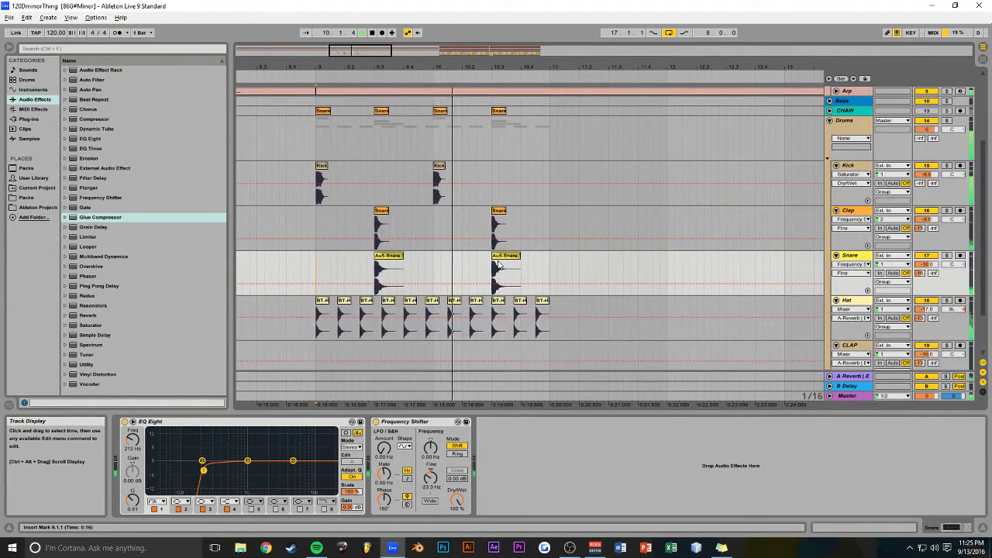
{"action": "scroll", "coordinate": [499, 261], "scroll_direction": "down", "scroll_amount": 6}
{"action": "key", "text": "space"}
{"action": "left_click_drag", "start_coordinate": [456, 70], "coordinate": [447, 51]}
{"action": "left_click", "coordinate": [581, 287]}
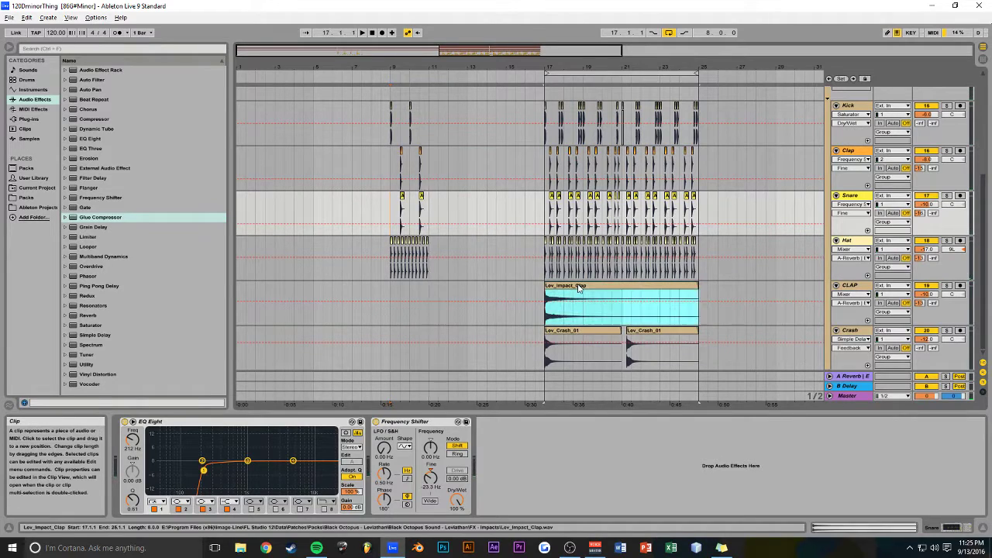
{"action": "left_click_drag", "start_coordinate": [582, 287], "coordinate": [264, 302]}
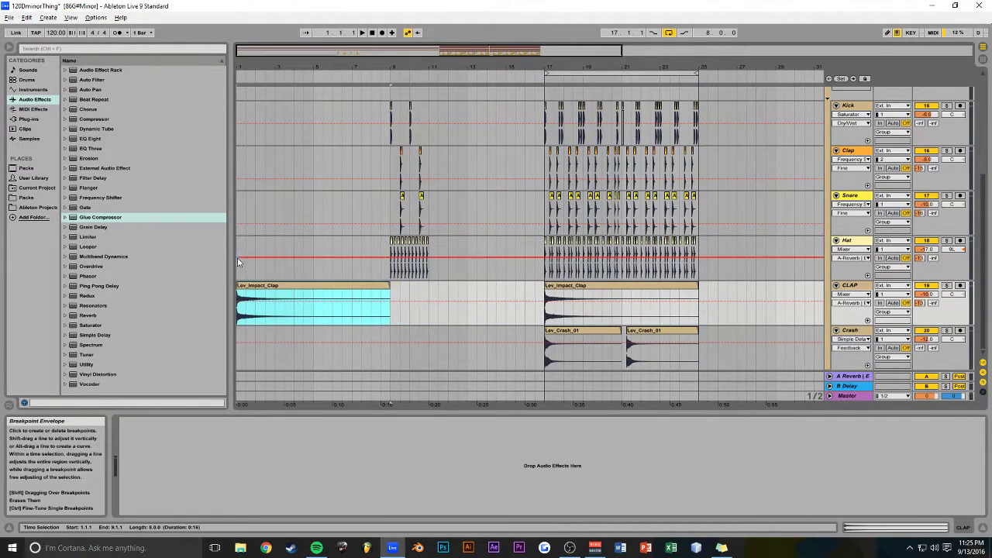
{"action": "left_click", "coordinate": [237, 270]}
{"action": "key", "text": "space"}
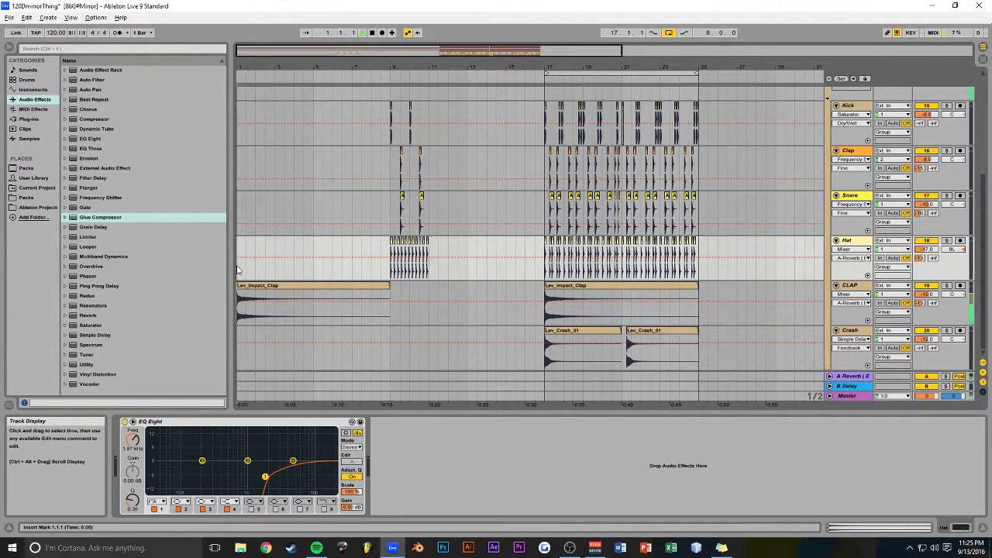
Copy the first Lev_Crash_01 clip to bar 1 on the Crash track and save the set
{"action": "left_click_drag", "start_coordinate": [586, 333], "coordinate": [284, 328]}
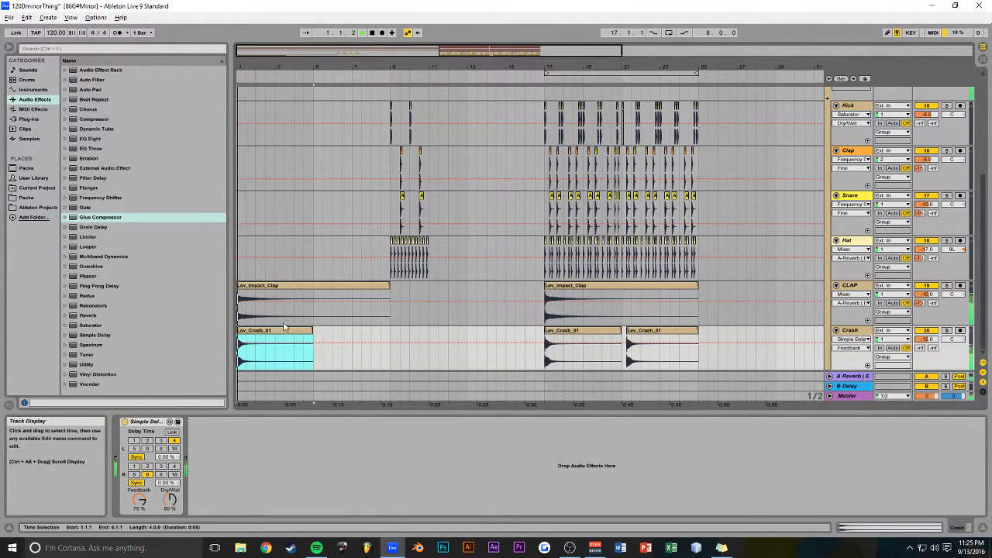
{"action": "key", "text": "ctrl+s"}
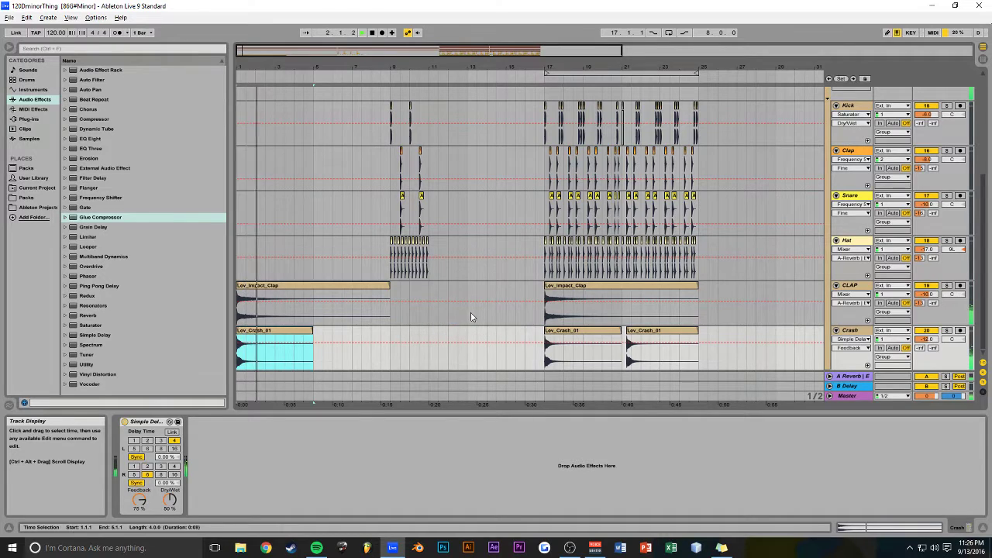
{"action": "scroll", "coordinate": [474, 330], "scroll_direction": "up", "scroll_amount": 3}
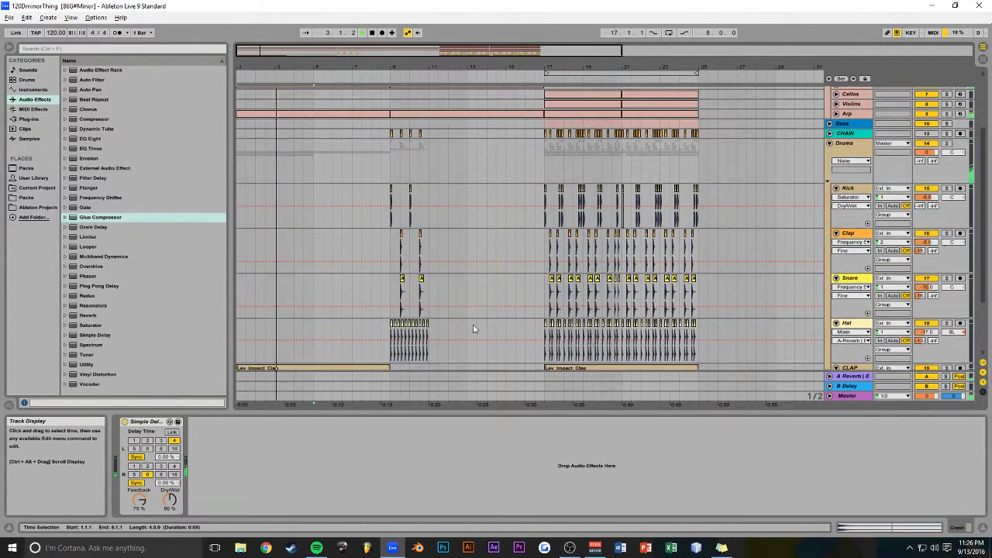
{"action": "scroll", "coordinate": [475, 330], "scroll_direction": "down", "scroll_amount": 3}
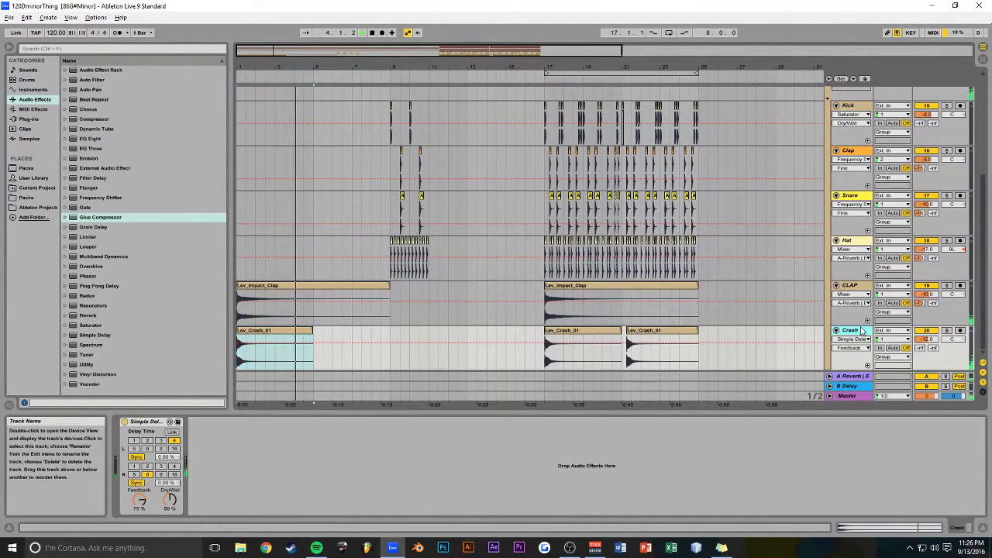
Add an audio track named Rev Crash below Crash and copy the bar 1 Lev_Crash_01 clip onto it at bar 5
{"action": "key", "text": "ctrl+t"}
{"action": "key", "text": "ctrl+l"}
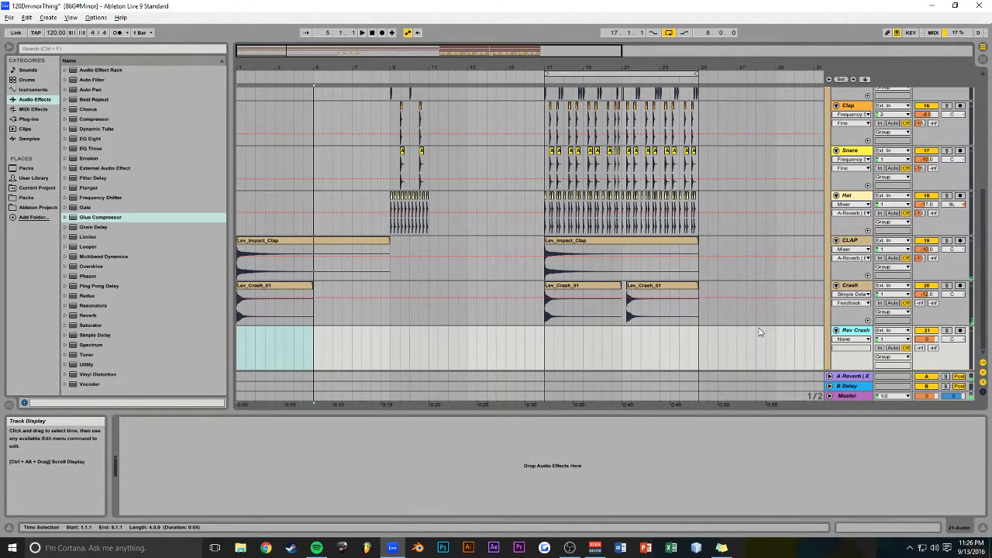
{"action": "left_click", "coordinate": [280, 284]}
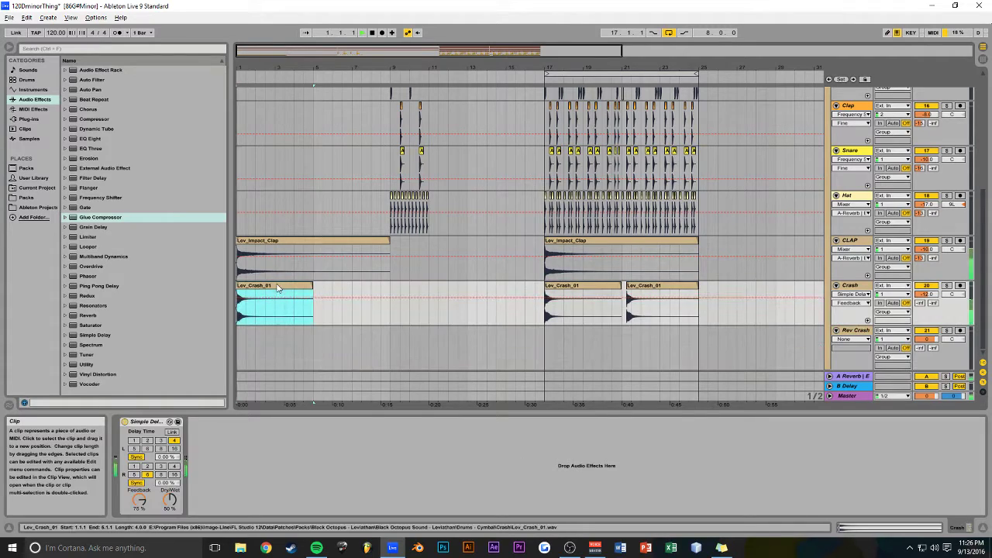
{"action": "left_click_drag", "start_coordinate": [264, 287], "coordinate": [334, 346]}
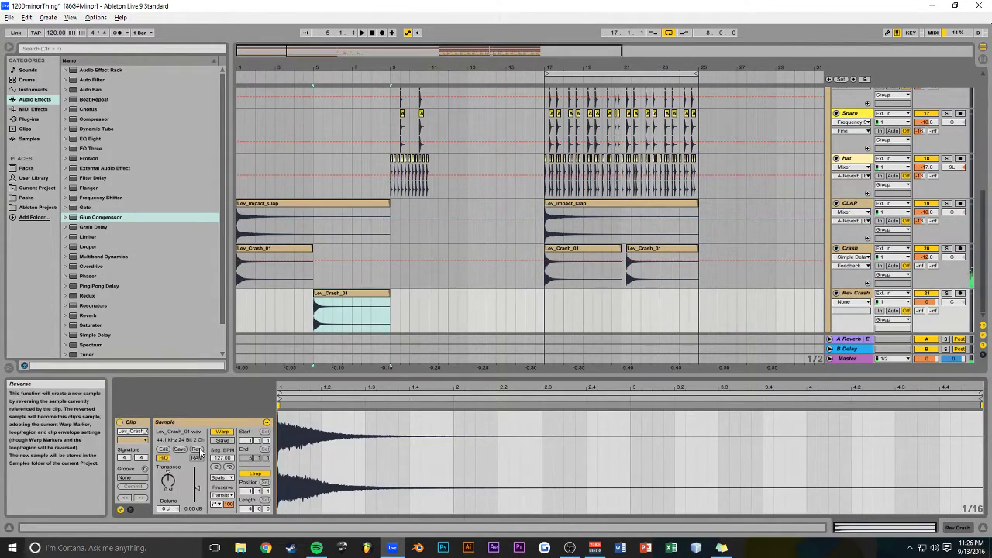
Reverse the Lev_Crash_01 clip on the Rev Crash track, play it into bar 9, and set the track volume to -6 dB
{"action": "left_click", "coordinate": [197, 449]}
{"action": "key", "text": "space"}
{"action": "scroll", "coordinate": [542, 307], "scroll_direction": "up", "scroll_amount": 1}
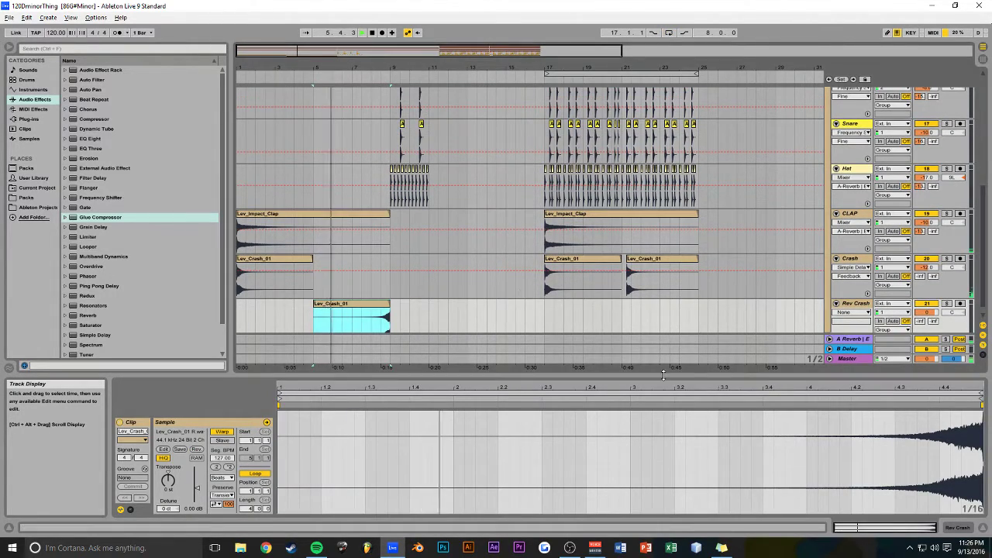
{"action": "left_click", "coordinate": [983, 528]}
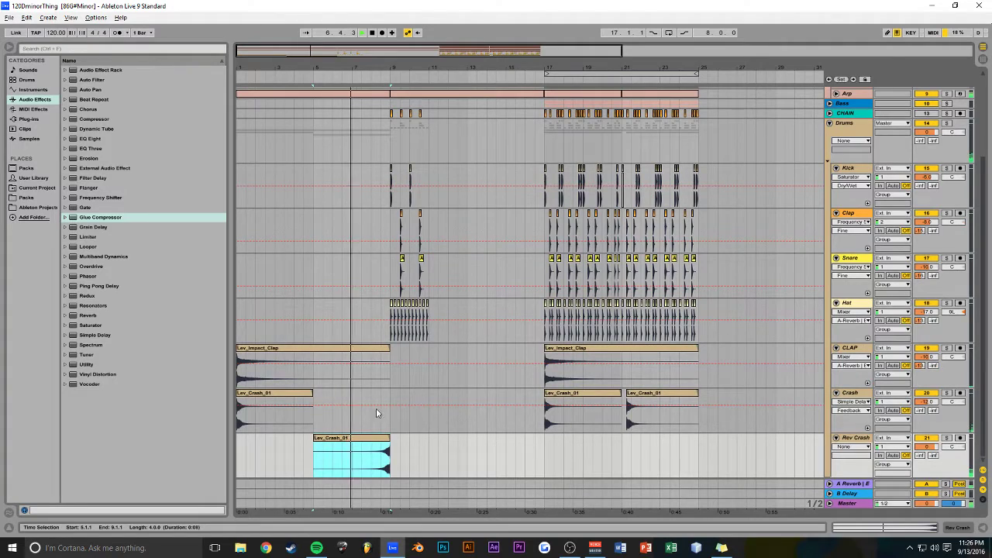
{"action": "left_click", "coordinate": [958, 529]}
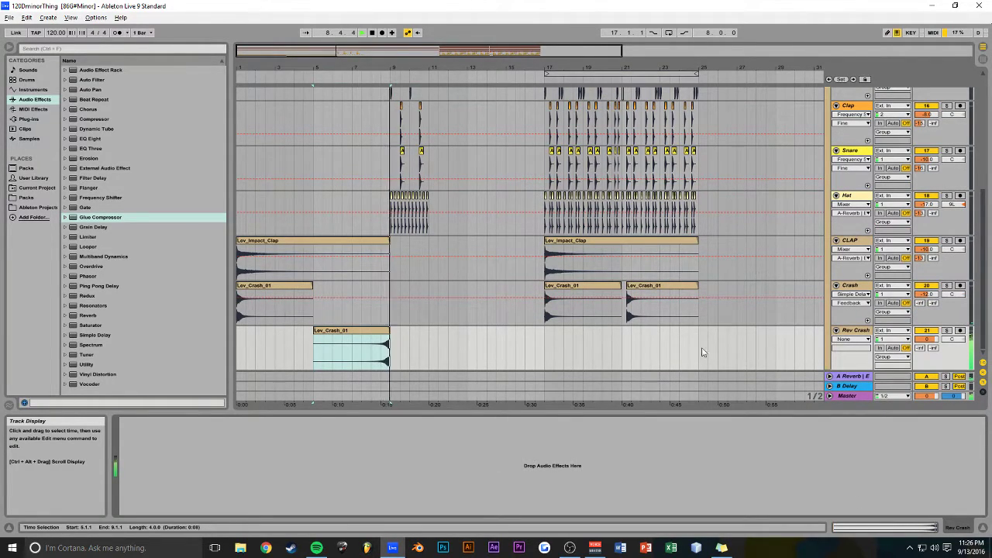
{"action": "left_click", "coordinate": [931, 341]}
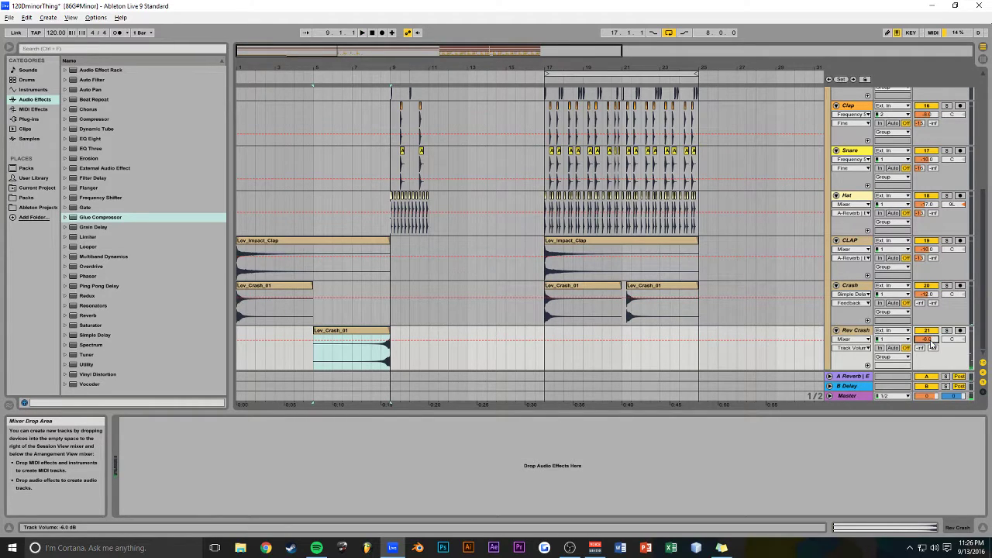
Duplicate the bar 1 Lev_Impact_Clap and Lev_Crash_01 clips together so the copies start at bar 9
{"action": "left_click", "coordinate": [283, 286]}
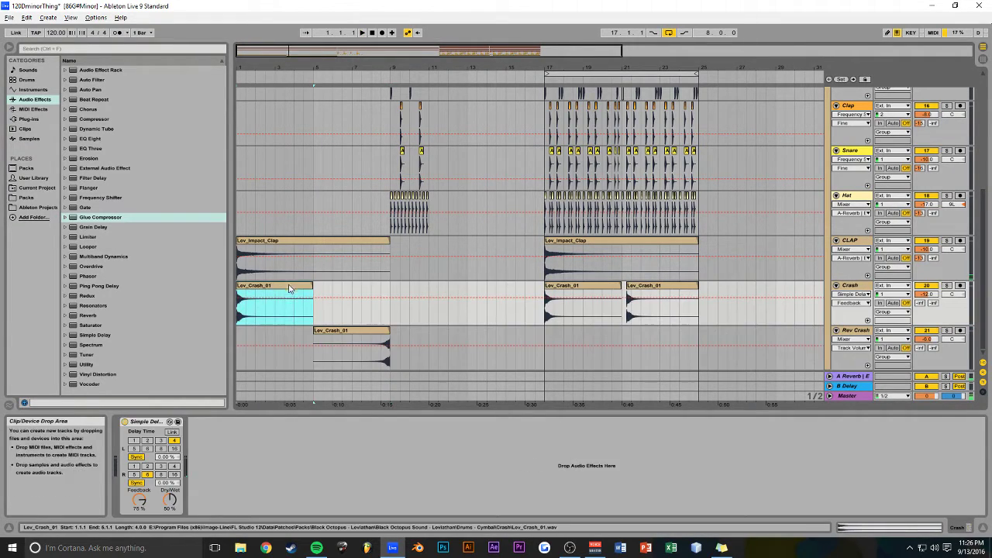
{"action": "left_click", "coordinate": [335, 243], "text": "shift"}
{"action": "key", "text": "ctrl+d"}
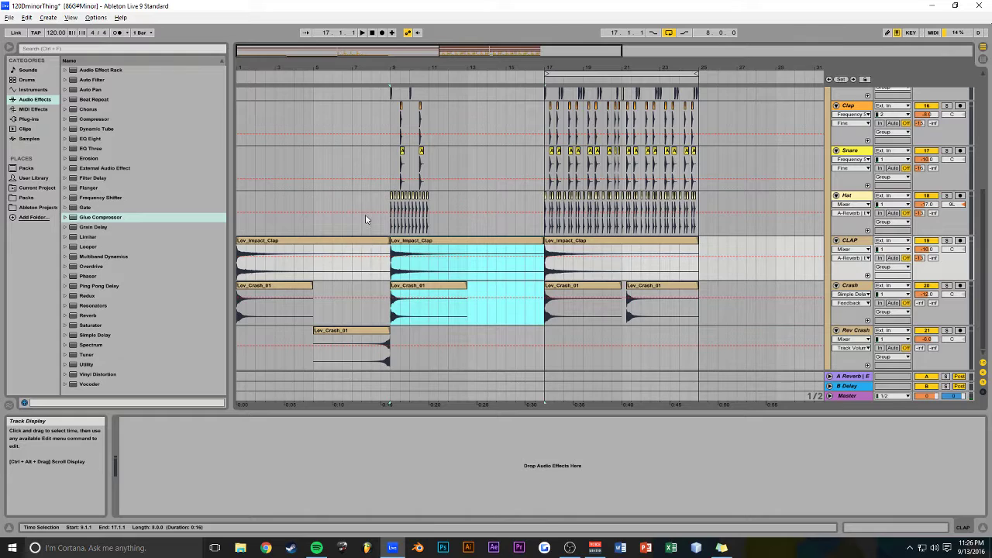
Play from bar 8 into bar 9 and lower the Rev Crash track volume to -12 dB
{"action": "left_click", "coordinate": [365, 223]}
{"action": "key", "text": "space"}
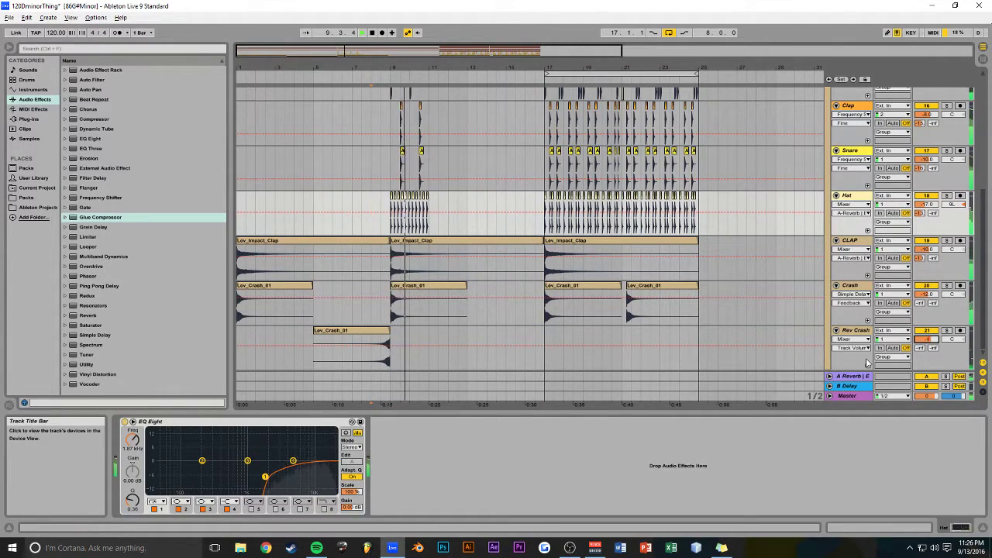
{"action": "key", "text": "space"}
{"action": "key", "text": "space"}
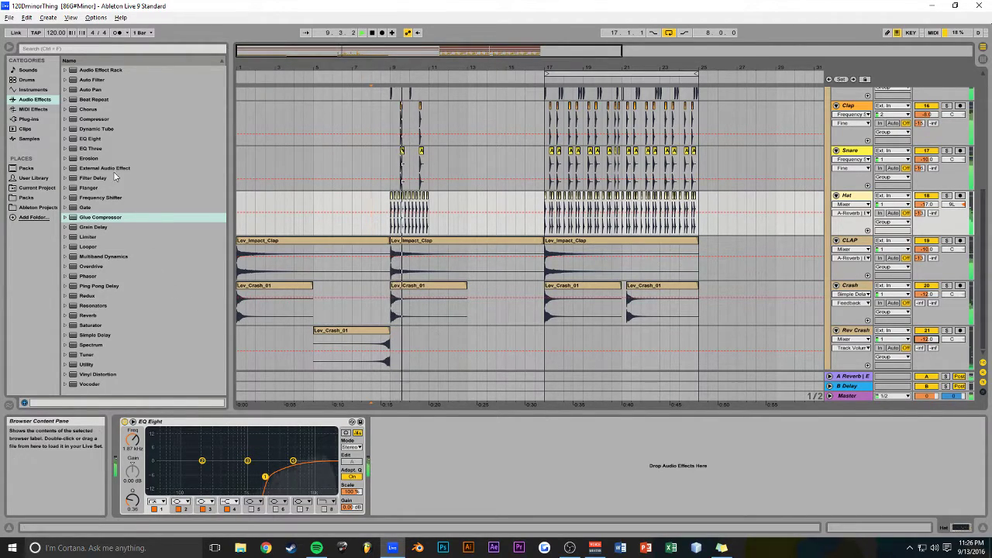
Add a Reverb to the Rev Crash track and set its decay time to about 2.11 s
{"action": "left_click_drag", "start_coordinate": [90, 314], "coordinate": [349, 358]}
{"action": "left_click", "coordinate": [333, 505]}
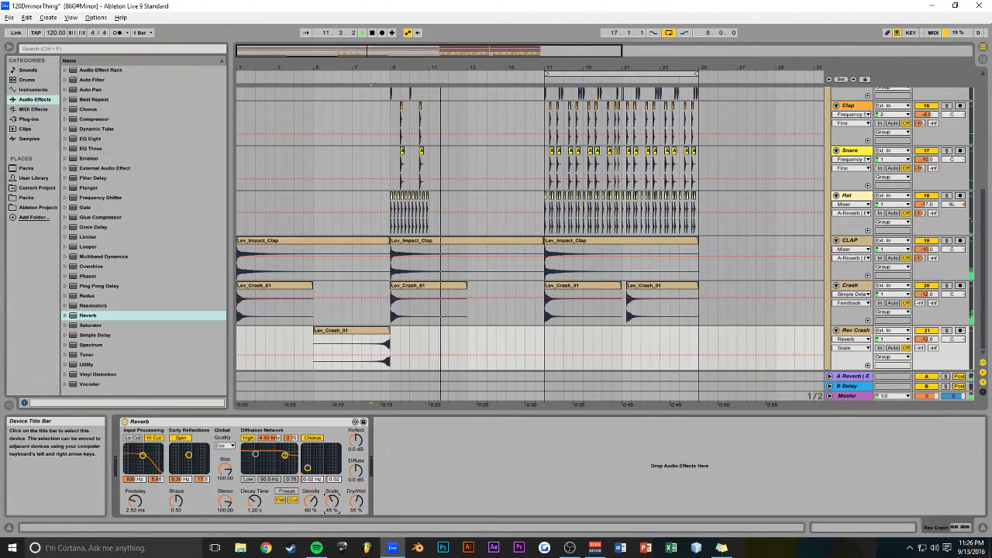
{"action": "key", "text": "space"}
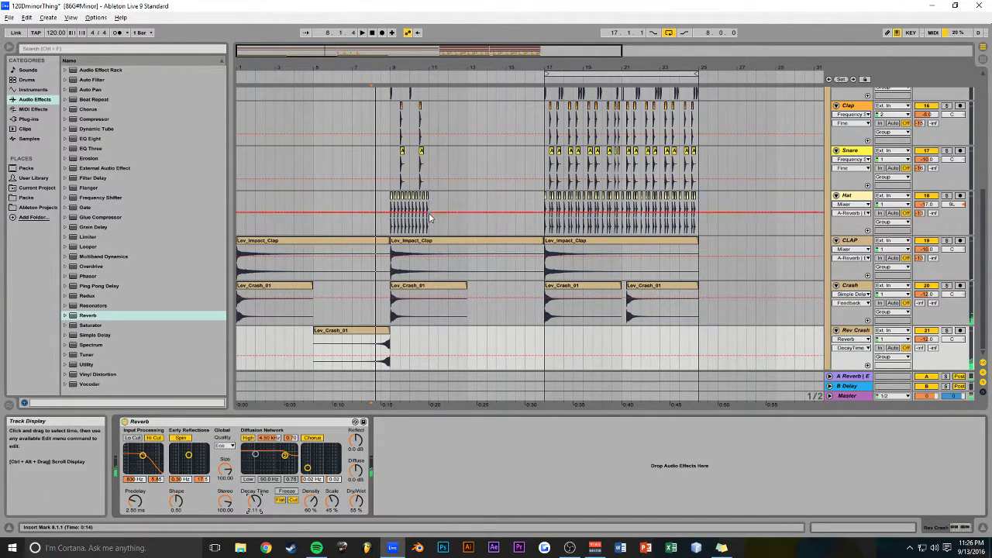
Duplicate the bars 9 to 10 CHAIN, Kick, Clap, Snare and Hat clips three times up to bar 17 and play from bar 9
{"action": "left_click_drag", "start_coordinate": [430, 228], "coordinate": [385, 156]}
{"action": "scroll", "coordinate": [444, 177], "scroll_direction": "up", "scroll_amount": 2}
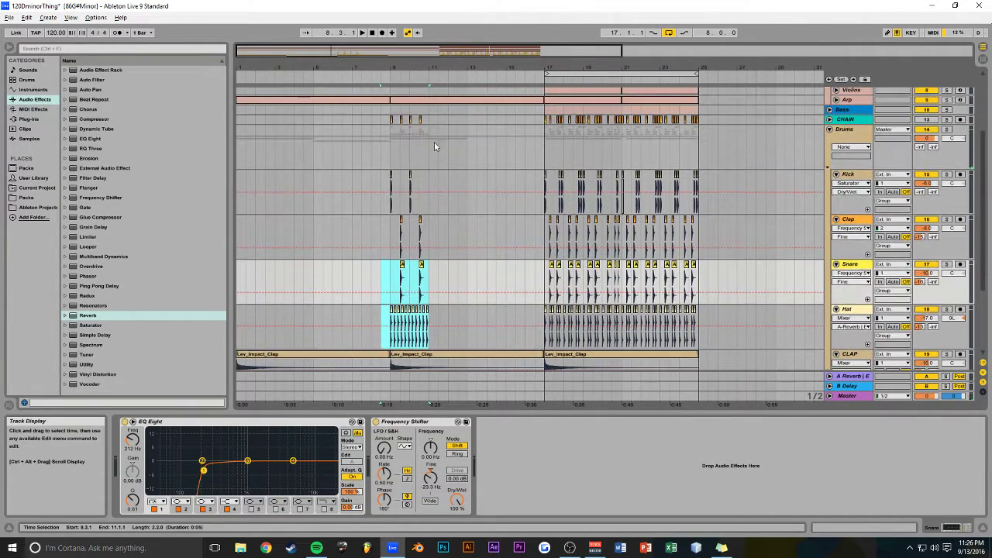
{"action": "left_click_drag", "start_coordinate": [432, 122], "coordinate": [392, 316]}
{"action": "key", "text": "ctrl+d"}
{"action": "key", "text": "ctrl+d"}
{"action": "key", "text": "ctrl+d"}
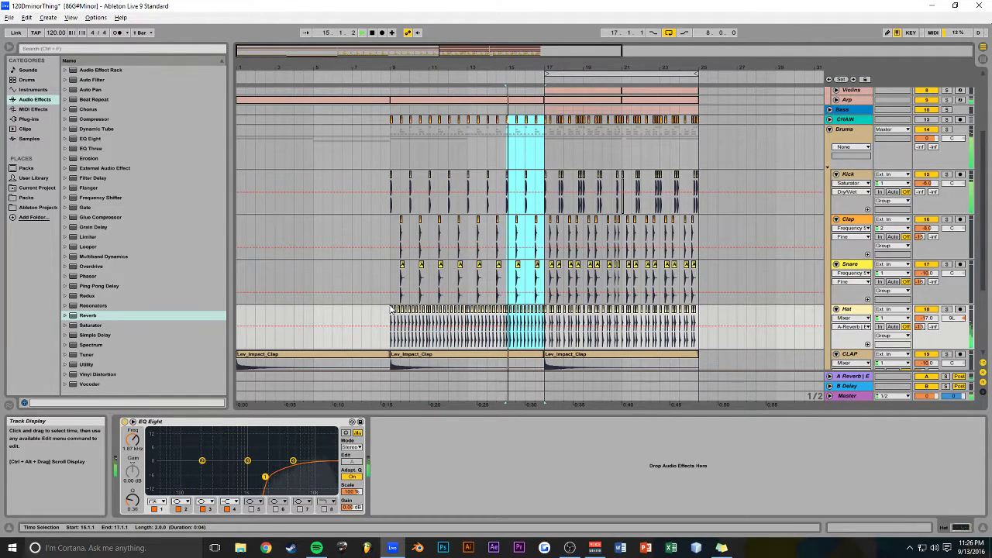
{"action": "left_click", "coordinate": [396, 152]}
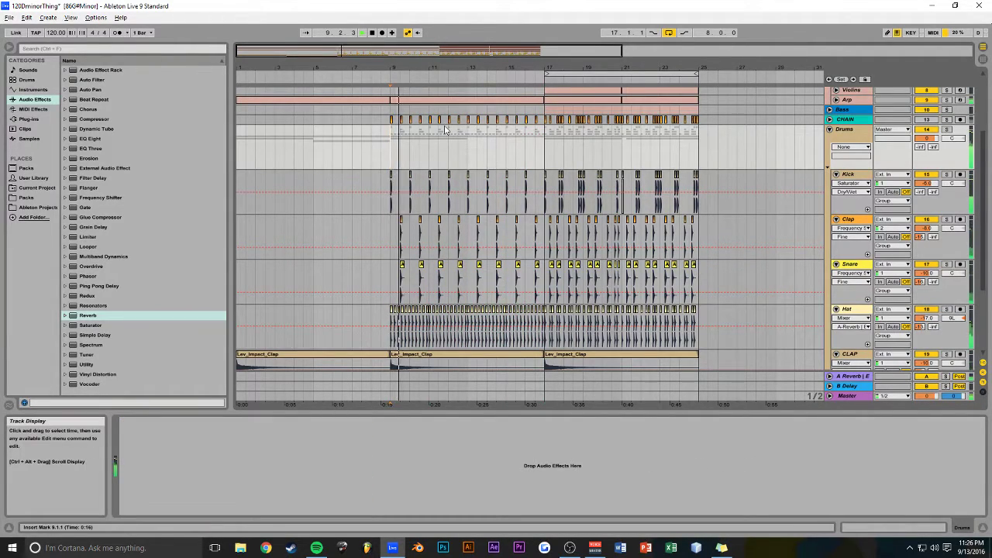
Undo the last two duplications of the drum pattern, keeping it through bar 12
{"action": "key", "text": "ctrl+z"}
{"action": "key", "text": "ctrl+z"}
{"action": "mouse_move", "coordinate": [359, 77]}
{"action": "left_mouse_down"}
{"action": "mouse_move", "coordinate": [359, 109]}
{"action": "mouse_move", "coordinate": [359, 77]}
{"action": "left_mouse_up"}
{"action": "key", "text": "space"}
Copy a Kick clip into the end of bar 9, trim it to a sixteenth and place it at 9.4.4
{"action": "left_click_drag", "start_coordinate": [320, 174], "coordinate": [361, 177]}
{"action": "key", "text": "plus"}
{"action": "key", "text": "Delete"}
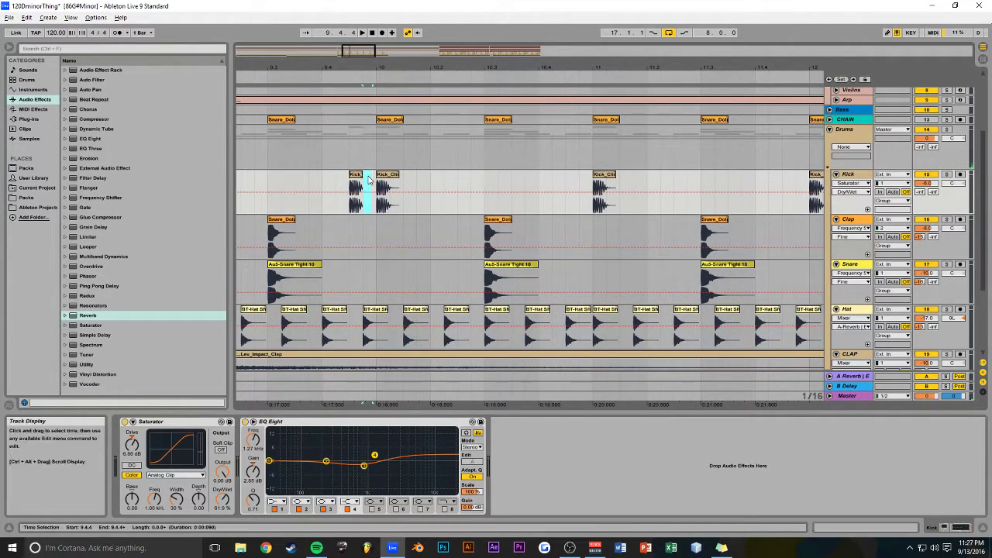
{"action": "left_click", "coordinate": [356, 176]}
{"action": "left_click_drag", "start_coordinate": [356, 175], "coordinate": [369, 176]}
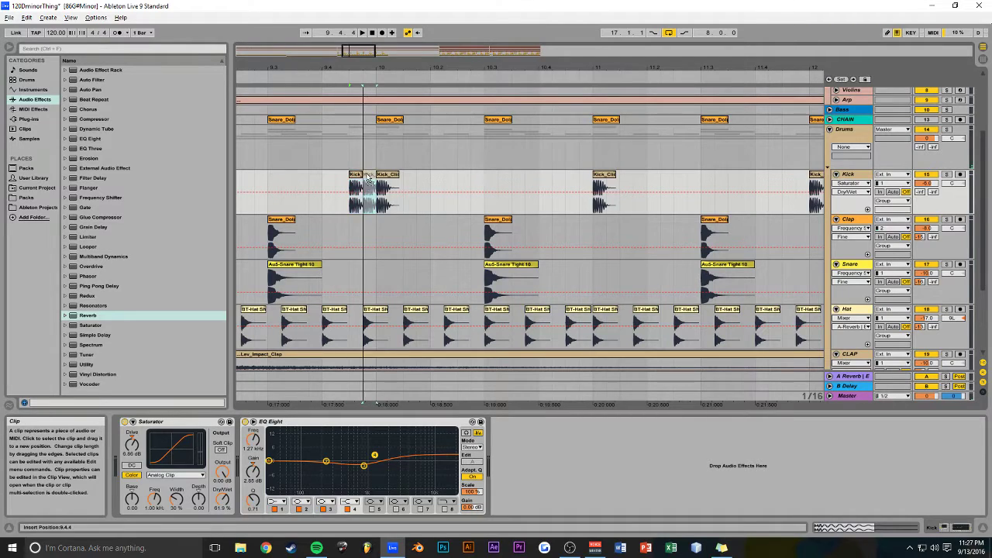
Set the clip gain of the short kick at 9.4.4 to -3 dB and play from there
{"action": "left_click", "coordinate": [840, 528]}
{"action": "left_click_drag", "start_coordinate": [195, 484], "coordinate": [199, 486]}
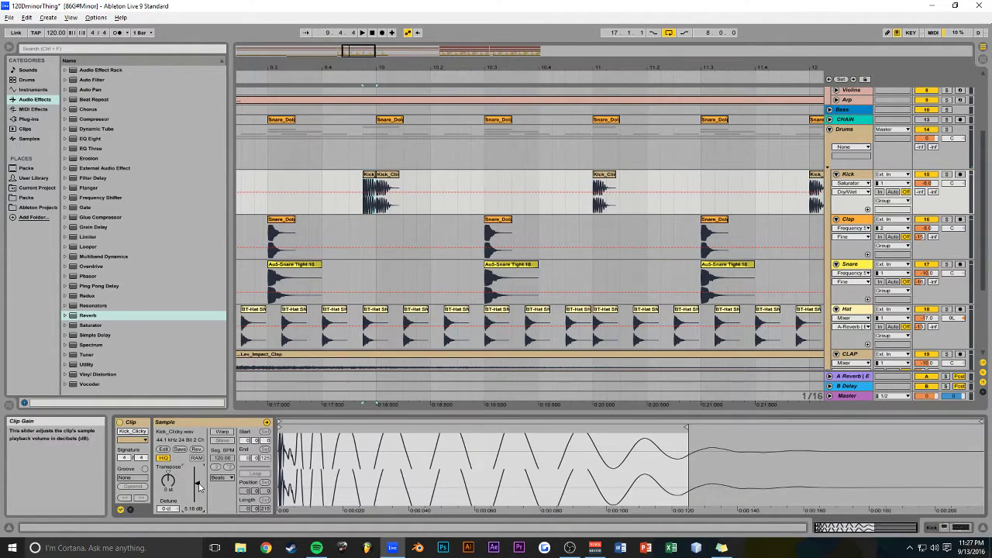
{"action": "type", "text": "-3"}
{"action": "key", "text": "Return"}
{"action": "key", "text": "space"}
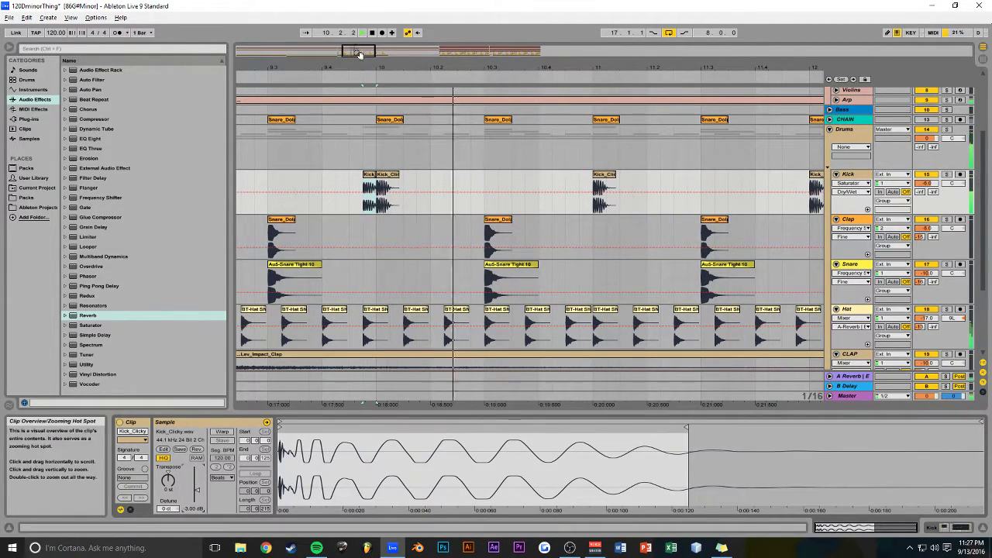
Show the clip fades on the Kick track, fade out the short kick at 9.4.4, and play from bar 9
{"action": "left_click_drag", "start_coordinate": [359, 52], "coordinate": [361, 41]}
{"action": "key", "text": "space"}
{"action": "key", "text": "space"}
{"action": "key", "text": "ctrl+alt+f"}
{"action": "key", "text": "space"}
{"action": "left_click_drag", "start_coordinate": [423, 181], "coordinate": [405, 177]}
{"action": "key", "text": "ctrl+z"}
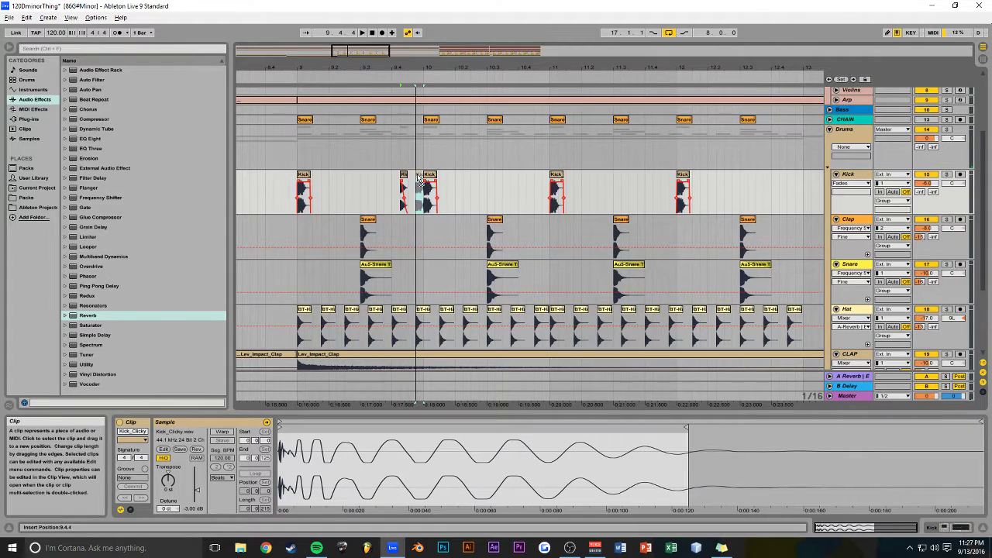
{"action": "left_click", "coordinate": [321, 159]}
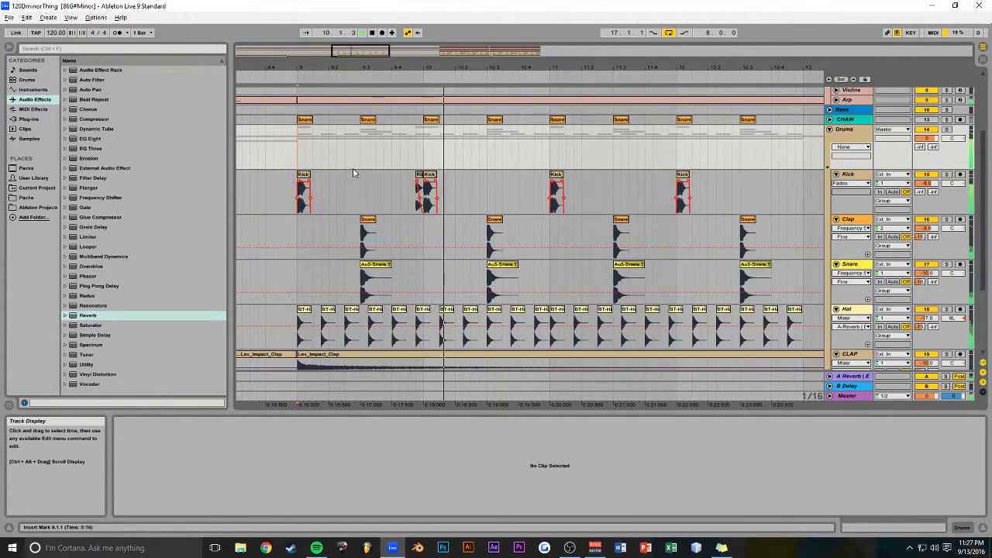
Copy the Clap track's Snare_Dolphin hit from 10.3 to 10.4.3 and set the copy's gain to -12 dB
{"action": "left_click_drag", "start_coordinate": [363, 52], "coordinate": [364, 83]}
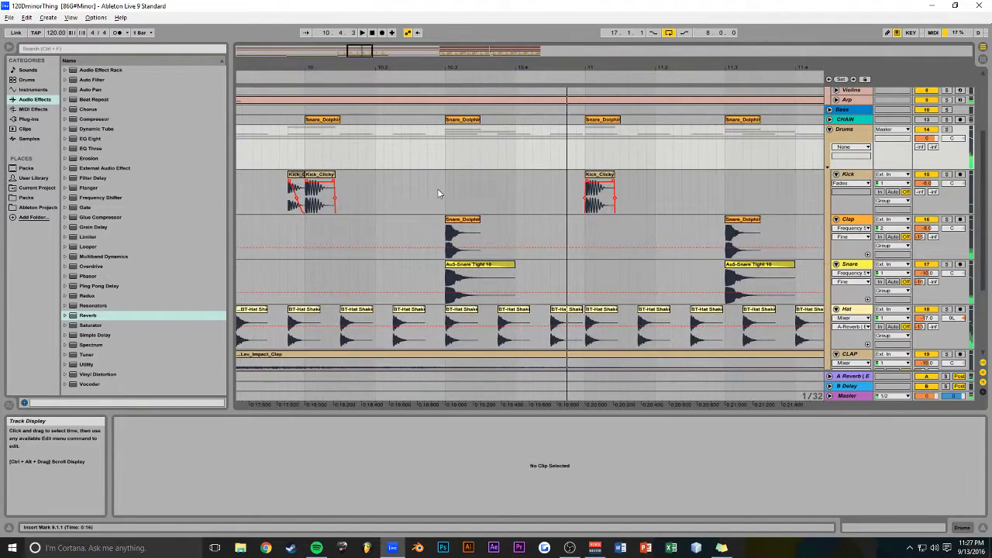
{"action": "left_click_drag", "start_coordinate": [472, 231], "coordinate": [567, 231]}
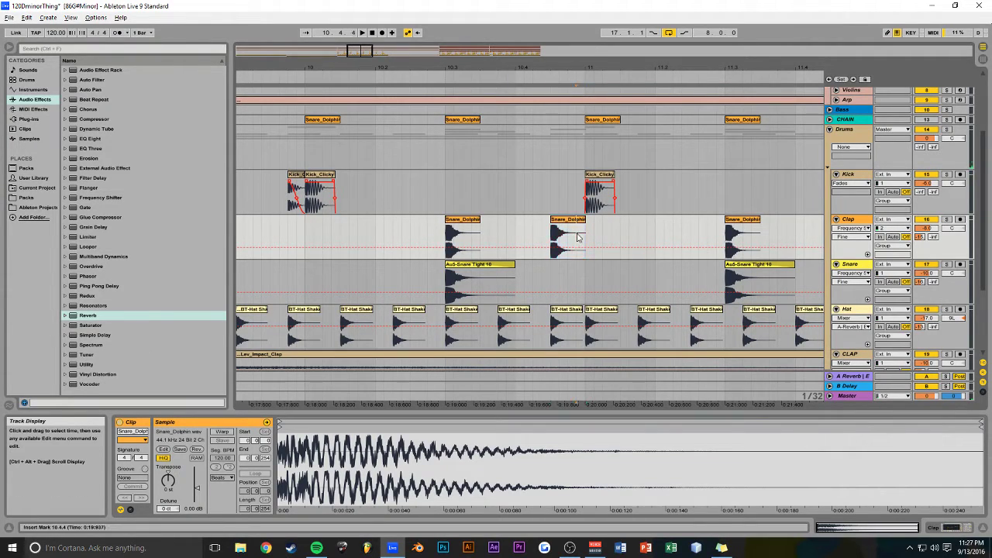
{"action": "left_click", "coordinate": [569, 237]}
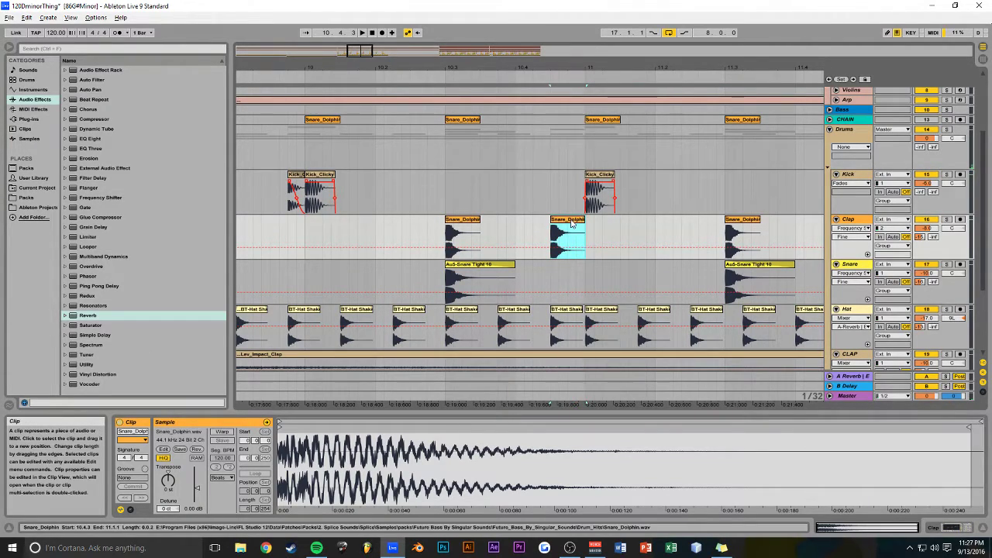
{"action": "left_click", "coordinate": [199, 488]}
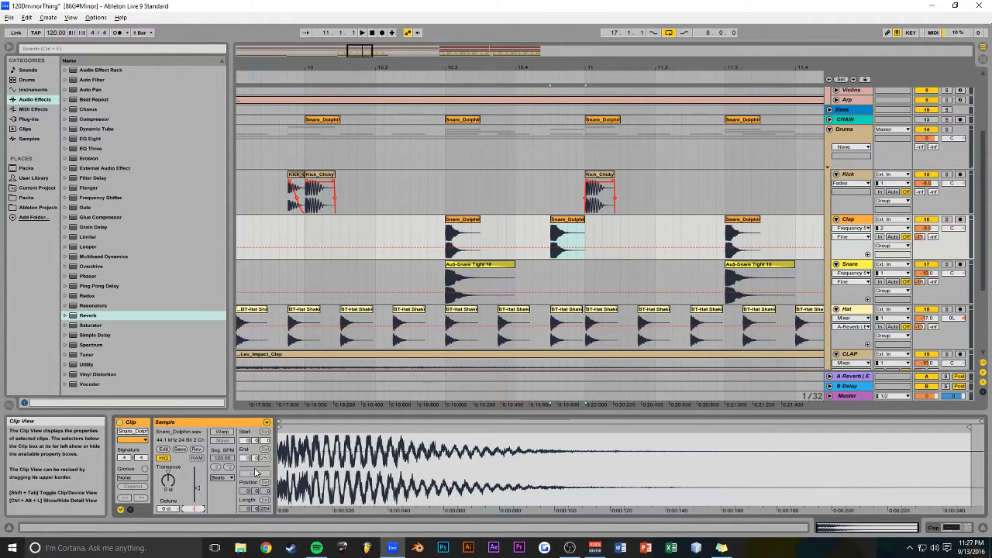
{"action": "key", "text": "Return"}
Cut the quiet Clap hit short at 10.4.4, duplicate the remaining part there, and transpose the duplicate up 10 semitones
{"action": "left_click", "coordinate": [571, 236]}
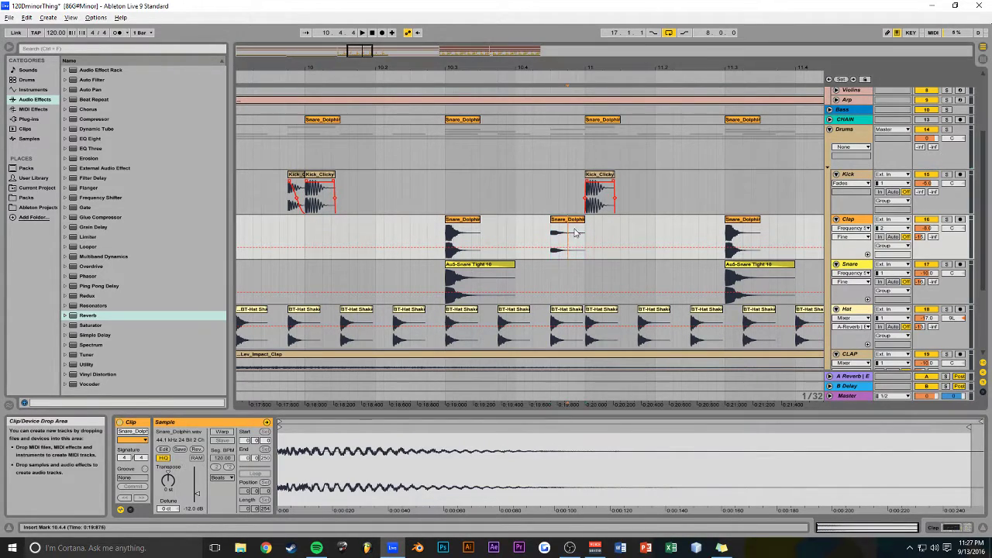
{"action": "key", "text": "ctrl+e"}
{"action": "left_click", "coordinate": [577, 222]}
{"action": "key", "text": "Delete"}
{"action": "left_click", "coordinate": [558, 221]}
{"action": "key", "text": "ctrl+d"}
{"action": "left_click", "coordinate": [550, 205]}
{"action": "left_click", "coordinate": [577, 223]}
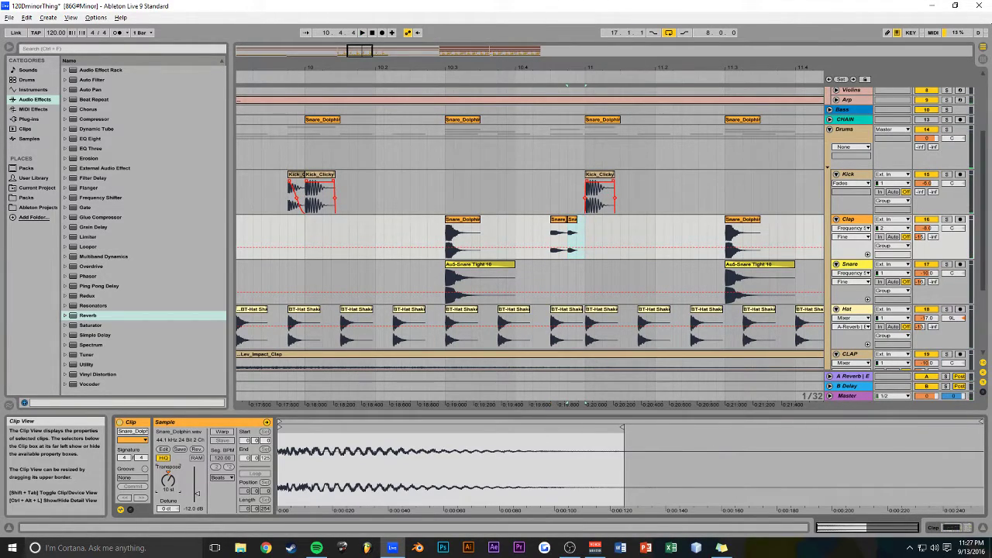
Transpose the Clap hit at 10.4.3 up 12 semitones, raise its clip gain, and save the set while playing from 10.3
{"action": "left_click", "coordinate": [561, 225]}
{"action": "left_click_drag", "start_coordinate": [197, 494], "coordinate": [199, 494]}
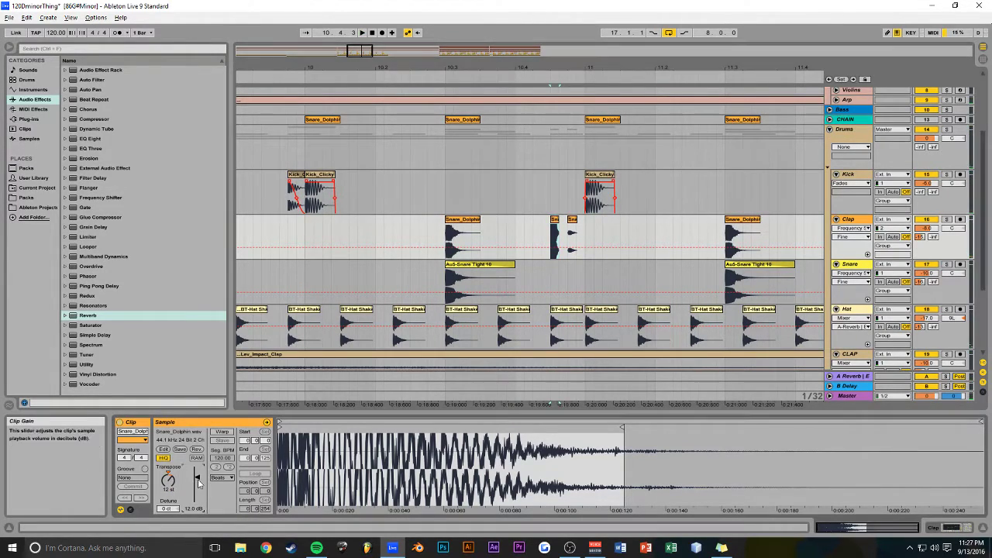
{"action": "left_click", "coordinate": [448, 194]}
{"action": "key", "text": "ctrl+s"}
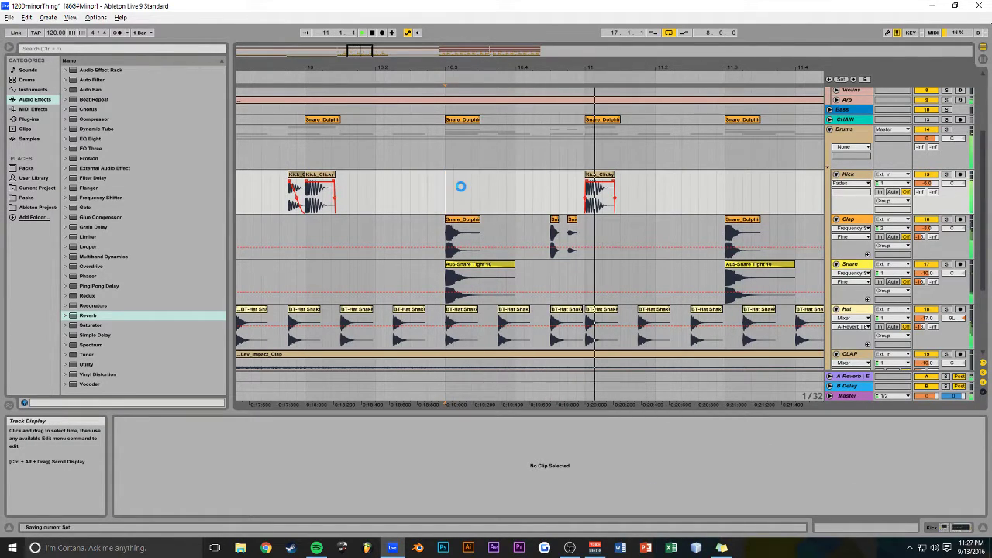
Copy the short faded kick from 9.4.4 to 10.4 and add a matching Snare_Dolphin clip there on the CHAIN track
{"action": "key", "text": "space"}
{"action": "mouse_move", "coordinate": [296, 175]}
{"action": "left_mouse_down"}
{"action": "mouse_move", "coordinate": [572, 173]}
{"action": "mouse_move", "coordinate": [528, 179]}
{"action": "left_mouse_up"}
{"action": "left_click", "coordinate": [444, 185]}
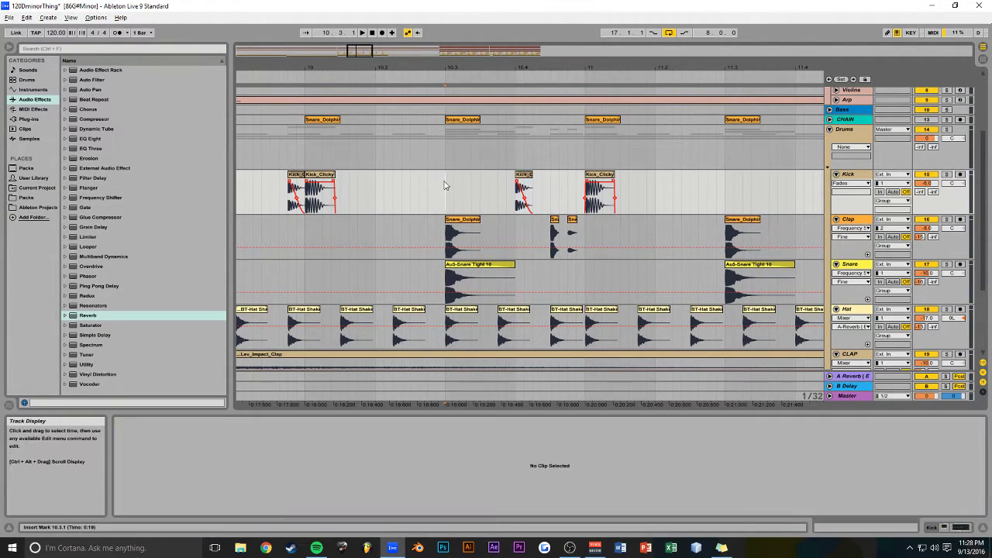
{"action": "left_click_drag", "start_coordinate": [459, 121], "coordinate": [530, 124]}
Show the clip fades on the Clap track, fade out the short hit at 10.4.3, and play from 10.3
{"action": "left_click", "coordinate": [555, 232]}
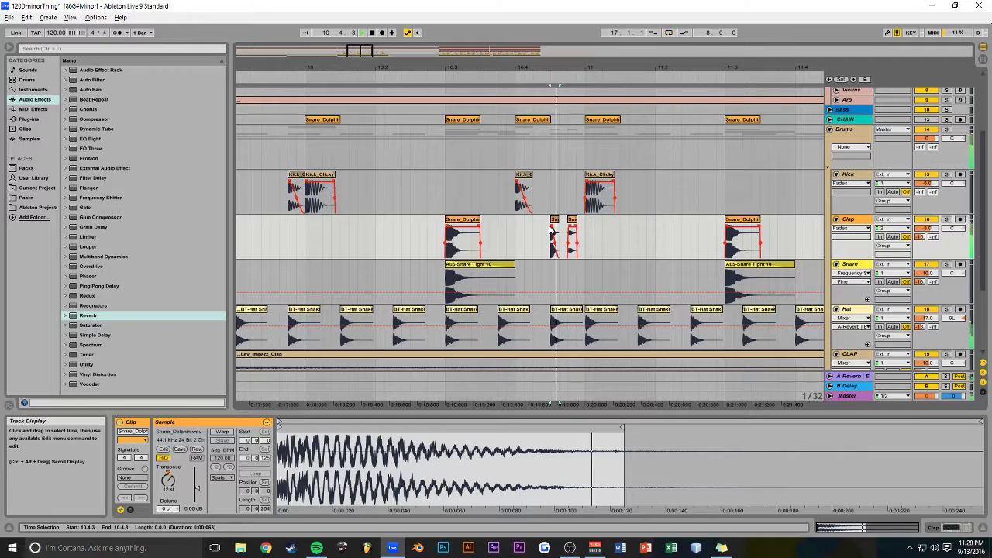
{"action": "left_click", "coordinate": [443, 186]}
{"action": "key", "text": "space"}
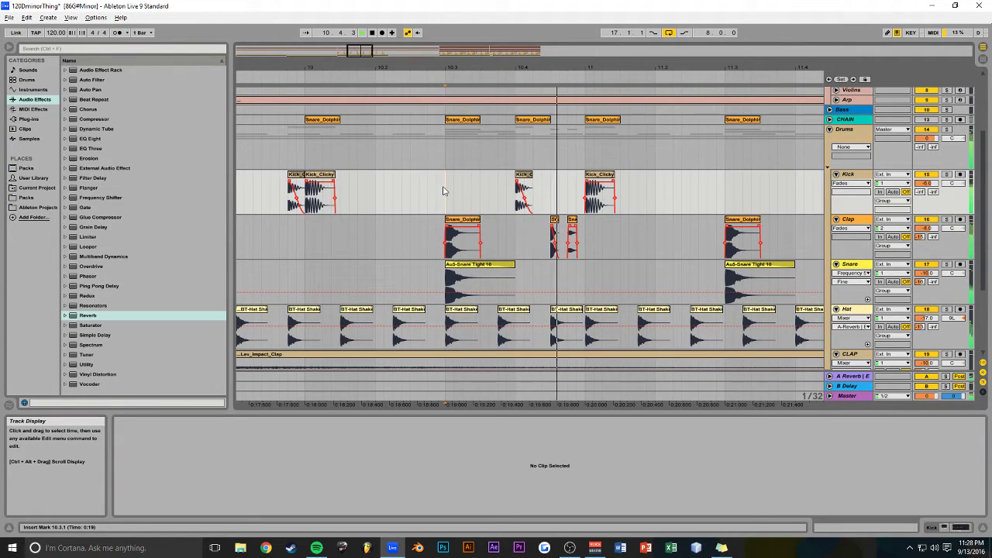
Copy the bar 12 Kick clip to 12.4 and trim it to a triplet length using the 1/32T grid
{"action": "left_click_drag", "start_coordinate": [361, 52], "coordinate": [394, 57]}
{"action": "key", "text": "space"}
{"action": "left_click", "coordinate": [376, 176]}
{"action": "left_click_drag", "start_coordinate": [375, 176], "coordinate": [565, 180]}
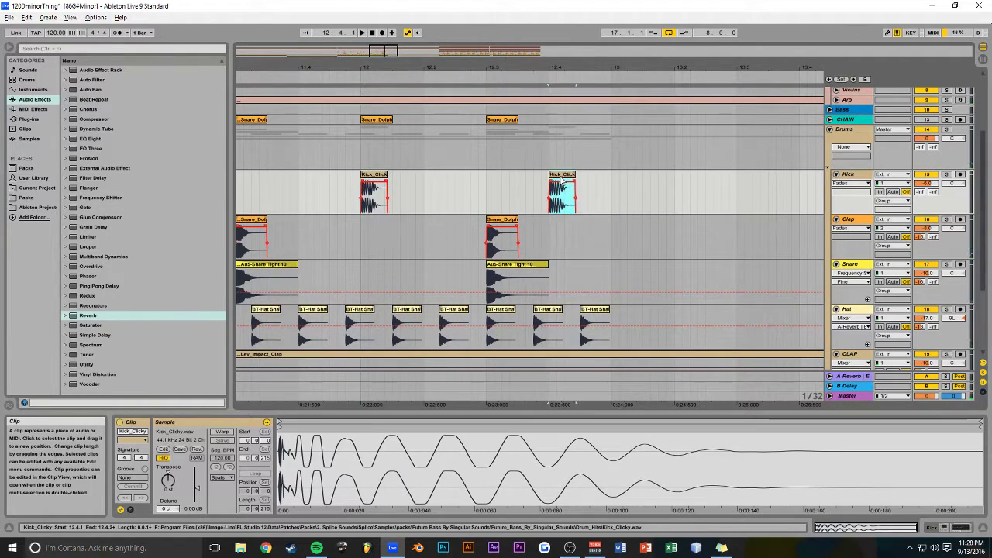
{"action": "left_click", "coordinate": [570, 190]}
{"action": "key", "text": "ctrl+e"}
{"action": "left_click", "coordinate": [572, 174]}
{"action": "left_click", "coordinate": [572, 177]}
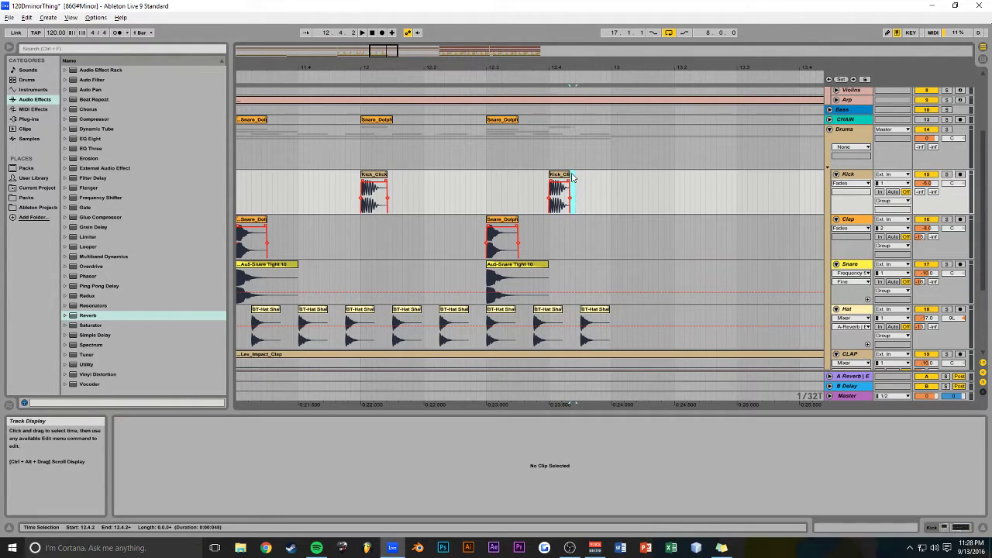
{"action": "left_click", "coordinate": [564, 175]}
{"action": "key", "text": "ctrl+d"}
{"action": "key", "text": "ctrl+d"}
{"action": "left_click", "coordinate": [582, 175]}
{"action": "left_click", "coordinate": [604, 168], "text": "shift"}
{"action": "left_click", "coordinate": [604, 175]}
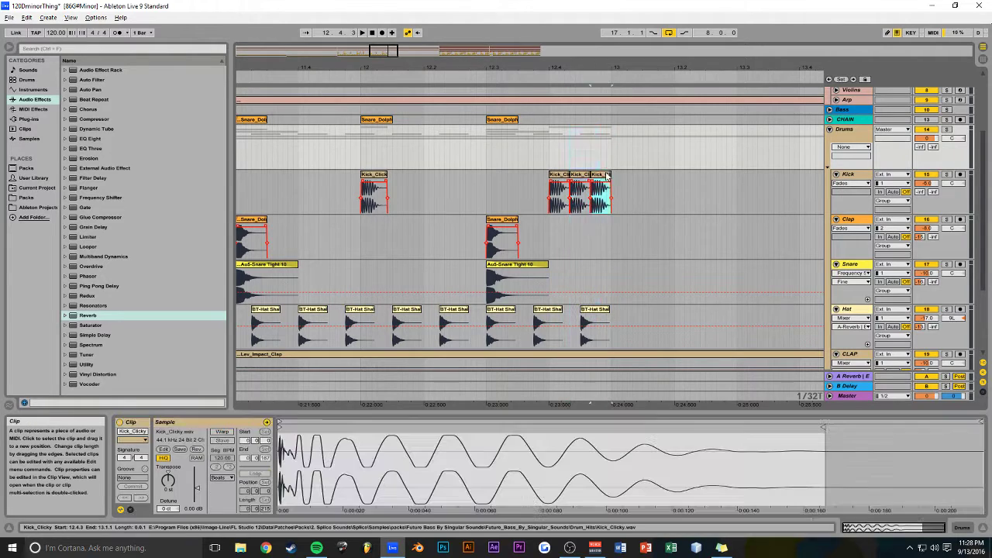
{"action": "left_click", "coordinate": [585, 176], "text": "shift"}
{"action": "key", "text": "Delete"}
Fade out the trimmed kick at 12.4, duplicate it twice up to bar 13, and save the set while playing from 12.3
{"action": "left_click", "coordinate": [565, 177]}
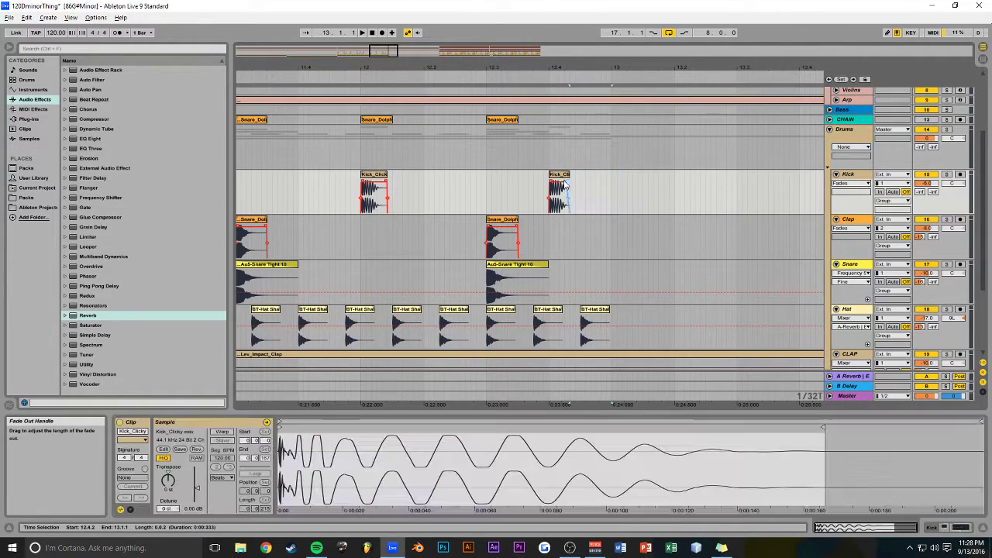
{"action": "key", "text": "ctrl+d"}
{"action": "key", "text": "ctrl+d"}
{"action": "left_click", "coordinate": [553, 152]}
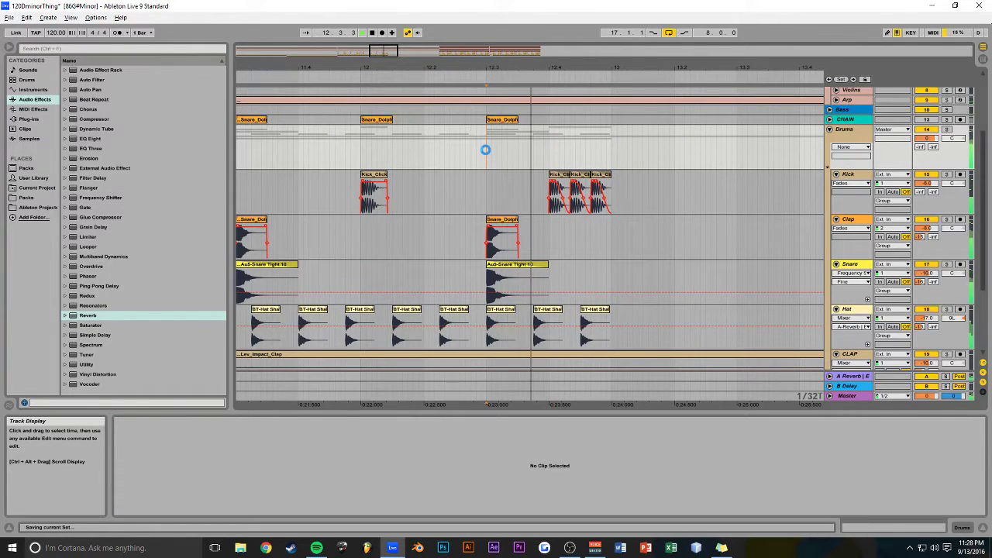
Copy the Snare_Dolphin clip from 12.3 to 12.4 on the CHAIN track and cut it off at 12.4.2 where the second kick starts
{"action": "left_click_drag", "start_coordinate": [502, 120], "coordinate": [564, 123]}
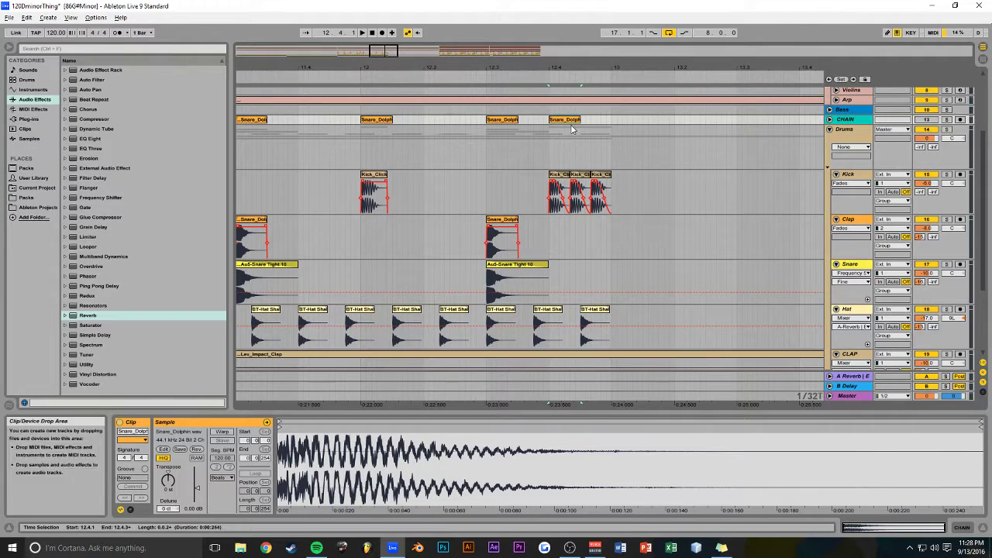
{"action": "left_click", "coordinate": [583, 122]}
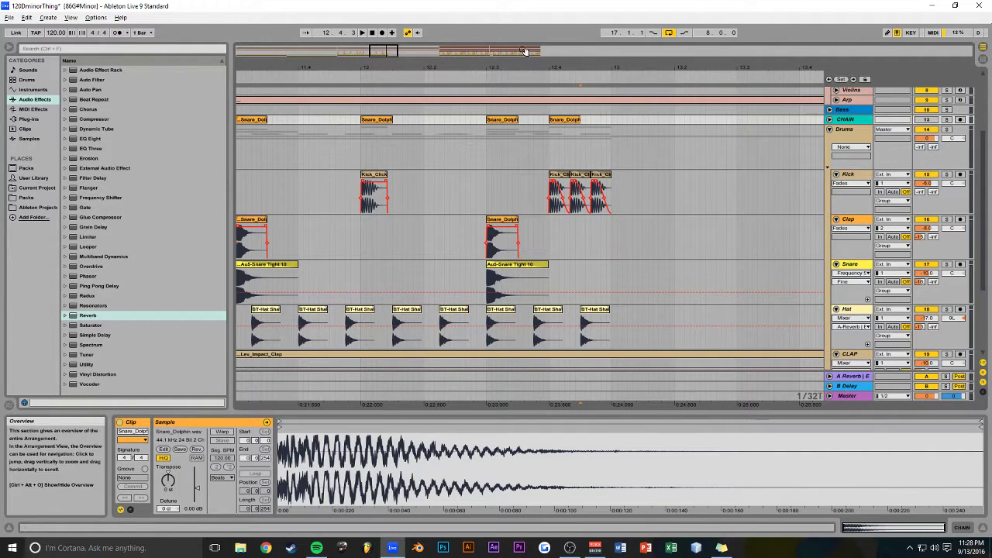
{"action": "key", "text": "plus"}
{"action": "key", "text": "plus"}
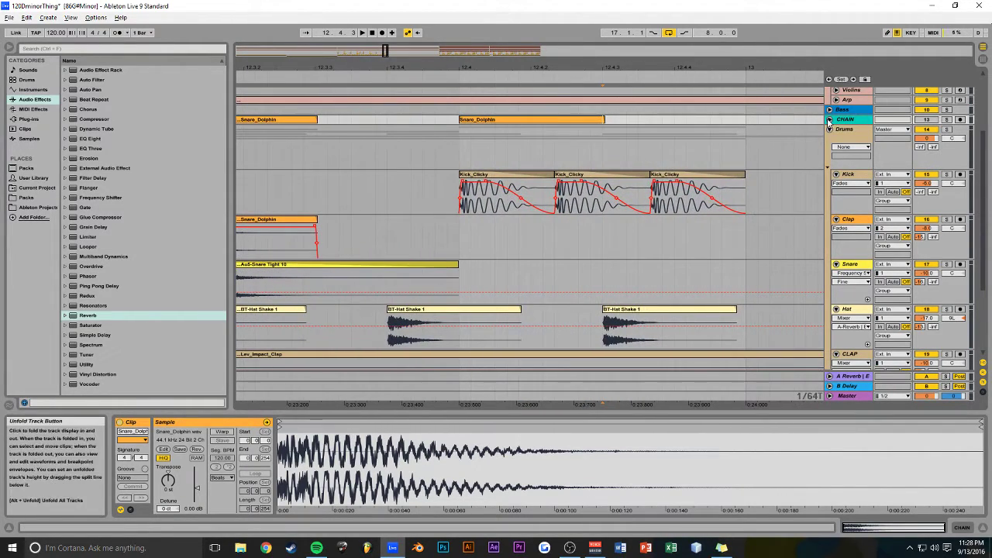
{"action": "left_click", "coordinate": [829, 120]}
{"action": "left_click", "coordinate": [557, 152]}
{"action": "key", "text": "ctrl+e"}
{"action": "left_click", "coordinate": [582, 121]}
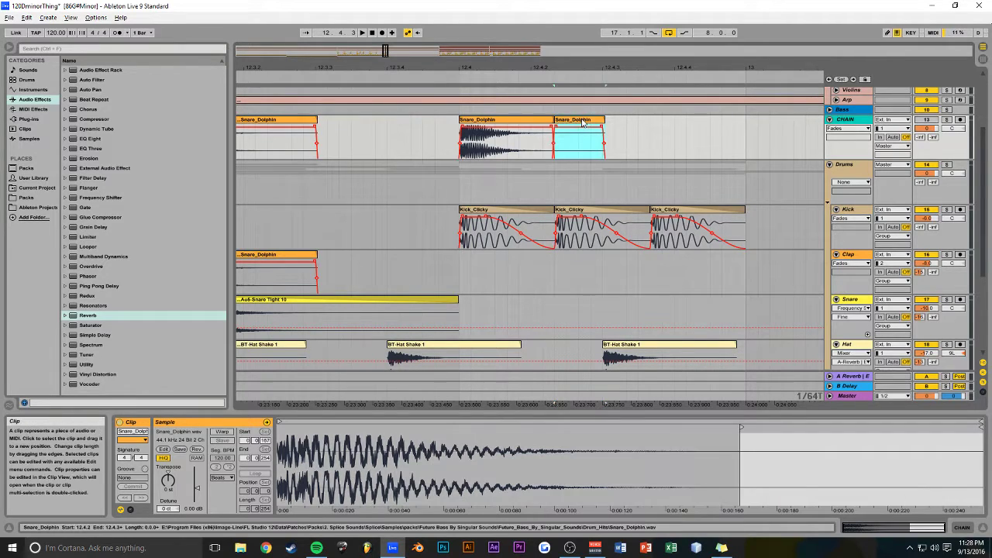
{"action": "key", "text": "Delete"}
Duplicate the shortened CHAIN clip twice to line up with the three kicks before bar 13, and play from 11.4
{"action": "left_click", "coordinate": [521, 121]}
{"action": "left_click_drag", "start_coordinate": [497, 121], "coordinate": [591, 128]}
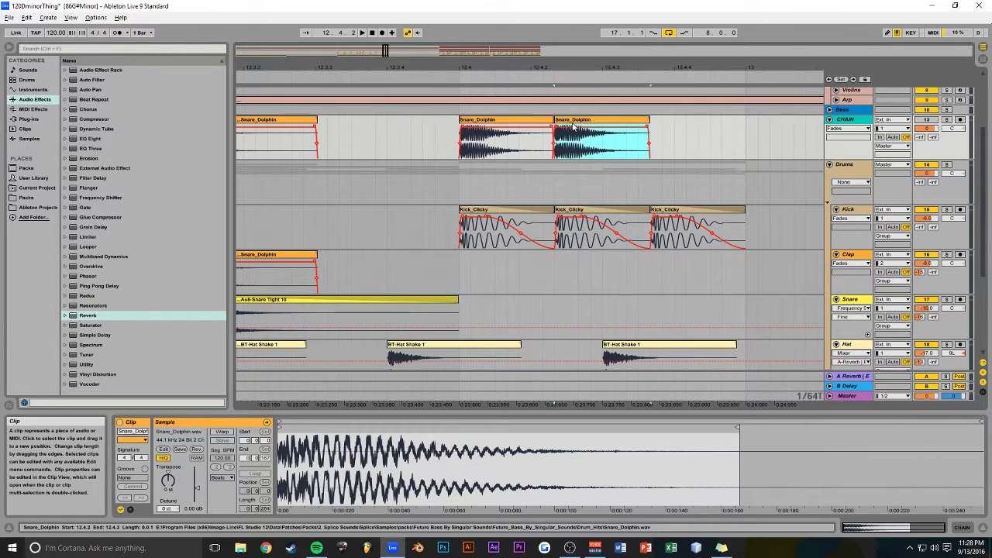
{"action": "key", "text": "ctrl+d"}
{"action": "key", "text": "space"}
{"action": "left_click_drag", "start_coordinate": [387, 51], "coordinate": [388, 18]}
{"action": "left_click", "coordinate": [380, 135]}
{"action": "key", "text": "space"}
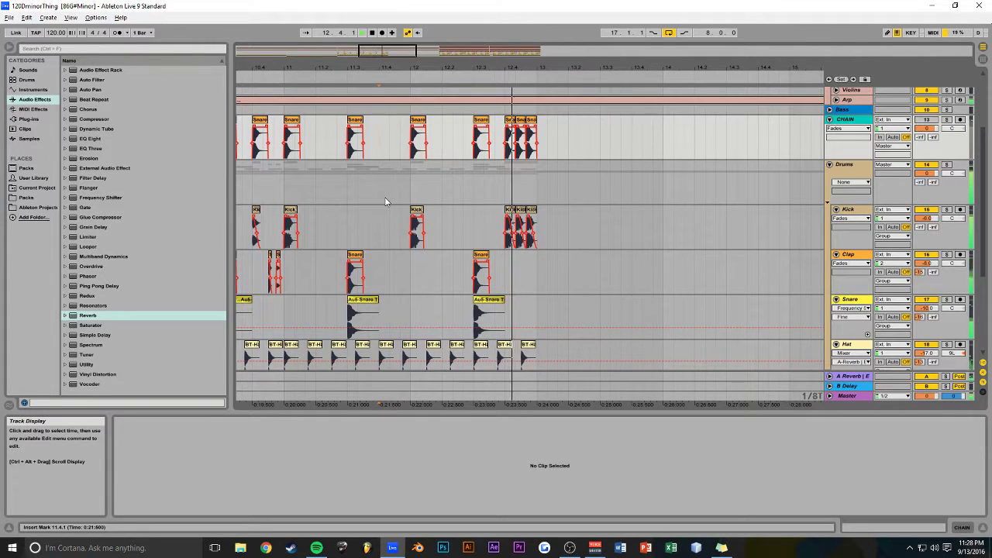
Delete the middle of the three short Snare_Dolphin clips before bar 13 on the CHAIN track and play from 11.3
{"action": "left_click", "coordinate": [524, 123]}
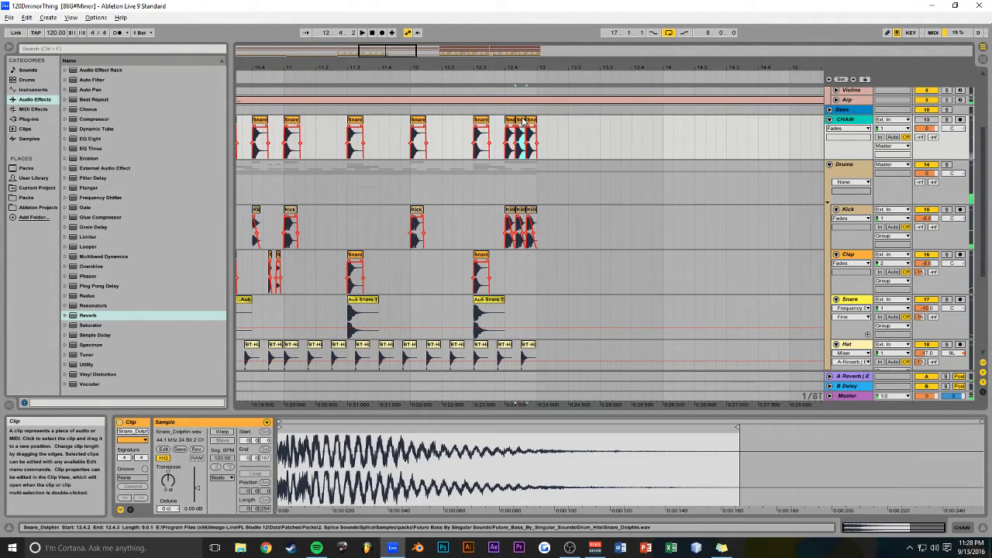
{"action": "left_click", "coordinate": [525, 123]}
{"action": "left_click", "coordinate": [504, 176]}
{"action": "key", "text": "space"}
{"action": "left_click", "coordinate": [349, 185]}
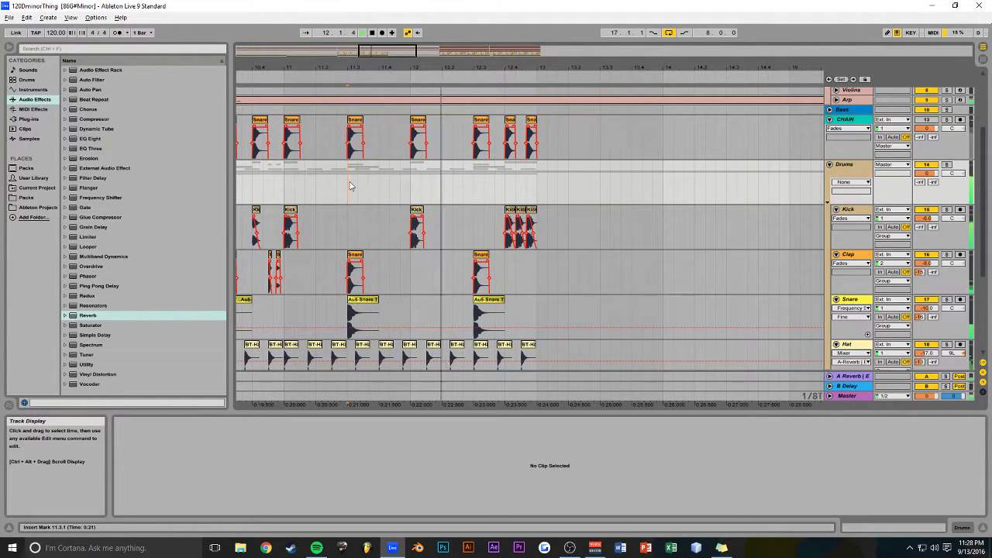
Replace the middle kick of the fill before bar 13 with a copy of the Clap track's 12.3 Snare_Dolphin clip
{"action": "left_click_drag", "start_coordinate": [386, 50], "coordinate": [387, 101]}
{"action": "left_click_drag", "start_coordinate": [413, 259], "coordinate": [526, 256]}
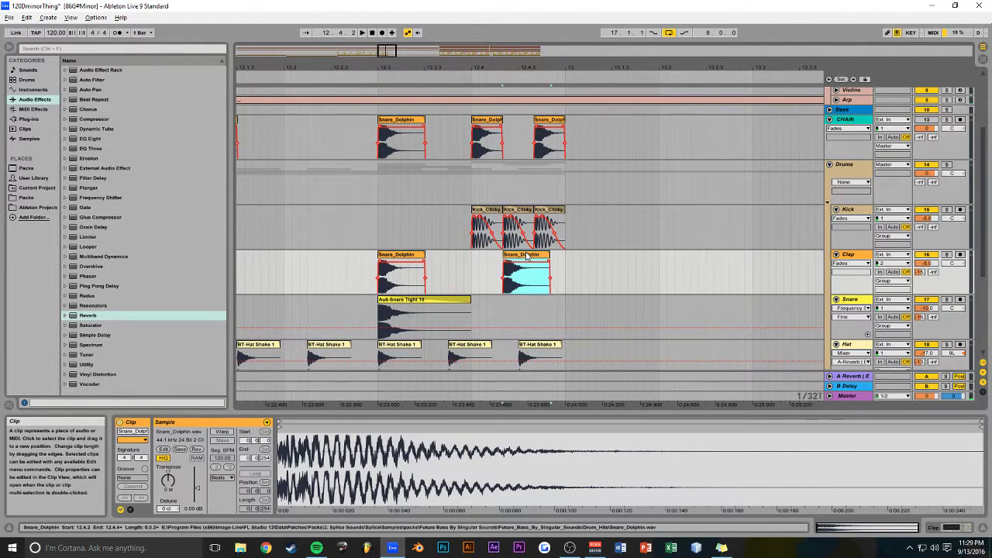
{"action": "left_click", "coordinate": [524, 210]}
{"action": "key", "text": "Delete"}
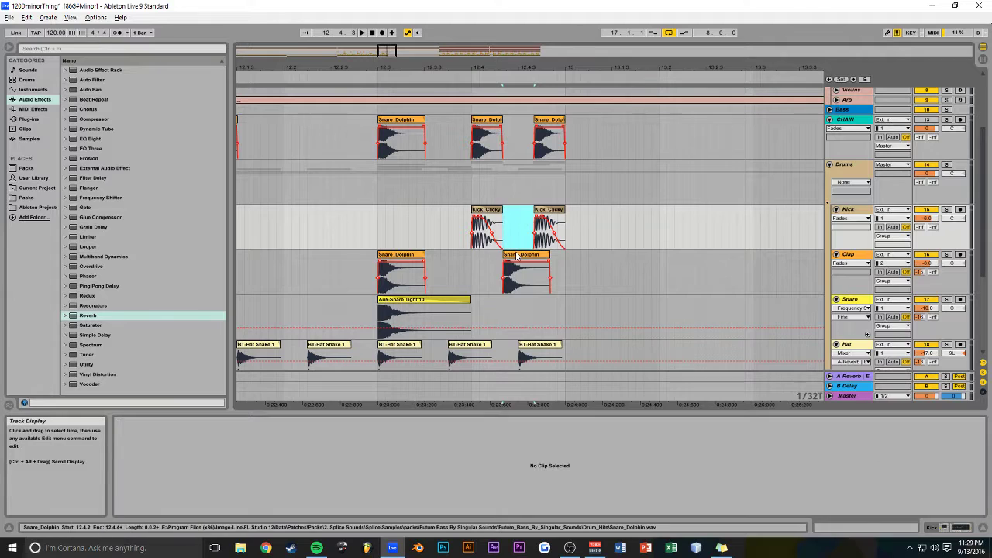
Trim the copied clap to end where the last kick begins, play from 12.3, and save the set
{"action": "left_click", "coordinate": [526, 272]}
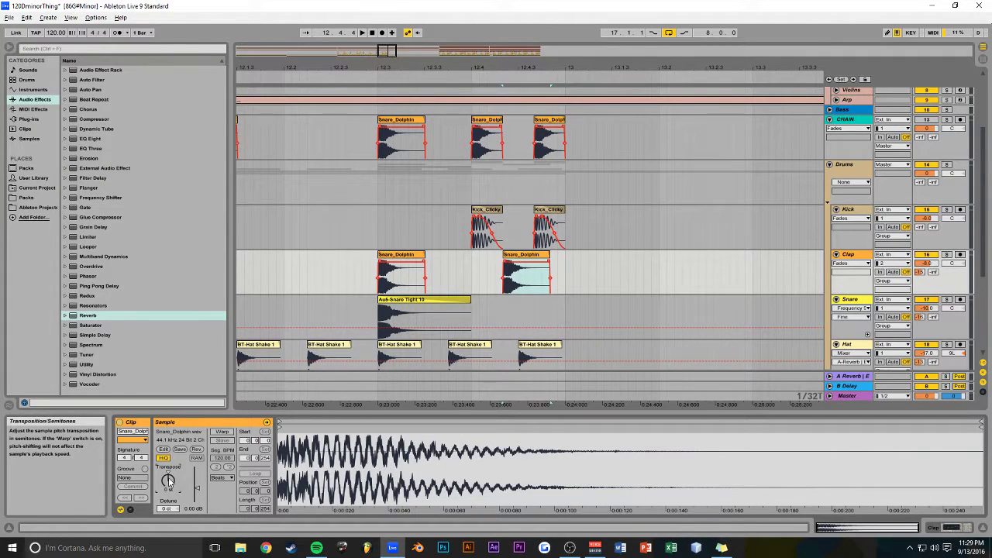
{"action": "left_click", "coordinate": [377, 182]}
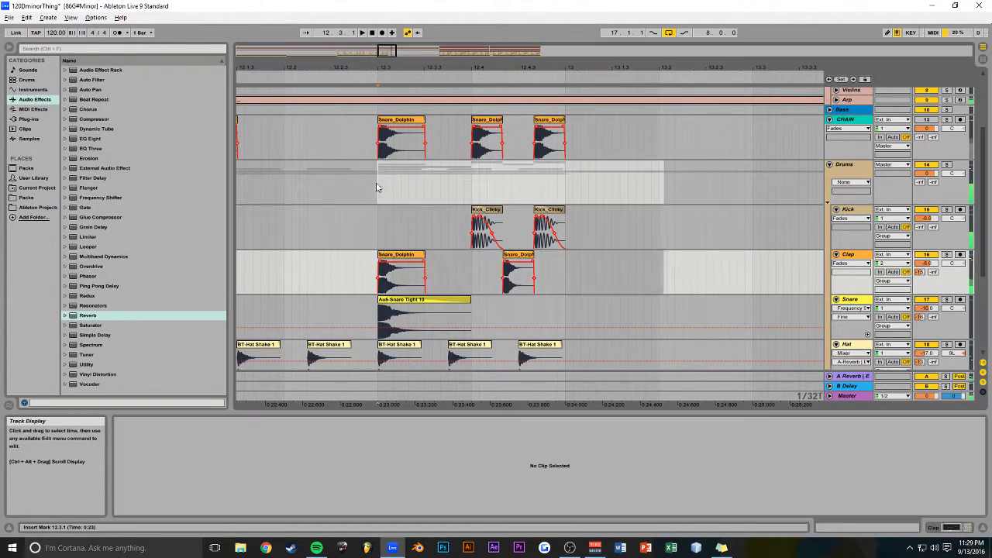
{"action": "left_click_drag", "start_coordinate": [405, 56], "coordinate": [394, 17]}
{"action": "key", "text": "space"}
{"action": "key", "text": "ctrl+s"}
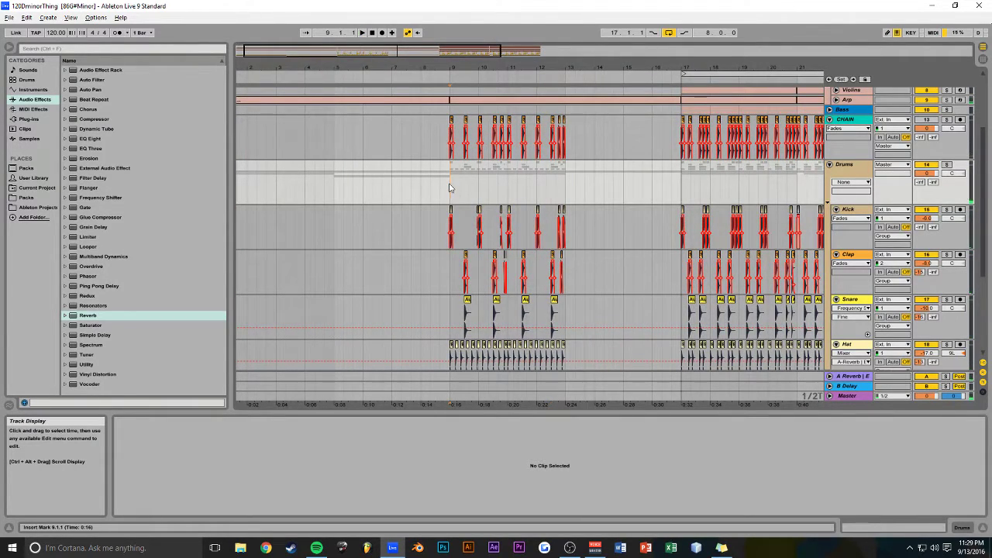
Duplicate the CHAIN, Kick, Clap, Snare and Hat clips between bars 9 and 13 to start at bar 13, and play from bar 12
{"action": "scroll", "coordinate": [400, 198], "scroll_direction": "up", "scroll_amount": 5}
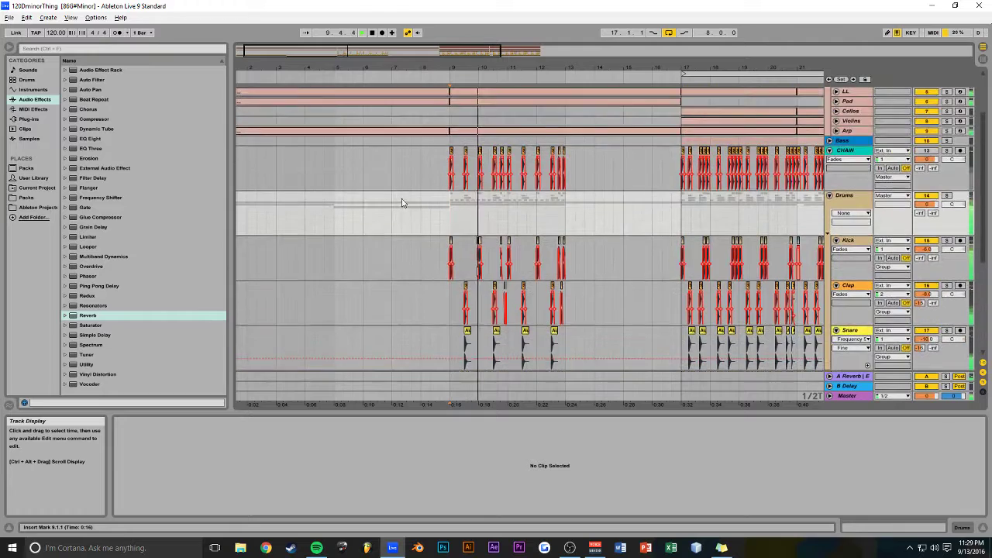
{"action": "scroll", "coordinate": [405, 214], "scroll_direction": "down", "scroll_amount": 5}
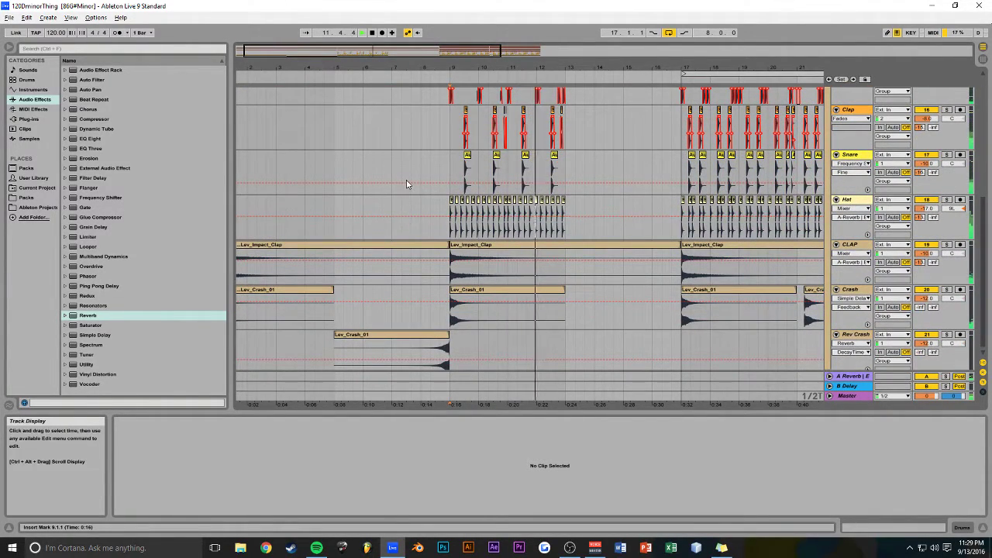
{"action": "scroll", "coordinate": [349, 188], "scroll_direction": "up", "scroll_amount": 3}
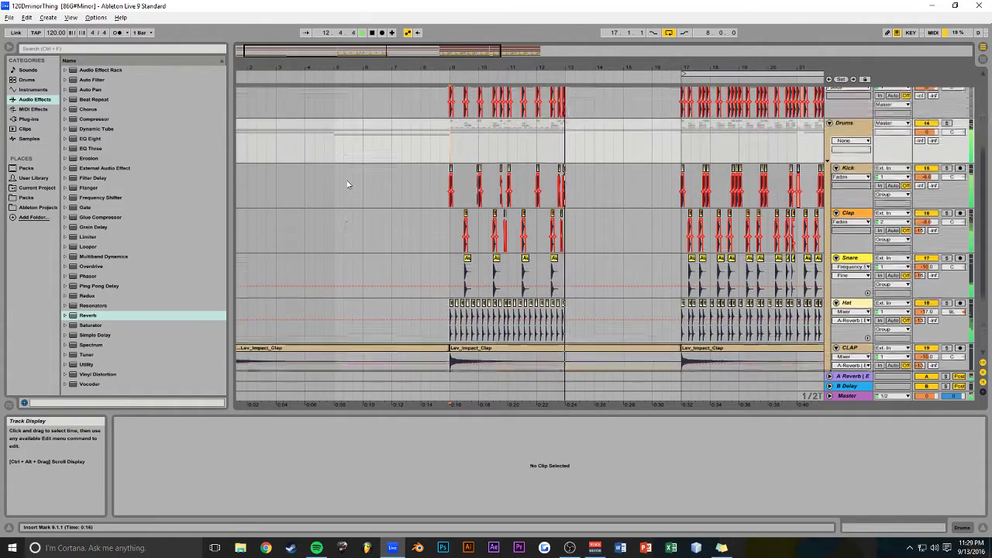
{"action": "scroll", "coordinate": [347, 185], "scroll_direction": "down", "scroll_amount": 2}
{"action": "left_click_drag", "start_coordinate": [566, 326], "coordinate": [453, 122]}
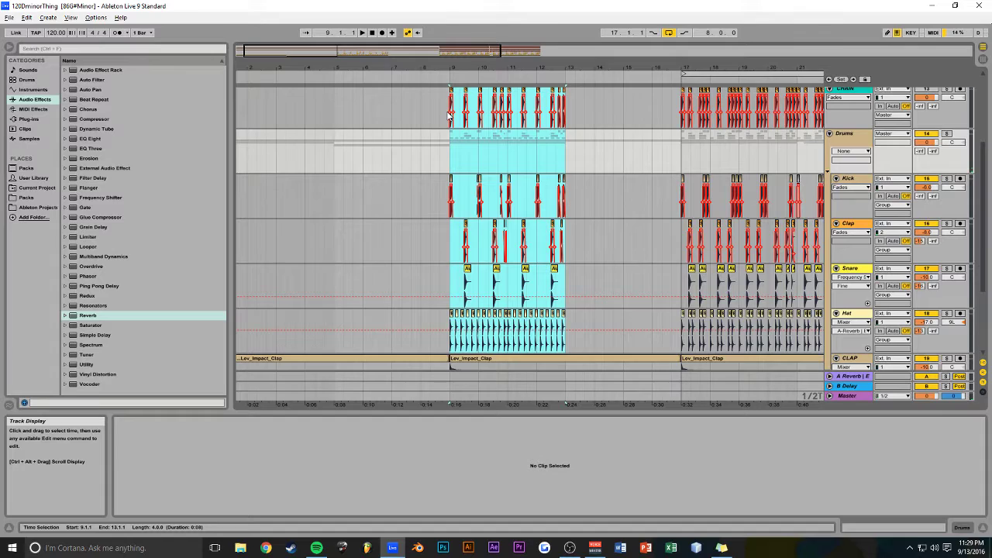
{"action": "key", "text": "ctrl+d"}
{"action": "left_click", "coordinate": [536, 155]}
{"action": "key", "text": "space"}
{"action": "left_click_drag", "start_coordinate": [438, 53], "coordinate": [420, 71]}
{"action": "key", "text": "space"}
{"action": "left_click_drag", "start_coordinate": [344, 195], "coordinate": [718, 238]}
{"action": "key", "text": "space"}
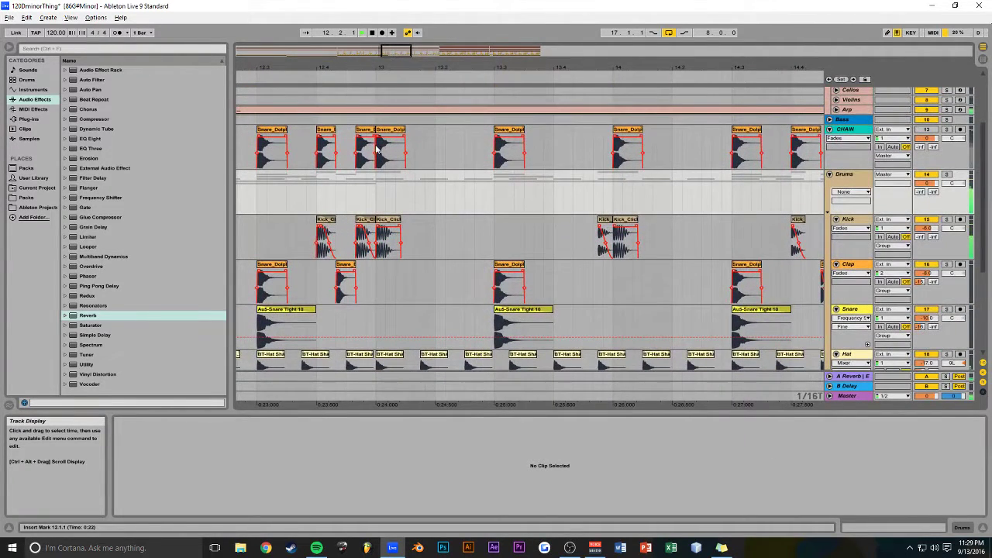
Deactivate the Kick_Clicky clip at the start of bar 13, play from 12.3, and save the set
{"action": "left_click_drag", "start_coordinate": [400, 53], "coordinate": [450, 159]}
{"action": "key", "text": "space"}
{"action": "left_click", "coordinate": [478, 219]}
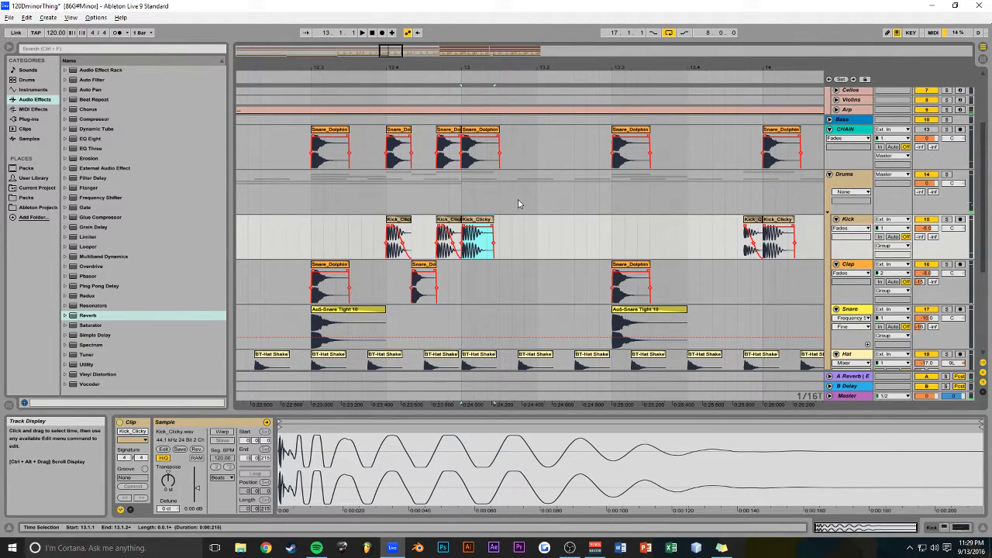
{"action": "key", "text": "0"}
{"action": "key", "text": "space"}
{"action": "key", "text": "space"}
{"action": "left_click", "coordinate": [317, 193]}
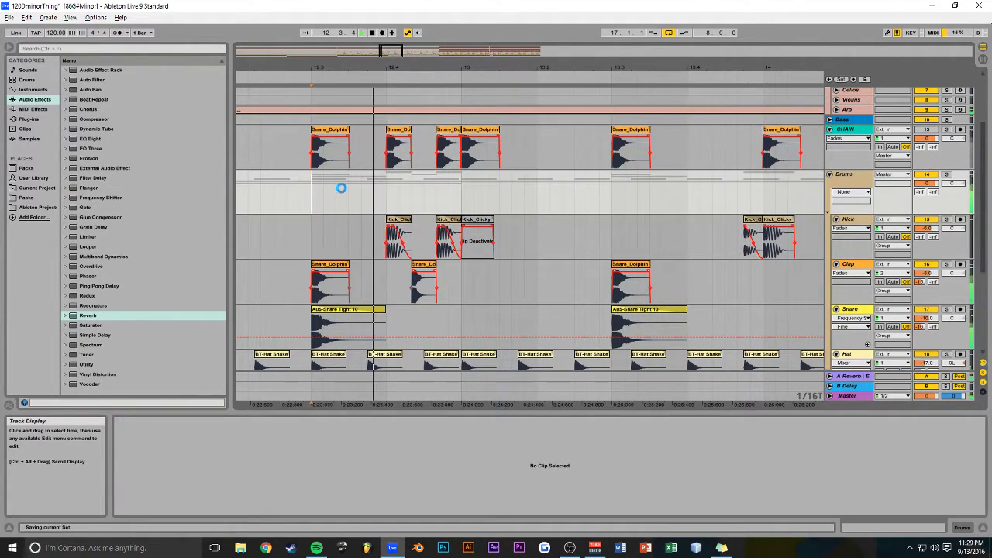
{"action": "mouse_move", "coordinate": [390, 51]}
{"action": "left_mouse_down"}
{"action": "mouse_move", "coordinate": [390, 28]}
{"action": "mouse_move", "coordinate": [390, 52]}
{"action": "left_mouse_up"}
Add an Auto Filter after the EQ Eight on the Hat track and set its filter frequency to 19.9 kHz
{"action": "scroll", "coordinate": [454, 184], "scroll_direction": "down", "scroll_amount": 5}
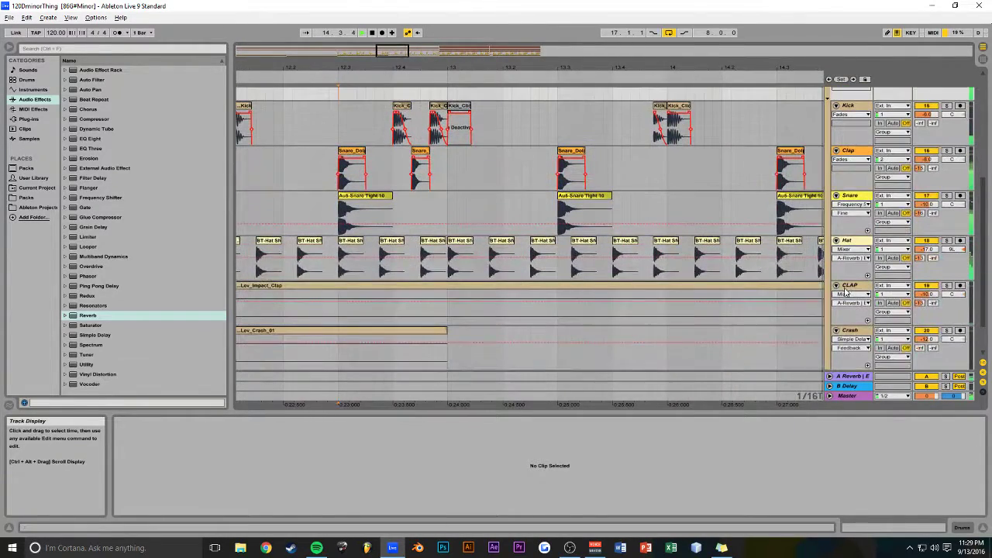
{"action": "left_click", "coordinate": [855, 242]}
{"action": "key", "text": "space"}
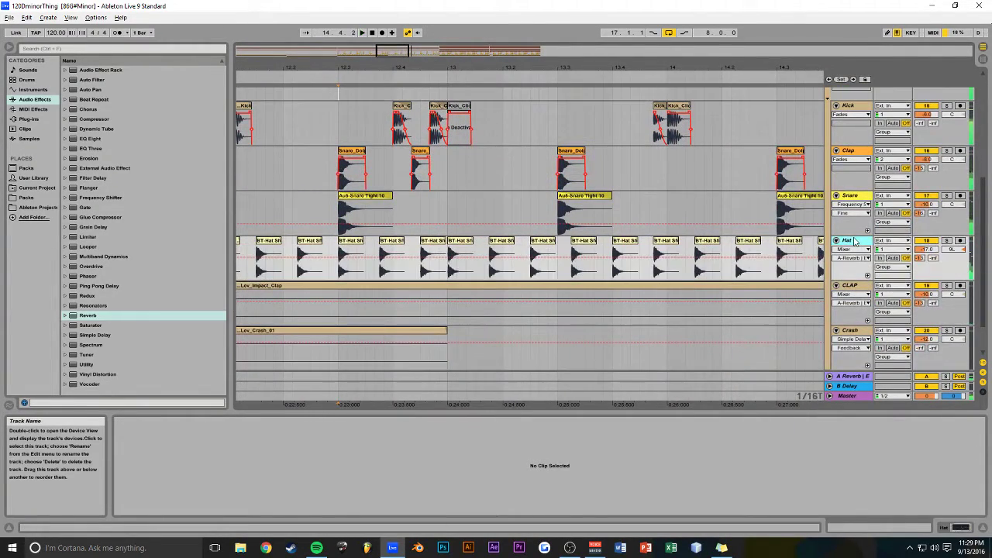
{"action": "left_click", "coordinate": [92, 80]}
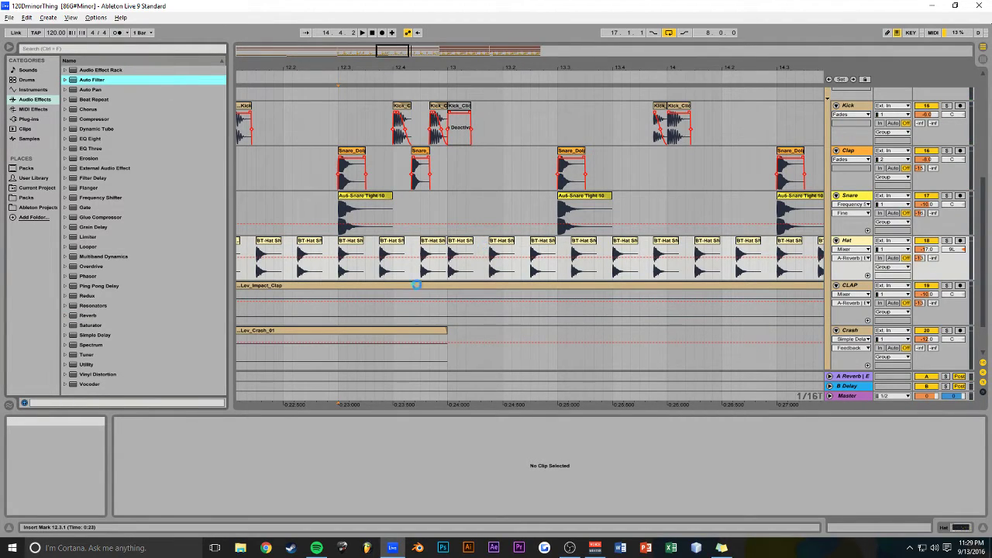
{"action": "left_click_drag", "start_coordinate": [432, 270], "coordinate": [433, 271]}
{"action": "left_click_drag", "start_coordinate": [511, 455], "coordinate": [506, 439]}
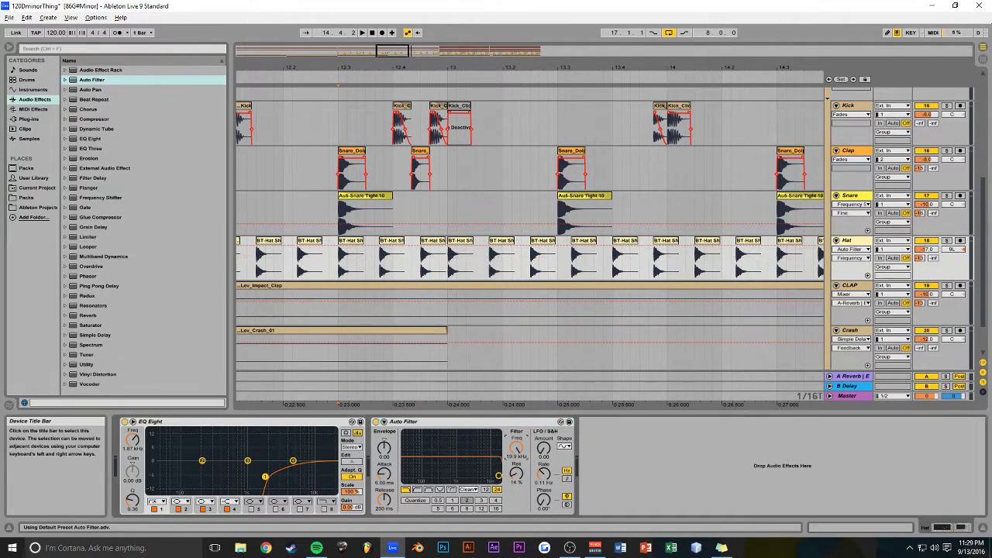
Draw filter frequency automation on the Hat track that drops at bar 13 and rises back by 13.3, and play from 12.3
{"action": "left_click", "coordinate": [455, 253]}
{"action": "left_click_drag", "start_coordinate": [457, 250], "coordinate": [558, 249]}
{"action": "left_click", "coordinate": [448, 188]}
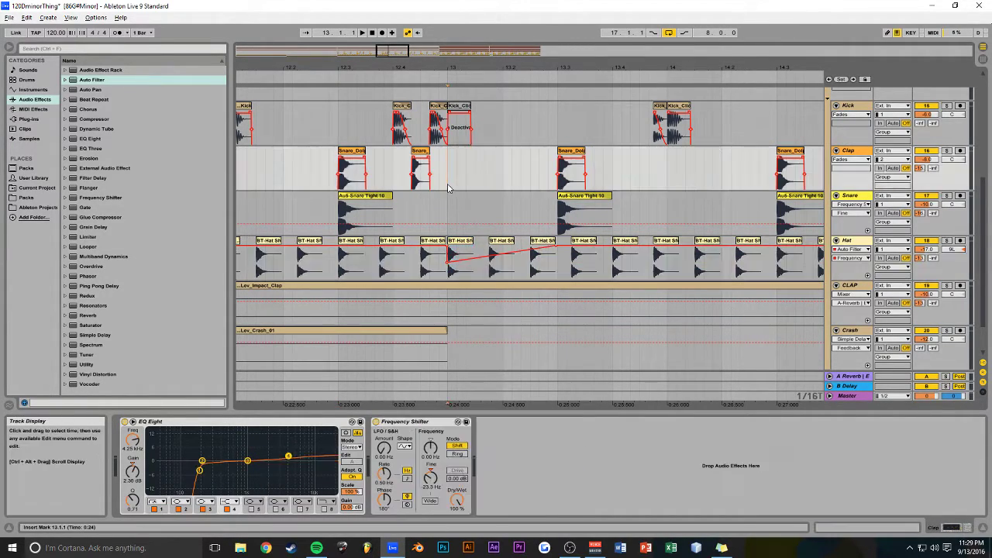
{"action": "left_click", "coordinate": [340, 130]}
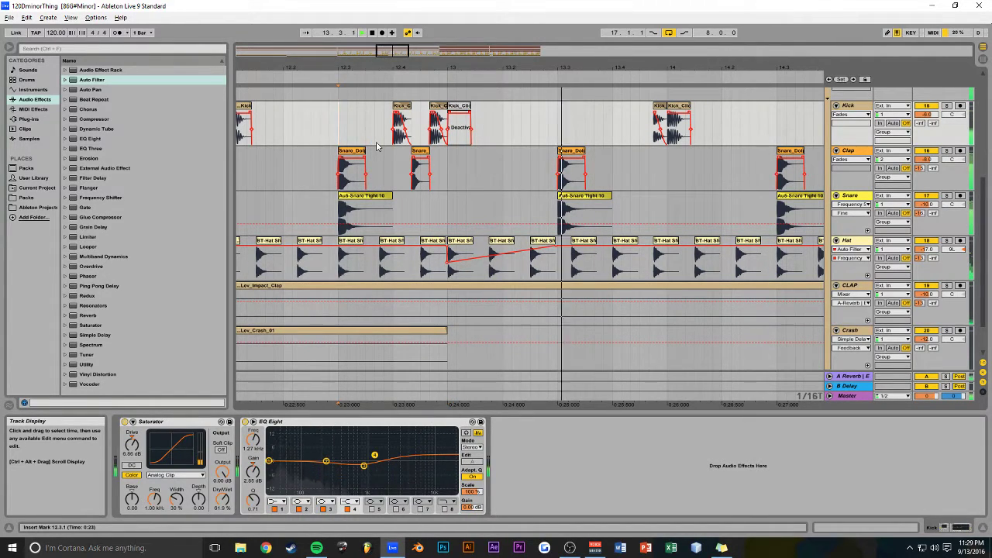
Fold the CHAIN track and the Drums group in the arrangement
{"action": "left_click_drag", "start_coordinate": [398, 53], "coordinate": [398, 6]}
{"action": "key", "text": "alt+Tab"}
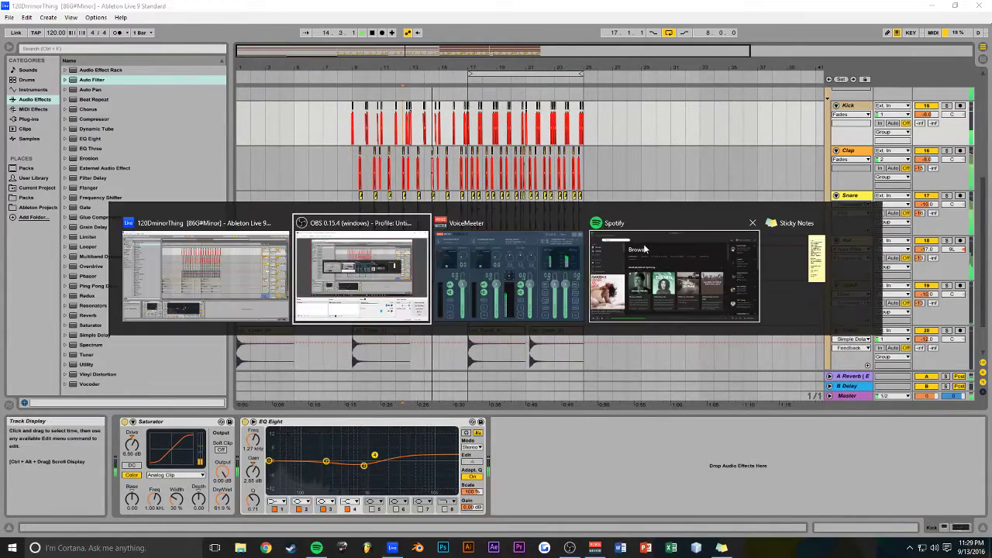
{"action": "key", "text": "alt+Tab"}
{"action": "scroll", "coordinate": [646, 248], "scroll_direction": "up", "scroll_amount": 10}
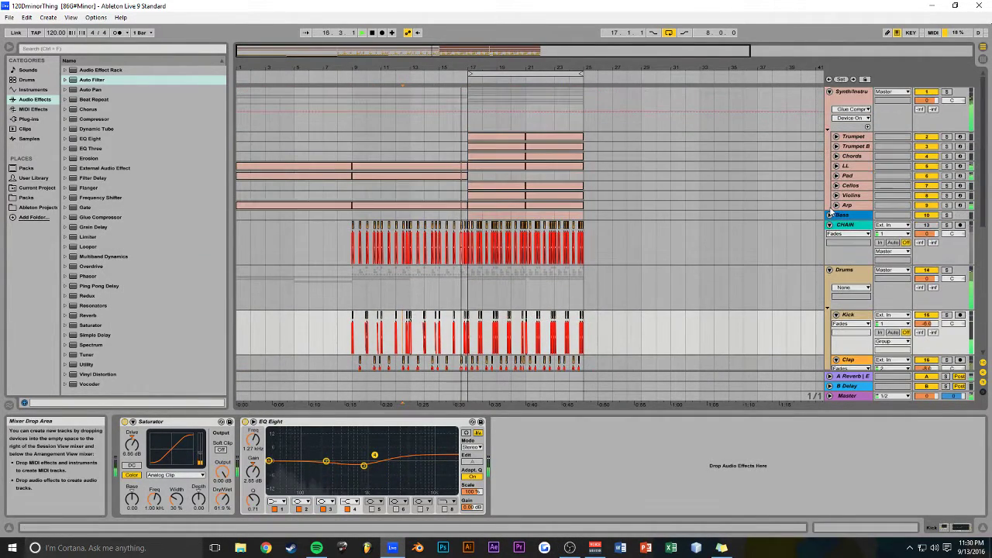
{"action": "left_click", "coordinate": [830, 224]}
{"action": "left_click", "coordinate": [830, 234]}
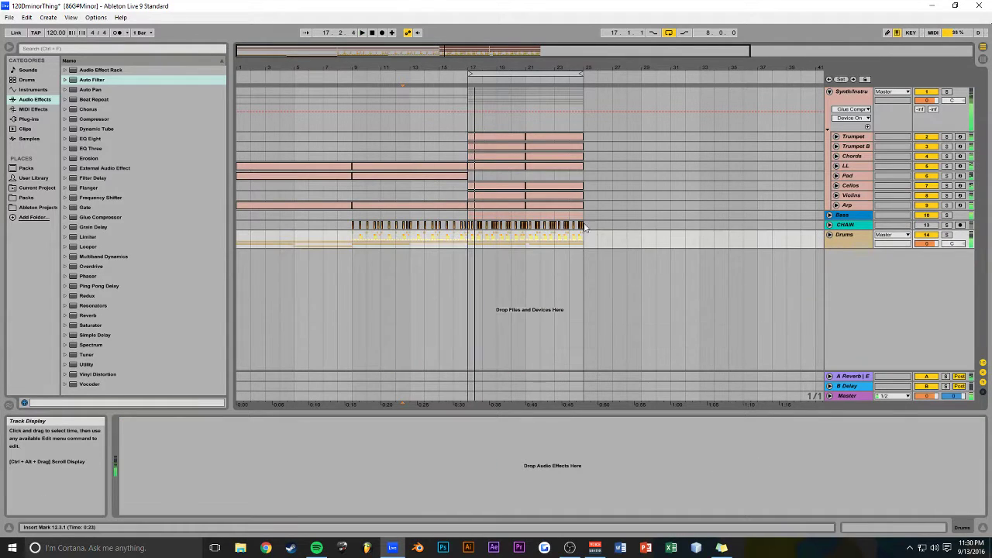
Move the clips of all tracks between bars 17 and 25 to start at bar 33, and save the set
{"action": "left_click_drag", "start_coordinate": [443, 57], "coordinate": [445, 74]}
{"action": "left_click_drag", "start_coordinate": [686, 225], "coordinate": [464, 98]}
{"action": "left_click_drag", "start_coordinate": [480, 54], "coordinate": [577, 53]}
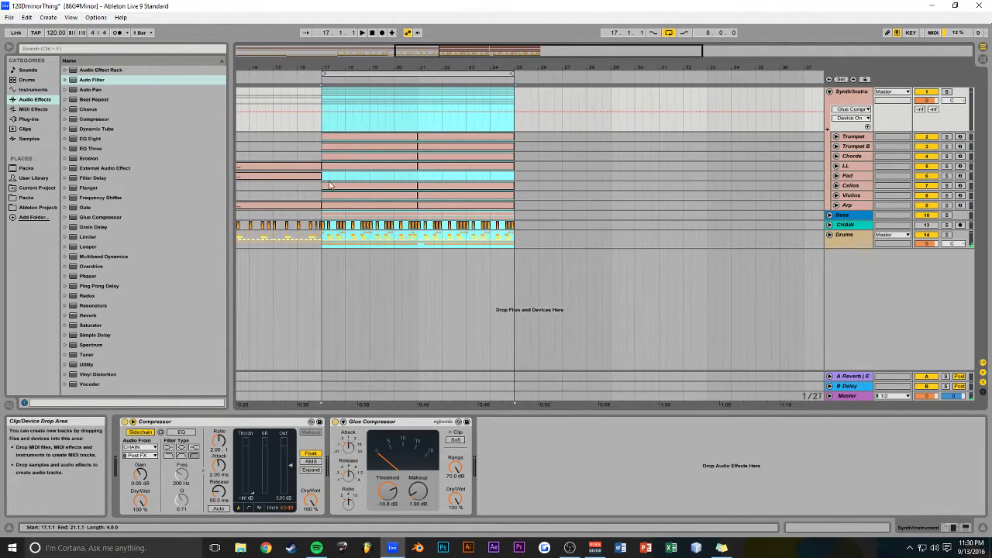
{"action": "left_click_drag", "start_coordinate": [332, 141], "coordinate": [699, 135]}
{"action": "left_click_drag", "start_coordinate": [471, 49], "coordinate": [551, 50]}
{"action": "left_click", "coordinate": [568, 134]}
{"action": "left_click_drag", "start_coordinate": [569, 134], "coordinate": [563, 134]}
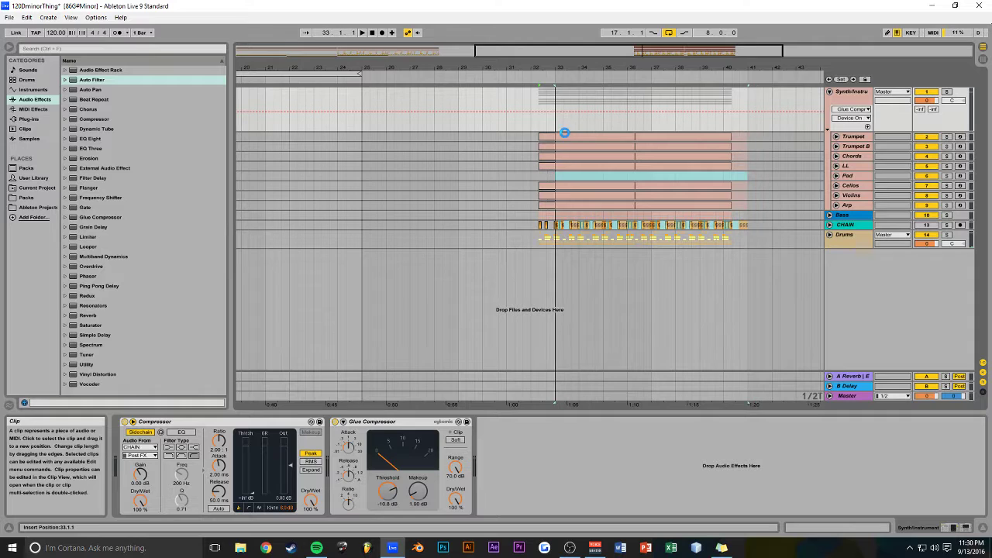
{"action": "left_click_drag", "start_coordinate": [567, 55], "coordinate": [274, 74]}
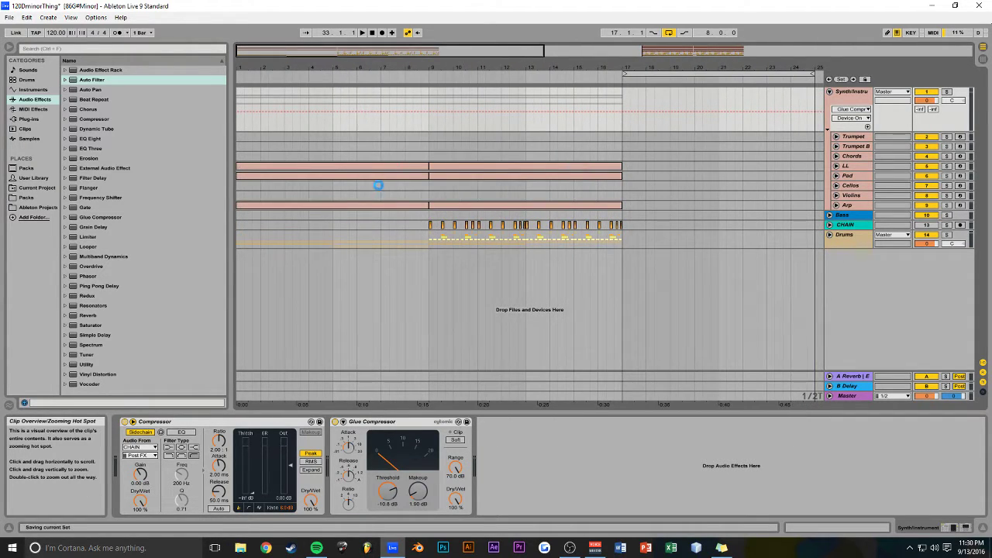
Play the intro from bar 1, unfold the Arp track, and show its device chain
{"action": "left_click", "coordinate": [239, 138]}
{"action": "key", "text": "space"}
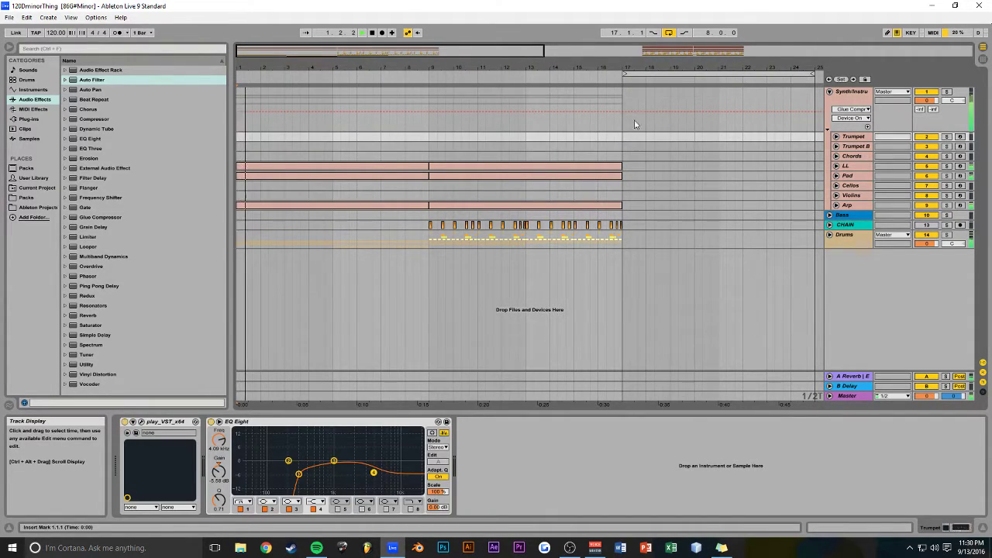
{"action": "left_click_drag", "start_coordinate": [505, 49], "coordinate": [359, 61]}
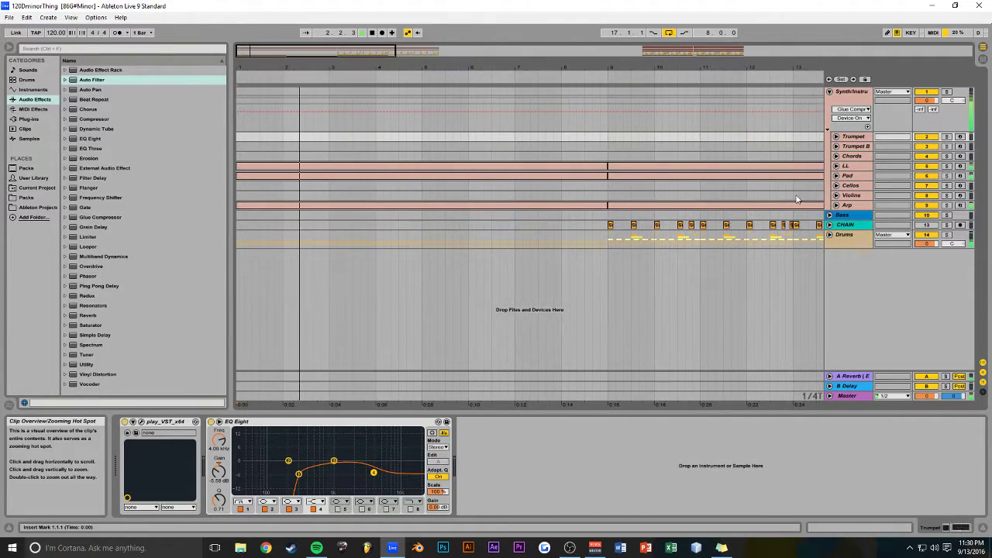
{"action": "left_click", "coordinate": [837, 206]}
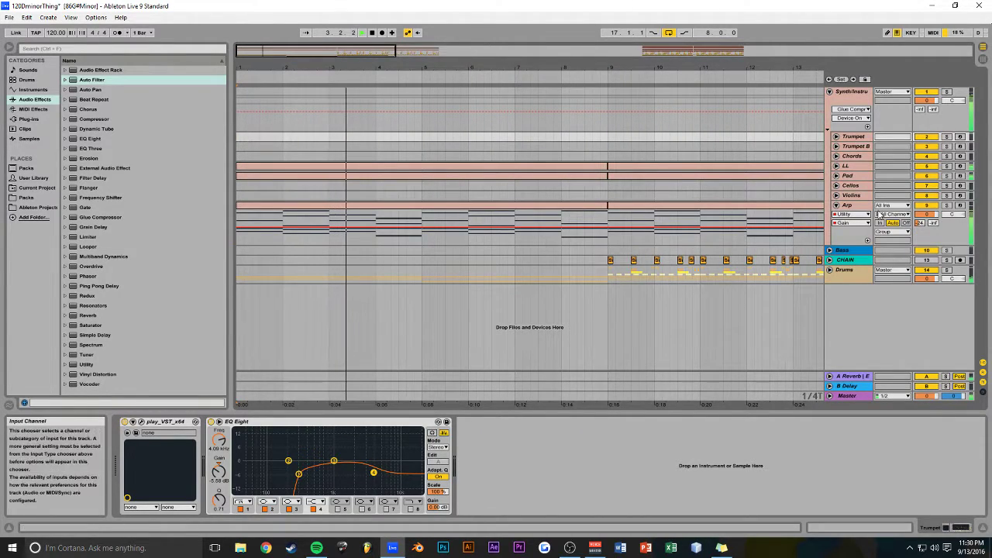
{"action": "left_click_drag", "start_coordinate": [505, 62], "coordinate": [505, 58]}
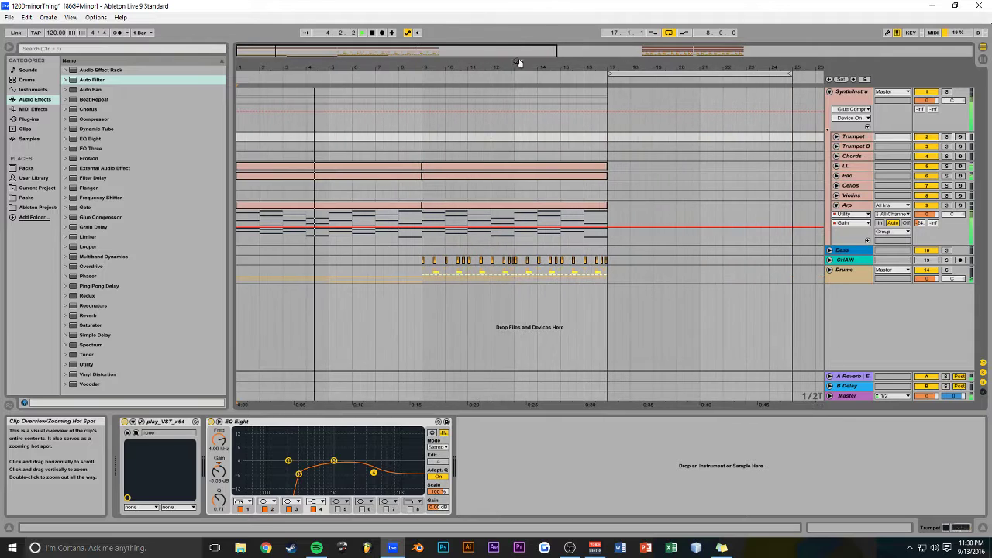
{"action": "left_click", "coordinate": [855, 206]}
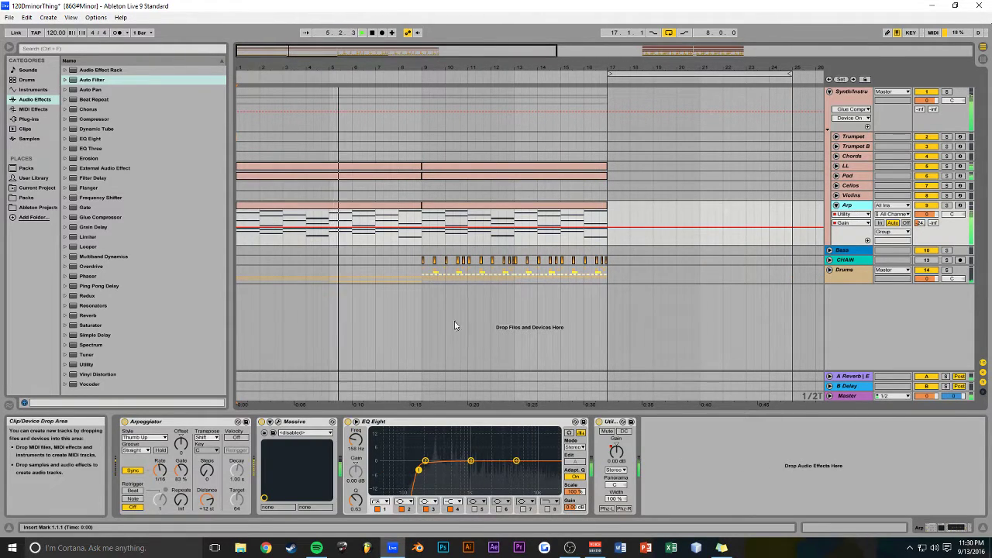
Play from bar 9, restart playback from bar 1, and bring the whole arrangement into view
{"action": "left_click_drag", "start_coordinate": [557, 55], "coordinate": [426, 59]}
{"action": "left_click", "coordinate": [548, 187]}
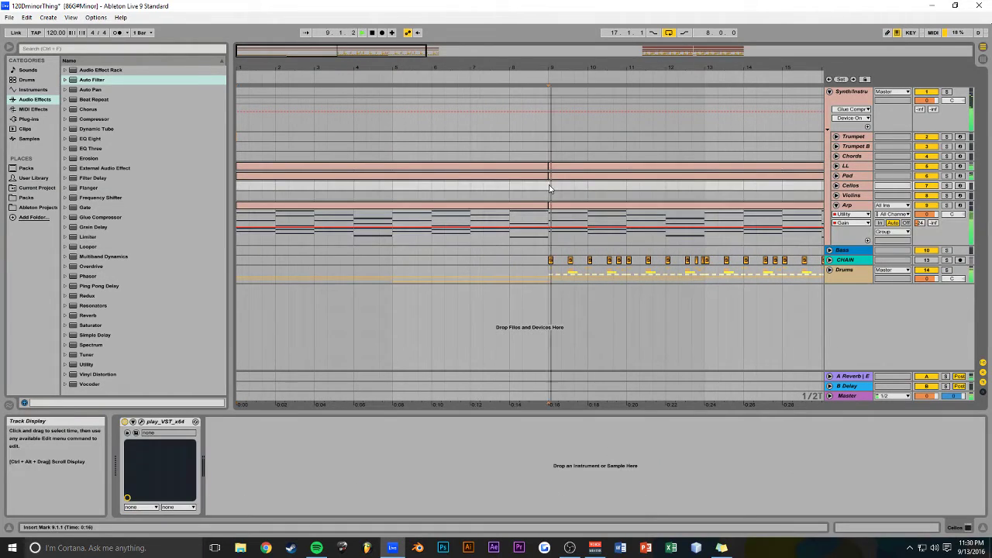
{"action": "key", "text": "space"}
{"action": "left_click_drag", "start_coordinate": [426, 52], "coordinate": [934, 52]}
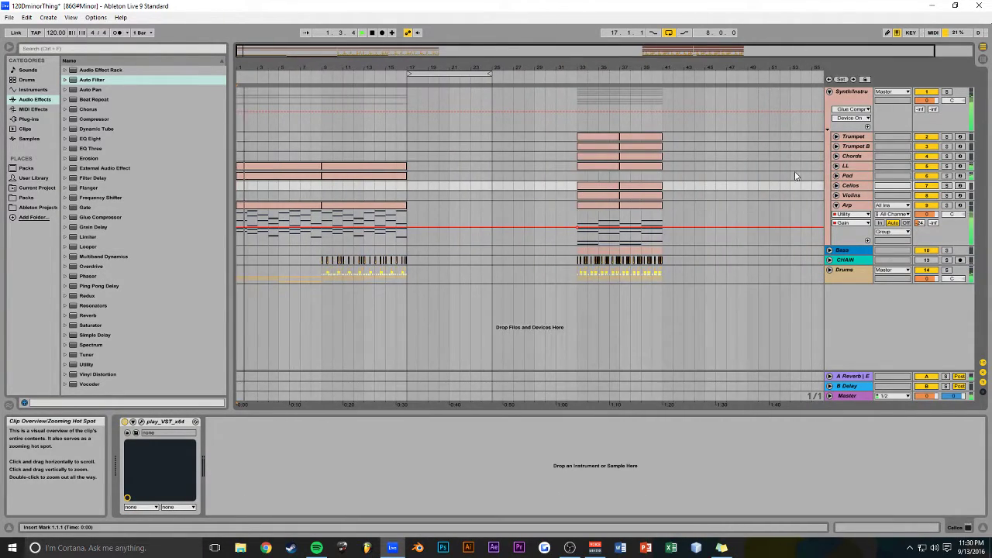
Play the arrangement from bar 33 and from bar 1 to compare how the two sections sound
{"action": "left_click", "coordinate": [577, 177]}
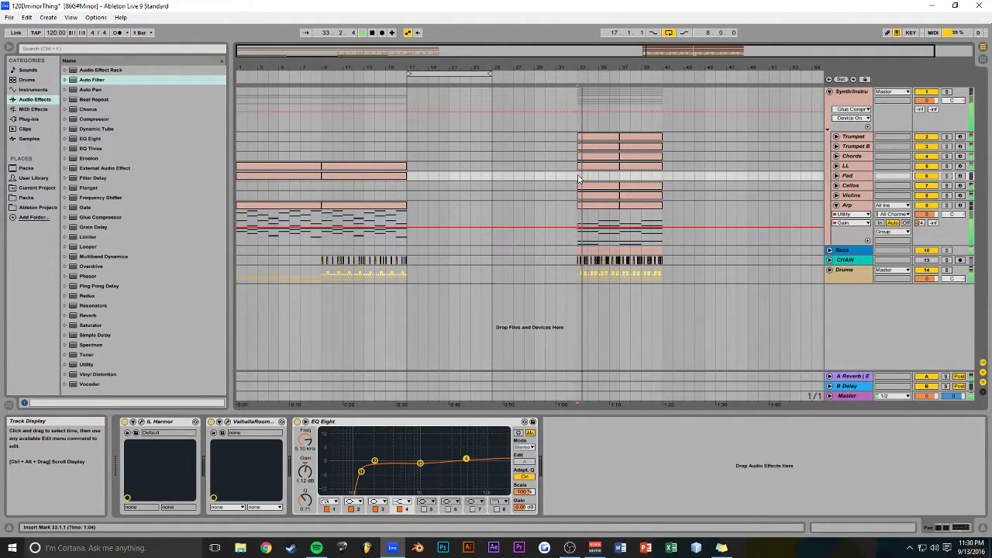
{"action": "left_click", "coordinate": [238, 151]}
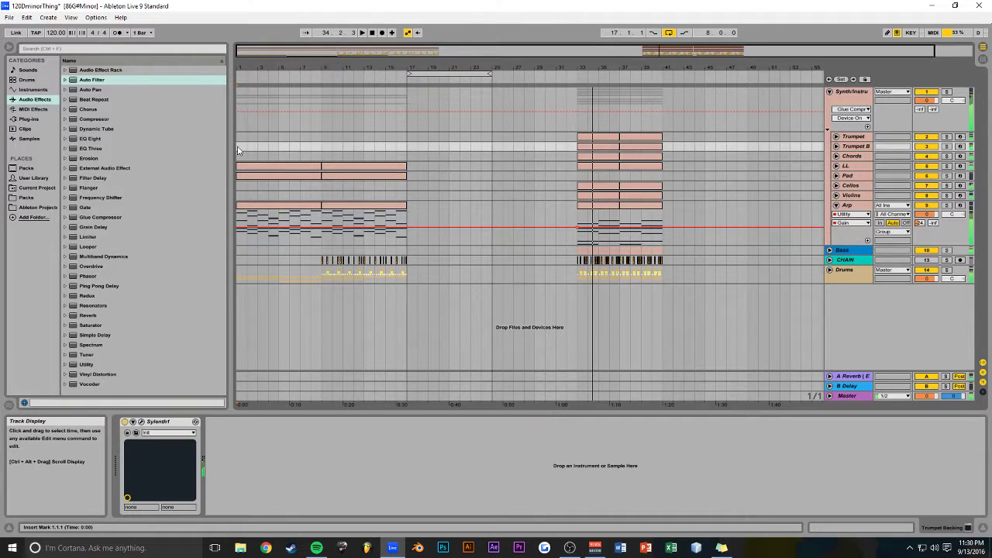
{"action": "left_click_drag", "start_coordinate": [612, 58], "coordinate": [357, 45]}
{"action": "left_click", "coordinate": [443, 214]}
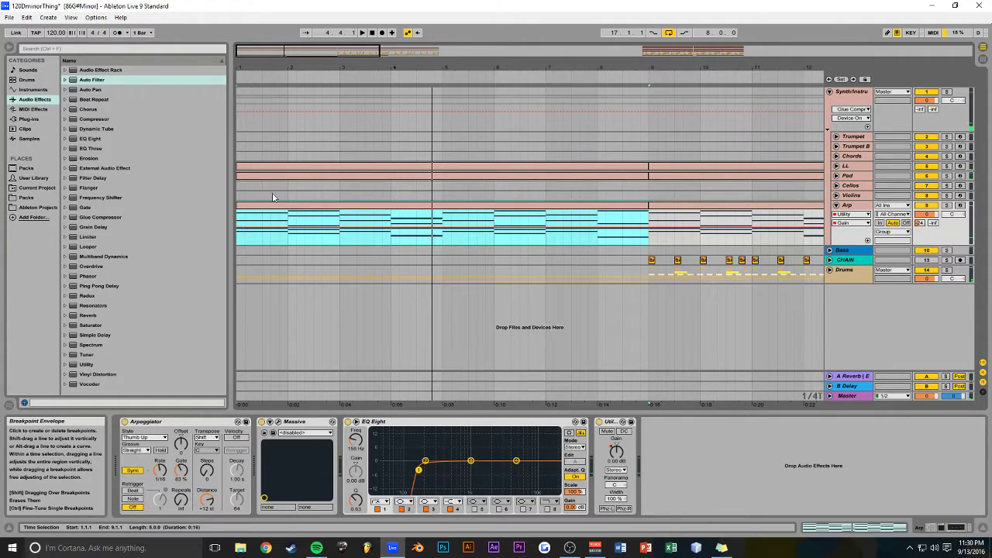
{"action": "left_click_drag", "start_coordinate": [267, 51], "coordinate": [267, 7]}
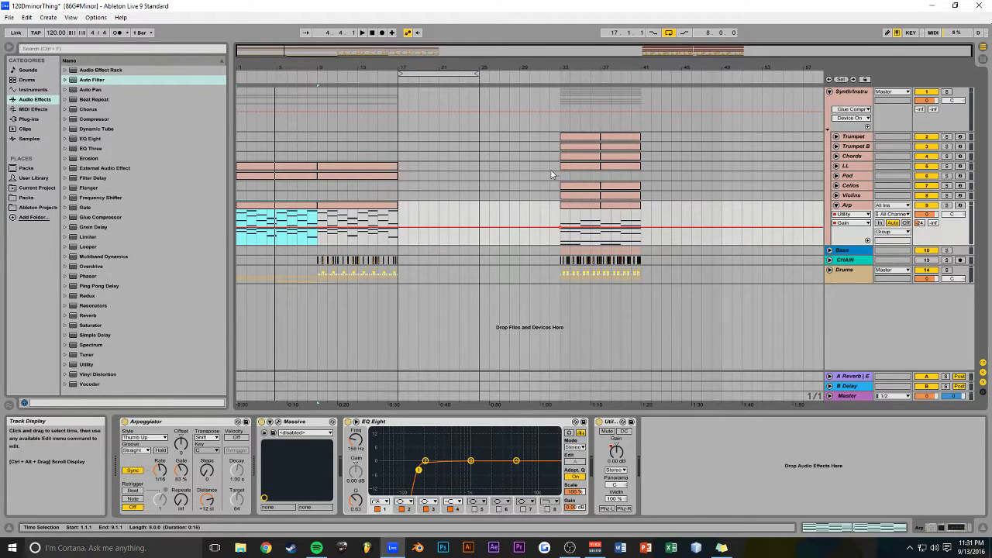
{"action": "key", "text": "space"}
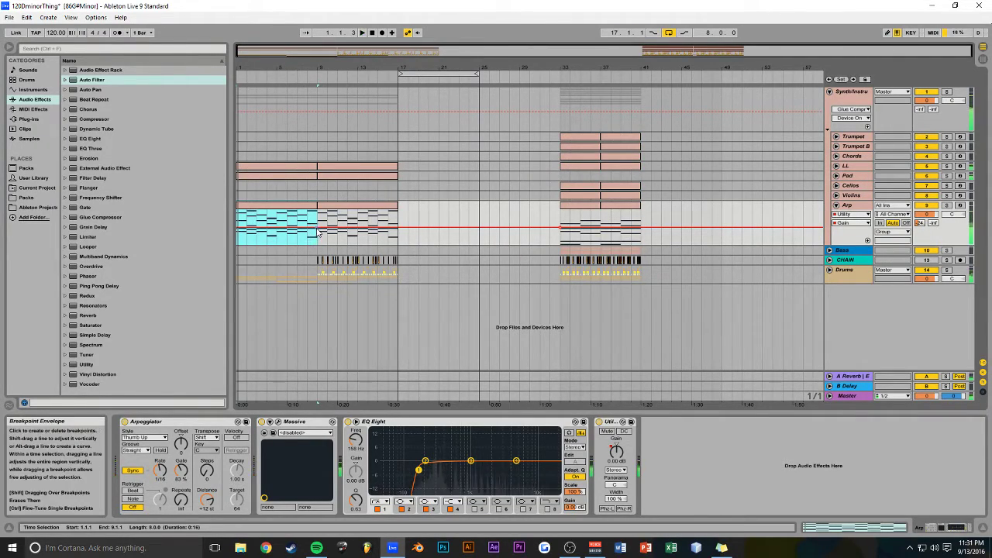
Lower the Arp track's Utility gain automation before bar 33 to -7.42 dB and save the set
{"action": "left_click_drag", "start_coordinate": [356, 52], "coordinate": [356, 112]}
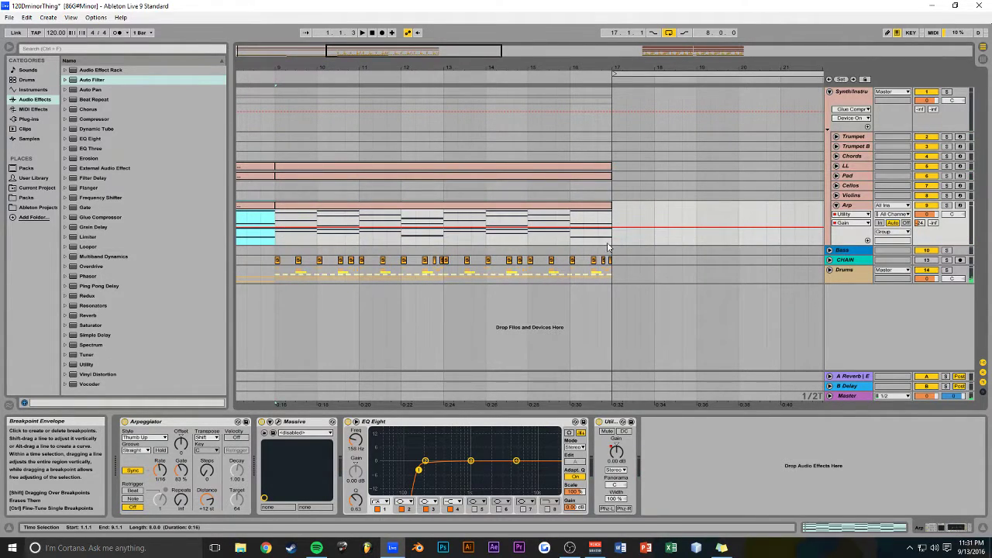
{"action": "left_click_drag", "start_coordinate": [483, 51], "coordinate": [697, 49]}
{"action": "mouse_move", "coordinate": [561, 62]}
{"action": "left_mouse_down"}
{"action": "mouse_move", "coordinate": [371, 54]}
{"action": "mouse_move", "coordinate": [279, 67]}
{"action": "mouse_move", "coordinate": [552, 60]}
{"action": "left_mouse_up"}
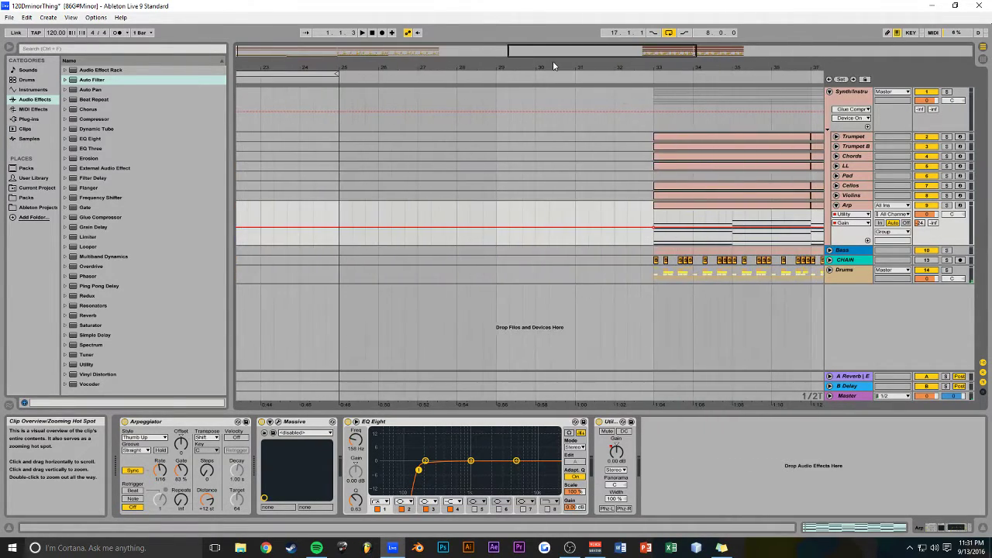
{"action": "left_click_drag", "start_coordinate": [654, 221], "coordinate": [654, 231]}
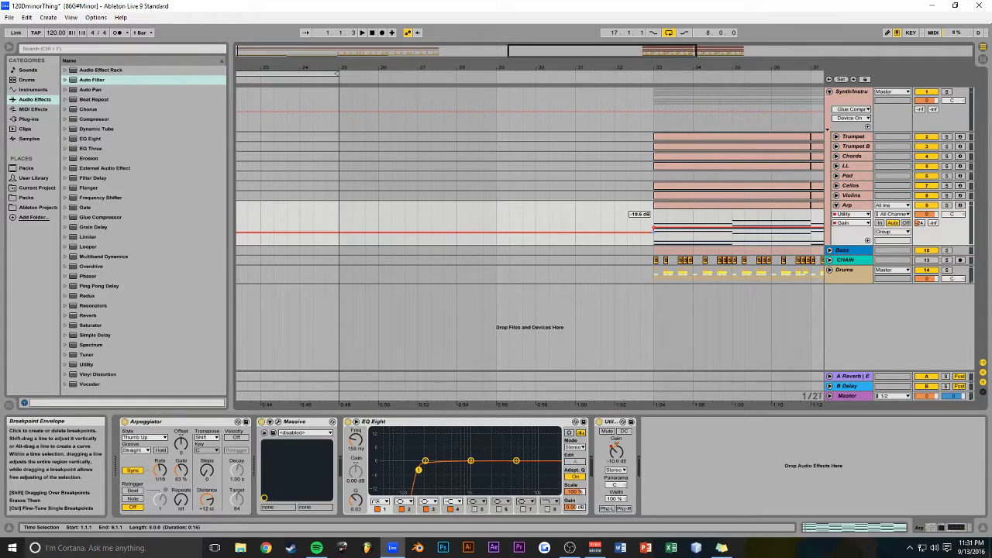
{"action": "key", "text": "space"}
{"action": "left_click_drag", "start_coordinate": [654, 237], "coordinate": [654, 230]}
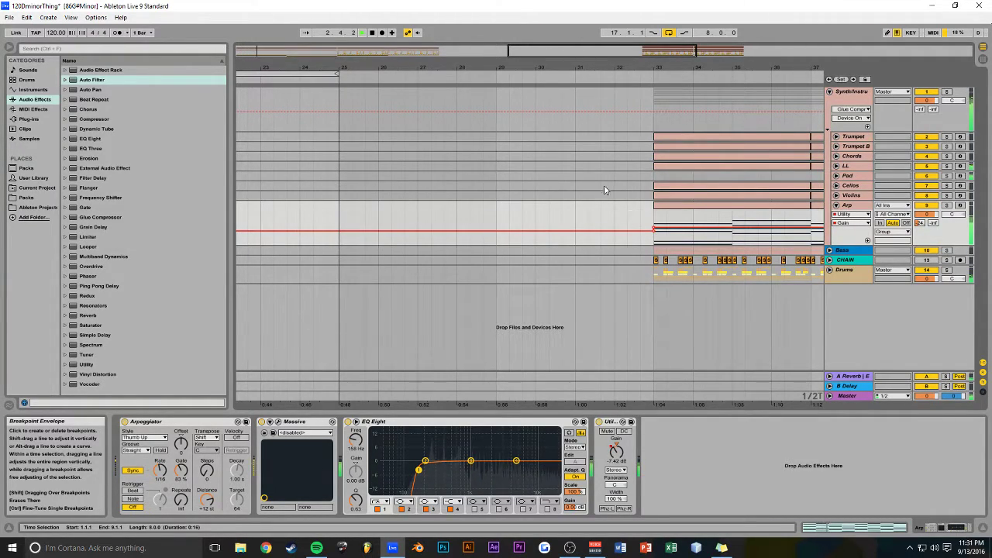
{"action": "left_click_drag", "start_coordinate": [545, 49], "coordinate": [241, 30]}
{"action": "key", "text": "ctrl+s"}
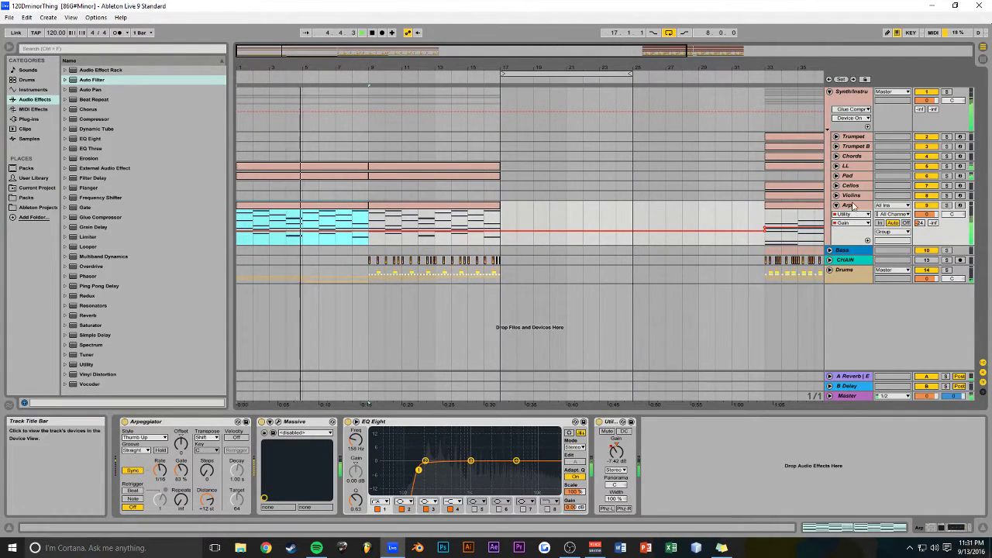
Add an Auto Filter to the Arp track and automate its frequency to ramp up from minimum at bar 1 to maximum at bar 5
{"action": "left_click_drag", "start_coordinate": [97, 81], "coordinate": [185, 121]}
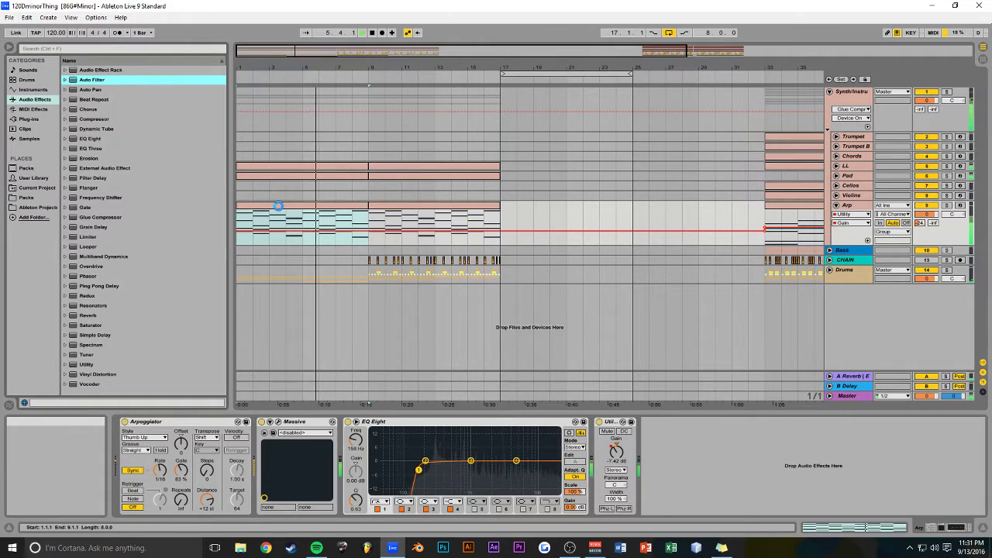
{"action": "left_click_drag", "start_coordinate": [277, 206], "coordinate": [787, 432]}
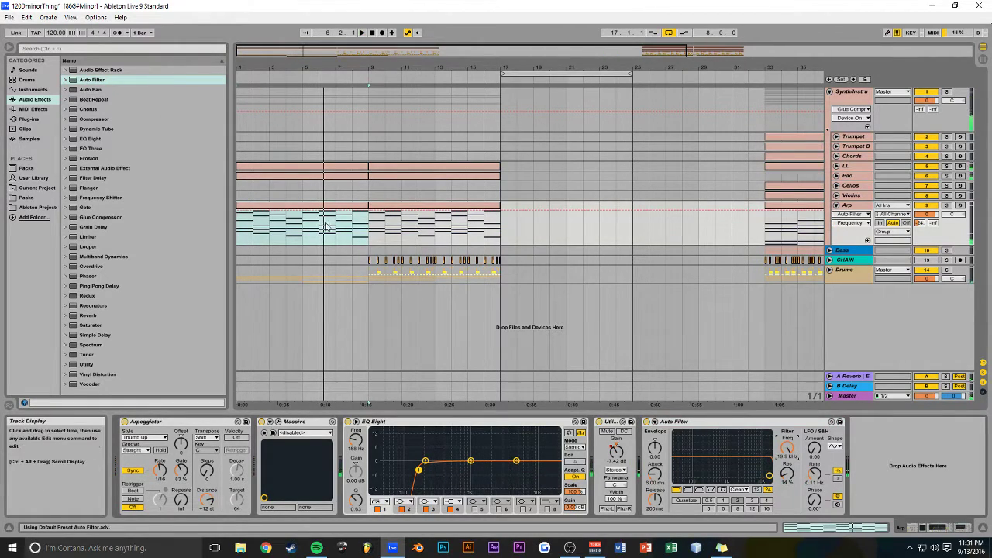
{"action": "left_click", "coordinate": [303, 211]}
{"action": "left_click_drag", "start_coordinate": [237, 211], "coordinate": [238, 245]}
{"action": "key", "text": "space"}
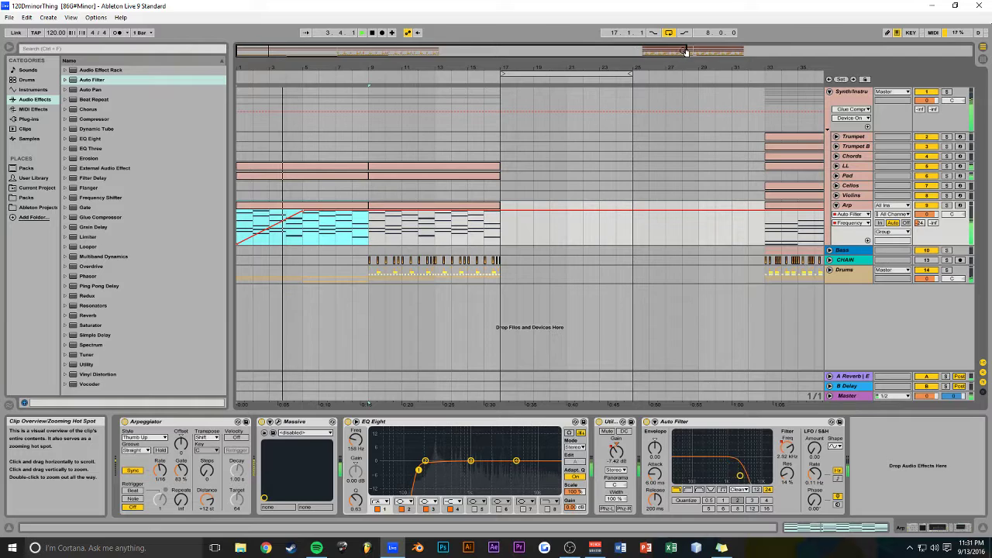
Expand the Drums group and examine its tracks up to bar 17 during playback
{"action": "left_click_drag", "start_coordinate": [687, 52], "coordinate": [440, 51]}
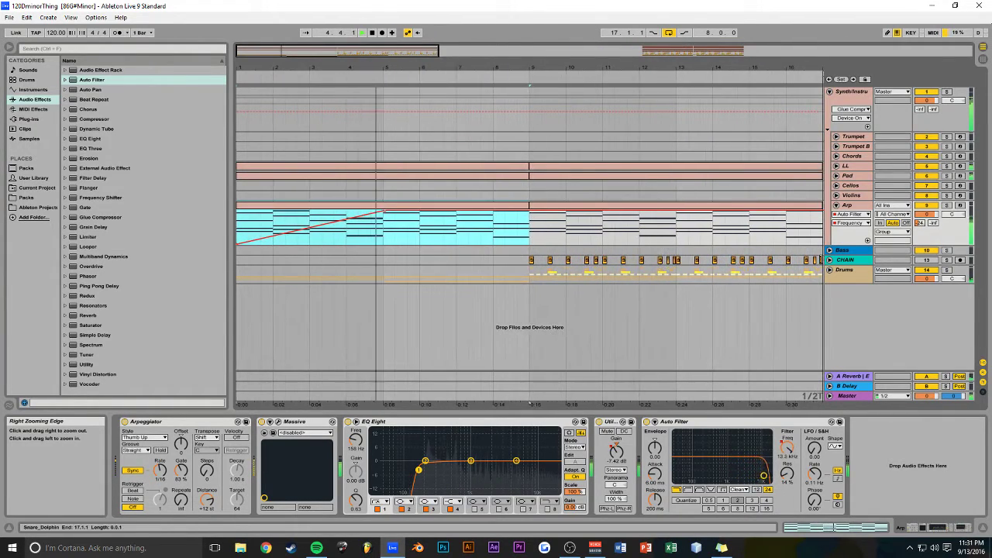
{"action": "left_click", "coordinate": [829, 270]}
{"action": "scroll", "coordinate": [490, 282], "scroll_direction": "down", "scroll_amount": 4}
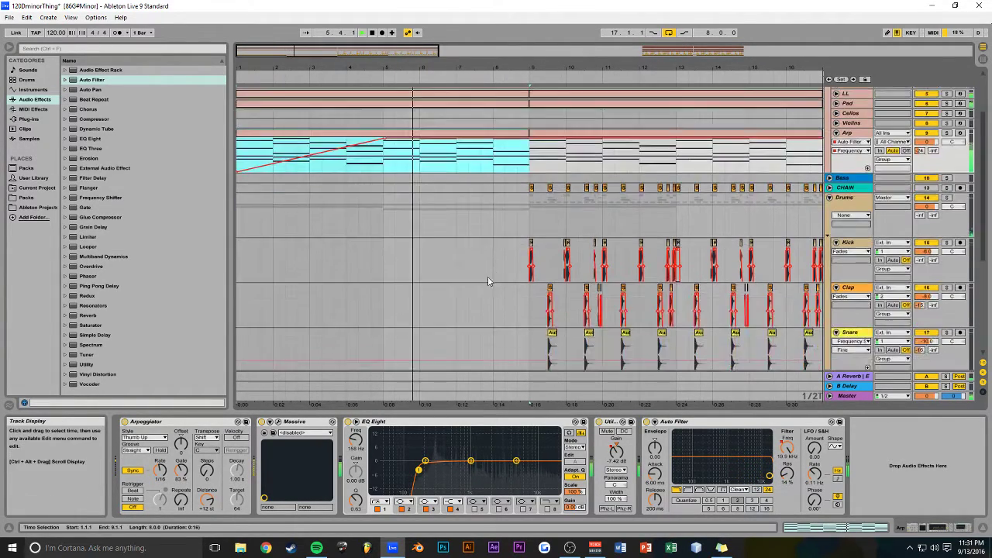
{"action": "scroll", "coordinate": [434, 263], "scroll_direction": "down", "scroll_amount": 5}
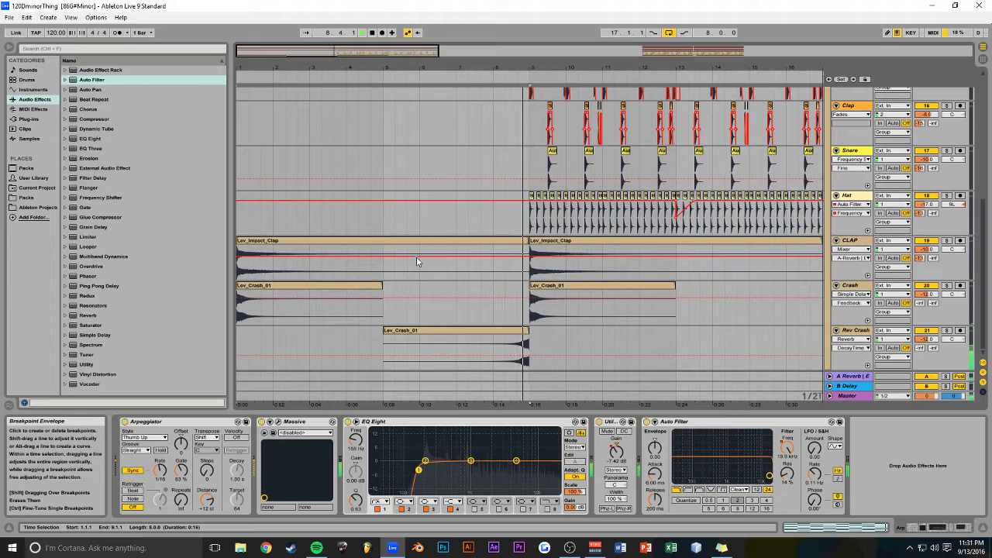
{"action": "scroll", "coordinate": [417, 261], "scroll_direction": "up", "scroll_amount": 4}
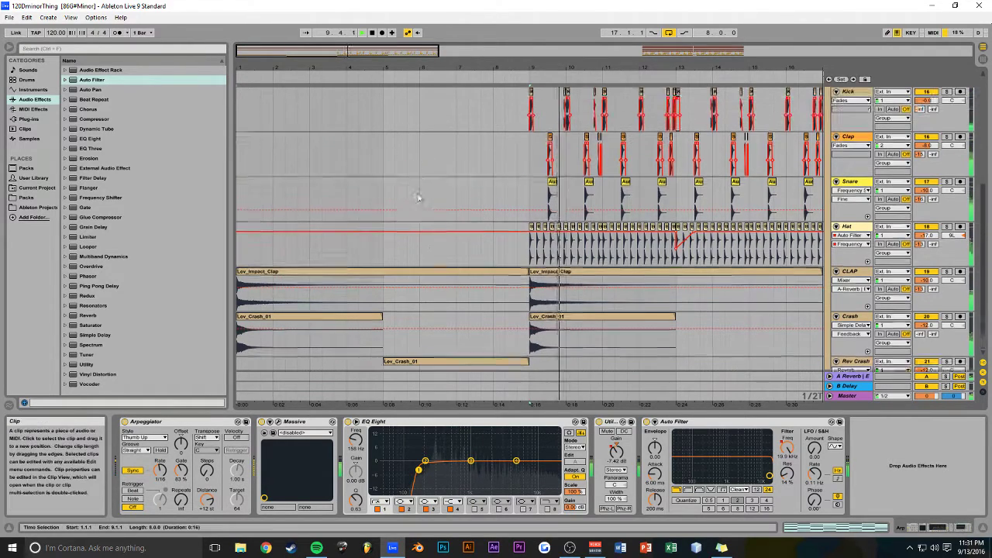
{"action": "left_click_drag", "start_coordinate": [574, 68], "coordinate": [358, 79]}
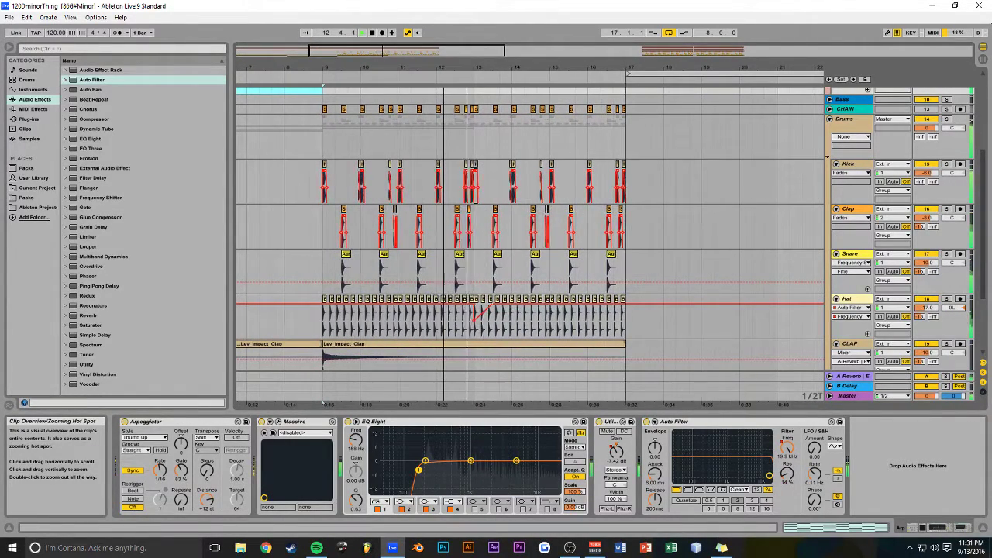
{"action": "left_click_drag", "start_coordinate": [444, 68], "coordinate": [411, 66]}
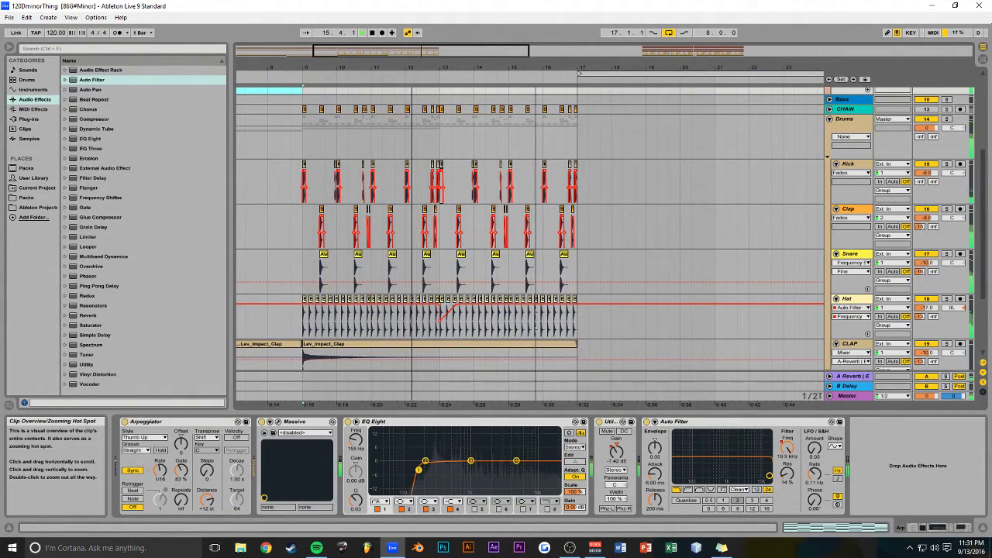
{"action": "left_click_drag", "start_coordinate": [412, 66], "coordinate": [412, 48]}
{"action": "scroll", "coordinate": [557, 179], "scroll_direction": "up", "scroll_amount": 3}
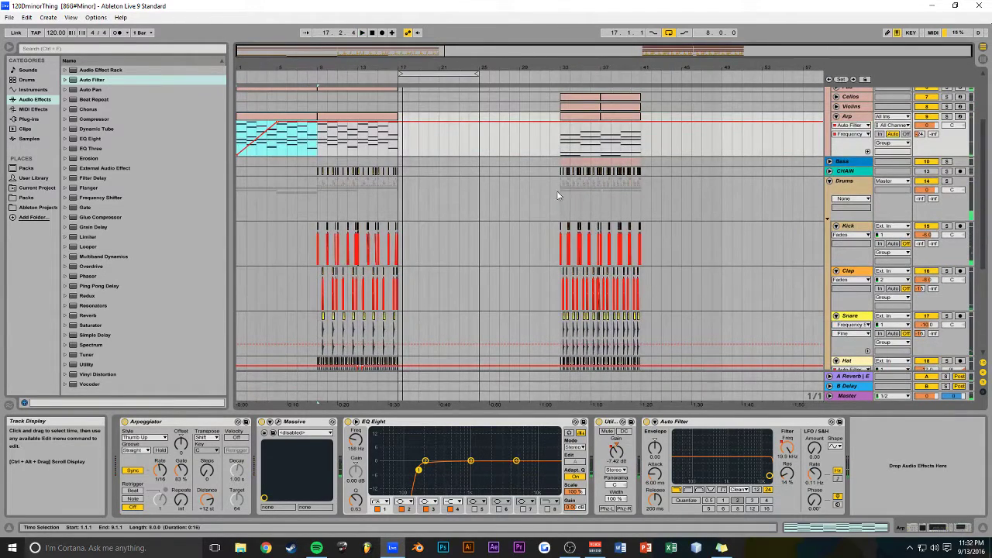
Play from bar 33, show the Arp track's Utility gain automation and set its level from bar 33 onward to -2.02 dB
{"action": "left_click", "coordinate": [556, 195]}
{"action": "left_click_drag", "start_coordinate": [971, 51], "coordinate": [807, 52]}
{"action": "left_click_drag", "start_coordinate": [538, 55], "coordinate": [433, 184]}
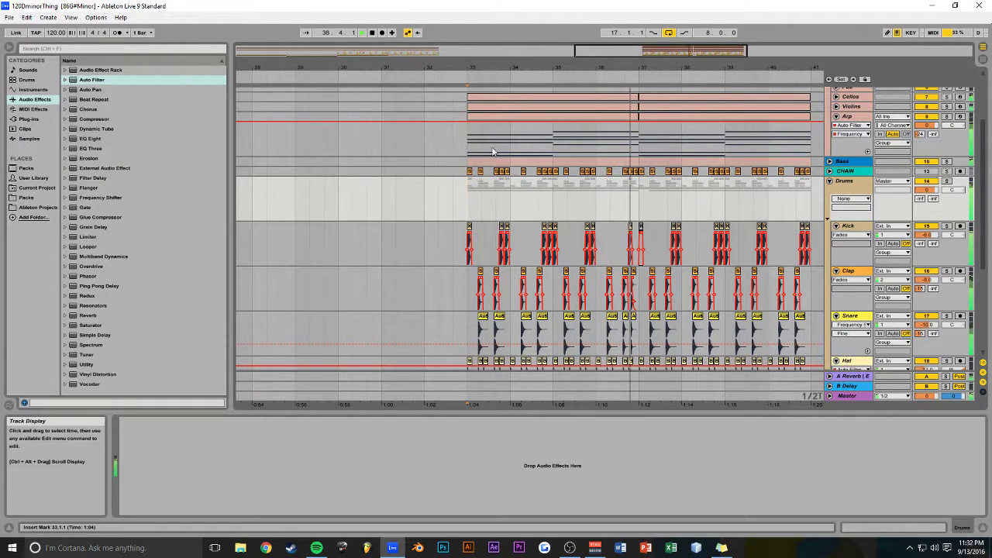
{"action": "left_click", "coordinate": [849, 118]}
{"action": "left_click", "coordinate": [852, 134]}
{"action": "left_click", "coordinate": [852, 125]}
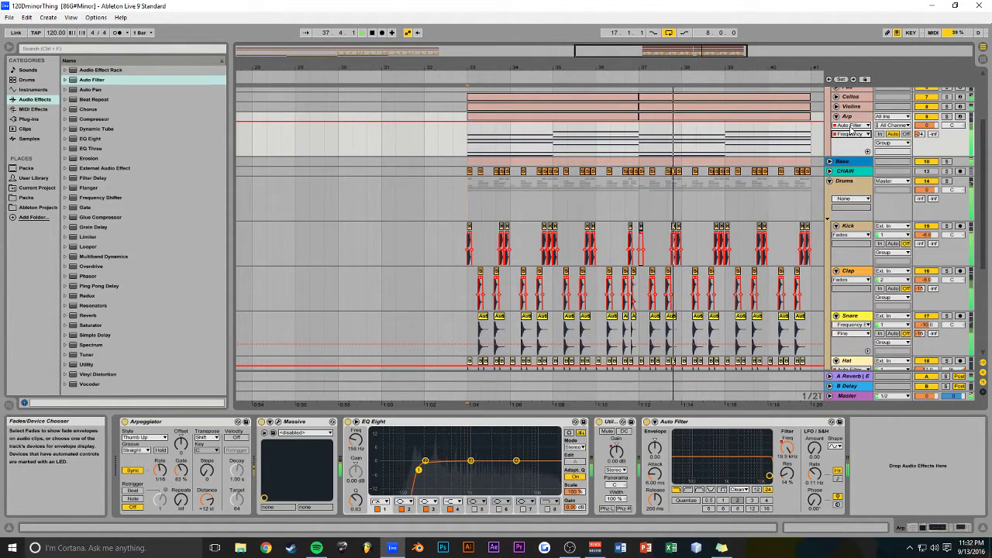
{"action": "left_click", "coordinate": [852, 126]}
{"action": "left_click", "coordinate": [847, 165]}
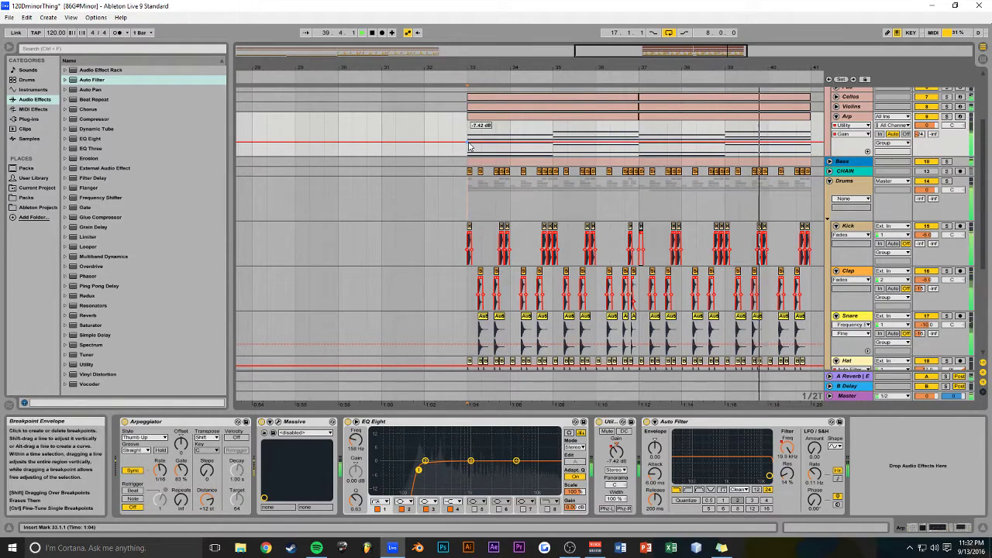
{"action": "left_click_drag", "start_coordinate": [469, 142], "coordinate": [468, 140]}
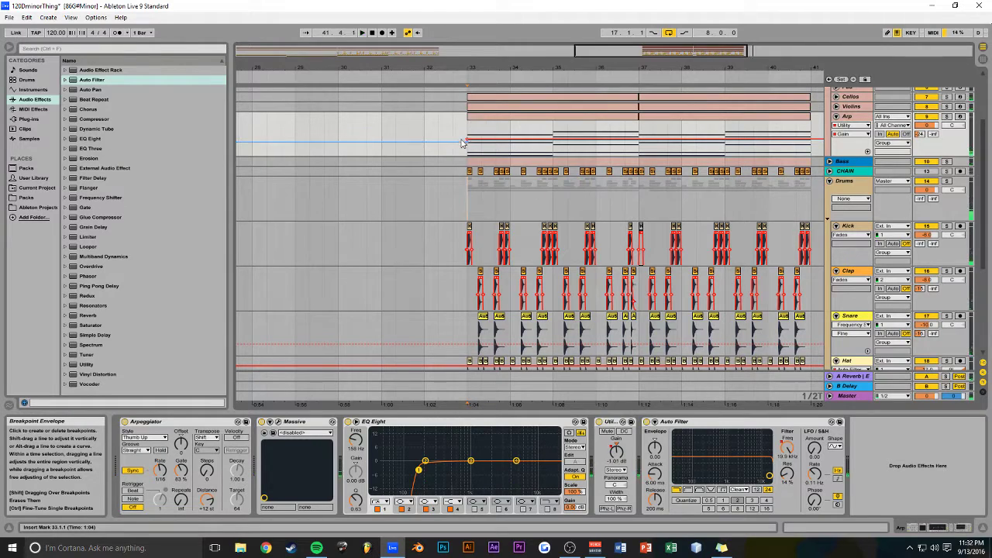
{"action": "key", "text": "space"}
{"action": "left_click_drag", "start_coordinate": [639, 48], "coordinate": [639, 50]}
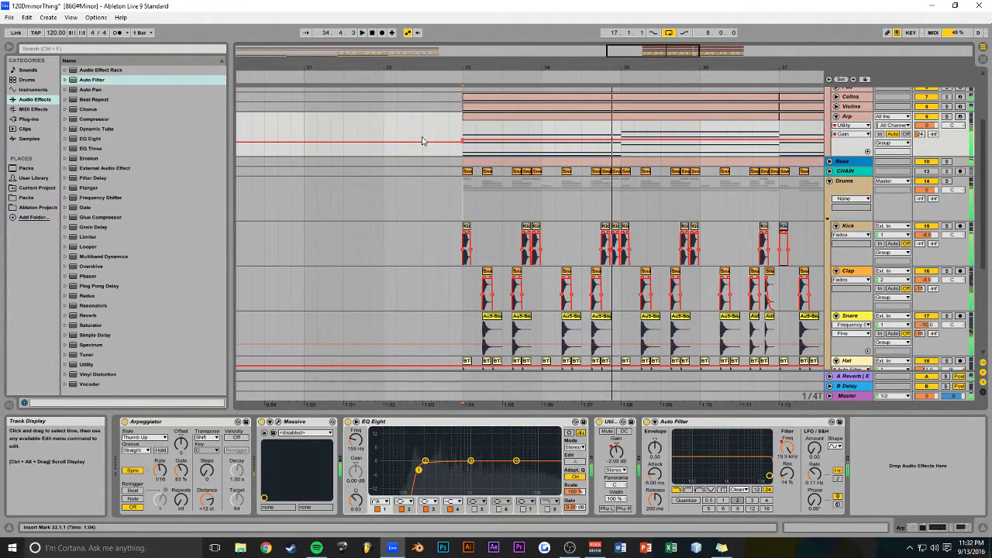
{"action": "left_click_drag", "start_coordinate": [653, 53], "coordinate": [653, 31]}
Play the intro from bar 1 and inspect the Simple Delay on the Crash track
{"action": "key", "text": "alt+Tab"}
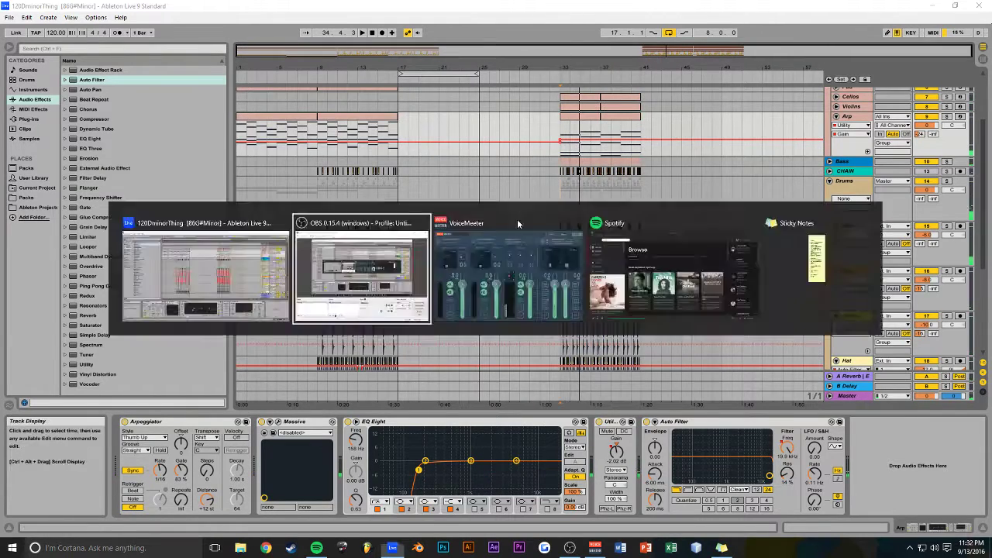
{"action": "key", "text": "alt+Tab"}
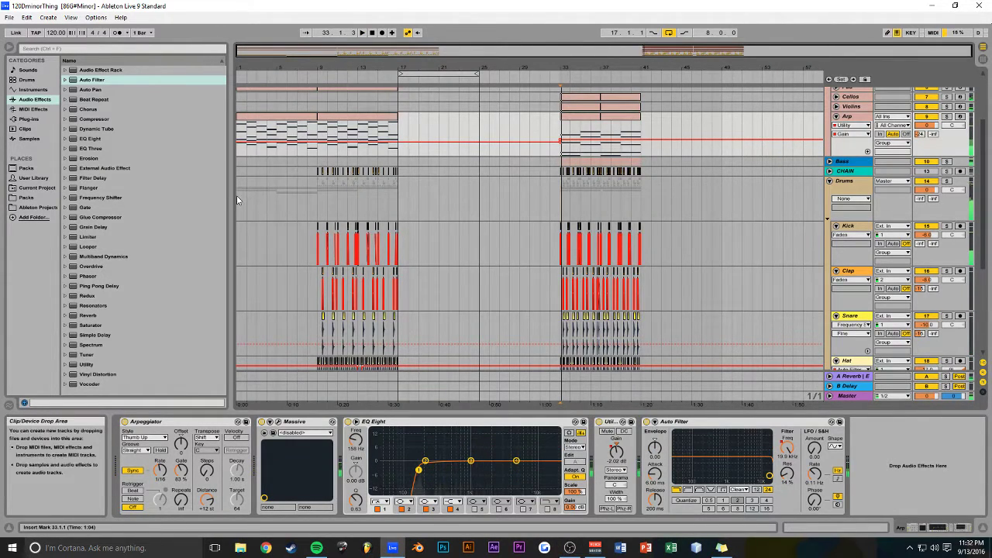
{"action": "left_click", "coordinate": [242, 201]}
{"action": "key", "text": "space"}
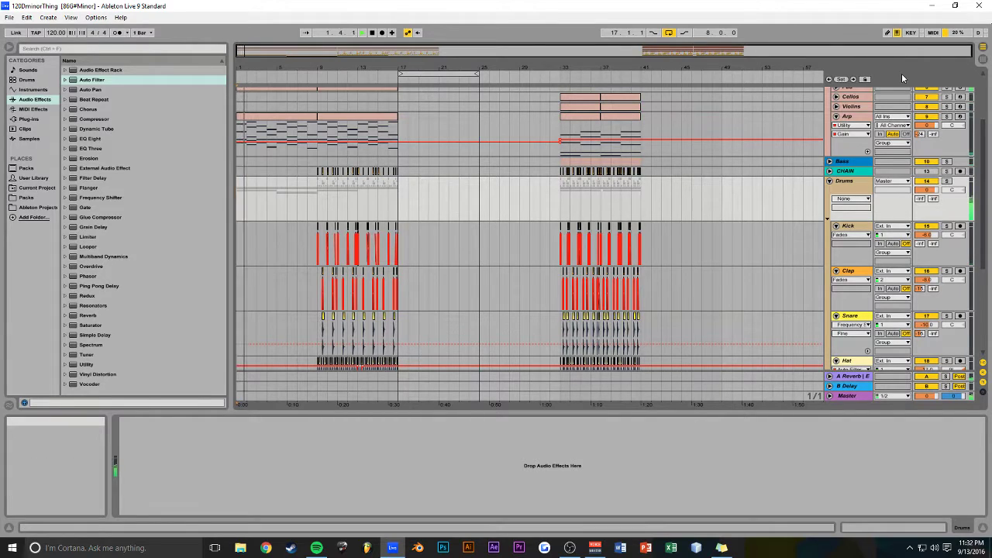
{"action": "left_click_drag", "start_coordinate": [971, 51], "coordinate": [563, 53]}
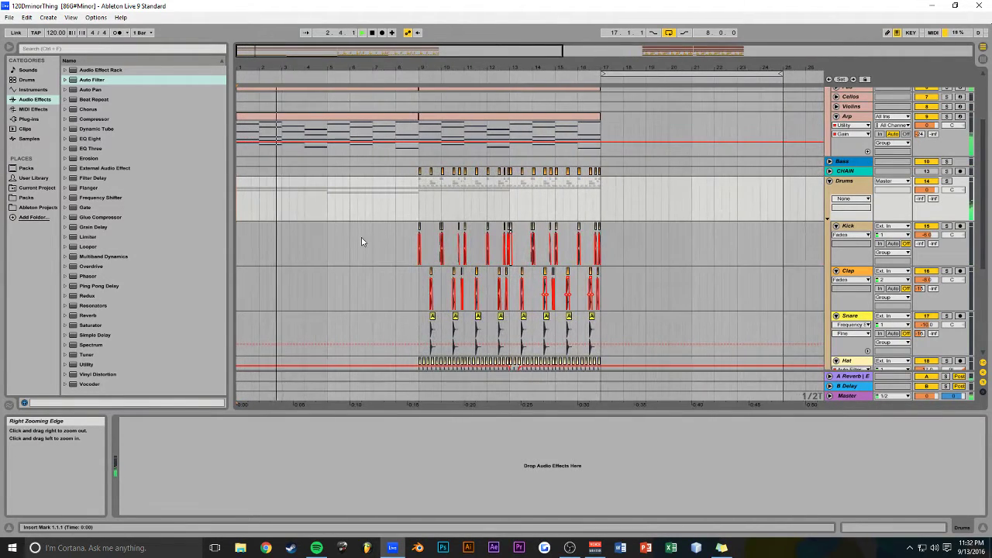
{"action": "scroll", "coordinate": [362, 239], "scroll_direction": "down", "scroll_amount": 5}
{"action": "left_click", "coordinate": [851, 285]}
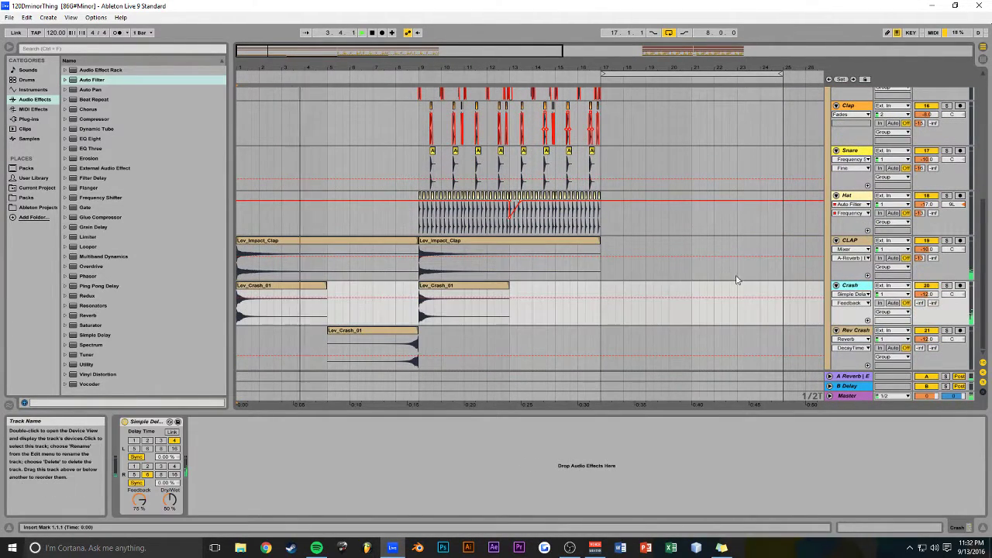
{"action": "key", "text": "space"}
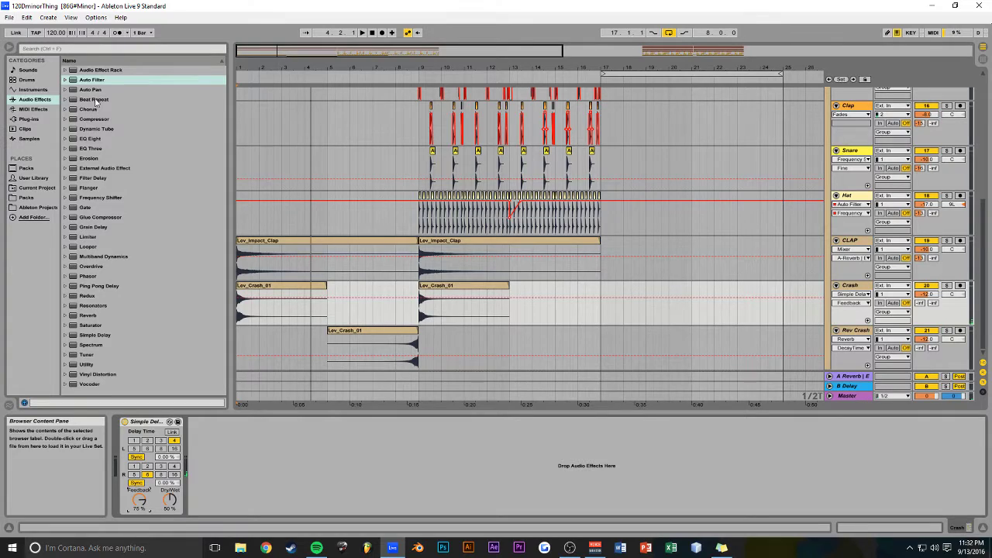
{"action": "key", "text": "space"}
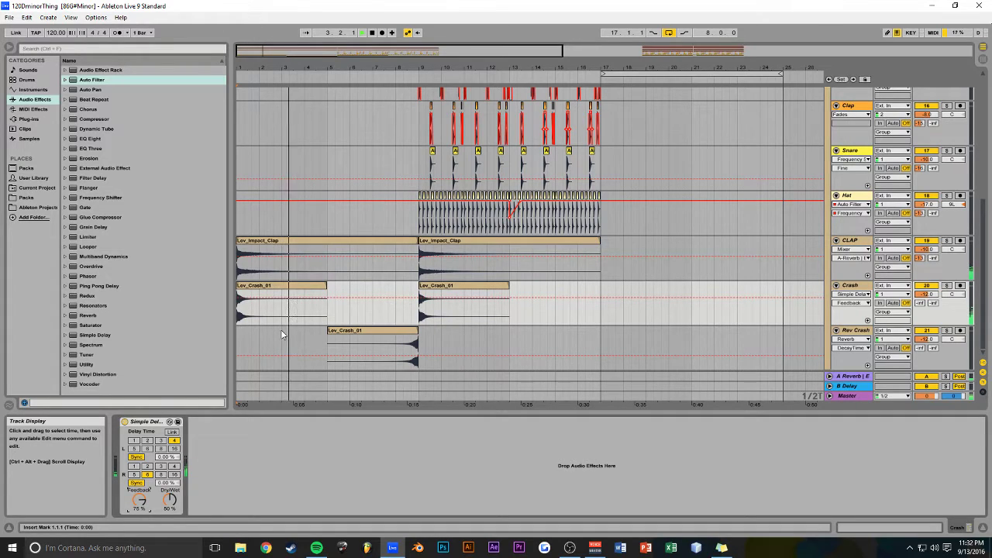
Add a Simple Delay after the Reverb on the Rev Crash track and play the end of its reversed crash clip
{"action": "left_click_drag", "start_coordinate": [90, 336], "coordinate": [371, 365]}
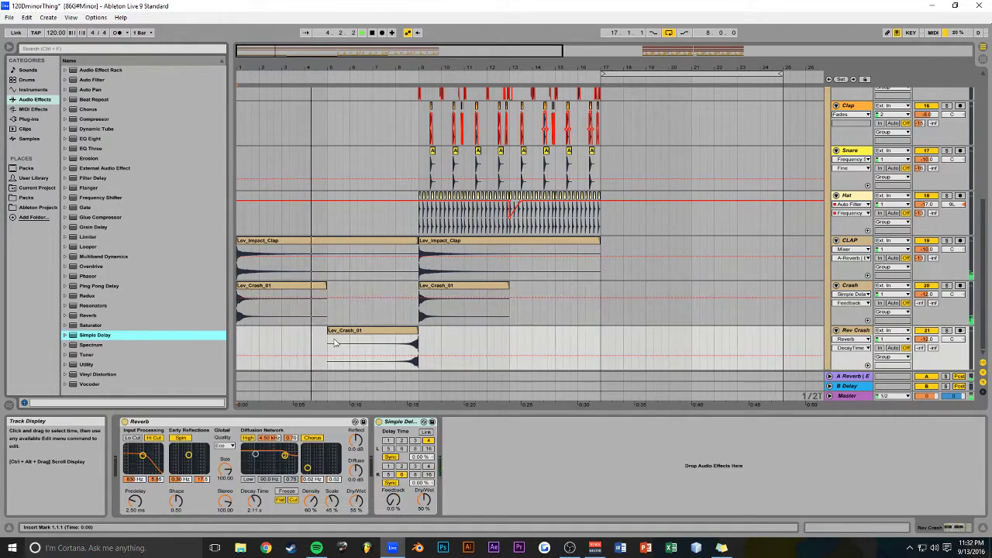
{"action": "key", "text": "space"}
{"action": "left_click", "coordinate": [403, 345]}
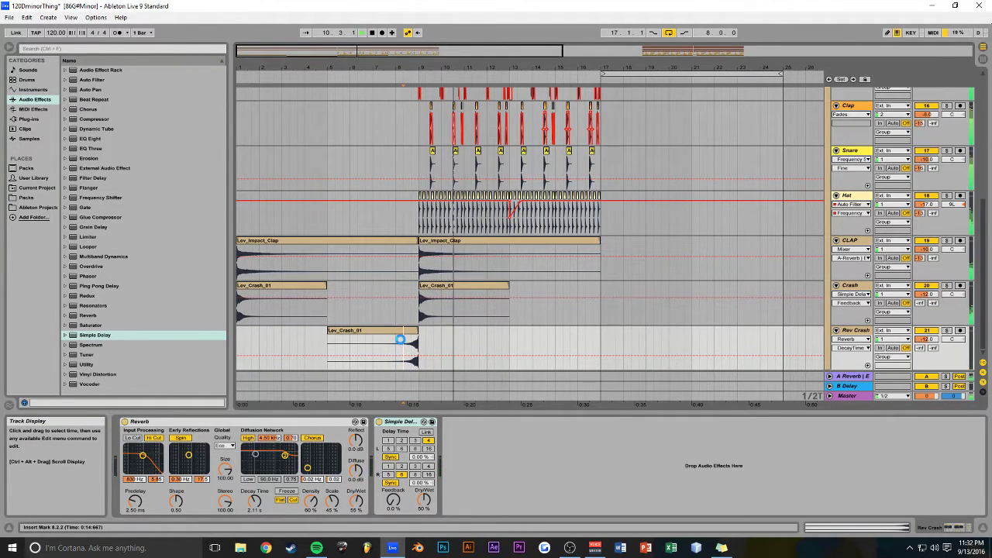
{"action": "scroll", "coordinate": [370, 310], "scroll_direction": "up", "scroll_amount": 8}
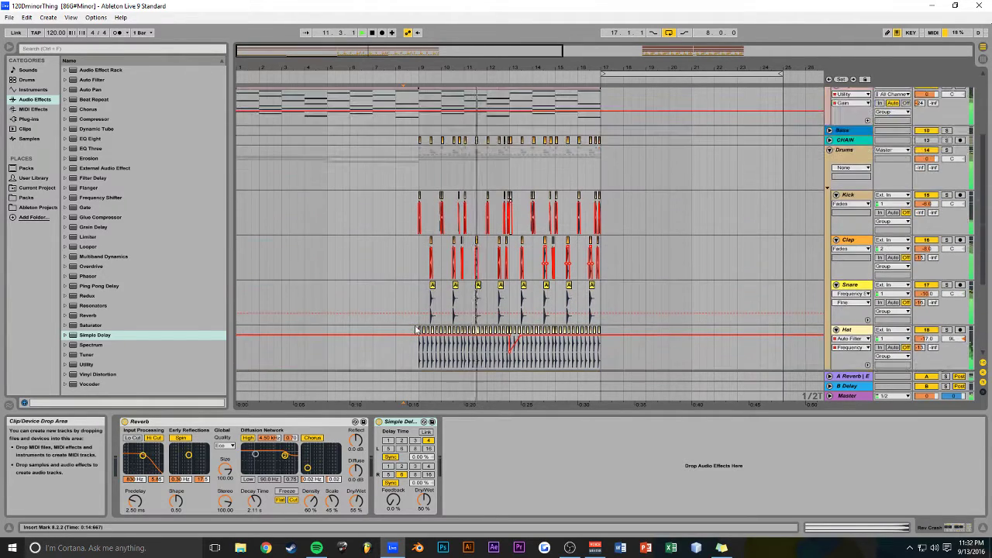
Duplicate bars 9 to 17 of all tracks so the section repeats through bar 25
{"action": "scroll", "coordinate": [370, 310], "scroll_direction": "up", "scroll_amount": 2}
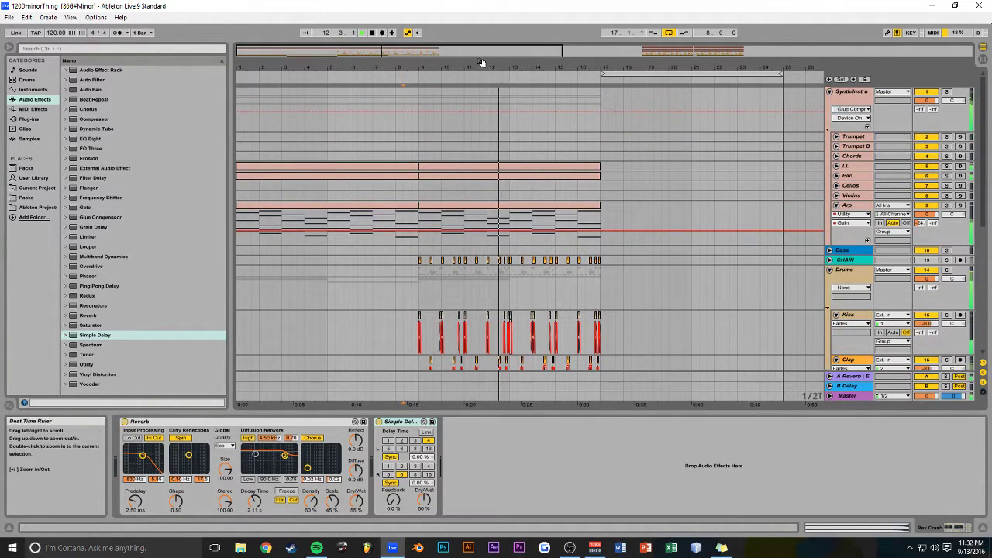
{"action": "left_click_drag", "start_coordinate": [482, 52], "coordinate": [483, 38]}
{"action": "scroll", "coordinate": [647, 196], "scroll_direction": "down", "scroll_amount": 10}
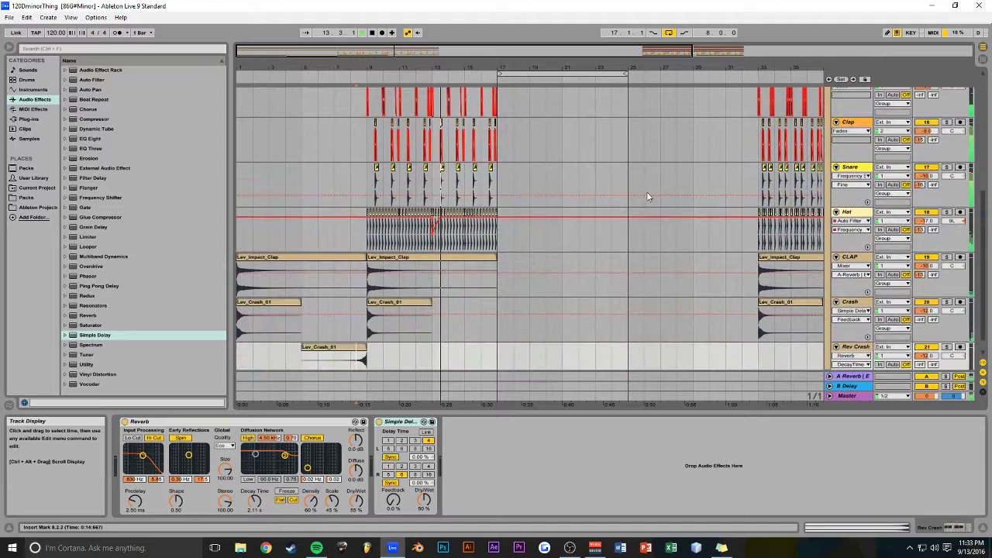
{"action": "scroll", "coordinate": [603, 205], "scroll_direction": "up", "scroll_amount": 8}
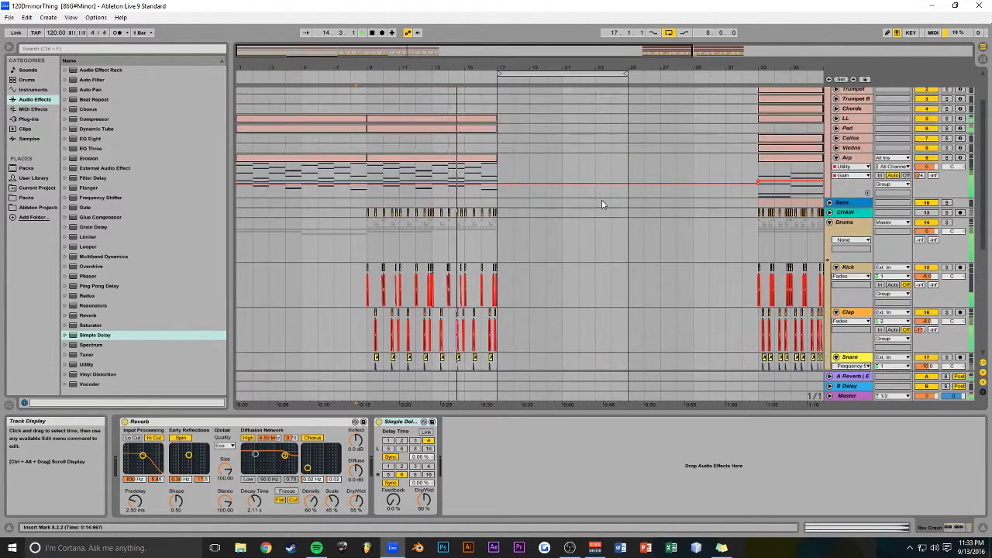
{"action": "scroll", "coordinate": [603, 204], "scroll_direction": "up", "scroll_amount": 1}
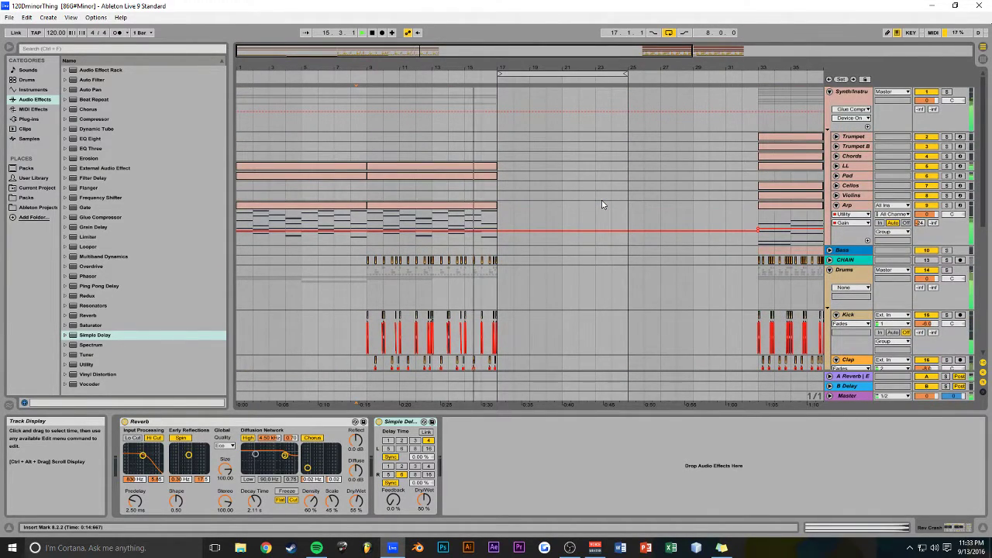
{"action": "left_click_drag", "start_coordinate": [455, 51], "coordinate": [381, 123]}
{"action": "key", "text": "space"}
{"action": "left_click_drag", "start_coordinate": [418, 52], "coordinate": [439, 21]}
{"action": "scroll", "coordinate": [542, 158], "scroll_direction": "down", "scroll_amount": 4}
{"action": "left_click_drag", "start_coordinate": [519, 130], "coordinate": [374, 372]}
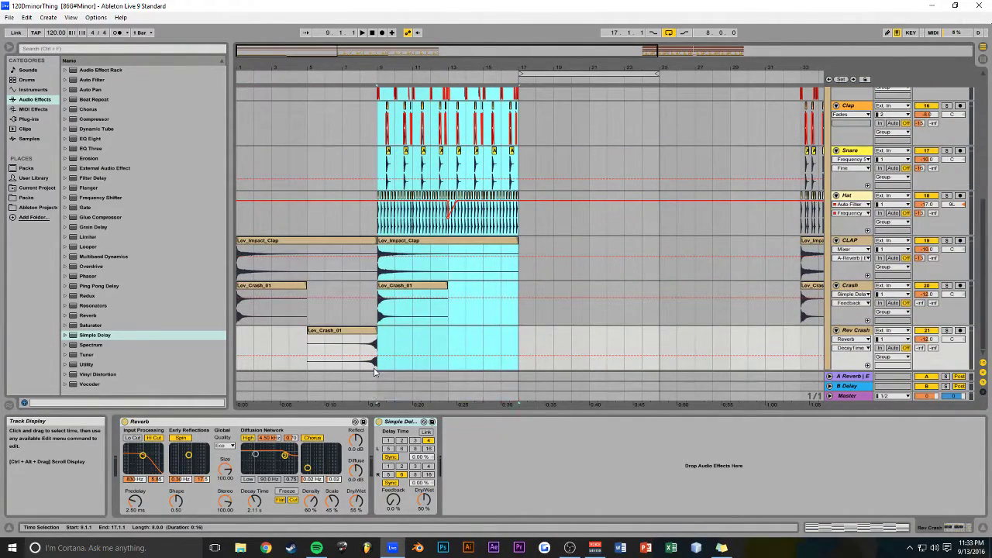
{"action": "key", "text": "ctrl+d"}
Duplicate bars 1 to 17 of the Rev Crash track so a reversed crash runs from bar 21 to 25
{"action": "left_click_drag", "start_coordinate": [518, 339], "coordinate": [497, 339]}
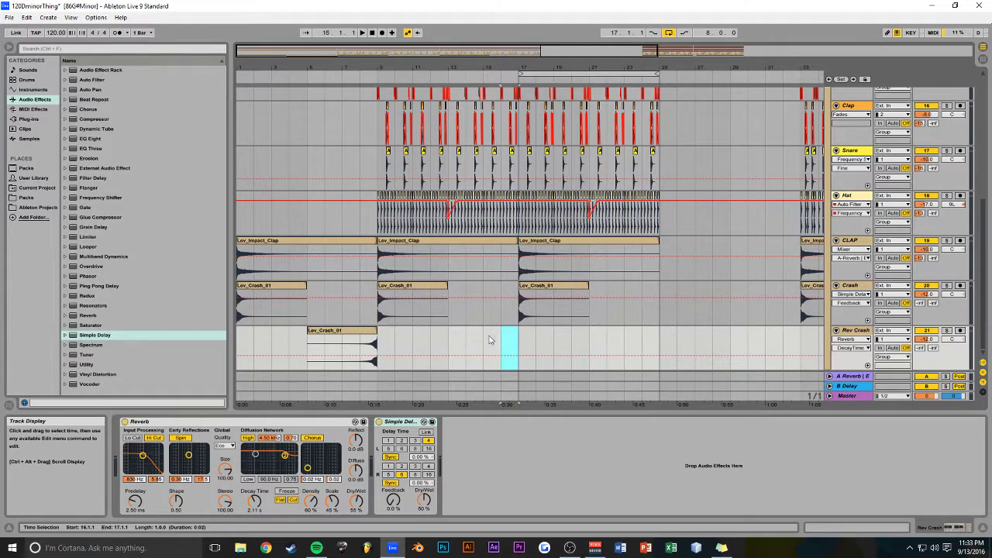
{"action": "left_click_drag", "start_coordinate": [263, 347], "coordinate": [229, 347]}
{"action": "key", "text": "ctrl+d"}
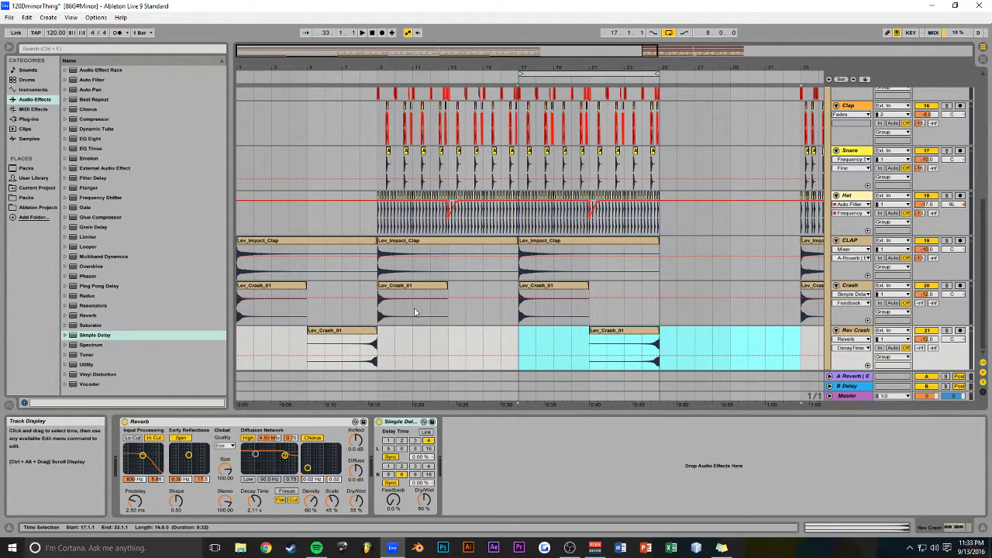
Delete the Clap and Snare clips from bar 17 to bar 25, play that section and save the set
{"action": "scroll", "coordinate": [496, 285], "scroll_direction": "up", "scroll_amount": 4}
{"action": "left_click_drag", "start_coordinate": [534, 51], "coordinate": [534, 74]}
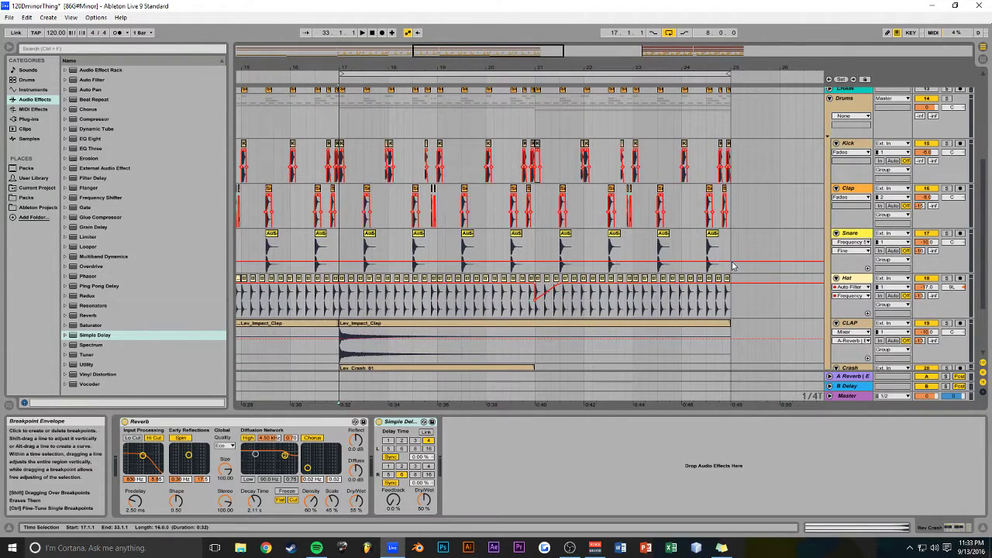
{"action": "left_click_drag", "start_coordinate": [732, 251], "coordinate": [346, 211]}
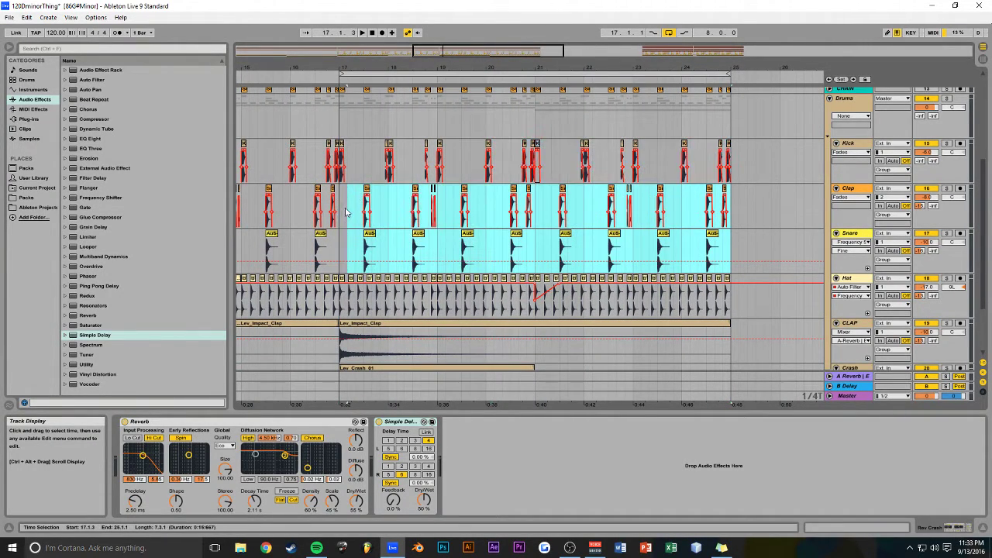
{"action": "key", "text": "Delete"}
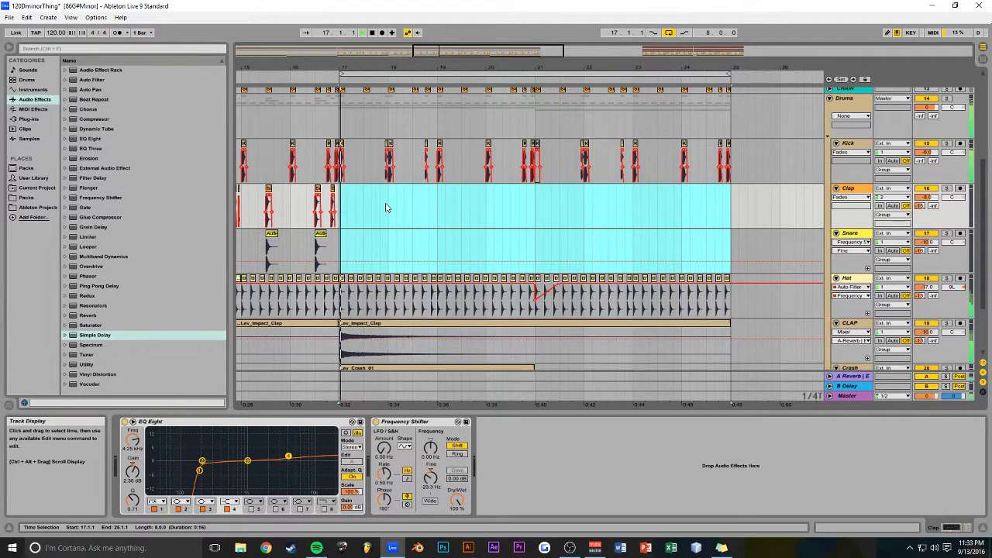
{"action": "scroll", "coordinate": [360, 115], "scroll_direction": "up", "scroll_amount": 2}
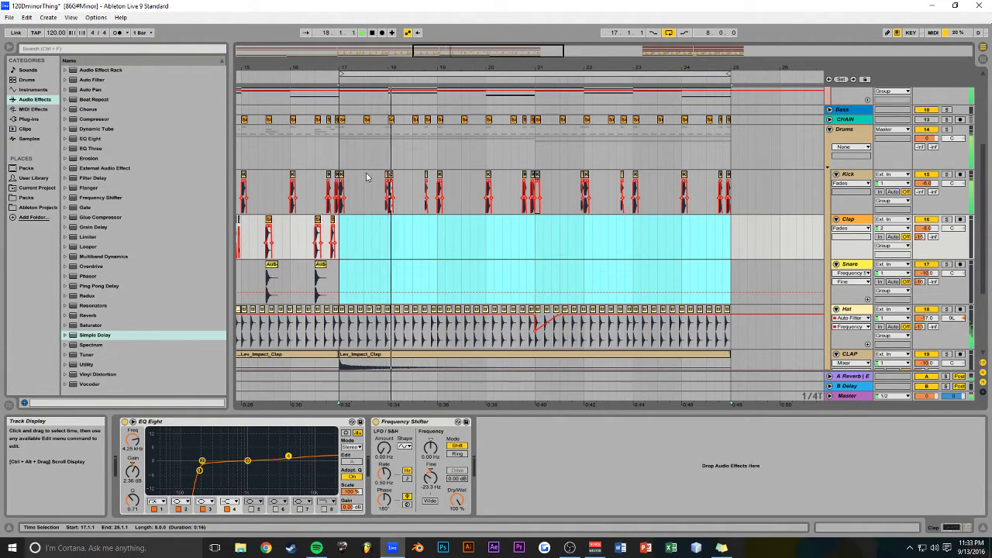
{"action": "key", "text": "ctrl+s"}
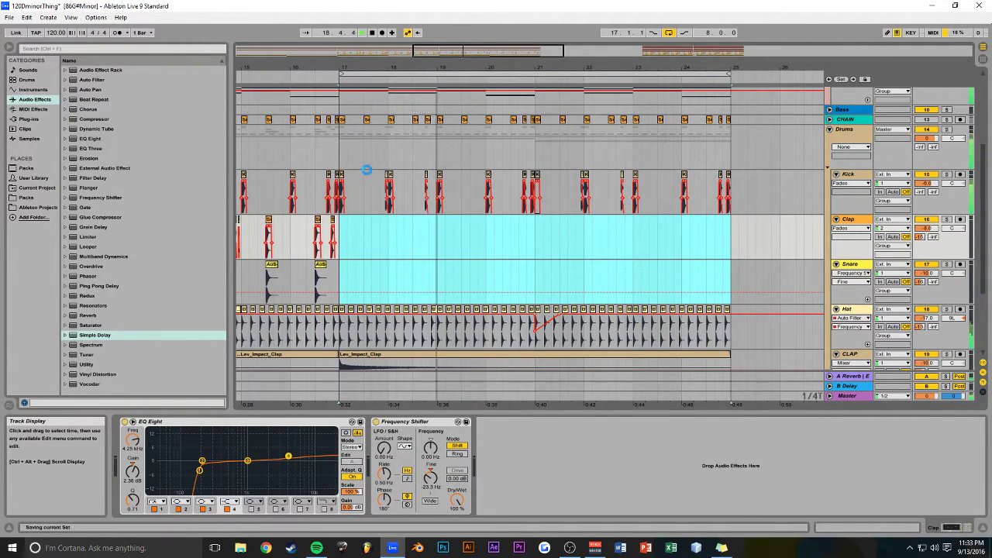
Delete the Hat track's clips and filter sweep automation from bar 17 to bar 25
{"action": "left_click_drag", "start_coordinate": [502, 50], "coordinate": [503, 18]}
{"action": "scroll", "coordinate": [616, 197], "scroll_direction": "up", "scroll_amount": 5}
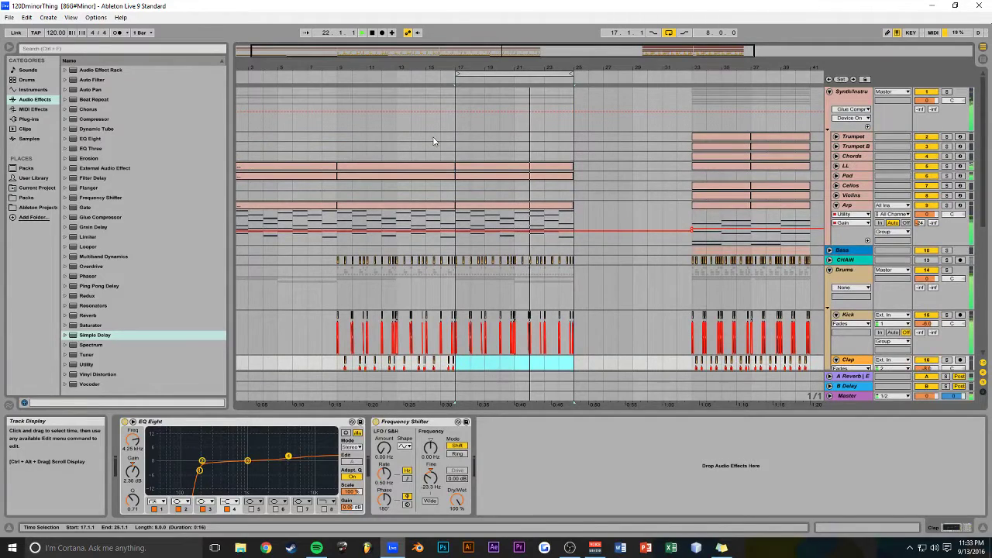
{"action": "scroll", "coordinate": [458, 135], "scroll_direction": "down", "scroll_amount": 6}
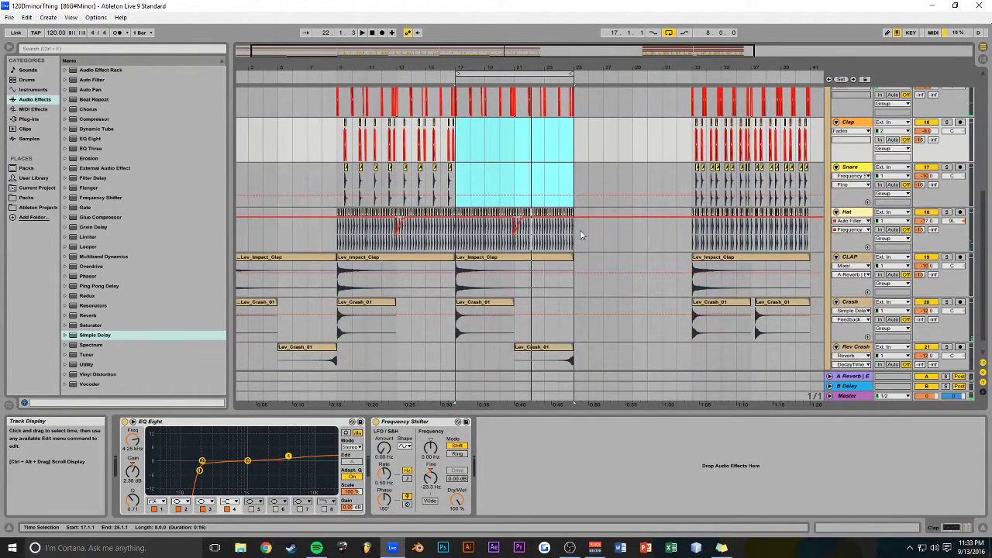
{"action": "left_click_drag", "start_coordinate": [572, 237], "coordinate": [457, 237]}
{"action": "key", "text": "Delete"}
Copy the last hat hit before bar 17 to 17.1.1 and duplicate it to fill bar 17
{"action": "left_click_drag", "start_coordinate": [439, 51], "coordinate": [405, 161]}
{"action": "left_click", "coordinate": [438, 212]}
{"action": "left_click_drag", "start_coordinate": [437, 214], "coordinate": [459, 215]}
{"action": "left_click", "coordinate": [457, 217]}
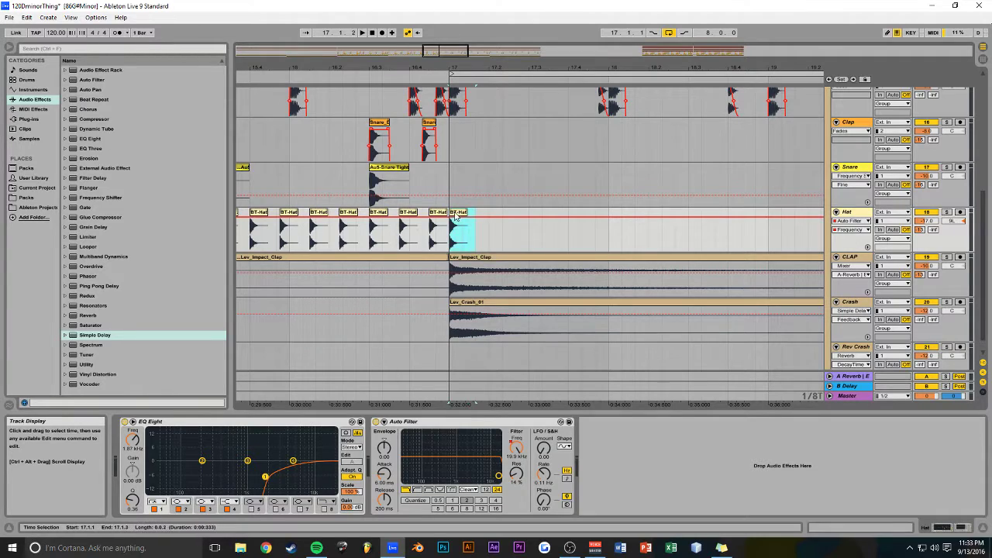
{"action": "left_click_drag", "start_coordinate": [447, 55], "coordinate": [487, 53]}
{"action": "key", "text": "ctrl+d"}
{"action": "key", "text": "ctrl+d"}
{"action": "key", "text": "ctrl+d"}
Select the one-bar hat pattern at bar 17 and duplicate it seven times up to bar 25
{"action": "left_click_drag", "start_coordinate": [424, 216], "coordinate": [387, 217]}
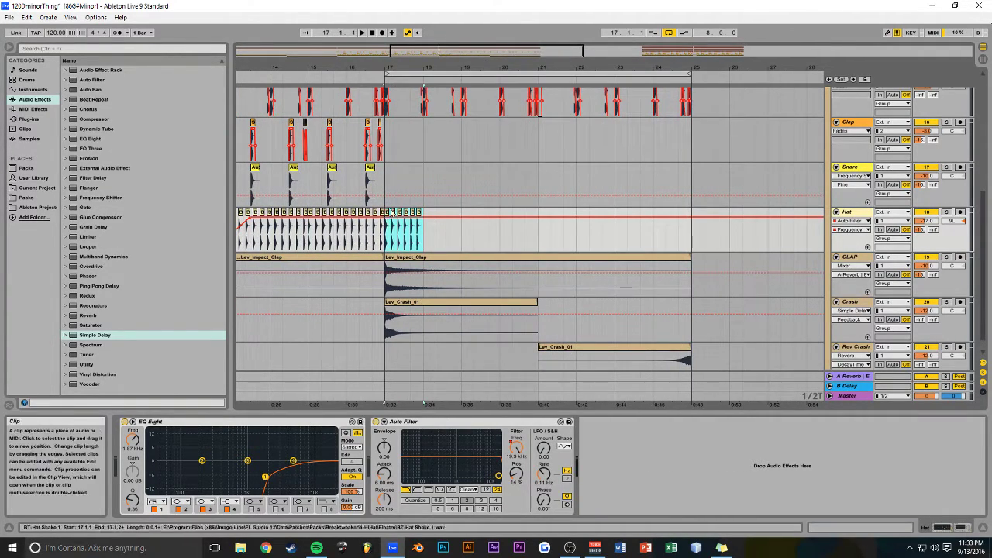
{"action": "key", "text": "ctrl+d"}
{"action": "key", "text": "ctrl+d"}
{"action": "key", "text": "ctrl+d"}
{"action": "key", "text": "ctrl+d"}
{"action": "key", "text": "ctrl+d"}
{"action": "key", "text": "ctrl+d"}
{"action": "key", "text": "ctrl+d"}
Play the new section from bar 17, reviewing its tracks up to bar 25, and save the set
{"action": "left_click", "coordinate": [390, 154]}
{"action": "key", "text": "space"}
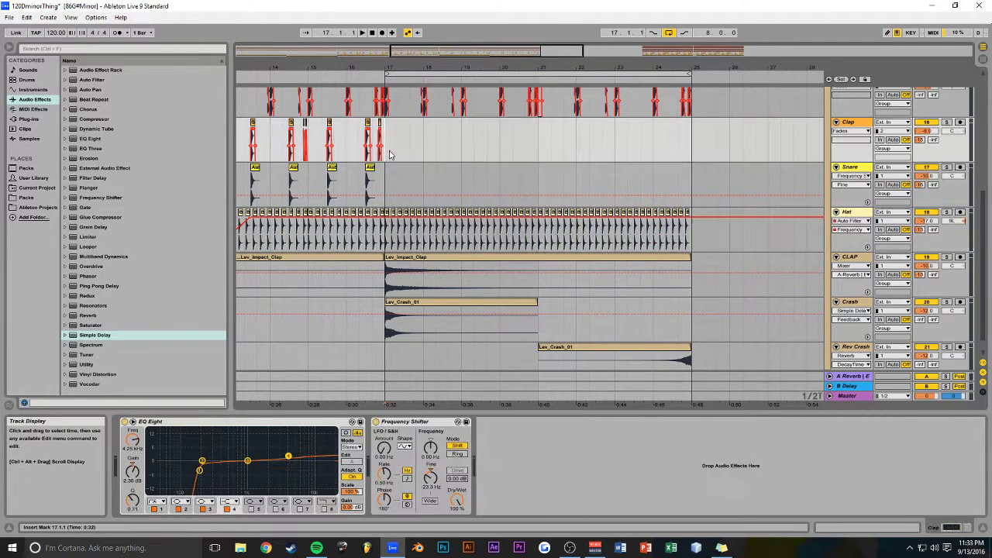
{"action": "key", "text": "ctrl+s"}
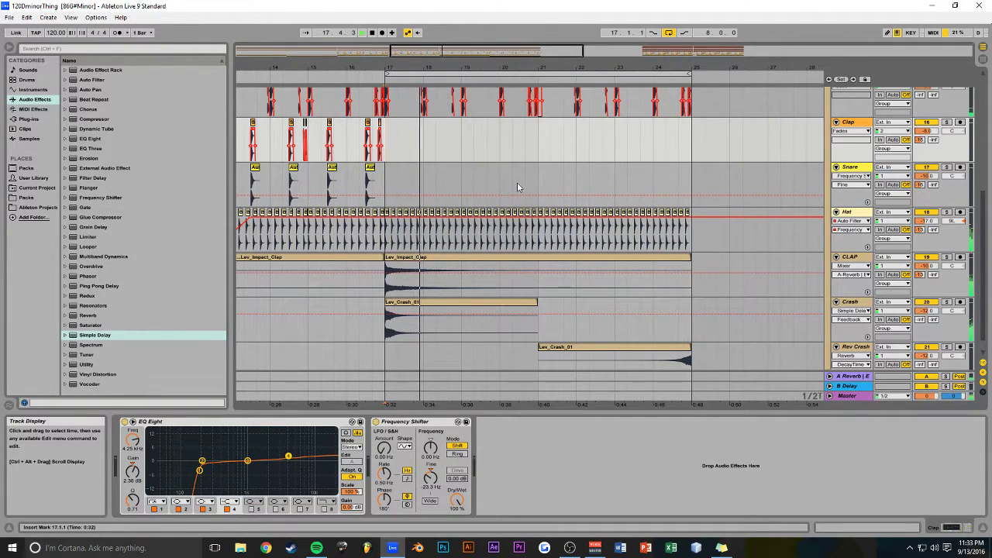
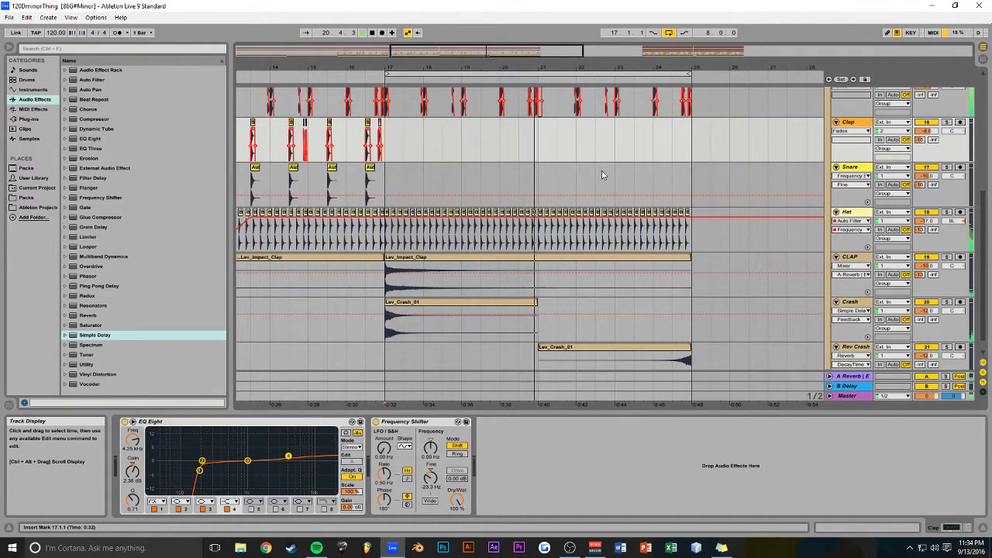
{"action": "scroll", "coordinate": [759, 187], "scroll_direction": "up", "scroll_amount": 15}
{"action": "mouse_move", "coordinate": [496, 51]}
{"action": "left_mouse_down"}
{"action": "mouse_move", "coordinate": [496, 14]}
{"action": "mouse_move", "coordinate": [542, 26]}
{"action": "mouse_move", "coordinate": [515, 82]}
{"action": "mouse_move", "coordinate": [492, 77]}
{"action": "mouse_move", "coordinate": [498, 51]}
{"action": "left_mouse_up"}
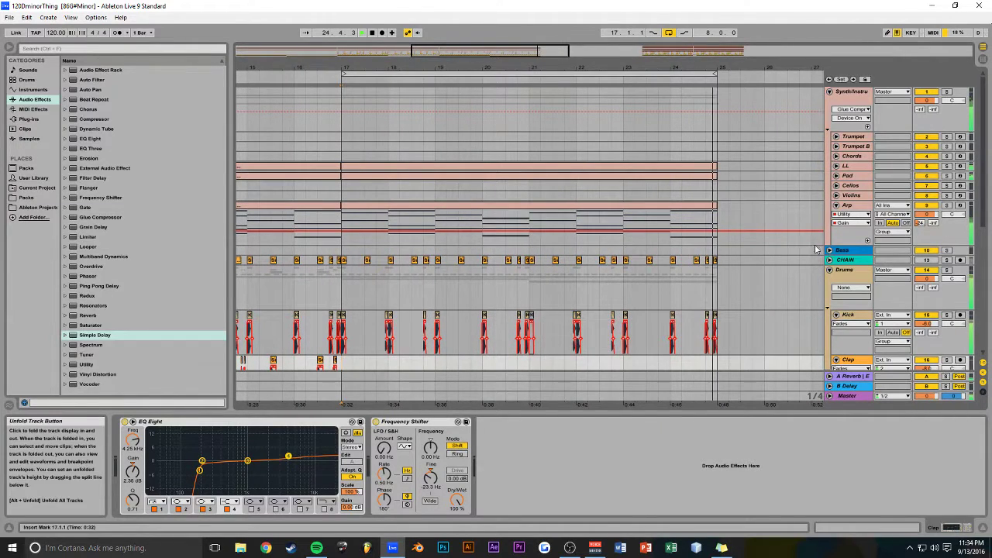
{"action": "scroll", "coordinate": [535, 246], "scroll_direction": "down", "scroll_amount": 2}
{"action": "scroll", "coordinate": [535, 246], "scroll_direction": "down", "scroll_amount": 2}
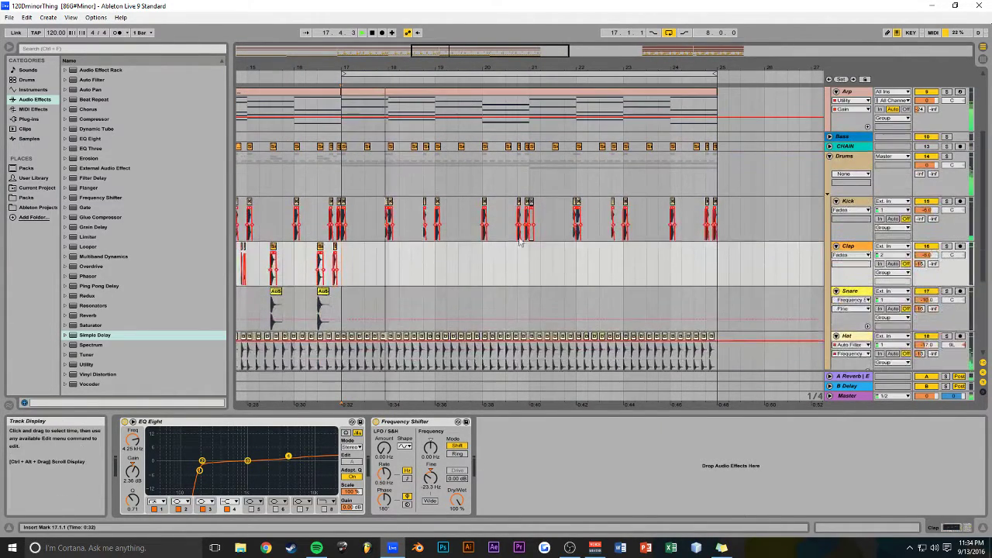
Lengthen the short kick clip at 18.4.1, smooth its fade-out and audition it
{"action": "left_click_drag", "start_coordinate": [335, 67], "coordinate": [239, 69]}
{"action": "key", "text": "space"}
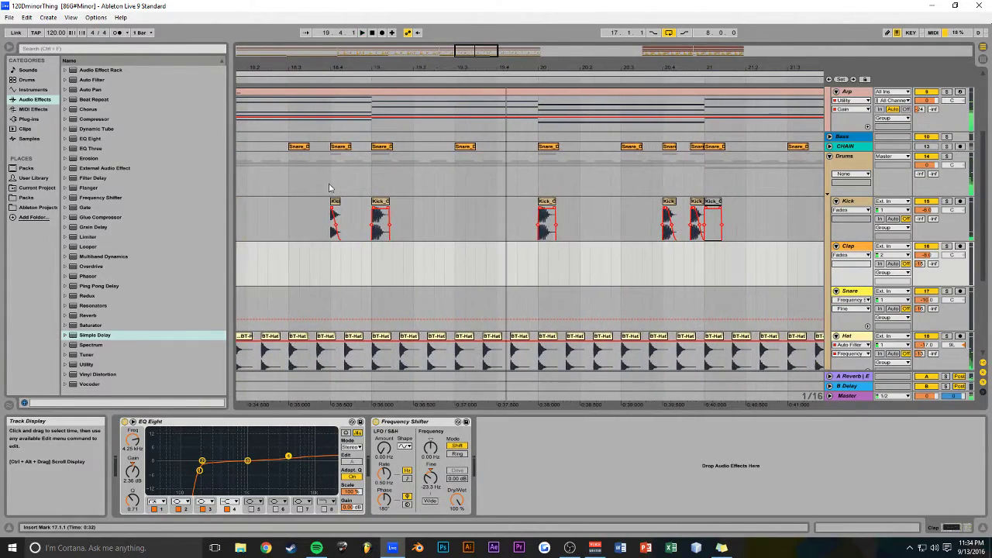
{"action": "left_click", "coordinate": [328, 188]}
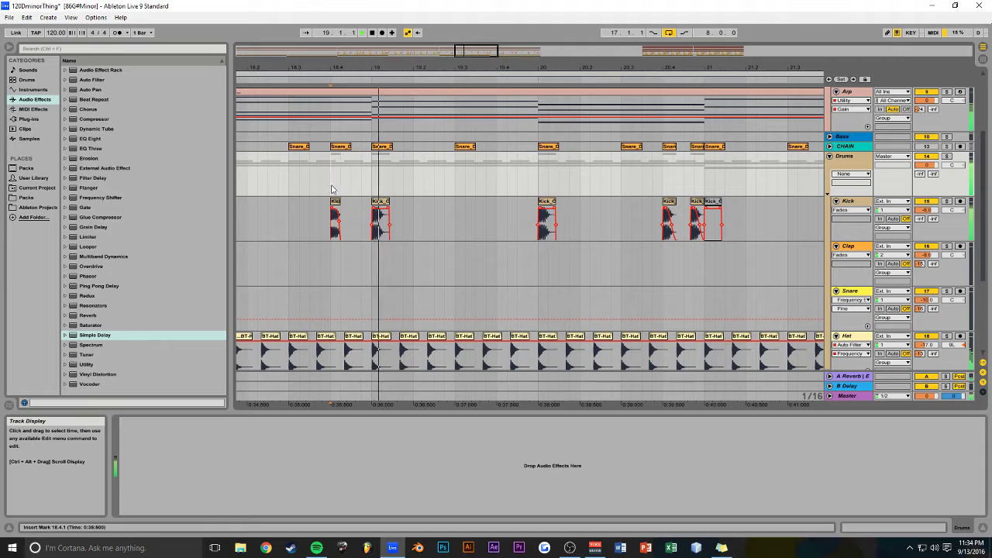
{"action": "left_click", "coordinate": [340, 205]}
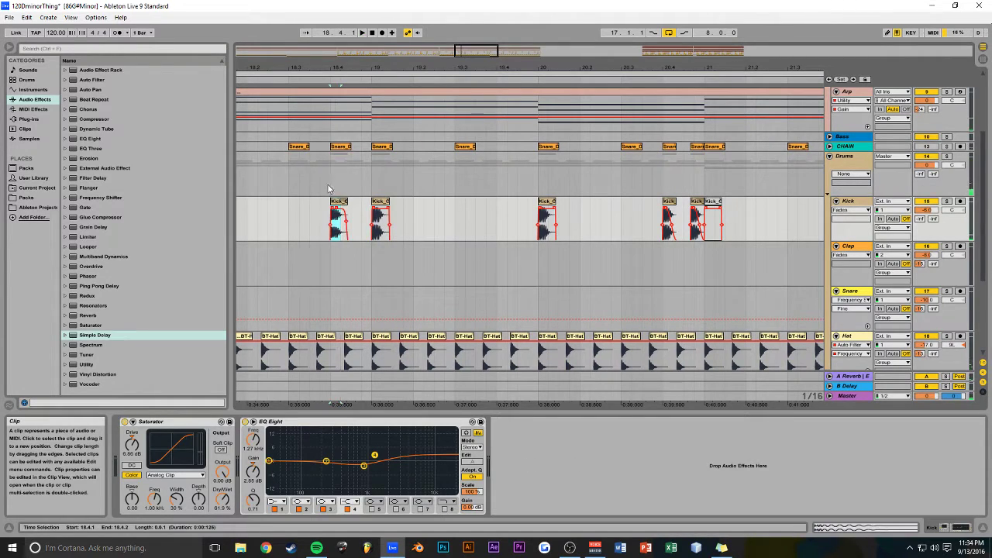
{"action": "left_click", "coordinate": [331, 181]}
Adjust the fade-out of the short kick clip at 17.4.4, audition it and save the set
{"action": "left_click_drag", "start_coordinate": [466, 66], "coordinate": [553, 42]}
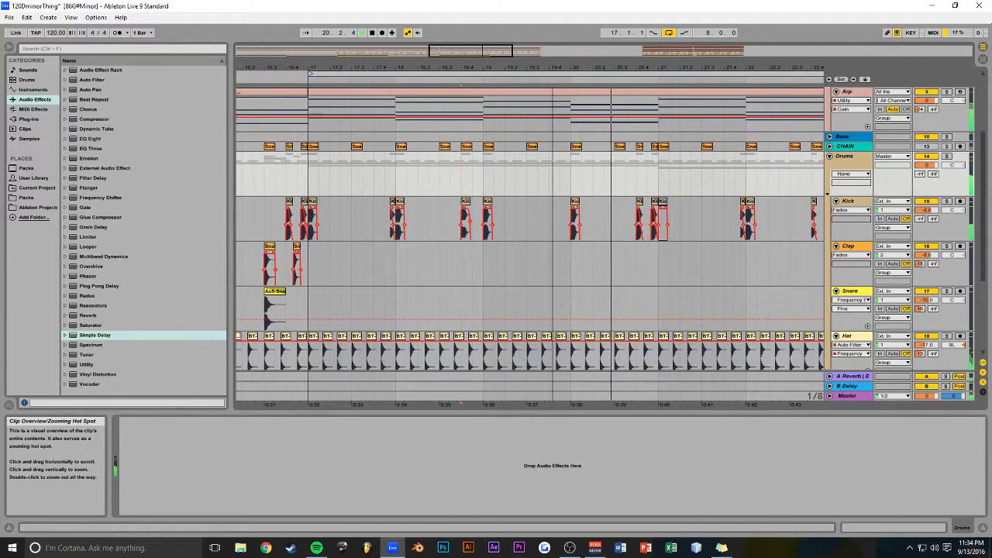
{"action": "left_click", "coordinate": [307, 184]}
{"action": "key", "text": "space"}
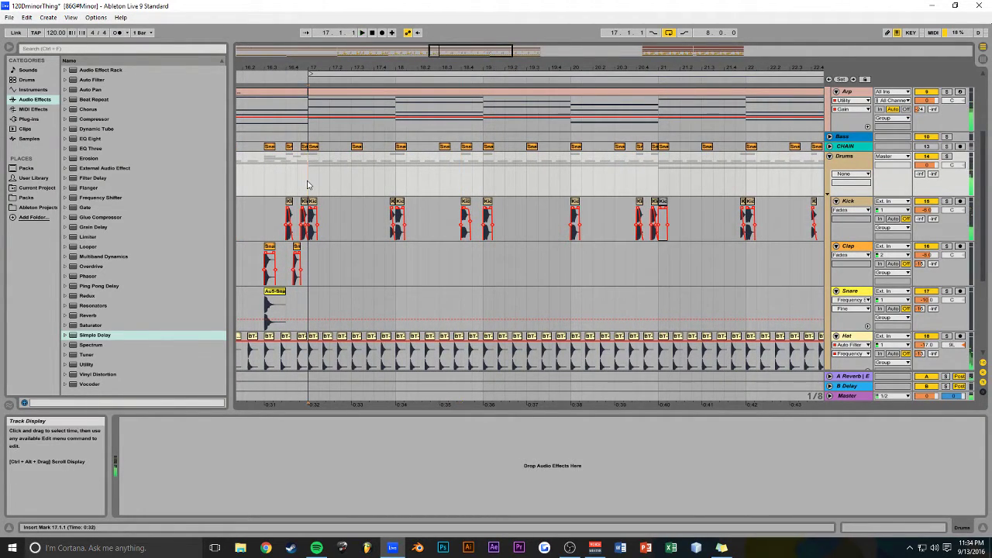
{"action": "left_click_drag", "start_coordinate": [469, 65], "coordinate": [640, 97]}
{"action": "key", "text": "space"}
{"action": "left_click", "coordinate": [411, 213]}
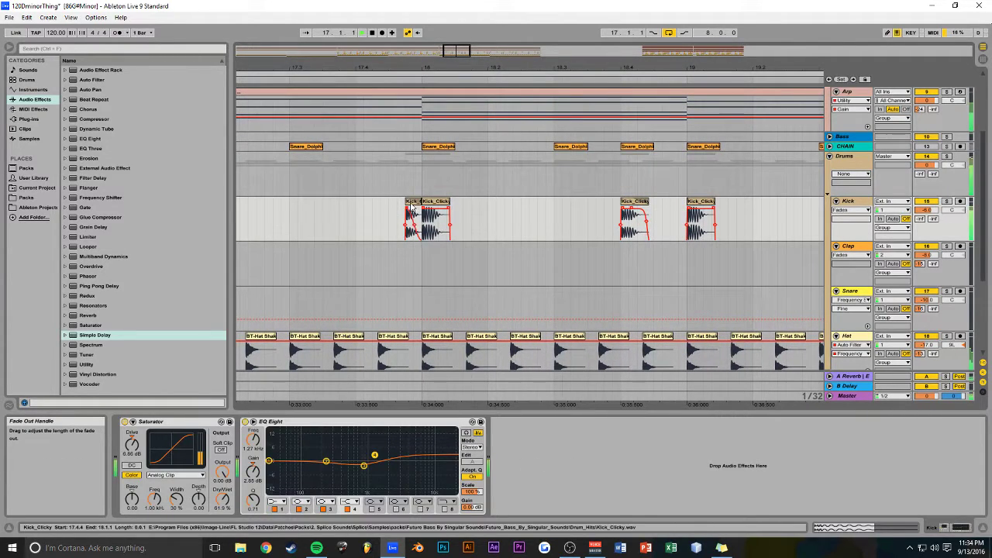
{"action": "left_click", "coordinate": [404, 184]}
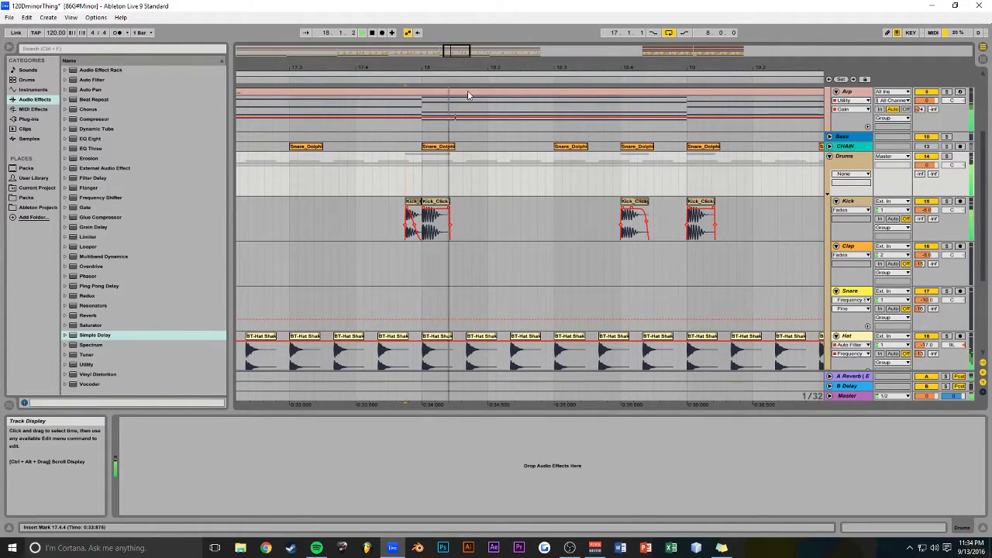
{"action": "left_click", "coordinate": [429, 201]}
{"action": "key", "text": "space"}
{"action": "key", "text": "ctrl+s"}
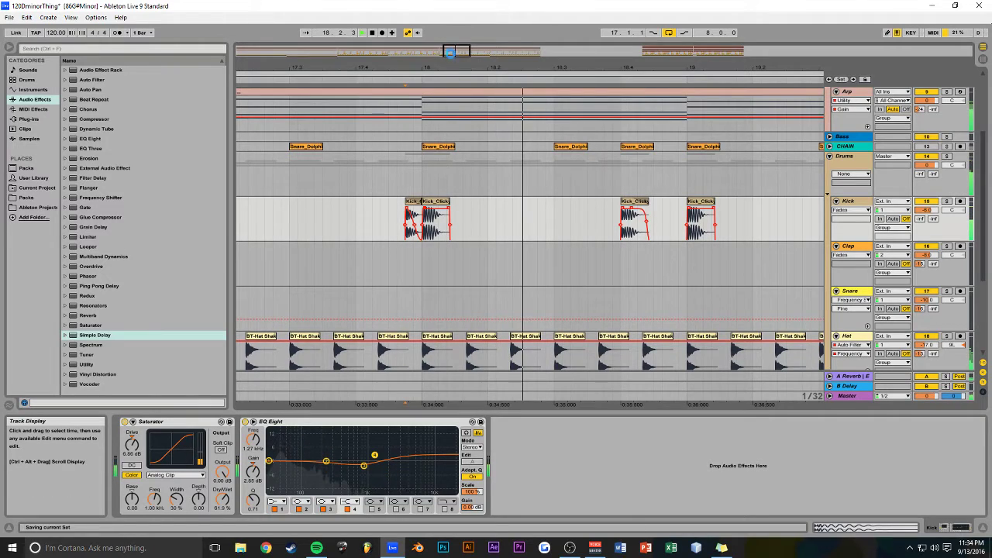
Adjust the fade of the short kick clip at 9.4.4, play from bar 9 and save the set
{"action": "left_click_drag", "start_coordinate": [451, 51], "coordinate": [407, 22]}
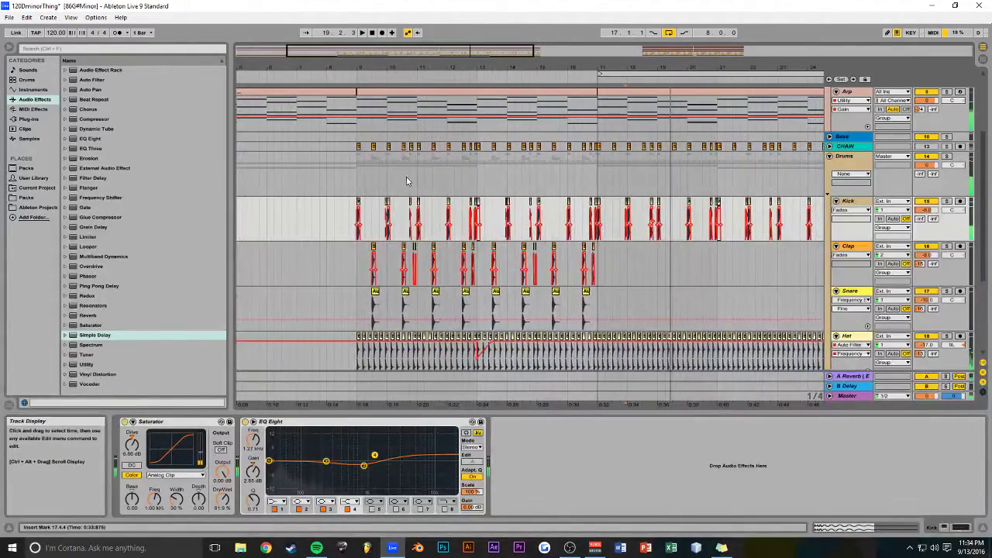
{"action": "left_click_drag", "start_coordinate": [457, 54], "coordinate": [447, 57]}
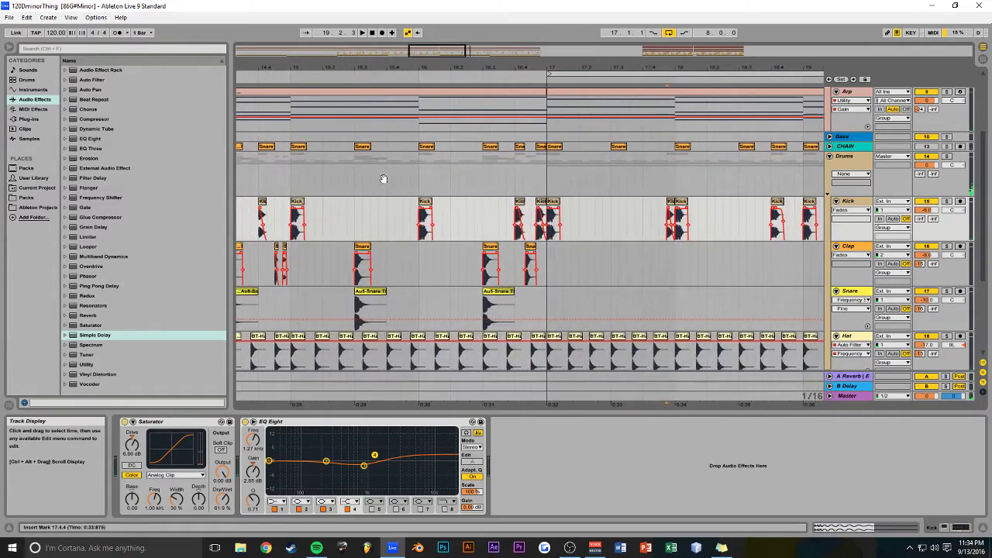
{"action": "left_click_drag", "start_coordinate": [407, 179], "coordinate": [451, 178]}
{"action": "left_click_drag", "start_coordinate": [387, 180], "coordinate": [538, 176]}
{"action": "left_click_drag", "start_coordinate": [463, 208], "coordinate": [522, 174]}
{"action": "left_click_drag", "start_coordinate": [366, 162], "coordinate": [600, 166]}
{"action": "left_click_drag", "start_coordinate": [446, 197], "coordinate": [556, 191]}
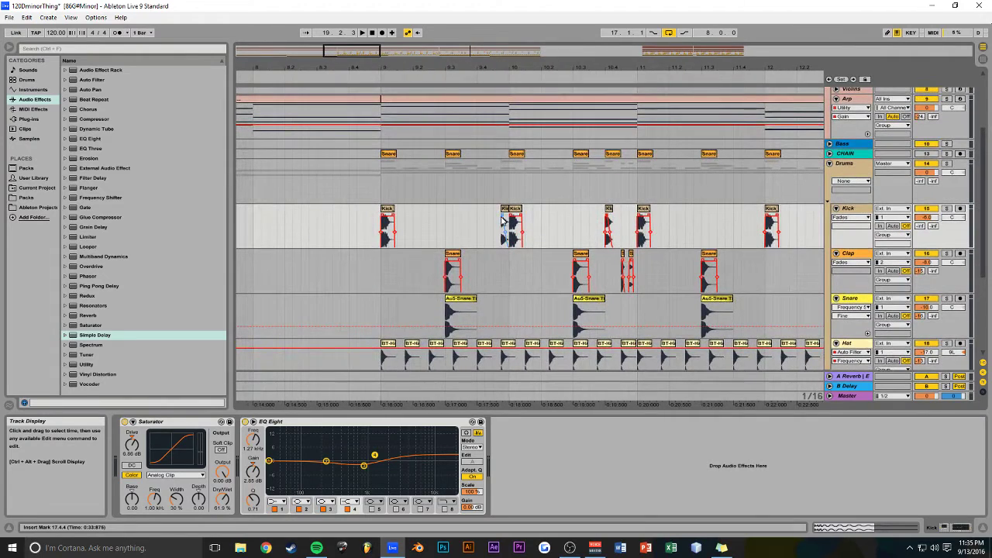
{"action": "left_click", "coordinate": [378, 195]}
{"action": "key", "text": "ctrl+s"}
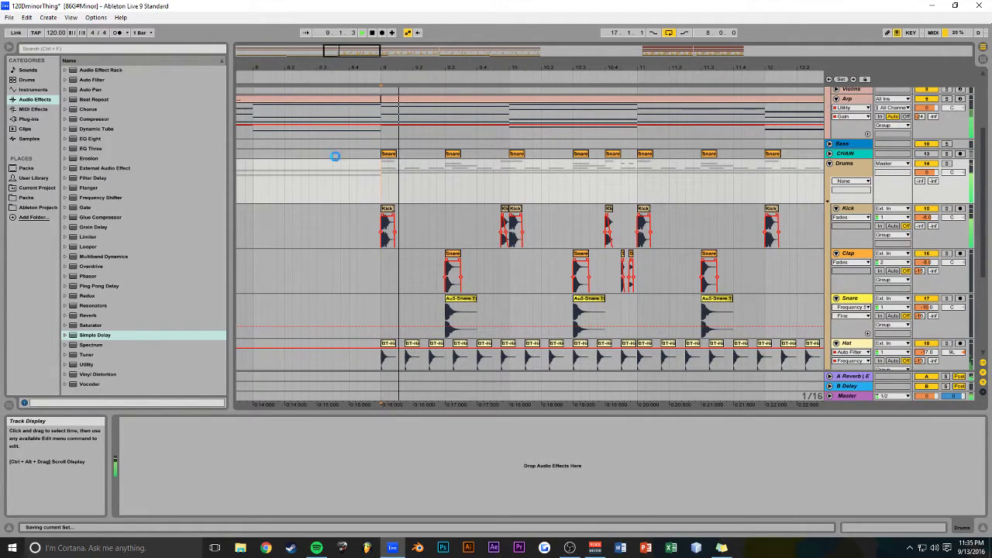
Review the whole arrangement during playback and inspect the kick hits around bar 10 again
{"action": "scroll", "coordinate": [355, 142], "scroll_direction": "up", "scroll_amount": 3}
{"action": "left_click_drag", "start_coordinate": [350, 49], "coordinate": [349, 15]}
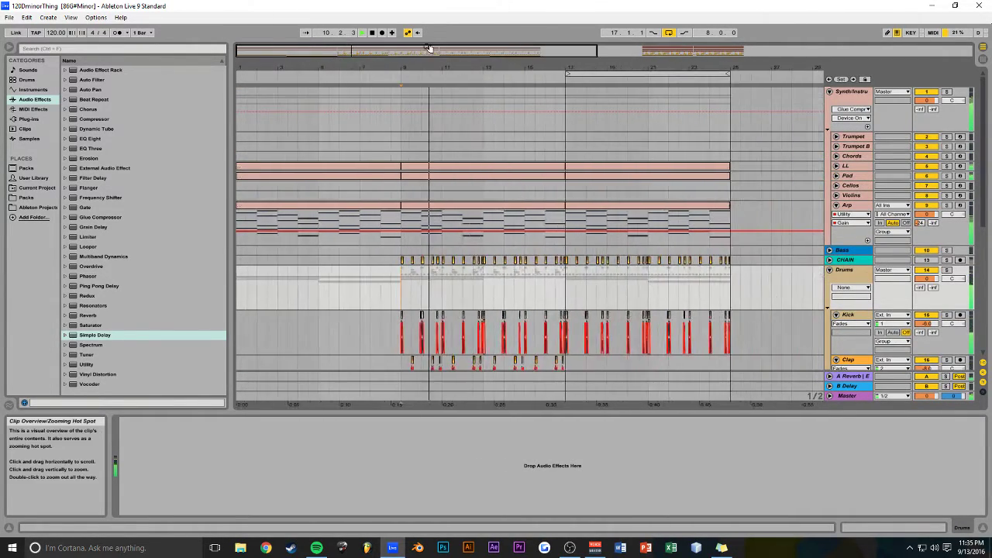
{"action": "scroll", "coordinate": [520, 208], "scroll_direction": "down", "scroll_amount": 3}
{"action": "left_click_drag", "start_coordinate": [390, 51], "coordinate": [354, 53]}
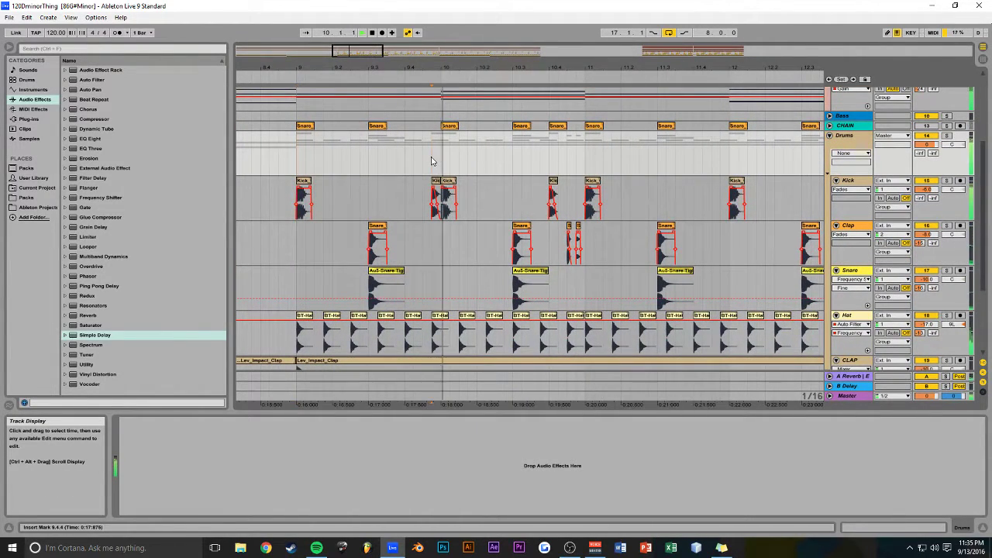
Play from bar 9, save the set and review the whole arrangement during playback
{"action": "left_click", "coordinate": [445, 192]}
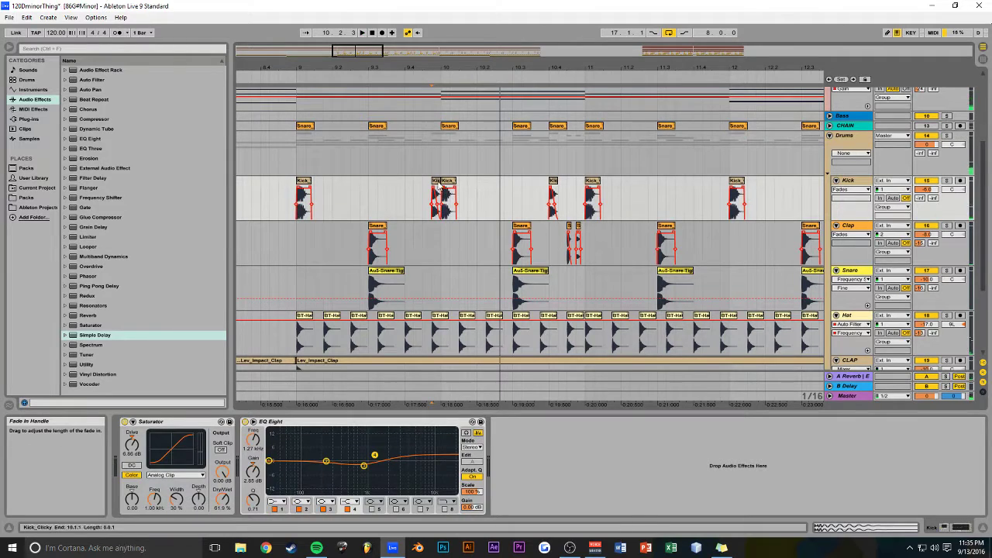
{"action": "left_click", "coordinate": [293, 166]}
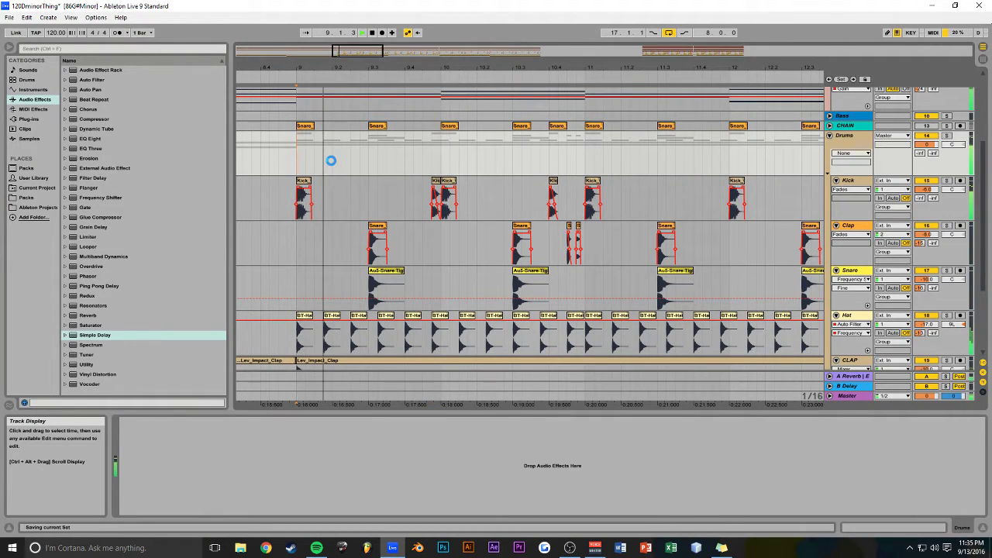
{"action": "double_click", "coordinate": [360, 55]}
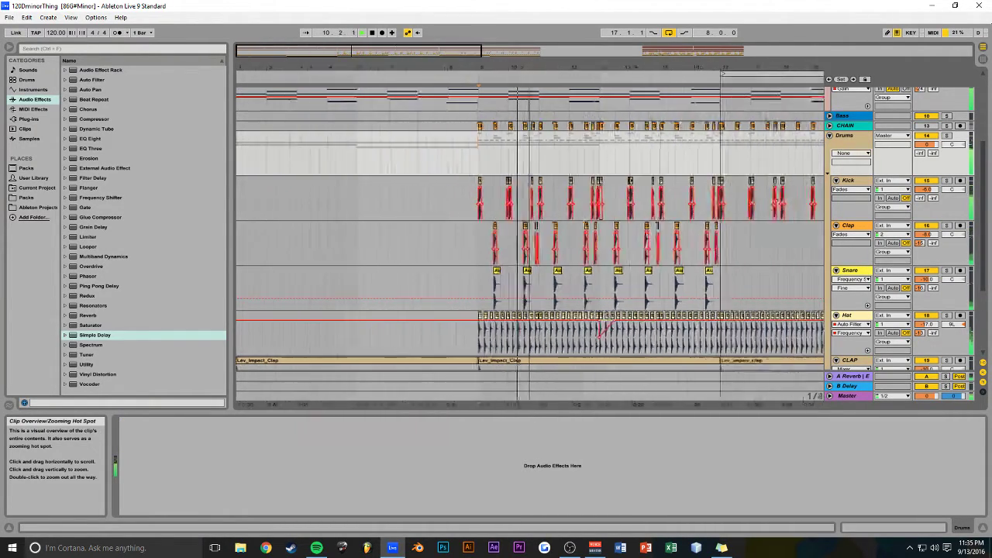
{"action": "scroll", "coordinate": [539, 204], "scroll_direction": "up", "scroll_amount": 4}
{"action": "scroll", "coordinate": [541, 203], "scroll_direction": "up", "scroll_amount": 1}
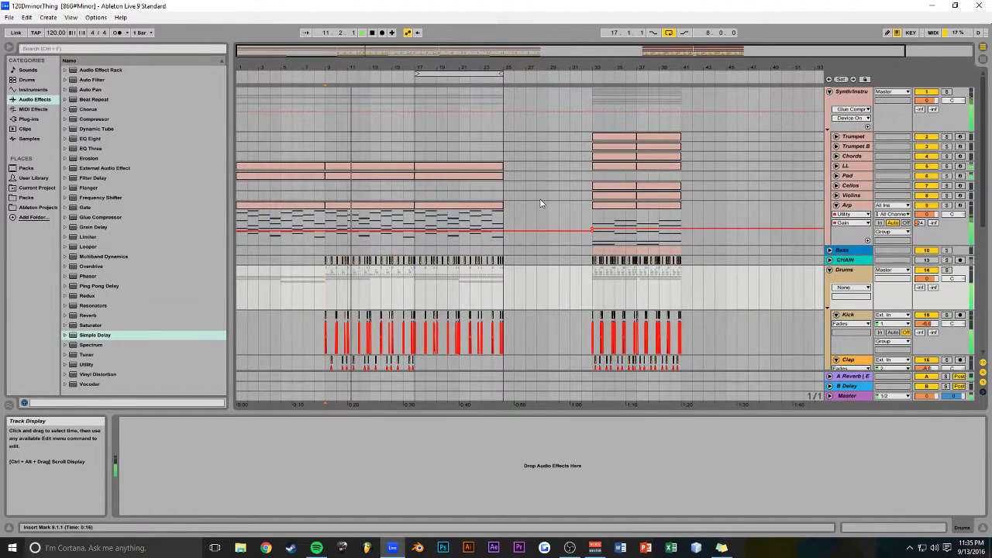
{"action": "scroll", "coordinate": [538, 180], "scroll_direction": "down", "scroll_amount": 2}
{"action": "scroll", "coordinate": [527, 179], "scroll_direction": "up", "scroll_amount": 3}
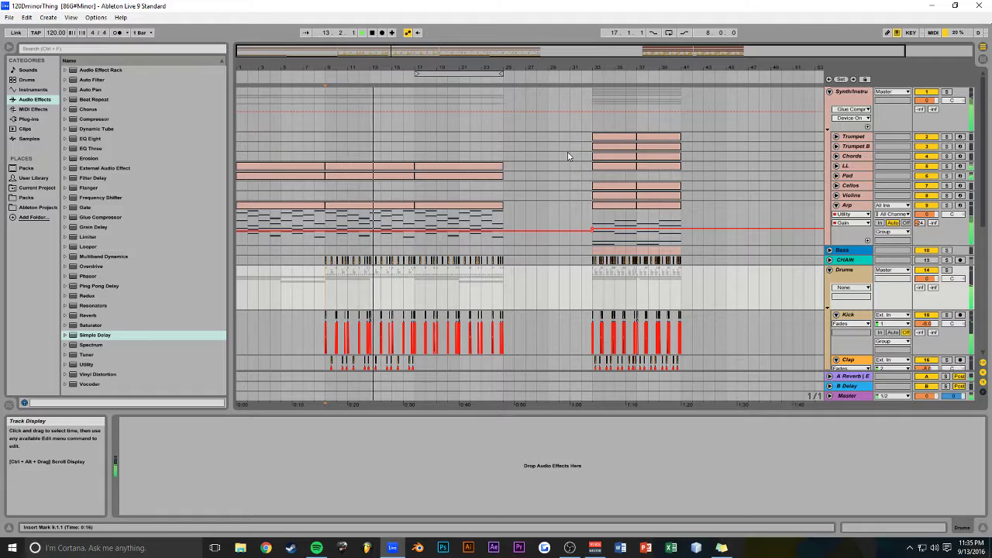
{"action": "scroll", "coordinate": [510, 142], "scroll_direction": "down", "scroll_amount": 10}
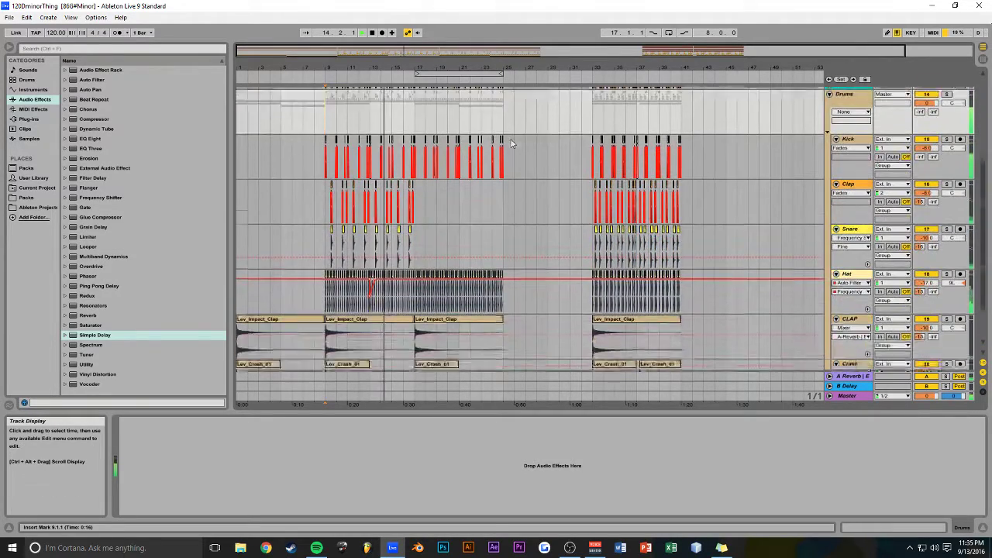
Adjust the fade of the short kick clip just before bar 13 and audition it
{"action": "left_click_drag", "start_coordinate": [372, 54], "coordinate": [411, 170]}
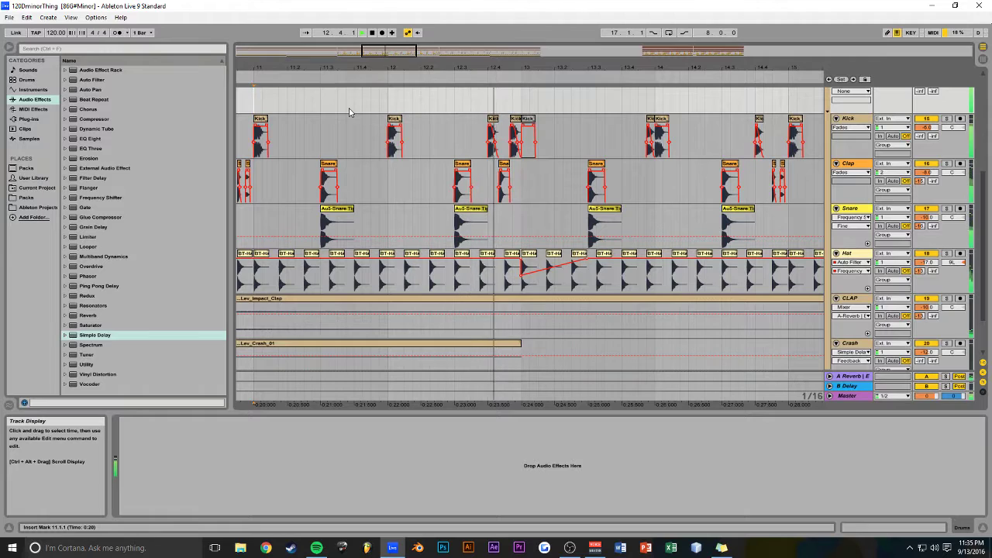
{"action": "left_click_drag", "start_coordinate": [401, 67], "coordinate": [260, 68]}
{"action": "key", "text": "space"}
{"action": "left_click", "coordinate": [517, 128]}
{"action": "left_click", "coordinate": [518, 106]}
{"action": "key", "text": "space"}
Adjust the fades of the remaining short kick clips up to bar 25 and save the set
{"action": "left_click_drag", "start_coordinate": [423, 52], "coordinate": [455, 55]}
{"action": "left_click_drag", "start_coordinate": [458, 134], "coordinate": [307, 134]}
{"action": "left_click_drag", "start_coordinate": [598, 147], "coordinate": [346, 151]}
{"action": "left_click_drag", "start_coordinate": [508, 143], "coordinate": [305, 146]}
{"action": "left_click", "coordinate": [428, 140]}
{"action": "left_click_drag", "start_coordinate": [521, 142], "coordinate": [370, 144]}
{"action": "key", "text": "ctrl+s"}
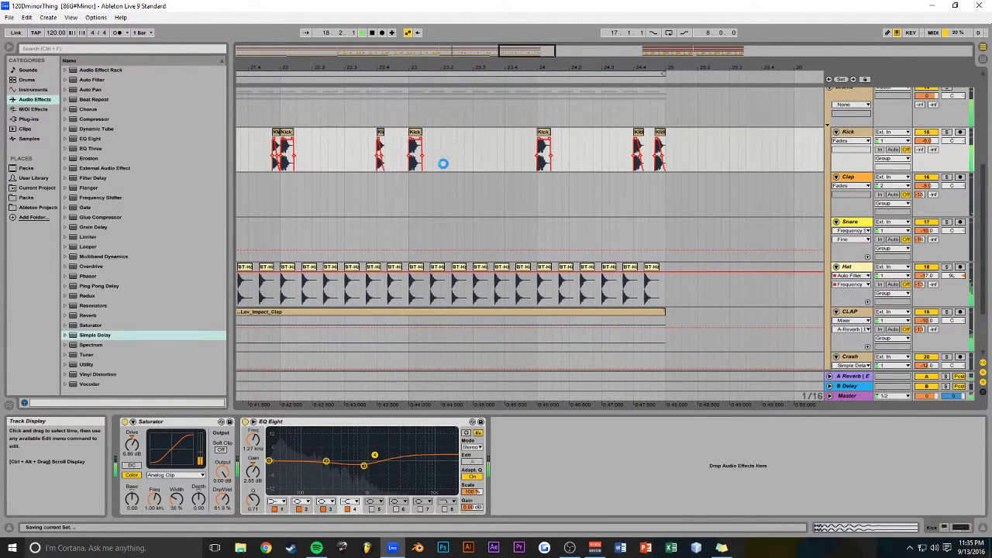
Delete the existing hat clips in the section from bar 17 to bar 25
{"action": "scroll", "coordinate": [444, 163], "scroll_direction": "up", "scroll_amount": 3}
{"action": "left_click_drag", "start_coordinate": [552, 53], "coordinate": [553, 55]}
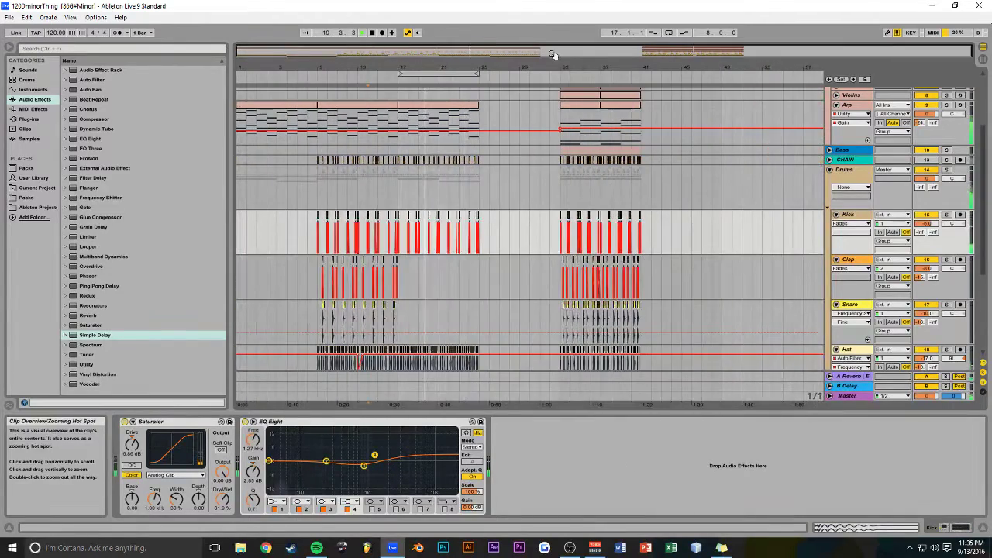
{"action": "scroll", "coordinate": [514, 250], "scroll_direction": "up", "scroll_amount": 4}
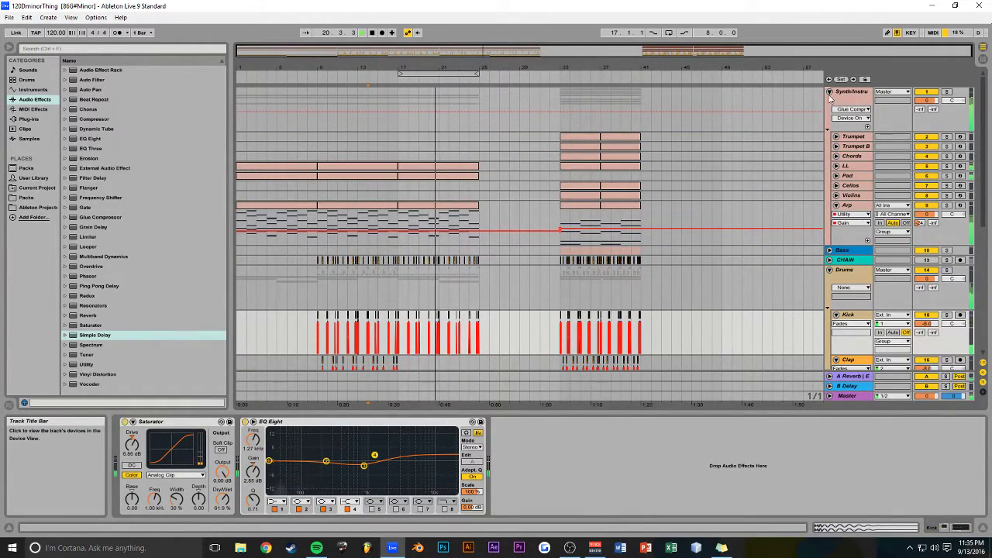
{"action": "scroll", "coordinate": [598, 249], "scroll_direction": "down", "scroll_amount": 8}
{"action": "left_click_drag", "start_coordinate": [421, 67], "coordinate": [426, 111]}
{"action": "key", "text": "space"}
{"action": "left_click_drag", "start_coordinate": [721, 220], "coordinate": [333, 227]}
{"action": "key", "text": "Delete"}
Duplicate the hat hit at eighth-note spacing to fill bar 17 and audition it from 17.1.1
{"action": "left_click_drag", "start_coordinate": [366, 68], "coordinate": [545, 124]}
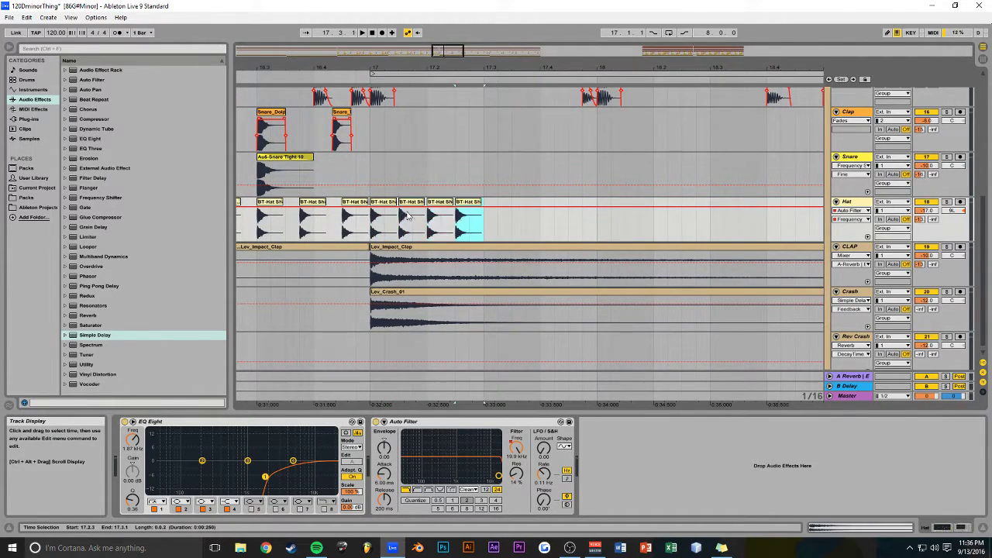
{"action": "key", "text": "ctrl+d"}
{"action": "key", "text": "ctrl+d"}
{"action": "key", "text": "ctrl+d"}
{"action": "left_click", "coordinate": [366, 168]}
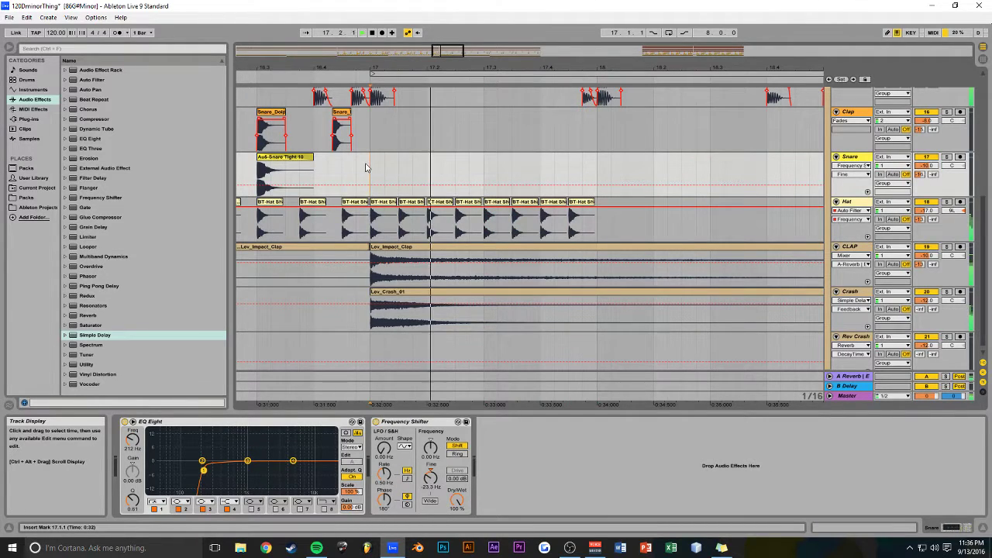
{"action": "key", "text": "space"}
Duplicate bar 17's eighth-note hats through to bar 25, save the set and play from bar 17
{"action": "left_click_drag", "start_coordinate": [601, 207], "coordinate": [368, 205]}
{"action": "left_click_drag", "start_coordinate": [380, 68], "coordinate": [369, 11]}
{"action": "key", "text": "ctrl+d"}
{"action": "key", "text": "ctrl+d"}
{"action": "key", "text": "ctrl+d"}
{"action": "key", "text": "ctrl+d"}
{"action": "key", "text": "ctrl+d"}
{"action": "key", "text": "ctrl+d"}
{"action": "key", "text": "ctrl+d"}
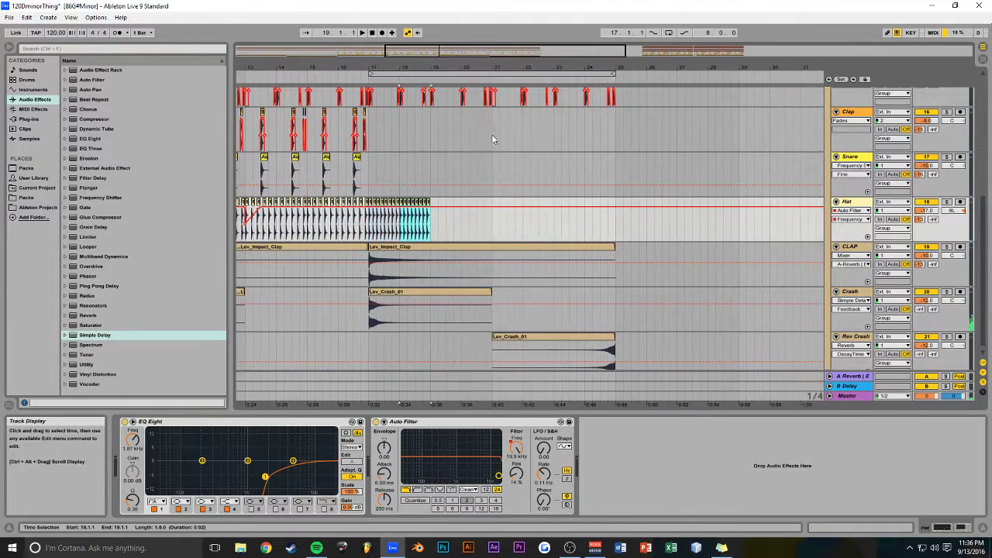
{"action": "key", "text": "ctrl+s"}
{"action": "left_click", "coordinate": [370, 172]}
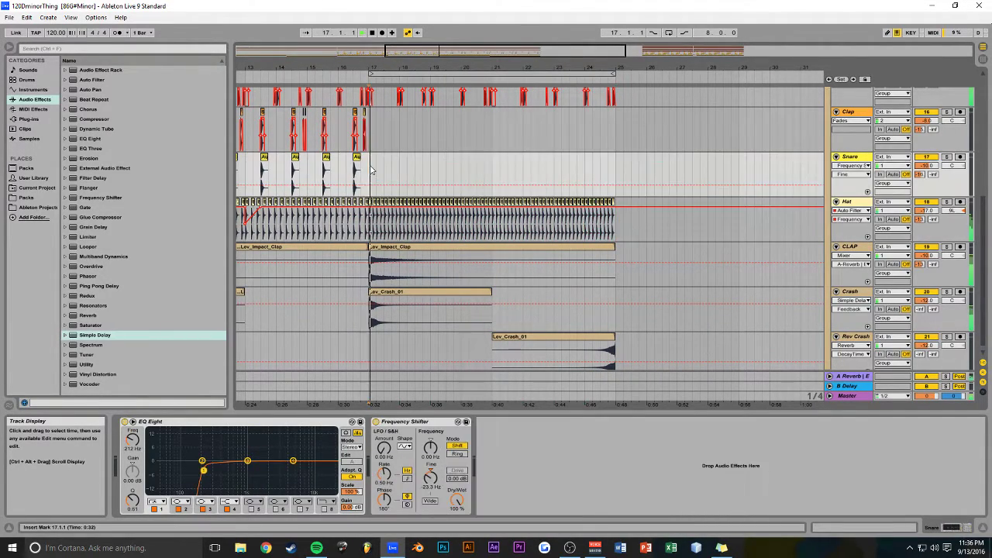
Duplicate the eight-bar Rev Crash region at the song's start so a reversed crash leads into bar 17
{"action": "left_click_drag", "start_coordinate": [419, 53], "coordinate": [445, 19]}
{"action": "scroll", "coordinate": [428, 217], "scroll_direction": "down", "scroll_amount": 1}
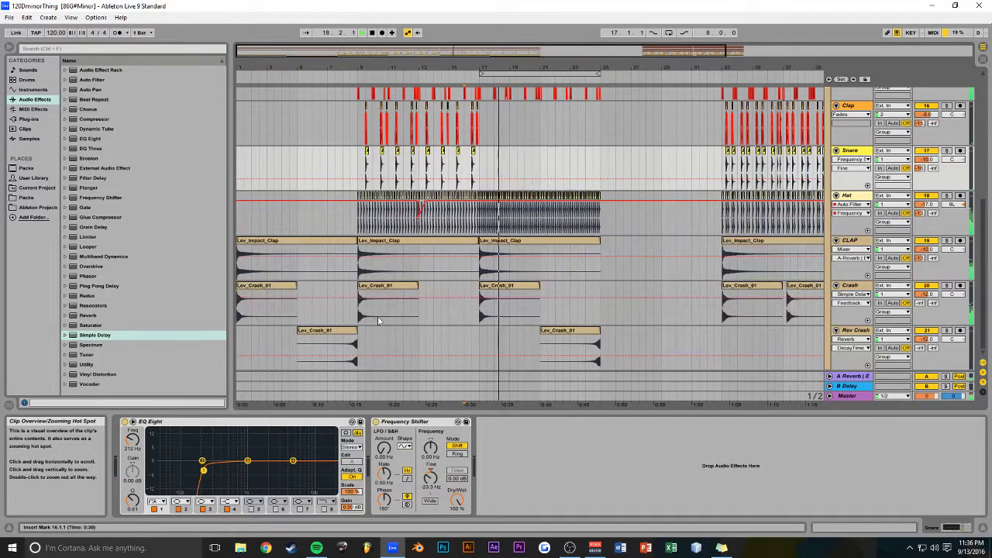
{"action": "left_click", "coordinate": [418, 339]}
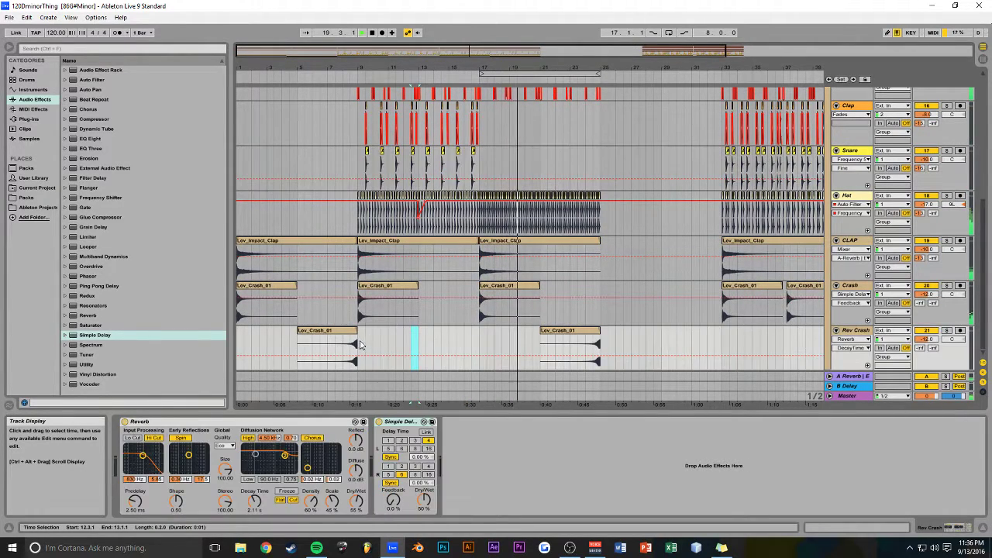
{"action": "left_click_drag", "start_coordinate": [359, 344], "coordinate": [239, 341]}
{"action": "key", "text": "ctrl+d"}
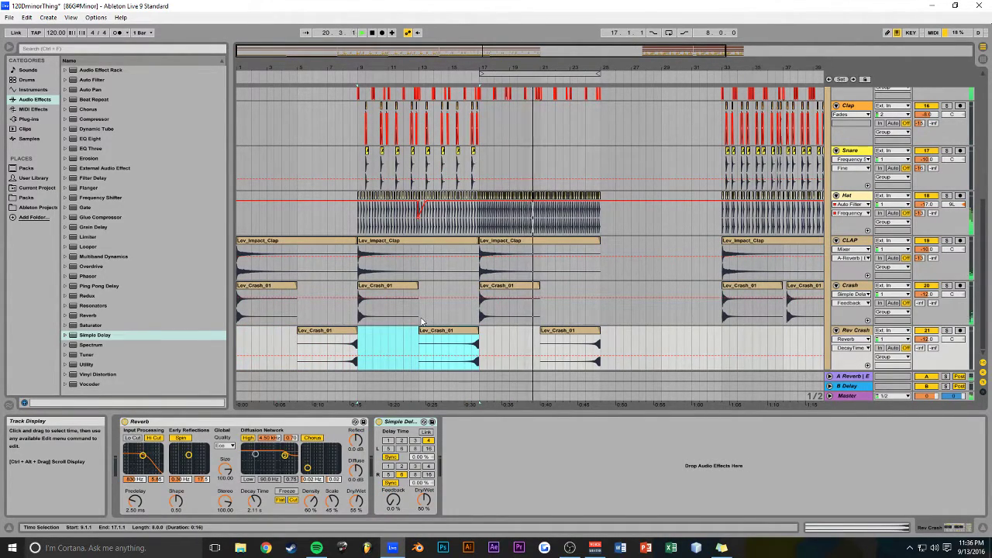
Duplicate the Crash clips at bars 17 and 9 to bars 21 and 13, and play from bar 9
{"action": "left_click", "coordinate": [511, 287]}
{"action": "key", "text": "ctrl+d"}
{"action": "left_click", "coordinate": [402, 290]}
{"action": "key", "text": "ctrl+d"}
{"action": "key", "text": "space"}
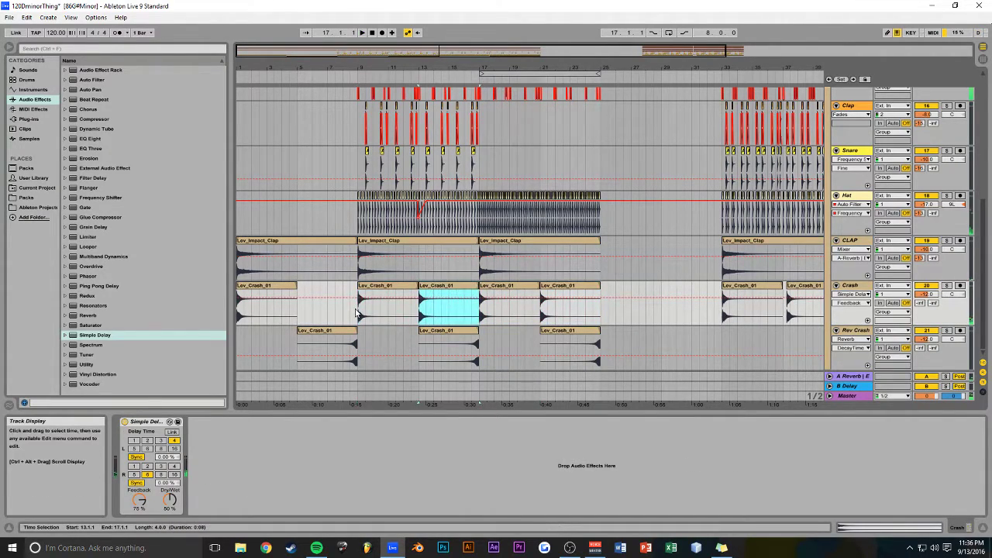
{"action": "key", "text": "space"}
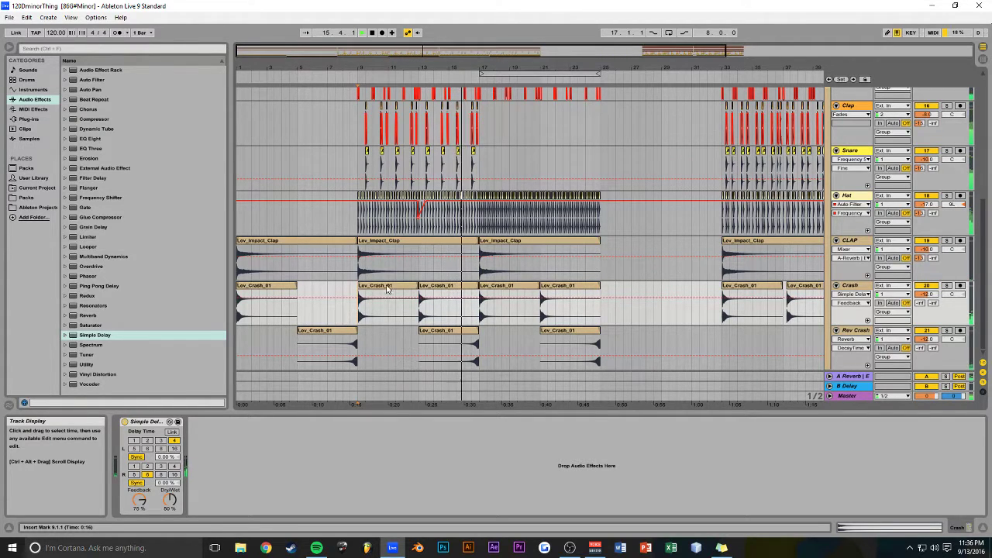
Automate the Hat track's Auto Filter frequency to dip at bar 17 and rise gradually, and audition it from 16.4.1
{"action": "scroll", "coordinate": [632, 222], "scroll_direction": "up", "scroll_amount": 3}
{"action": "scroll", "coordinate": [632, 222], "scroll_direction": "down", "scroll_amount": 2}
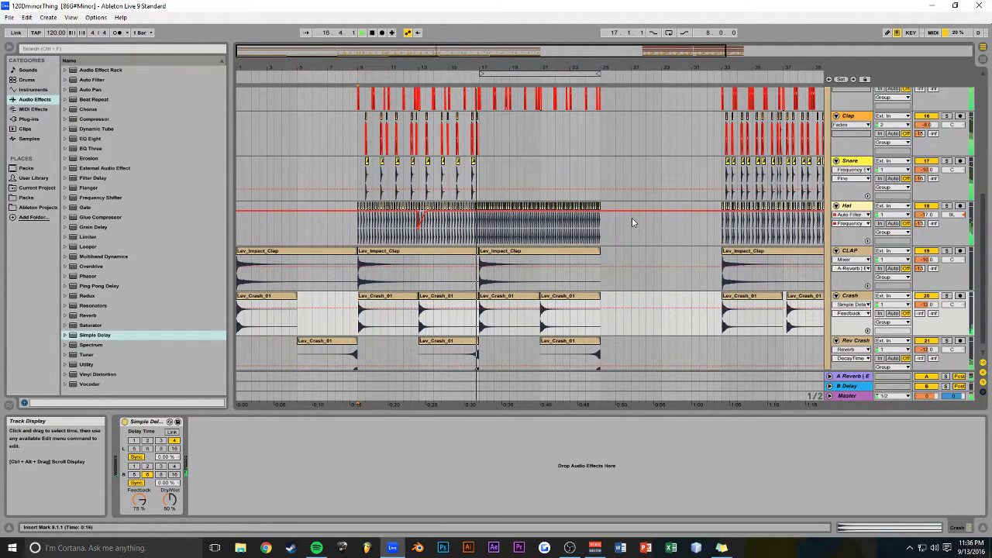
{"action": "scroll", "coordinate": [635, 222], "scroll_direction": "up", "scroll_amount": 4}
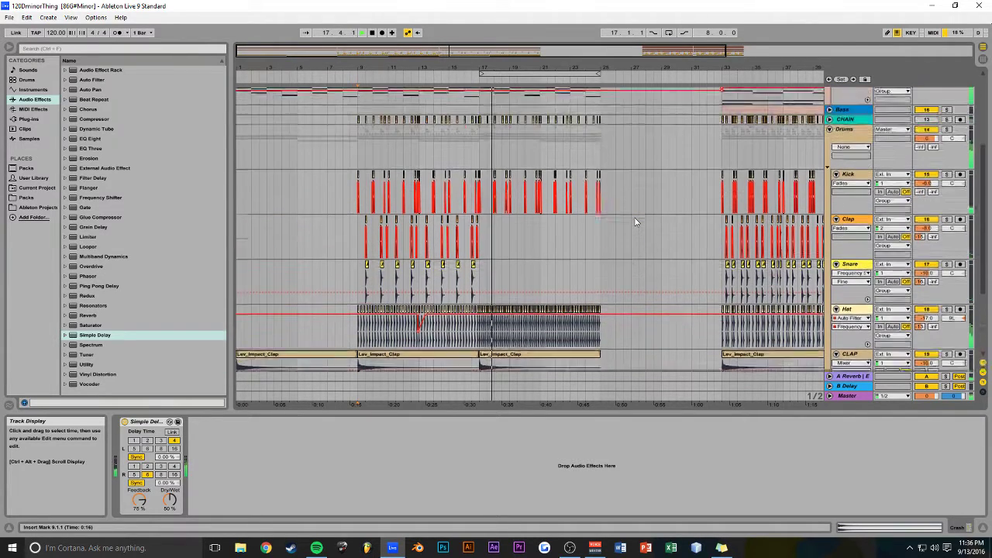
{"action": "left_click", "coordinate": [848, 269]}
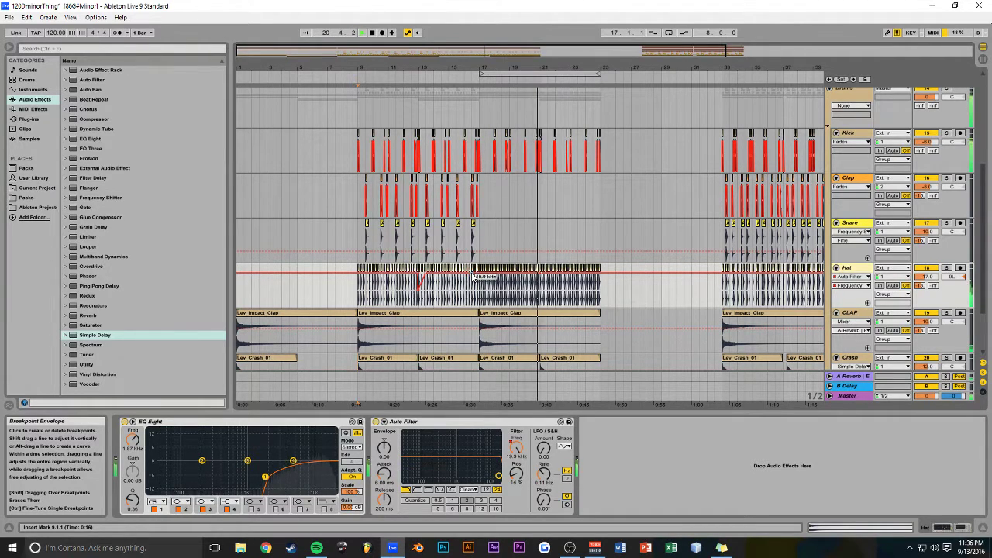
{"action": "left_click_drag", "start_coordinate": [477, 51], "coordinate": [454, 51]}
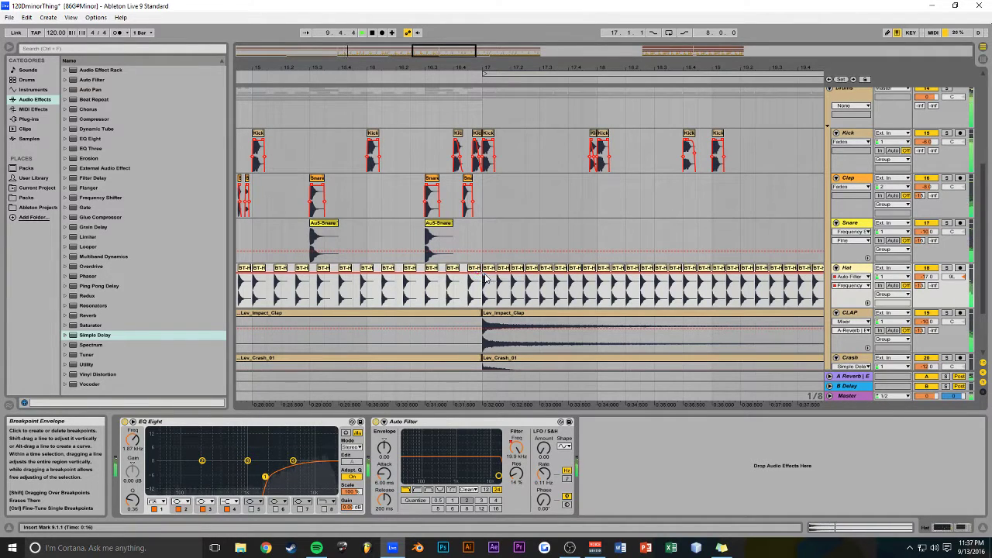
{"action": "left_click_drag", "start_coordinate": [459, 49], "coordinate": [476, 48]}
{"action": "key", "text": "space"}
{"action": "key", "text": "space"}
{"action": "left_click", "coordinate": [516, 238]}
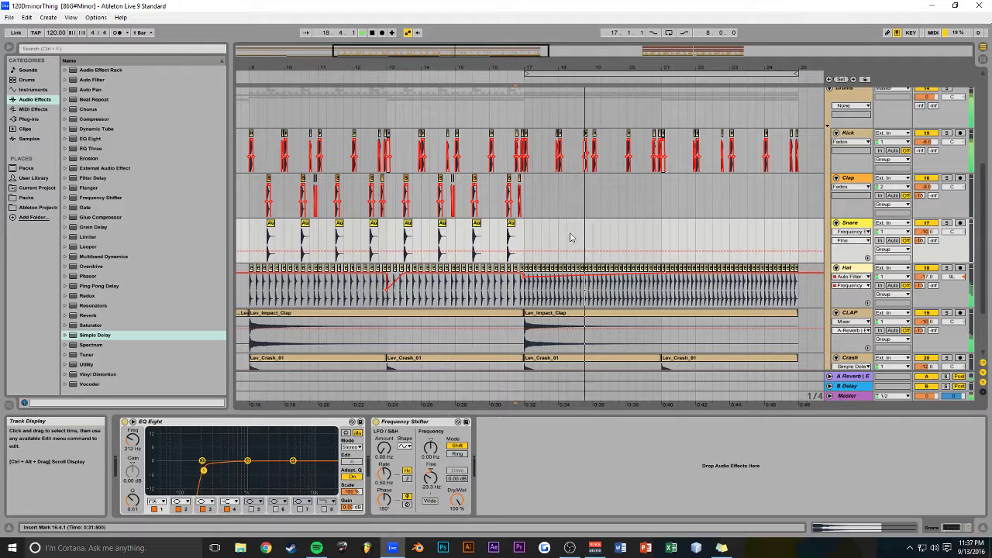
Review the arrangement's upper tracks and play the full section from bar 33
{"action": "left_click_drag", "start_coordinate": [539, 54], "coordinate": [538, 11]}
{"action": "scroll", "coordinate": [620, 246], "scroll_direction": "up", "scroll_amount": 5}
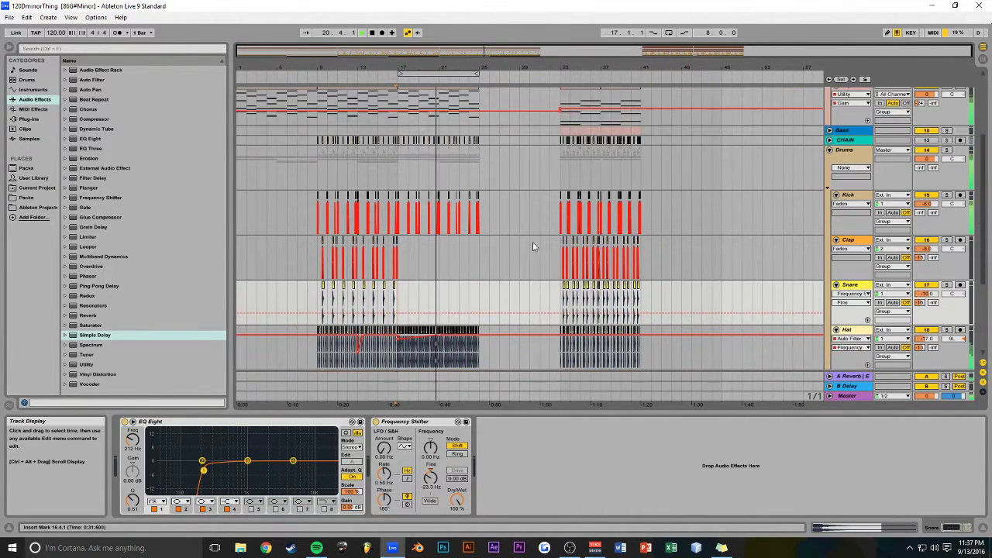
{"action": "left_click_drag", "start_coordinate": [459, 53], "coordinate": [554, 100]}
{"action": "left_click", "coordinate": [616, 119]}
{"action": "key", "text": "space"}
{"action": "key", "text": "space"}
{"action": "mouse_move", "coordinate": [525, 67]}
{"action": "left_mouse_down"}
{"action": "mouse_move", "coordinate": [553, 94]}
{"action": "mouse_move", "coordinate": [593, 87]}
{"action": "mouse_move", "coordinate": [534, 68]}
{"action": "left_mouse_up"}
{"action": "scroll", "coordinate": [658, 186], "scroll_direction": "up", "scroll_amount": 3}
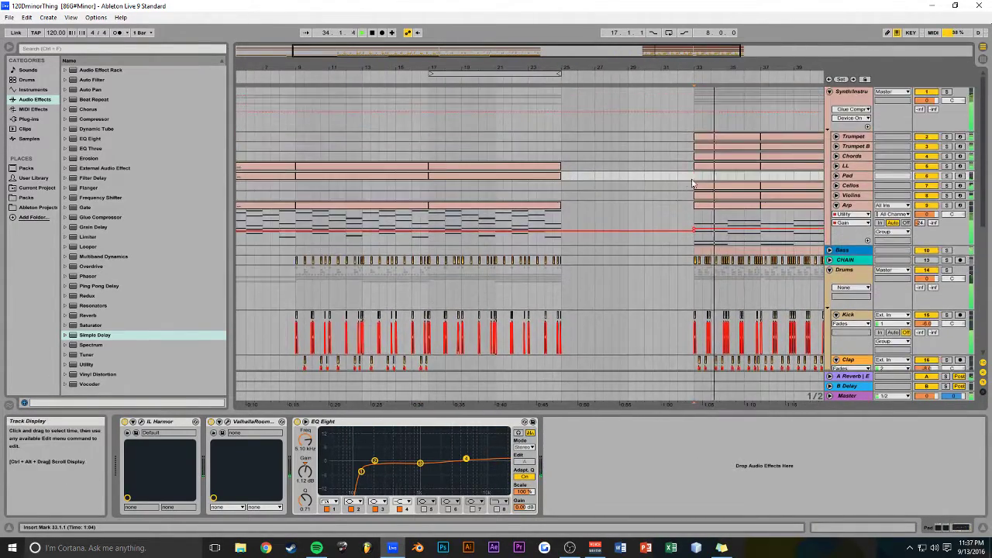
Copy the Chords clip from bar 33 to bar 17, duplicate it to bar 21 and audition the result
{"action": "left_click", "coordinate": [836, 158]}
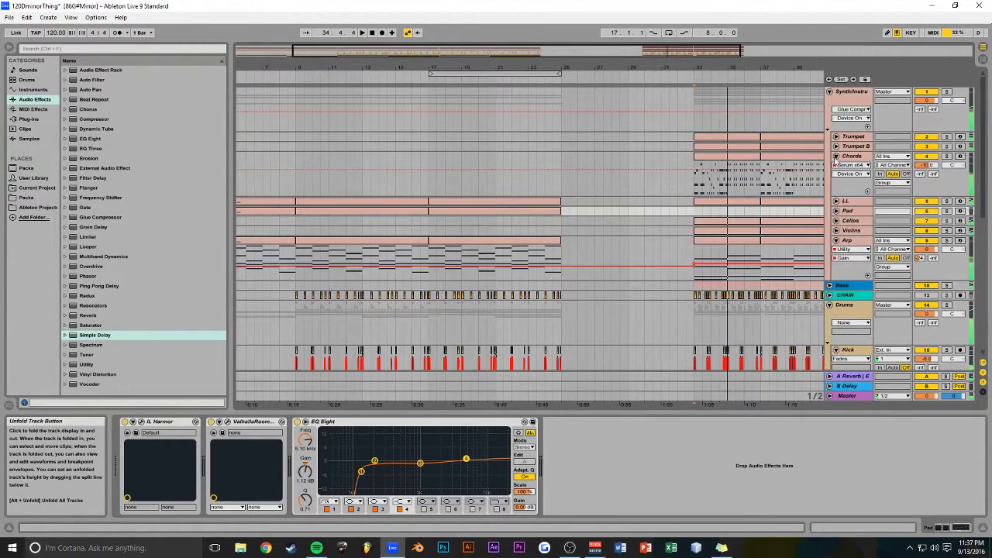
{"action": "left_click", "coordinate": [720, 161]}
{"action": "left_click_drag", "start_coordinate": [719, 160], "coordinate": [452, 172]}
{"action": "key", "text": "ctrl+d"}
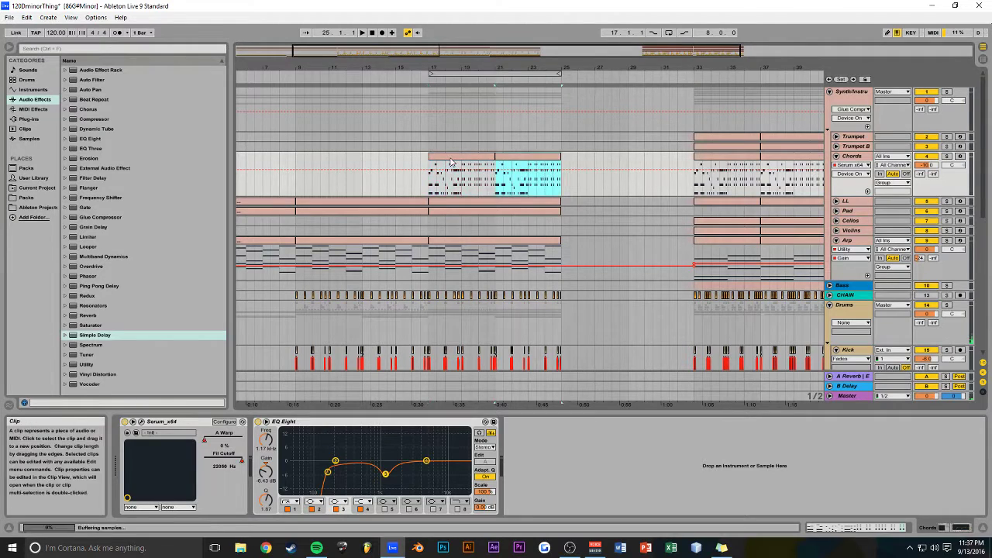
{"action": "left_click", "coordinate": [431, 145]}
{"action": "key", "text": "space"}
Add an Auto Filter to the Chords track and raise its cutoff frequency
{"action": "mouse_move", "coordinate": [449, 52]}
{"action": "left_mouse_down"}
{"action": "mouse_move", "coordinate": [449, 95]}
{"action": "mouse_move", "coordinate": [459, 42]}
{"action": "left_mouse_up"}
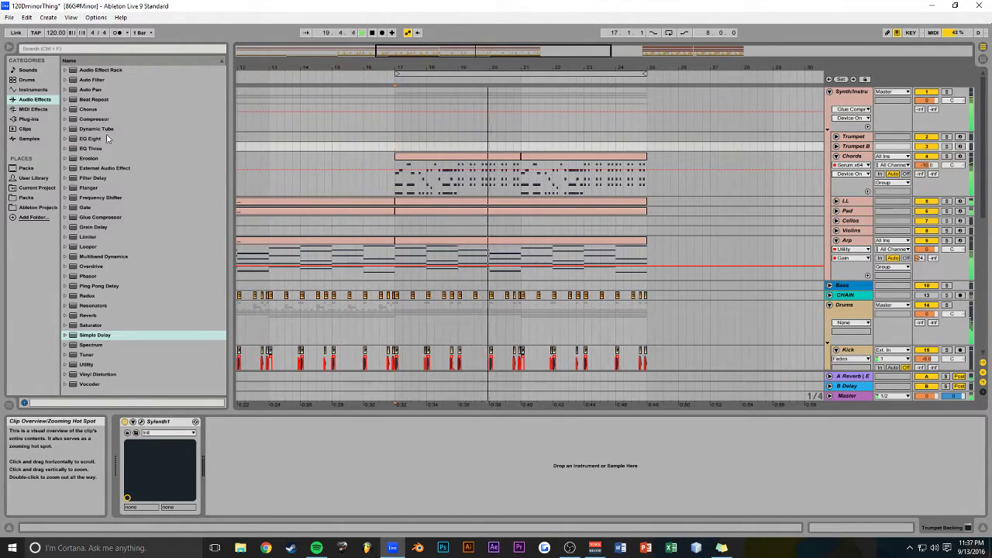
{"action": "left_click", "coordinate": [99, 81]}
{"action": "left_click_drag", "start_coordinate": [476, 160], "coordinate": [476, 160]}
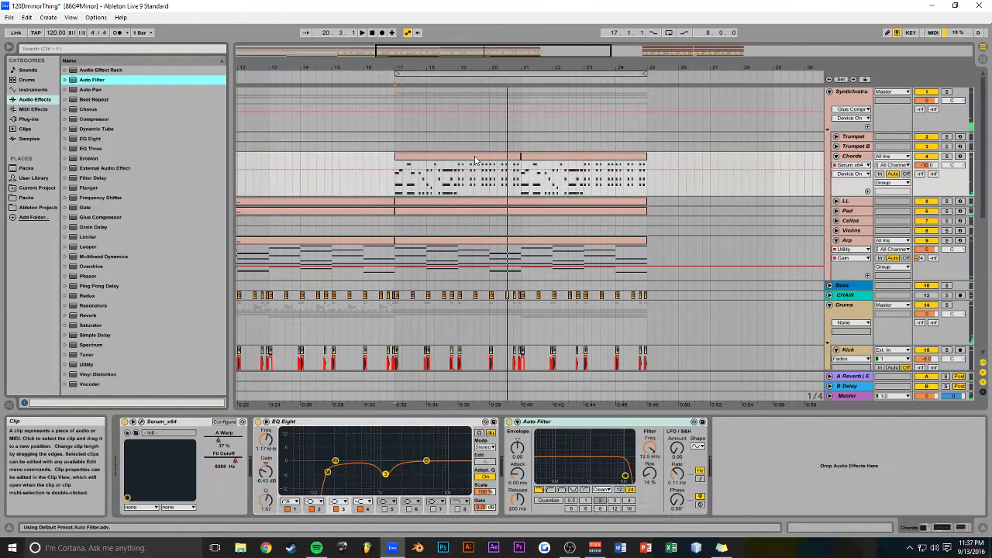
{"action": "left_click_drag", "start_coordinate": [650, 449], "coordinate": [649, 423]}
Automate the Chords filter frequency from 215 Hz at bar 17 up to fully open at bar 25, audition it soloed and save
{"action": "left_click_drag", "start_coordinate": [397, 166], "coordinate": [397, 179]}
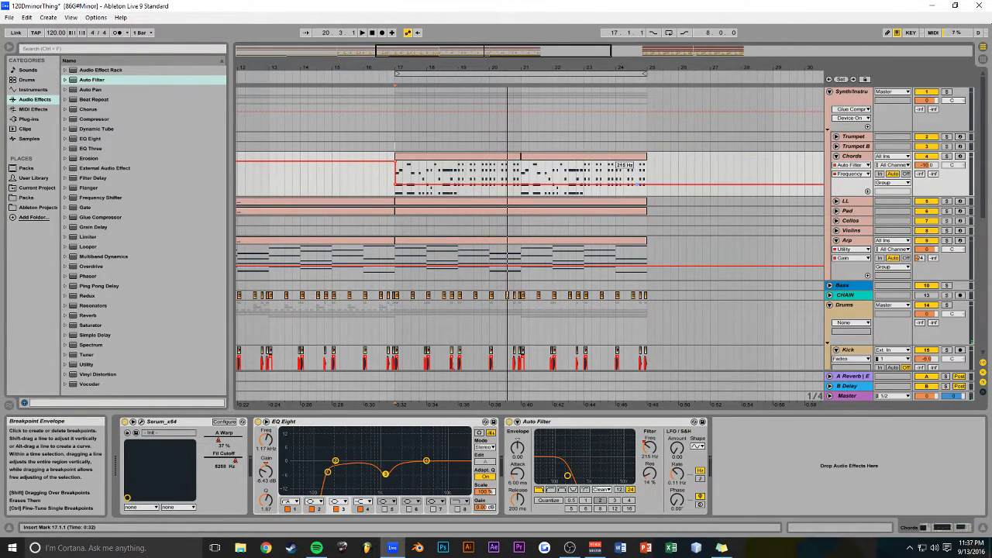
{"action": "left_click", "coordinate": [947, 156]}
{"action": "key", "text": "ctrl+s"}
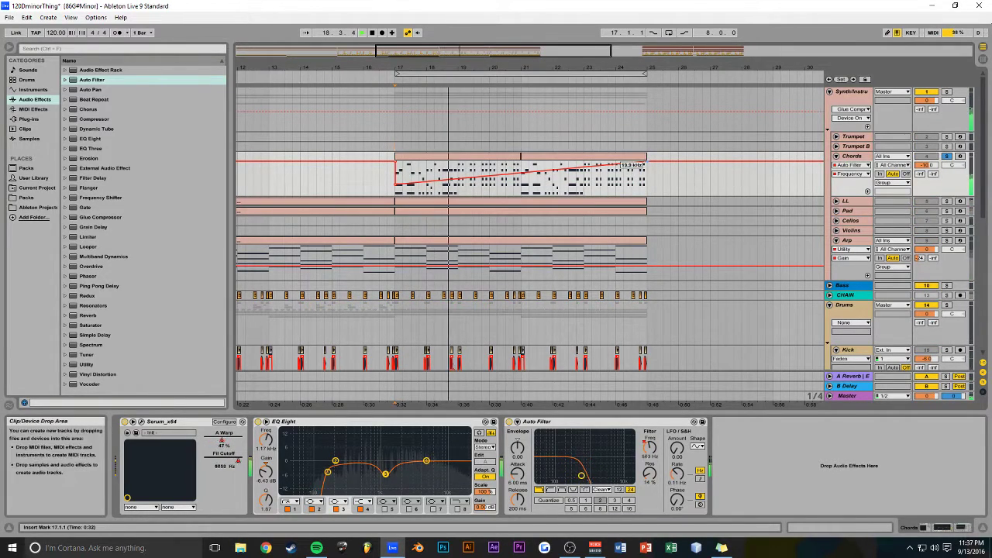
{"action": "left_click_drag", "start_coordinate": [444, 52], "coordinate": [497, 40]}
{"action": "left_click", "coordinate": [950, 159]}
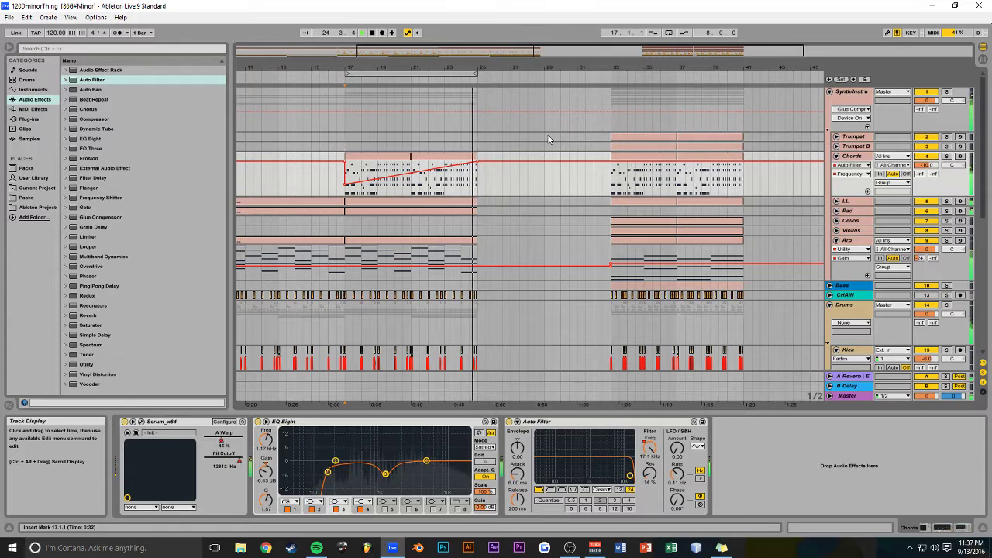
Play the full section from bar 33 and view the whole arrangement
{"action": "left_click", "coordinate": [611, 148]}
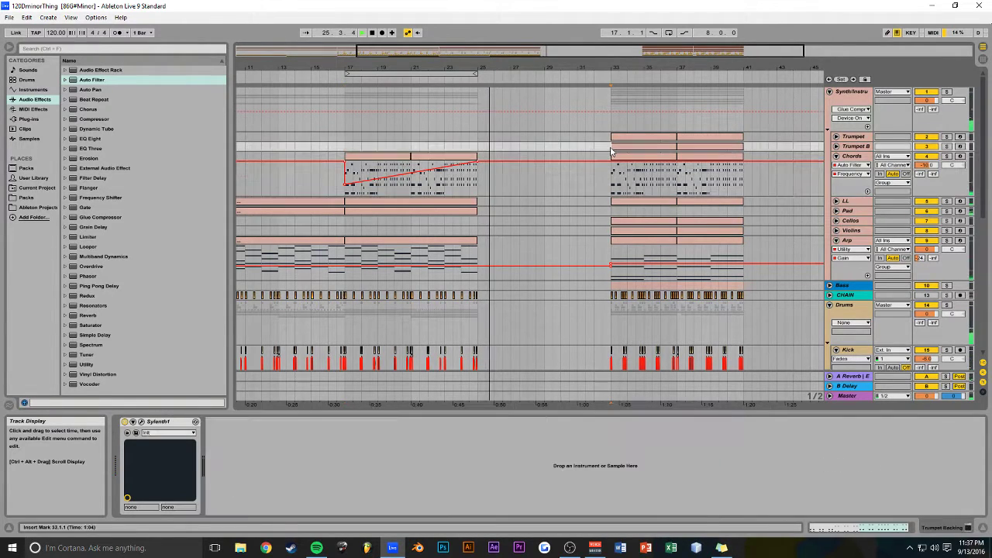
{"action": "left_click_drag", "start_coordinate": [496, 52], "coordinate": [489, 41]}
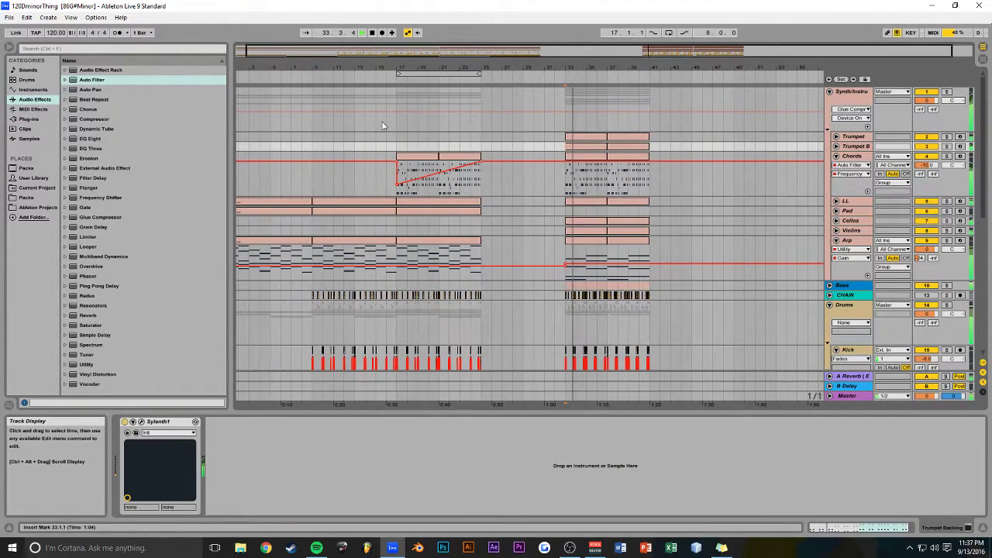
Expand the Cellos and Violins tracks and copy the eight-bar chord clip at bar 17 onto both
{"action": "scroll", "coordinate": [406, 150], "scroll_direction": "down", "scroll_amount": 3}
{"action": "scroll", "coordinate": [512, 215], "scroll_direction": "up", "scroll_amount": 3}
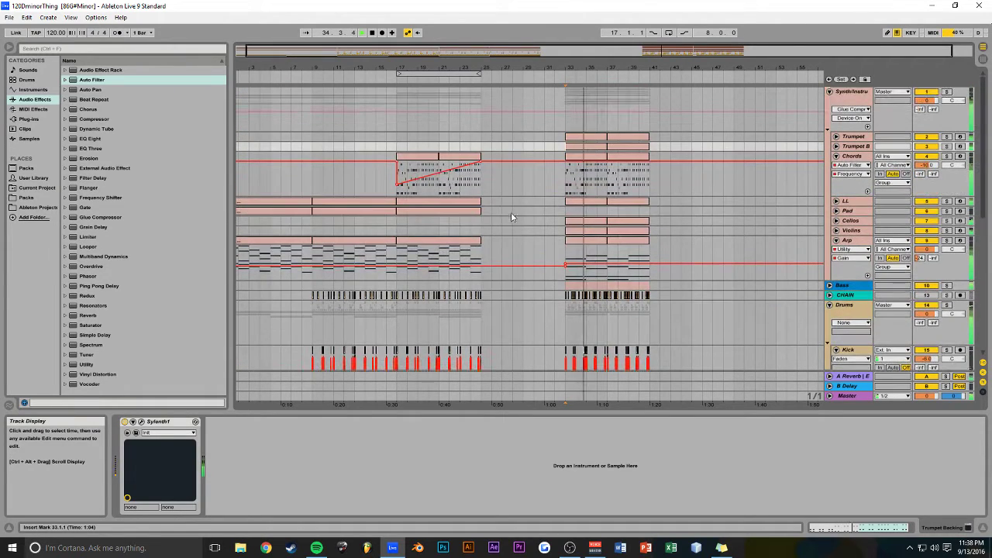
{"action": "left_click_drag", "start_coordinate": [418, 48], "coordinate": [413, 56]}
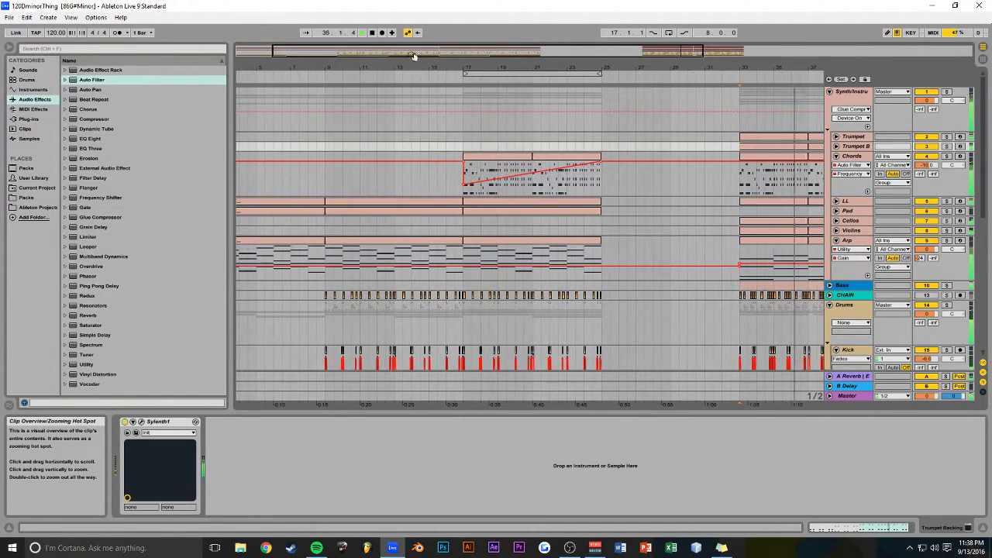
{"action": "left_click", "coordinate": [837, 231]}
{"action": "left_click", "coordinate": [836, 221]}
{"action": "scroll", "coordinate": [565, 259], "scroll_direction": "down", "scroll_amount": 1}
{"action": "scroll", "coordinate": [565, 259], "scroll_direction": "down", "scroll_amount": 1}
{"action": "left_click_drag", "start_coordinate": [503, 199], "coordinate": [505, 163]}
{"action": "left_click", "coordinate": [463, 128]}
Delete the lower chord notes from the Cellos clip at bar 17, keeping the upper voices, and audition it
{"action": "double_click", "coordinate": [499, 109]}
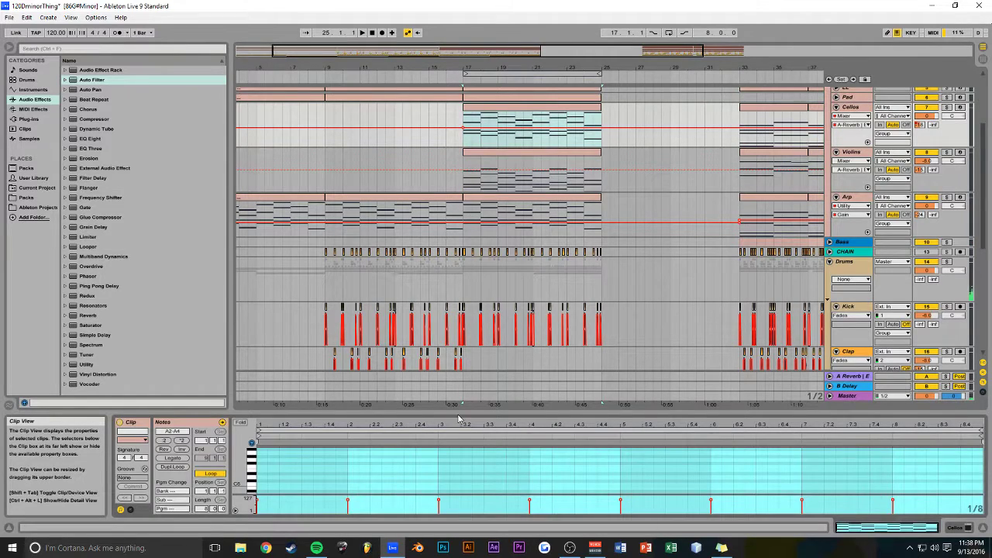
{"action": "left_click_drag", "start_coordinate": [461, 415], "coordinate": [465, 92]}
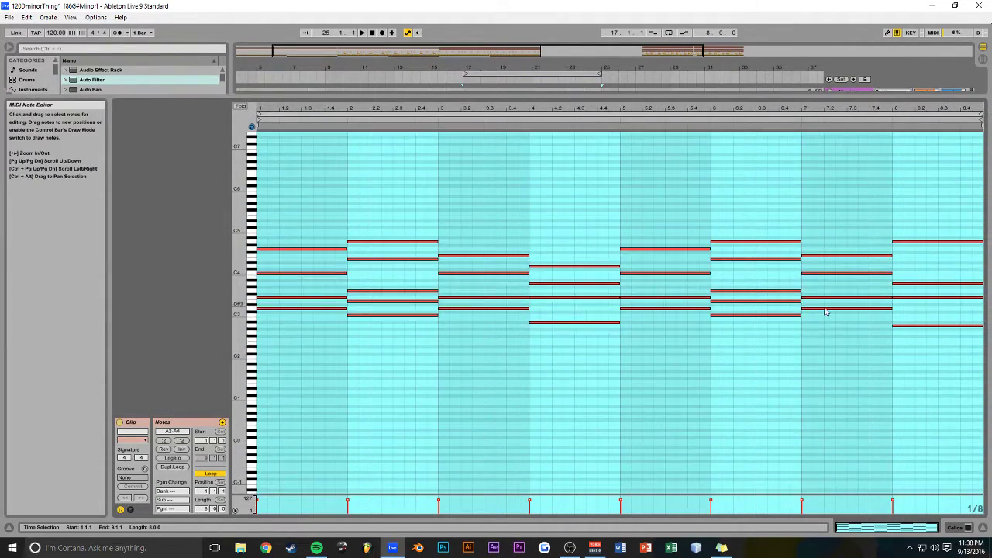
{"action": "left_click_drag", "start_coordinate": [936, 282], "coordinate": [314, 334]}
{"action": "key", "text": "Delete"}
{"action": "key", "text": "space"}
Delete the upper chord notes from the Violins clip at bar 17, keeping the range A2 to G3
{"action": "left_click_drag", "start_coordinate": [490, 93], "coordinate": [501, 180]}
{"action": "left_click_drag", "start_coordinate": [954, 282], "coordinate": [338, 335]}
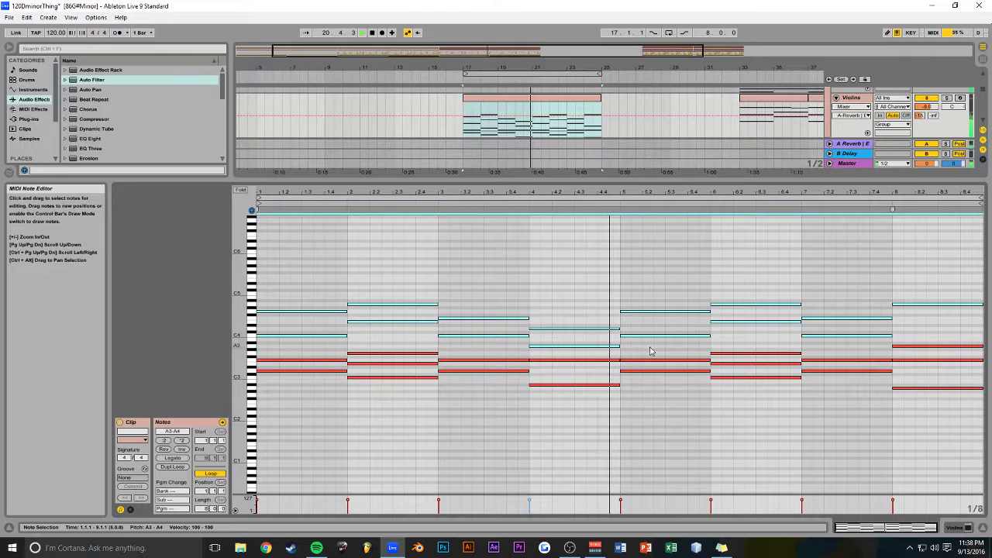
{"action": "key", "text": "Delete"}
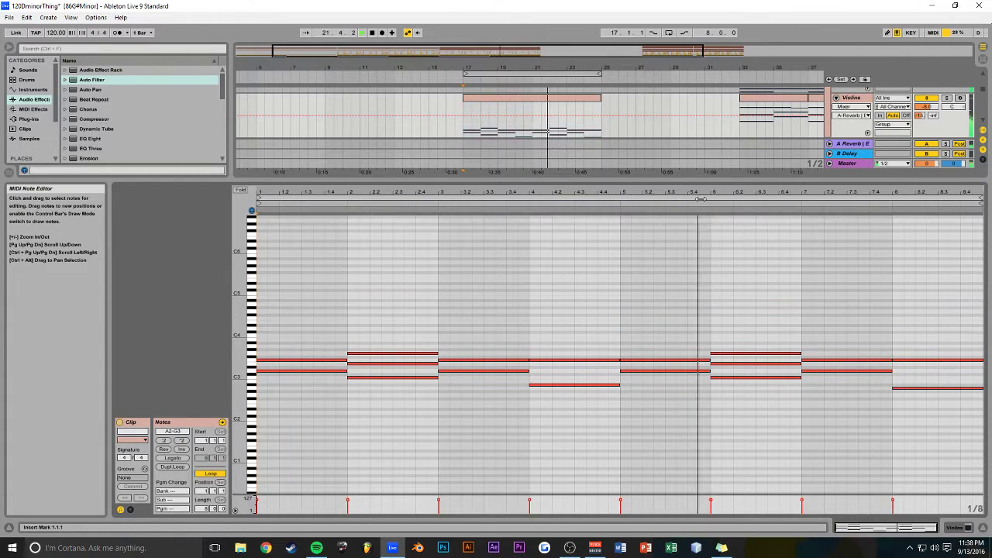
{"action": "left_click_drag", "start_coordinate": [697, 180], "coordinate": [686, 348]}
{"action": "scroll", "coordinate": [668, 219], "scroll_direction": "up", "scroll_amount": 2}
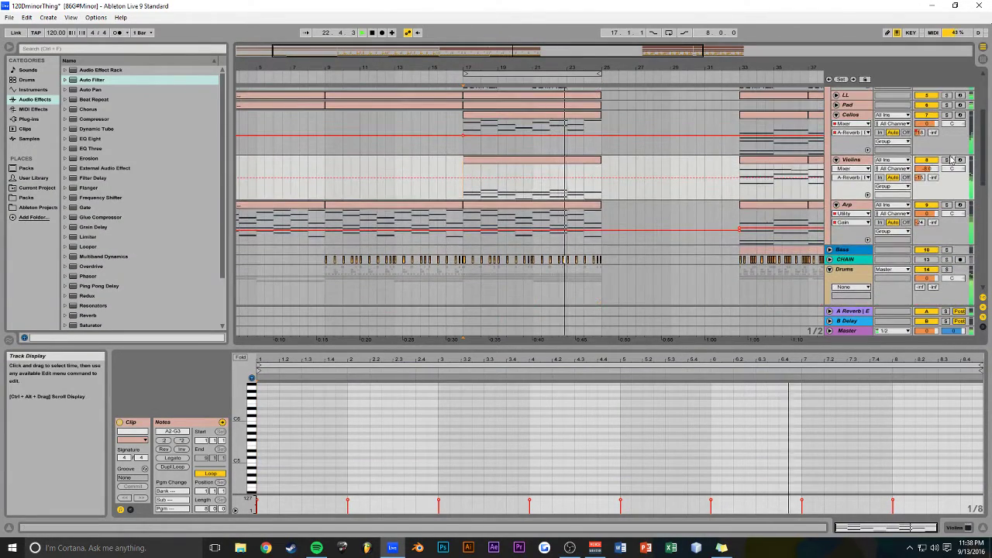
Solo the Violins track and transpose all notes of its bar 17 clip up one octave
{"action": "left_click", "coordinate": [582, 178]}
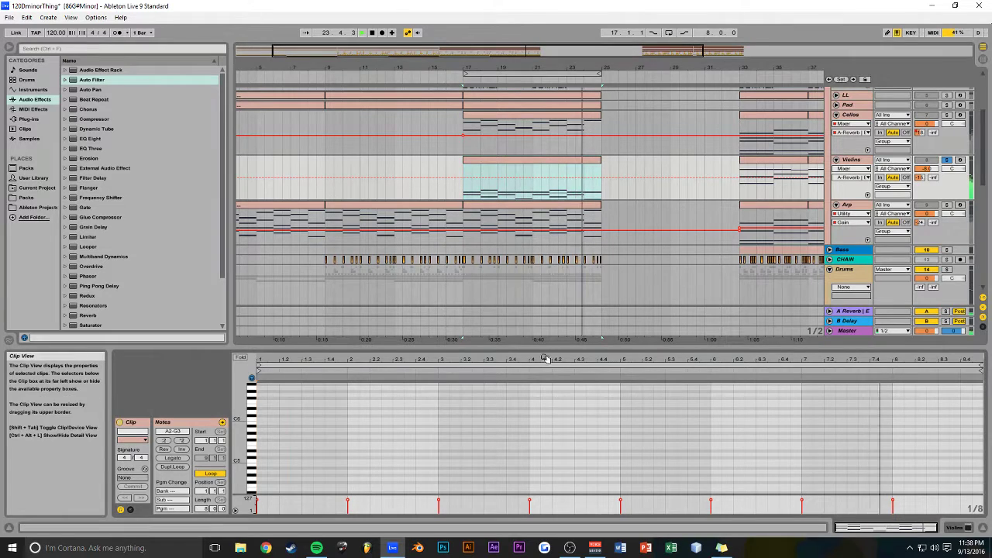
{"action": "left_click_drag", "start_coordinate": [546, 350], "coordinate": [535, 143]}
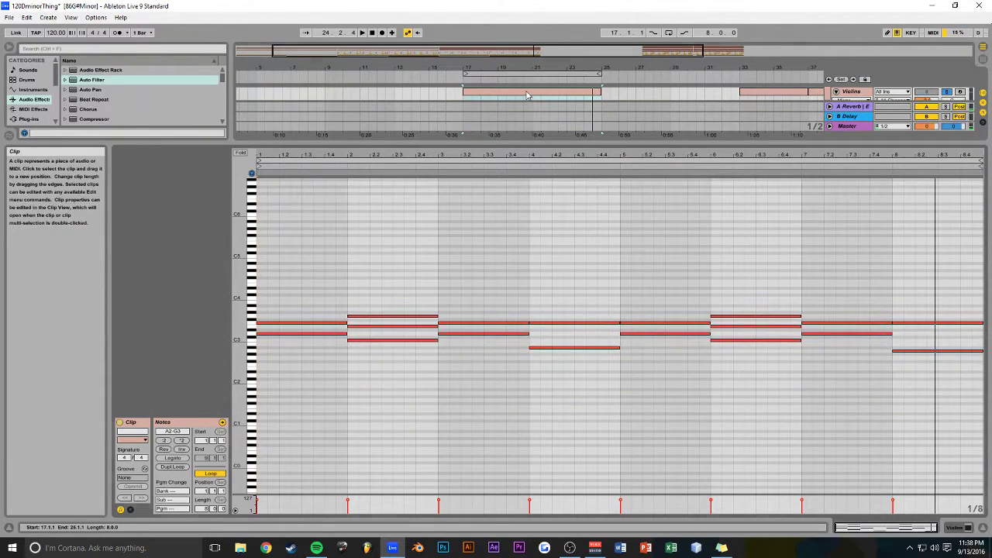
{"action": "left_click_drag", "start_coordinate": [939, 270], "coordinate": [267, 362]}
{"action": "key", "text": "shift+Up"}
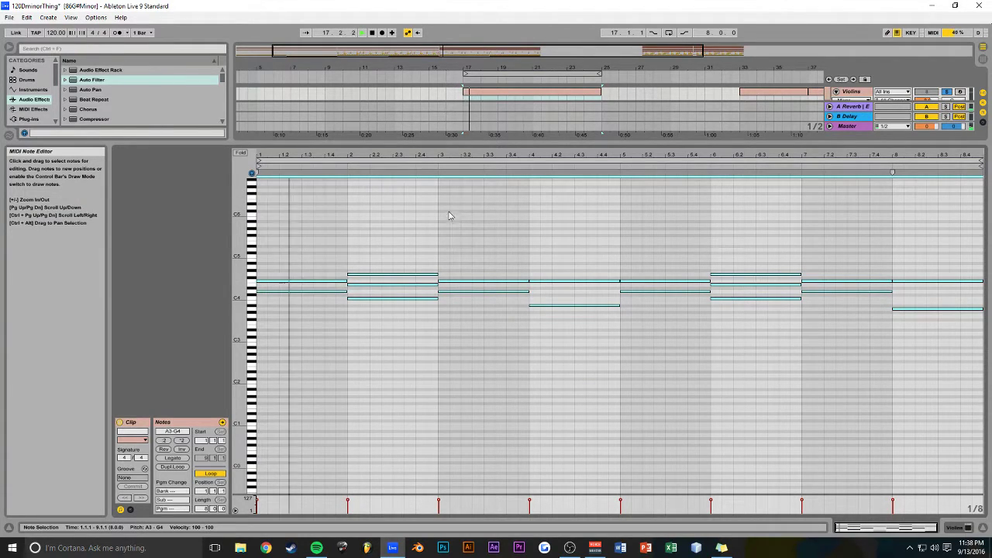
{"action": "left_click_drag", "start_coordinate": [468, 143], "coordinate": [473, 357]}
{"action": "scroll", "coordinate": [685, 257], "scroll_direction": "up", "scroll_amount": 2}
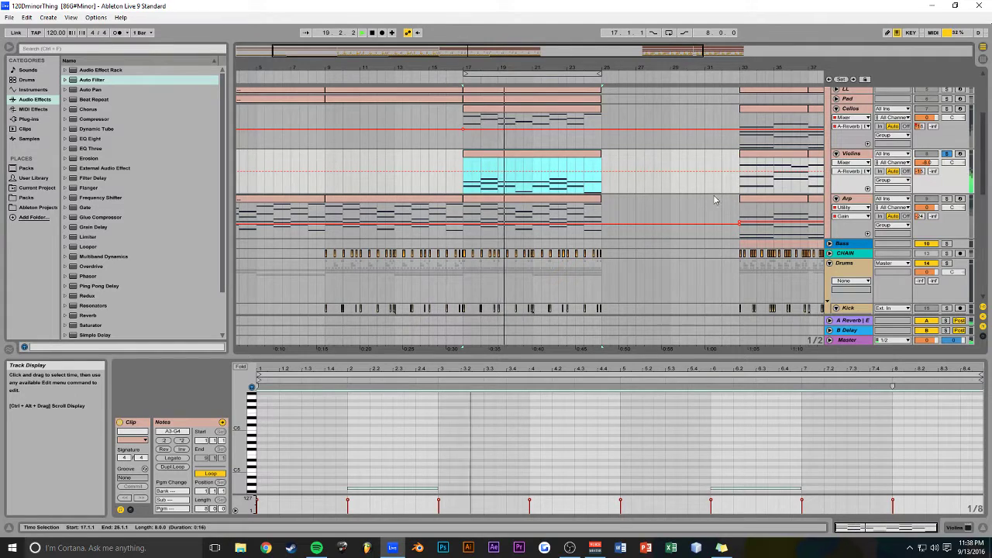
Solo the Cellos track, transpose all notes of its bar 17 clip down one octave to C3–A3 and audition
{"action": "scroll", "coordinate": [698, 198], "scroll_direction": "up", "scroll_amount": 2}
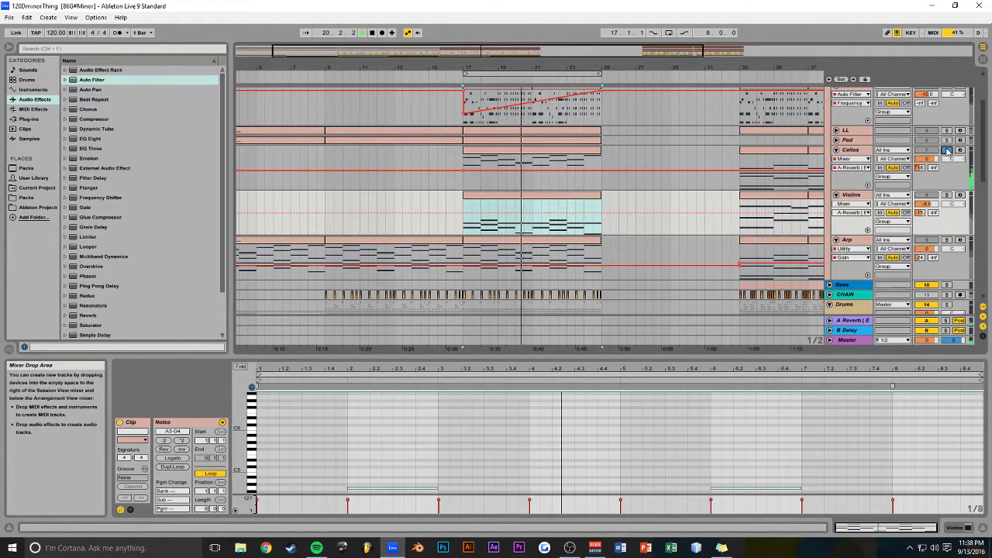
{"action": "left_click", "coordinate": [570, 167]}
{"action": "left_click_drag", "start_coordinate": [612, 358], "coordinate": [659, 116]}
{"action": "key", "text": "space"}
{"action": "left_click_drag", "start_coordinate": [973, 221], "coordinate": [290, 351]}
{"action": "key", "text": "shift+Down"}
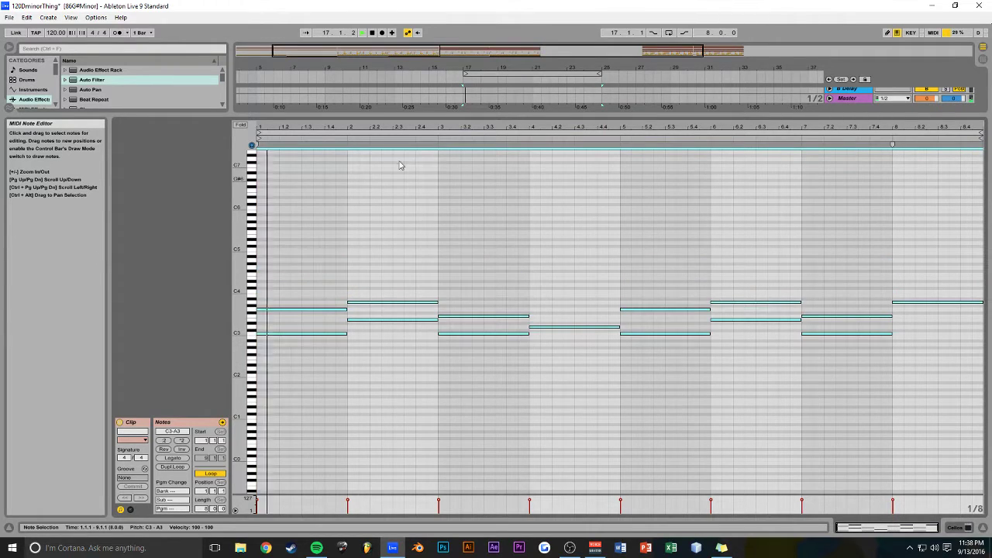
{"action": "key", "text": "space"}
{"action": "key", "text": "space"}
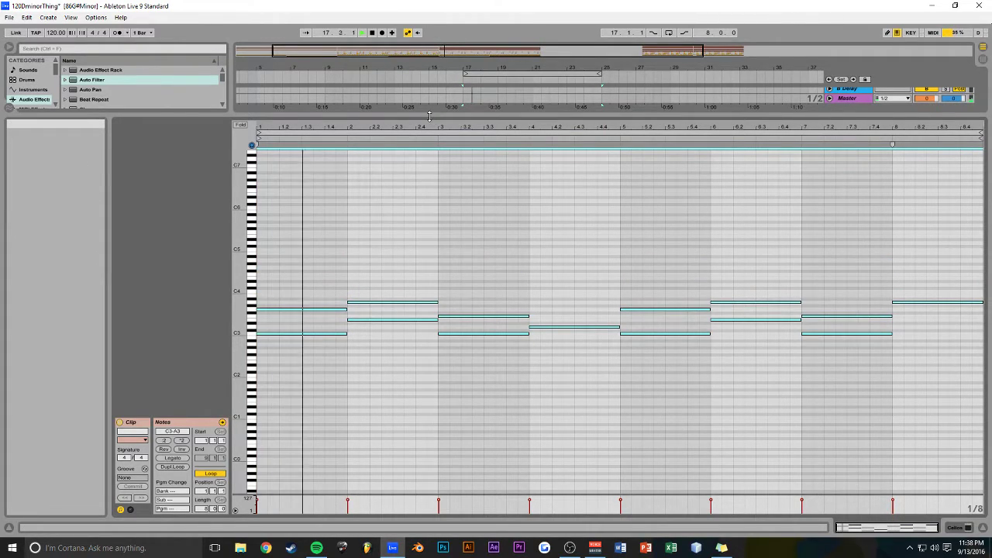
Transpose the Cellos notes down another octave to C2–A2, audition them and save the set
{"action": "key", "text": "shift+Down"}
{"action": "key", "text": "space"}
{"action": "key", "text": "space"}
{"action": "left_click_drag", "start_coordinate": [445, 117], "coordinate": [451, 370]}
{"action": "key", "text": "ctrl+s"}
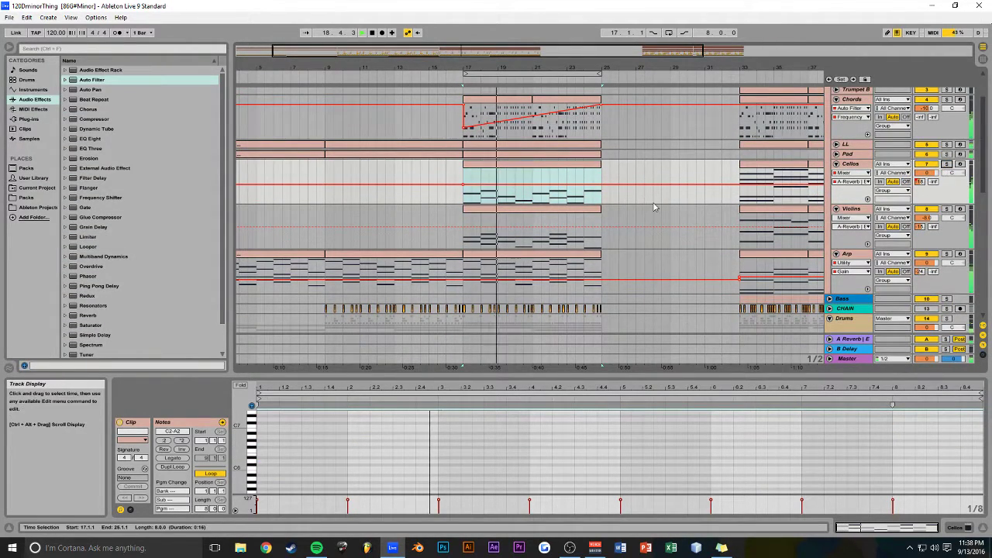
Clear the reverb send automation on the Cellos track and save the set
{"action": "scroll", "coordinate": [650, 224], "scroll_direction": "up", "scroll_amount": 3}
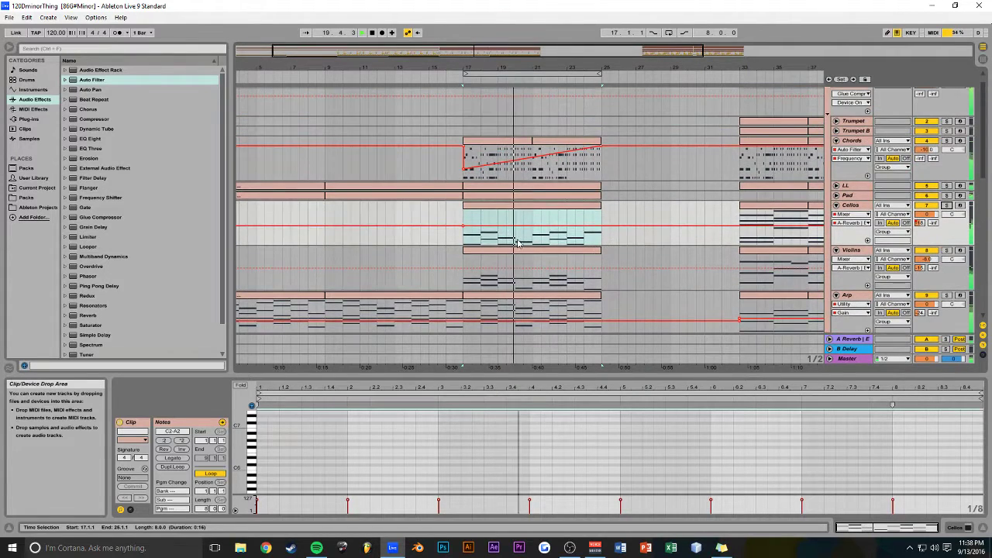
{"action": "key", "text": "ctrl+s"}
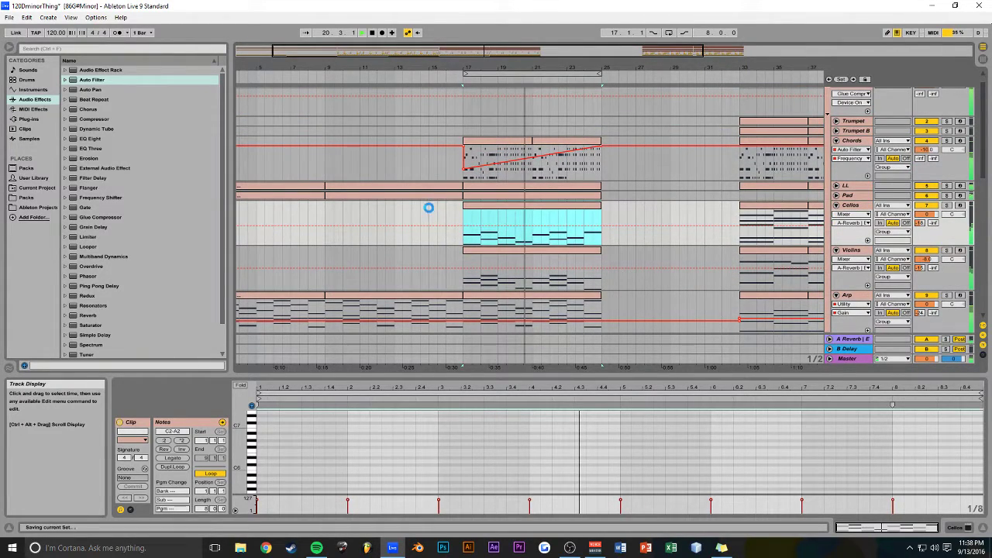
{"action": "key", "text": "alt+Tab"}
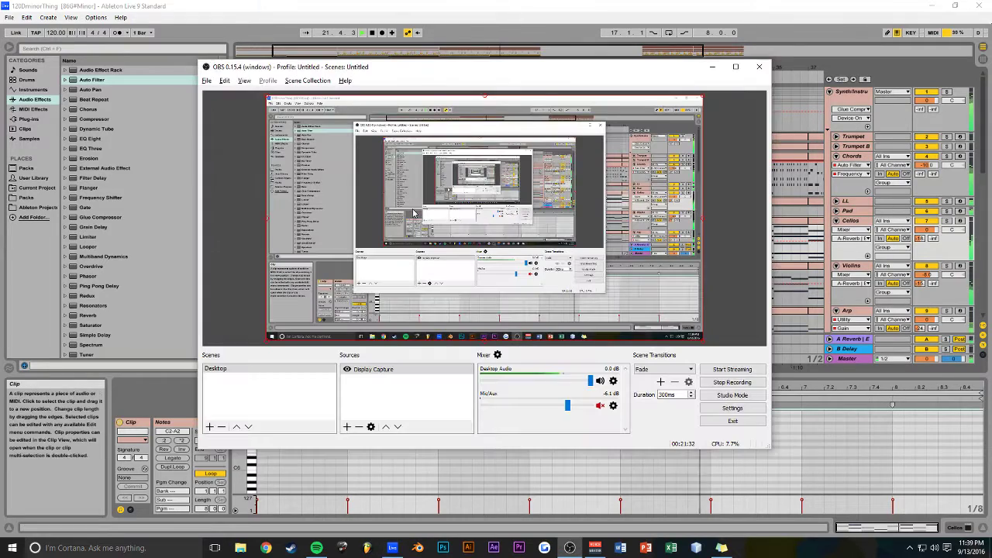
{"action": "key", "text": "alt+Tab"}
View the whole arrangement across all tracks and play it from bar 1
{"action": "left_click_drag", "start_coordinate": [453, 49], "coordinate": [452, 17]}
{"action": "scroll", "coordinate": [526, 140], "scroll_direction": "down", "scroll_amount": 10}
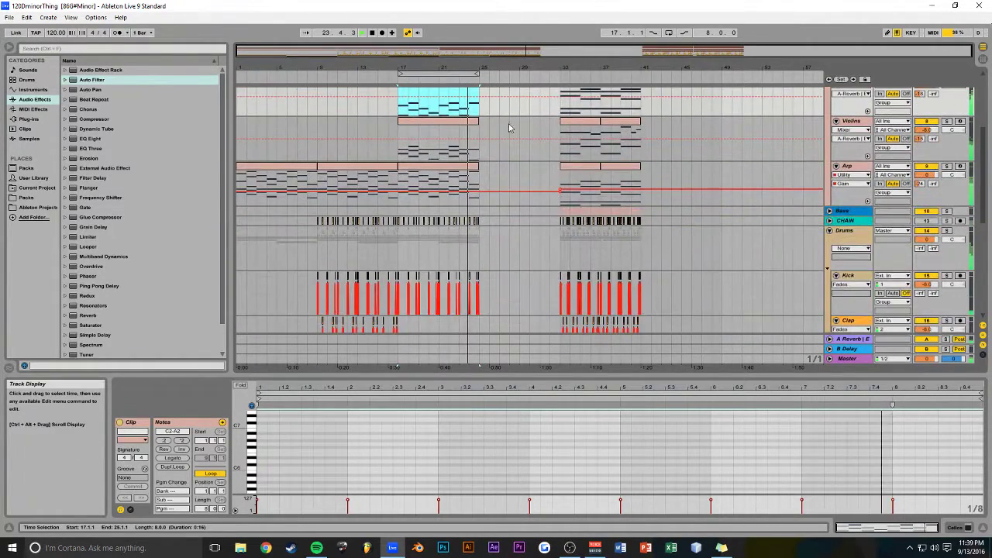
{"action": "scroll", "coordinate": [524, 168], "scroll_direction": "up", "scroll_amount": 8}
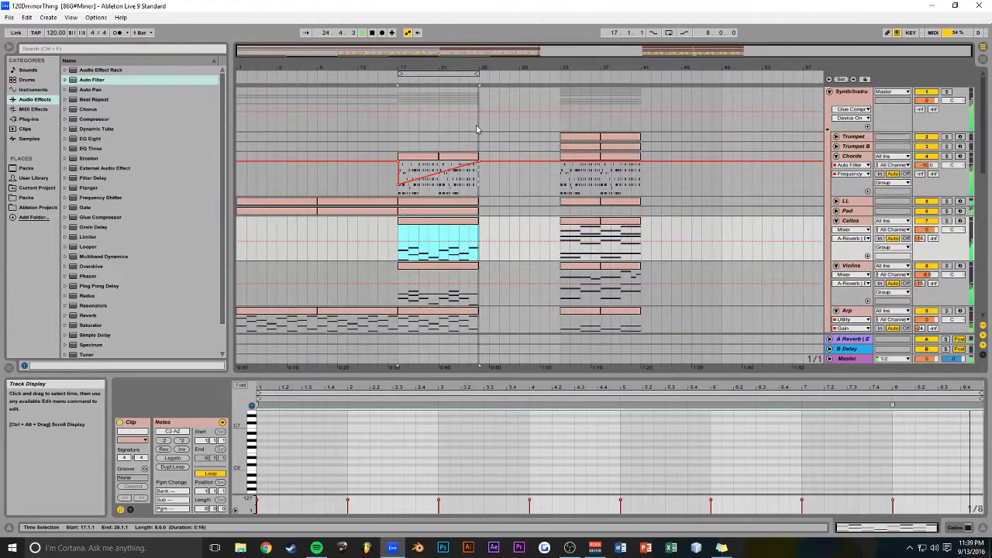
{"action": "double_click", "coordinate": [373, 34]}
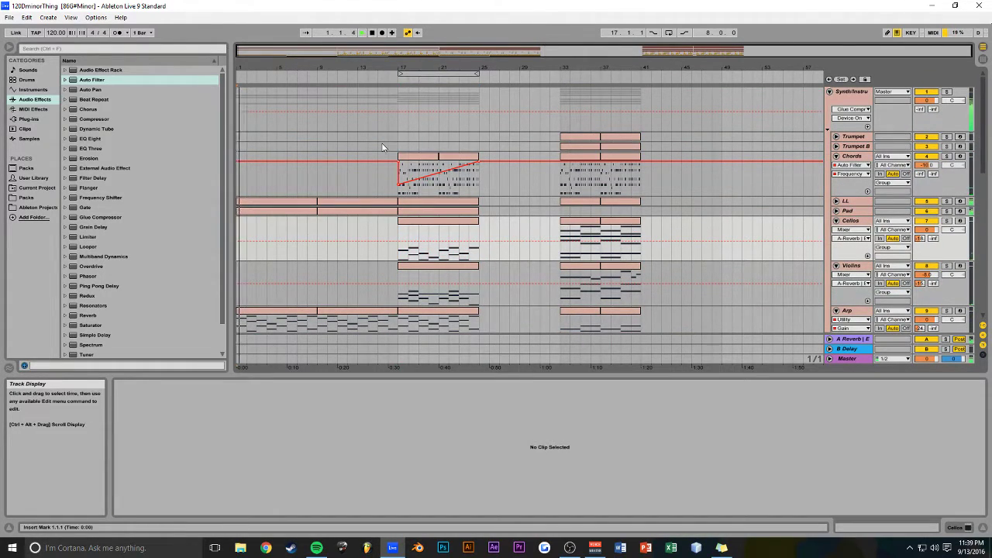
Fold the Synth/Instrument and Drums groups and try to move the bar 33–41 section forward to bar 25.3
{"action": "left_click_drag", "start_coordinate": [684, 67], "coordinate": [790, 129]}
{"action": "left_click", "coordinate": [830, 91]}
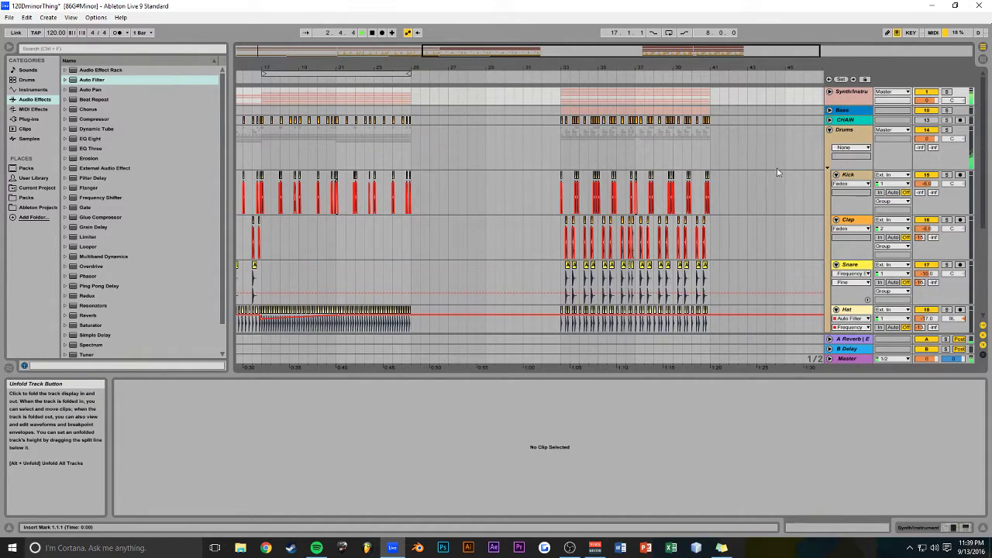
{"action": "left_click", "coordinate": [830, 130]}
{"action": "left_click_drag", "start_coordinate": [639, 103], "coordinate": [436, 122]}
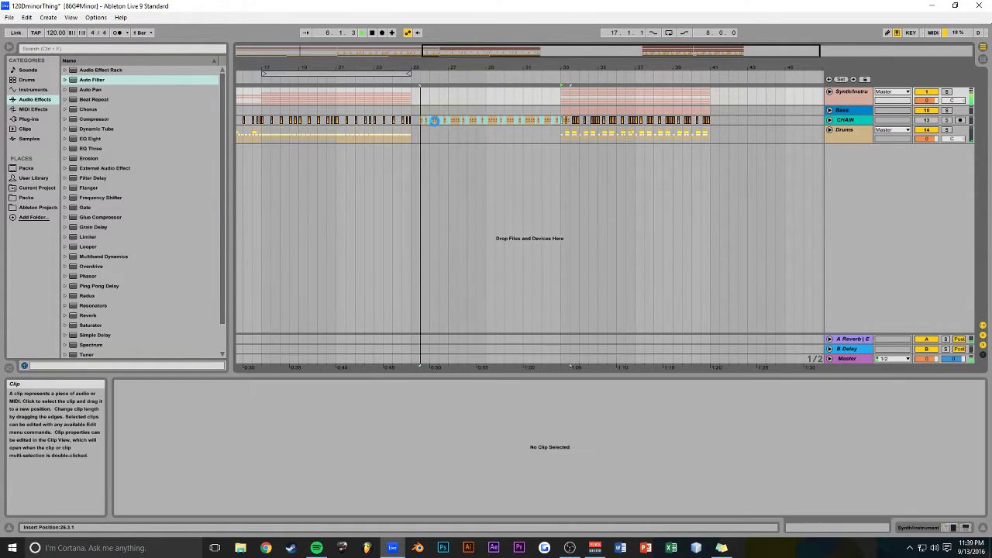
Unfold the Synth/Instrument group and check how the moved section lines up with the clips ending at bar 25
{"action": "left_click_drag", "start_coordinate": [455, 52], "coordinate": [353, 43]}
{"action": "left_click", "coordinate": [831, 91]}
{"action": "left_click", "coordinate": [830, 91]}
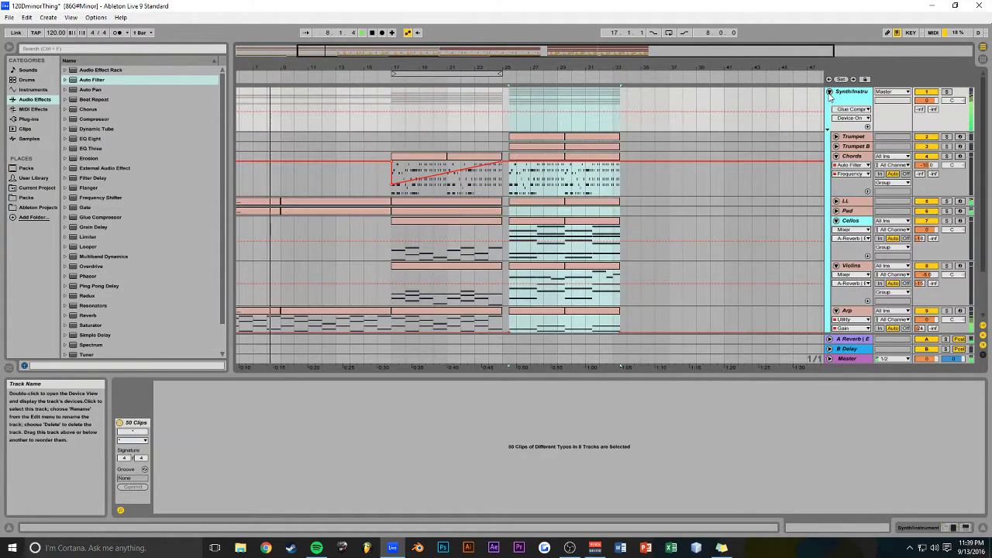
{"action": "scroll", "coordinate": [790, 199], "scroll_direction": "down", "scroll_amount": 3}
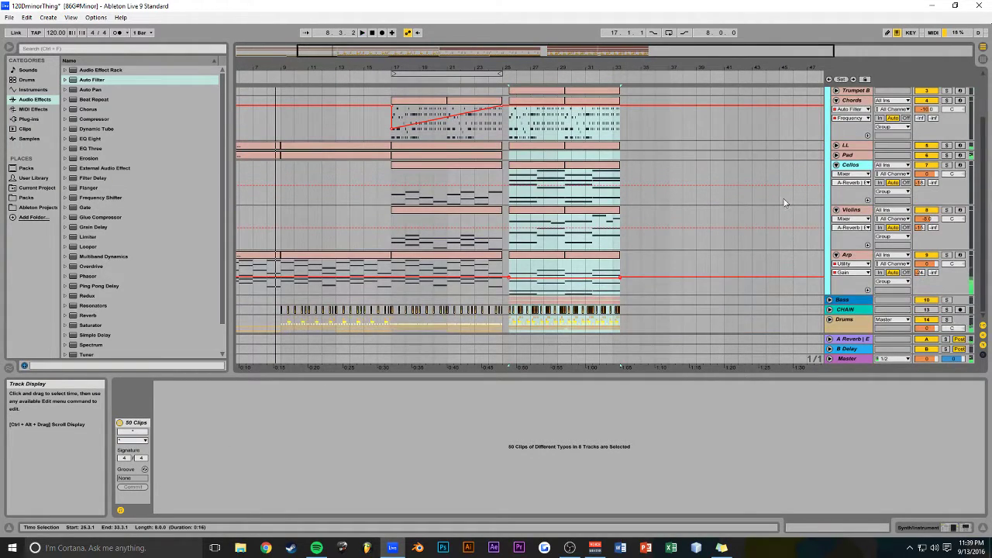
{"action": "left_click", "coordinate": [849, 255]}
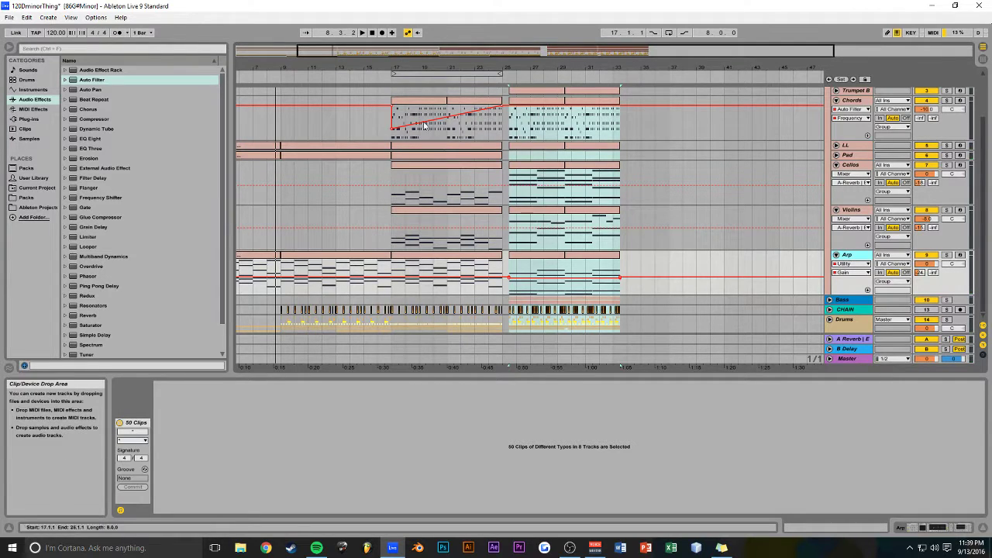
{"action": "left_click_drag", "start_coordinate": [479, 51], "coordinate": [517, 107]}
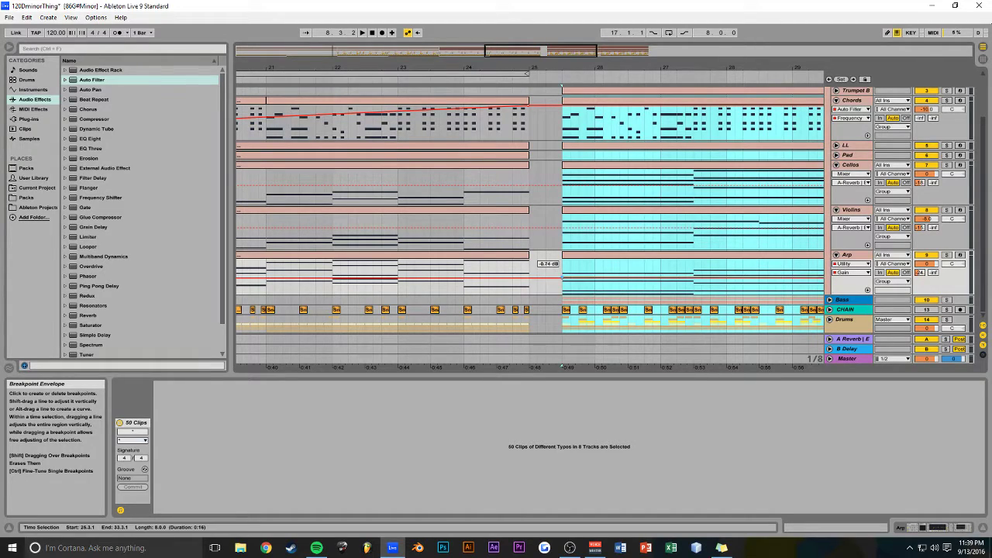
Undo the section move and audition the passage leading up to bar 25
{"action": "key", "text": "space"}
{"action": "left_click", "coordinate": [376, 183]}
{"action": "key", "text": "space"}
{"action": "left_click_drag", "start_coordinate": [560, 65], "coordinate": [509, 63]}
{"action": "key", "text": "space"}
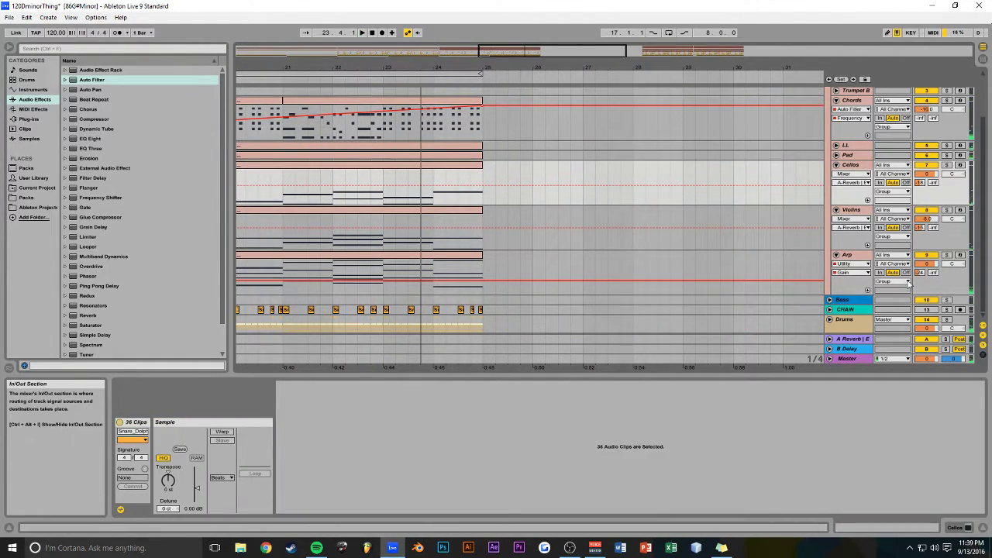
Lower the Arp track volume to -3.0 dB and audition the section from bar 33
{"action": "left_click", "coordinate": [927, 264]}
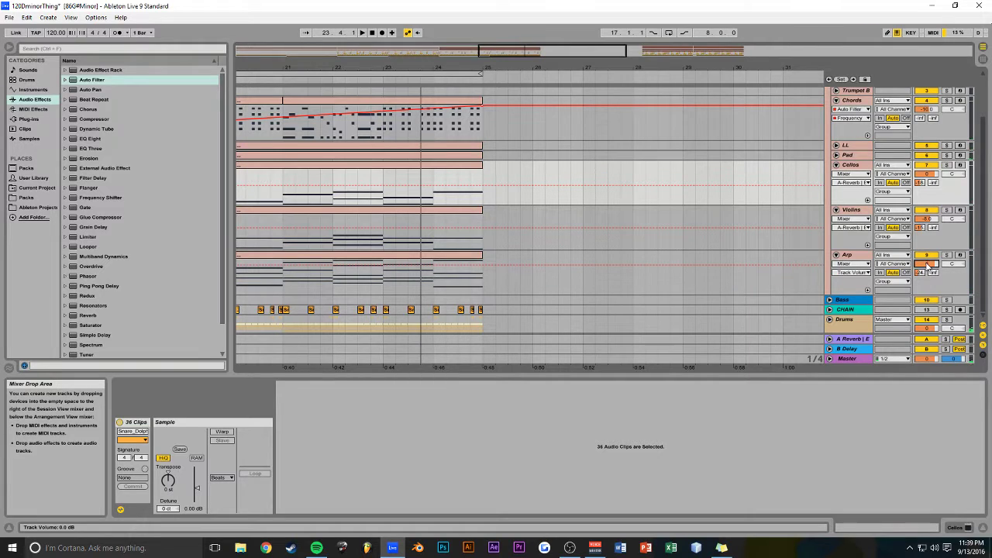
{"action": "key", "text": "space"}
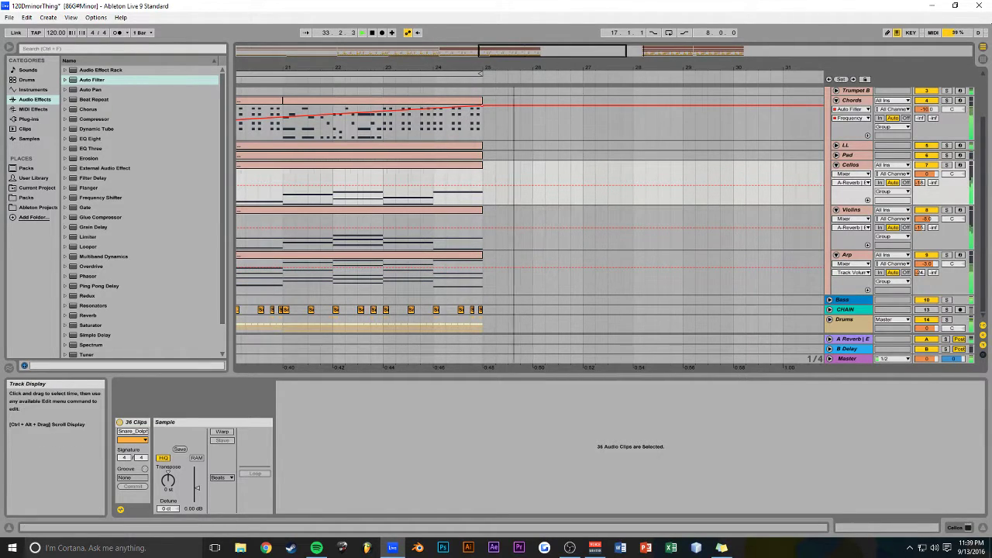
{"action": "scroll", "coordinate": [607, 336], "scroll_direction": "down", "scroll_amount": 8}
{"action": "scroll", "coordinate": [589, 237], "scroll_direction": "up", "scroll_amount": 1}
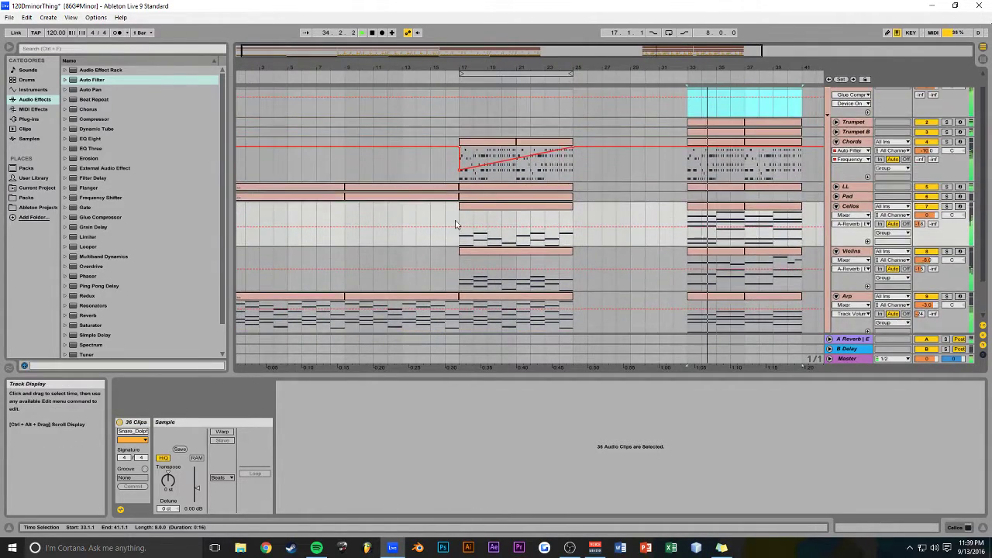
{"action": "key", "text": "space"}
Play from bar 17, return the Arp track volume to 0 dB and save the set
{"action": "left_click", "coordinate": [457, 223]}
{"action": "left_click_drag", "start_coordinate": [477, 66], "coordinate": [426, 71]}
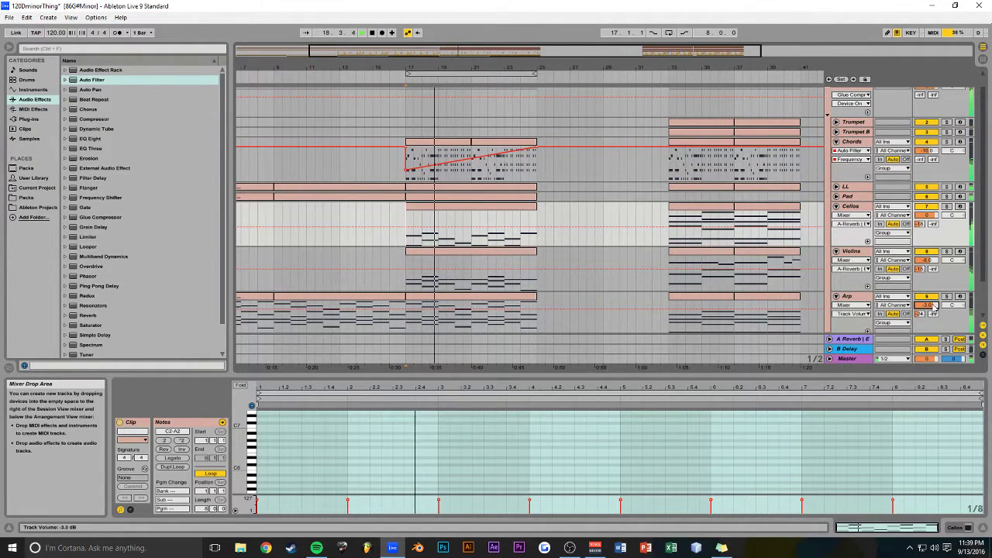
{"action": "key", "text": "ctrl+s"}
Display the Utility gain automation on the Arp track and view it across the whole arrangement
{"action": "left_click_drag", "start_coordinate": [588, 52], "coordinate": [582, 32]}
{"action": "scroll", "coordinate": [587, 186], "scroll_direction": "down", "scroll_amount": 2}
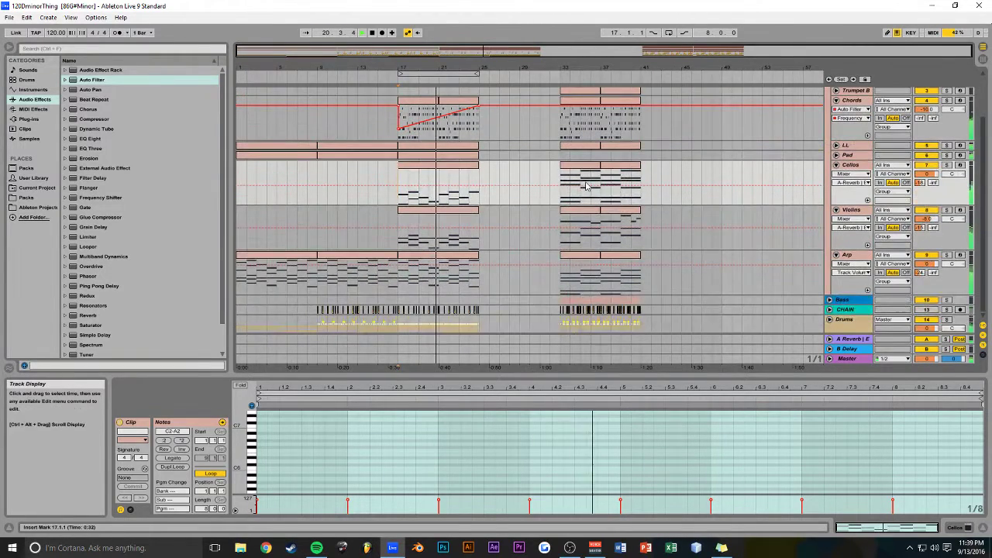
{"action": "left_click", "coordinate": [848, 265]}
{"action": "left_click", "coordinate": [851, 295]}
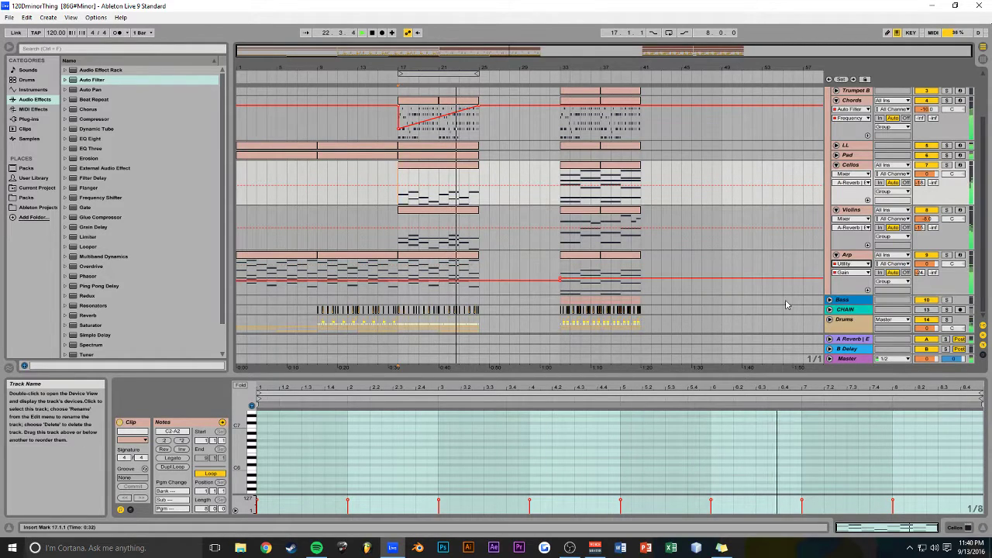
{"action": "left_click_drag", "start_coordinate": [648, 310], "coordinate": [560, 78]}
{"action": "scroll", "coordinate": [673, 163], "scroll_direction": "down", "scroll_amount": 3}
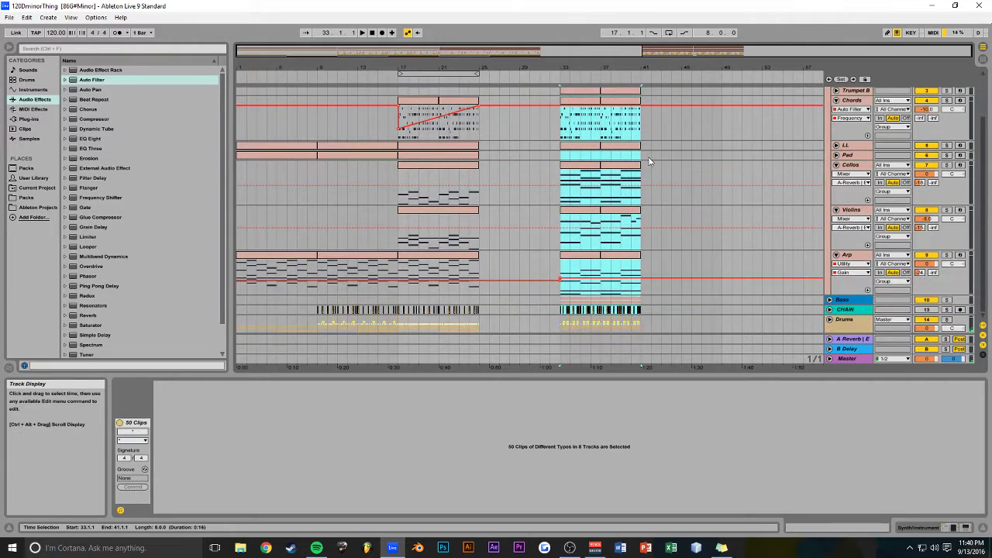
{"action": "left_click_drag", "start_coordinate": [566, 288], "coordinate": [504, 314]}
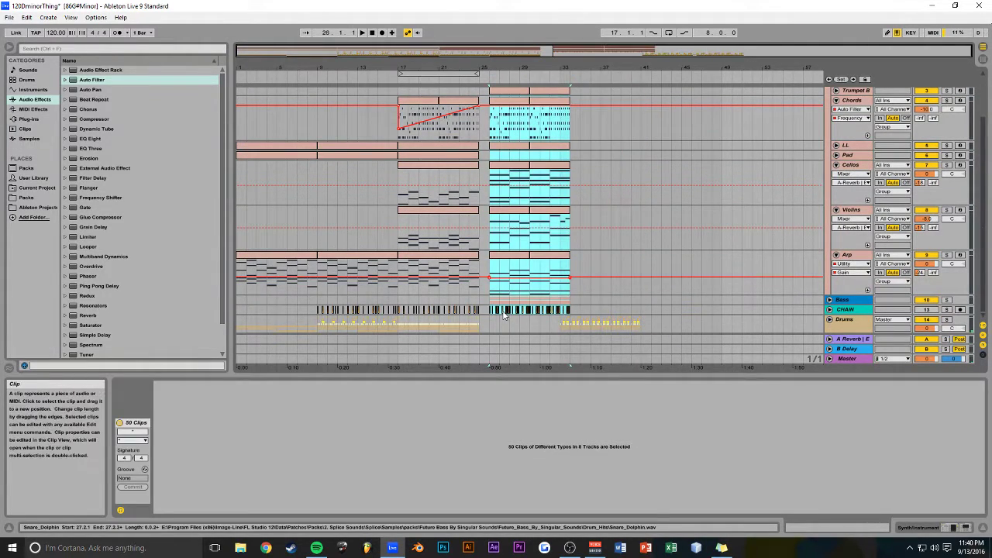
{"action": "key", "text": "ctrl+z"}
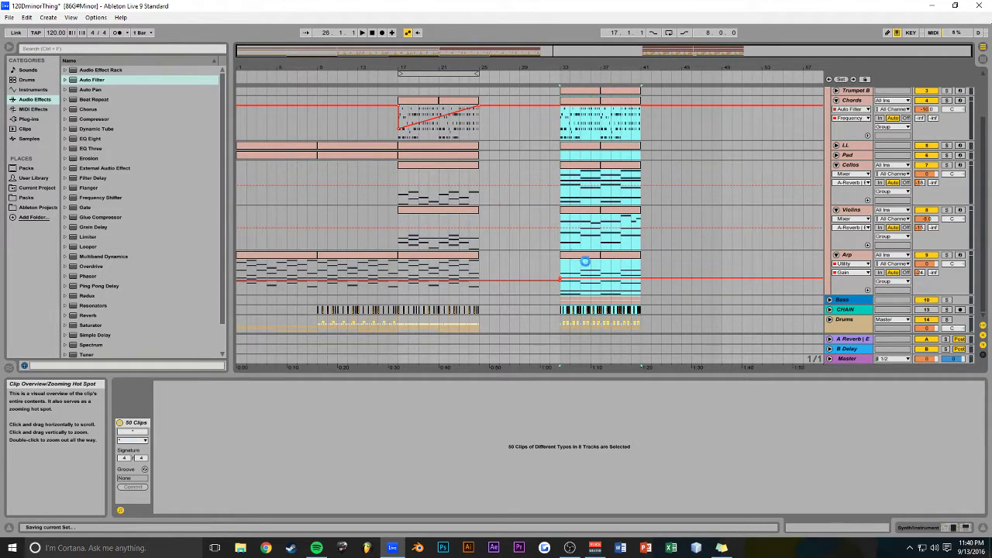
Move the bar 33 to 41 clips on the instrument, Bass and CHAIN tracks so they start at bar 26
{"action": "left_click_drag", "start_coordinate": [643, 327], "coordinate": [565, 85]}
{"action": "left_click_drag", "start_coordinate": [575, 141], "coordinate": [504, 140]}
{"action": "left_click_drag", "start_coordinate": [493, 57], "coordinate": [554, 43]}
{"action": "scroll", "coordinate": [620, 160], "scroll_direction": "down", "scroll_amount": 2}
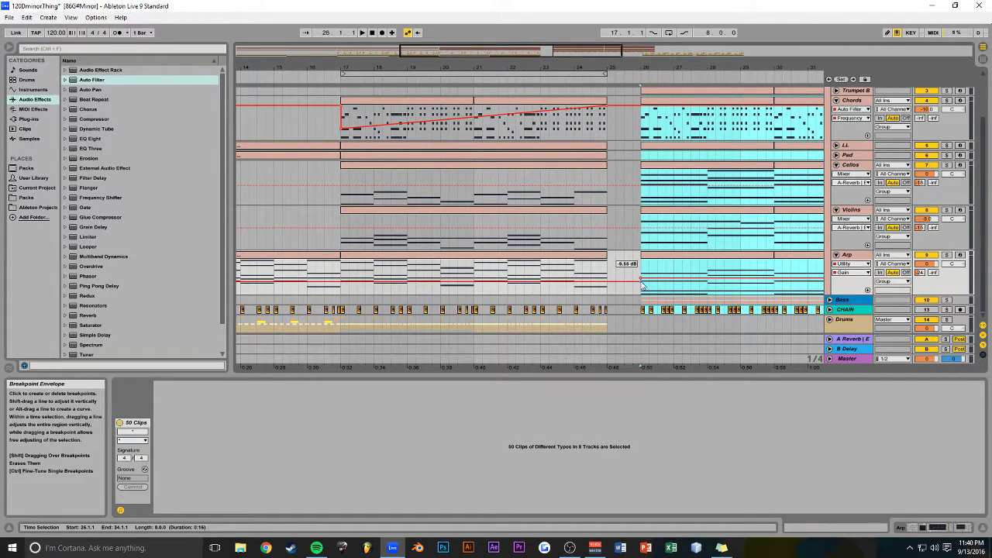
Audition the transition from bar 20 into the section at bar 26 and save the set
{"action": "left_click", "coordinate": [451, 272]}
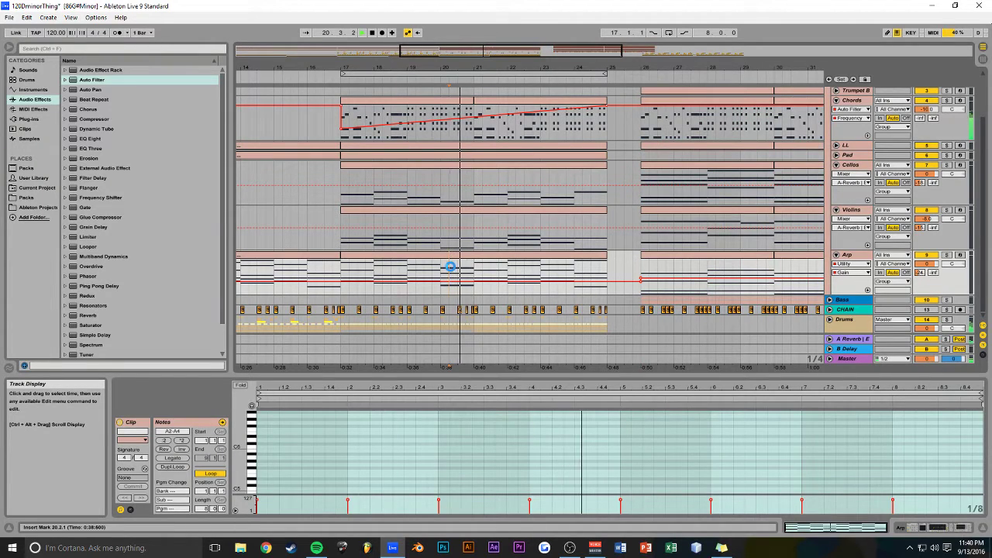
{"action": "left_click_drag", "start_coordinate": [472, 52], "coordinate": [472, 9]}
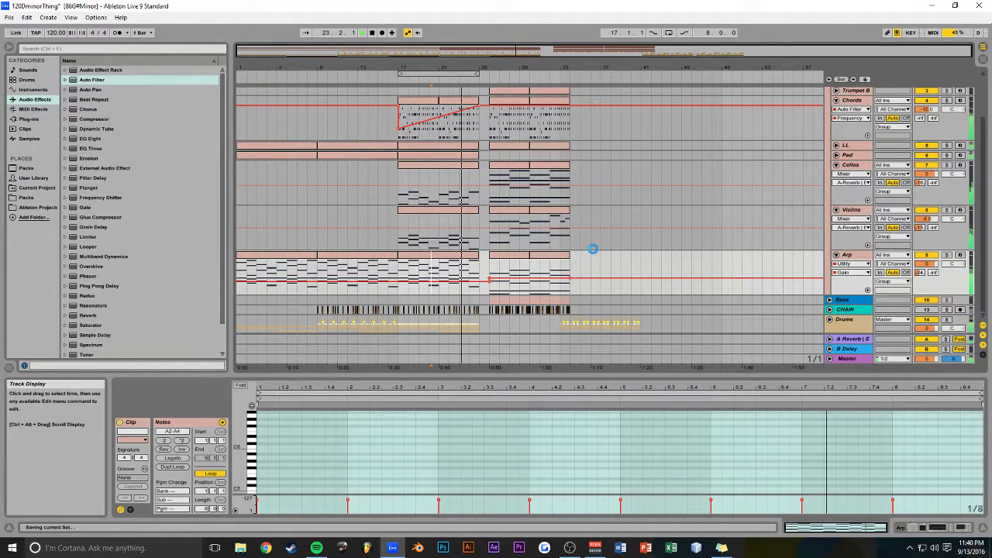
{"action": "left_click_drag", "start_coordinate": [431, 52], "coordinate": [470, 222]}
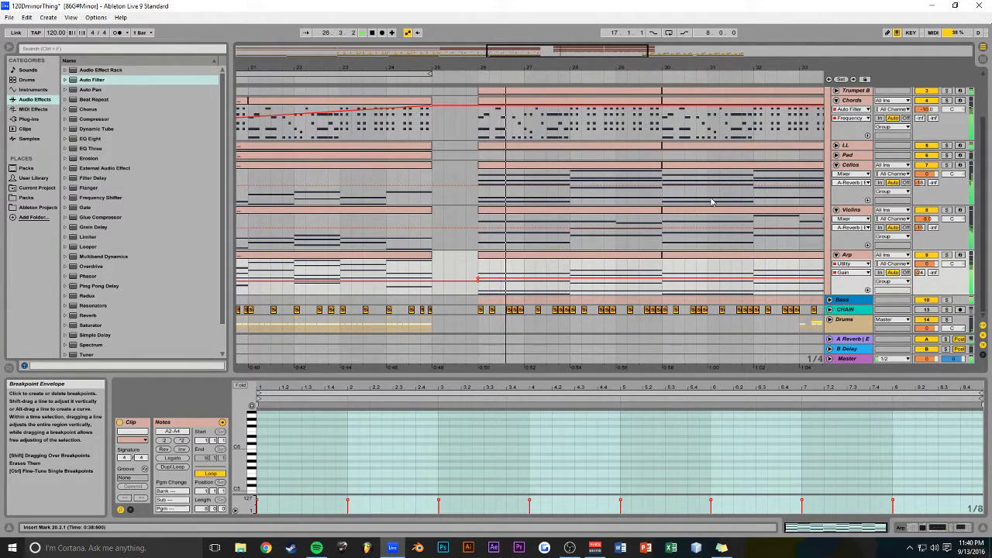
{"action": "scroll", "coordinate": [708, 210], "scroll_direction": "up", "scroll_amount": 2}
{"action": "scroll", "coordinate": [710, 210], "scroll_direction": "down", "scroll_amount": 2}
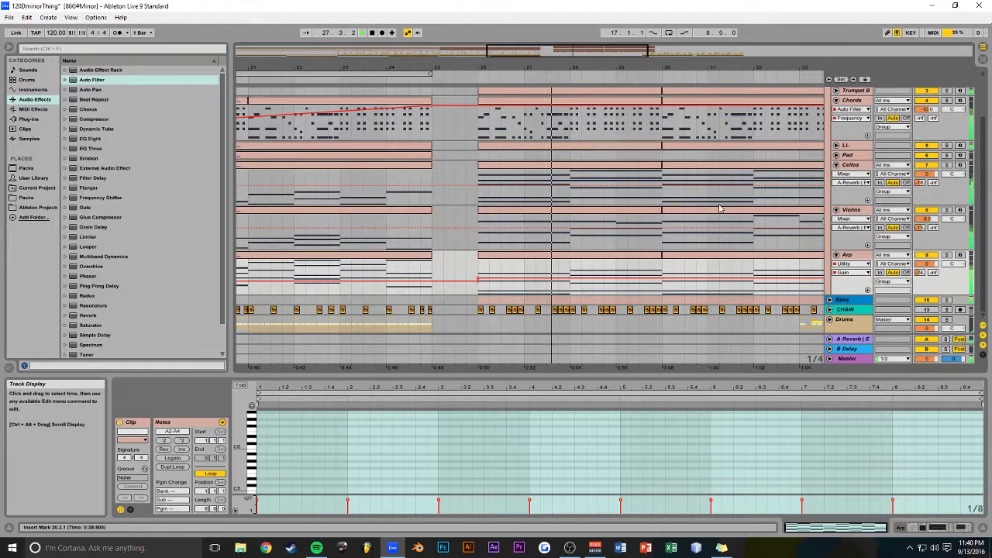
Unfold the Drums group and move all its clips from bars 33 to 41 so they start at bar 26
{"action": "left_click_drag", "start_coordinate": [570, 52], "coordinate": [609, 41]}
{"action": "left_click", "coordinate": [830, 320]}
{"action": "scroll", "coordinate": [793, 304], "scroll_direction": "down", "scroll_amount": 10}
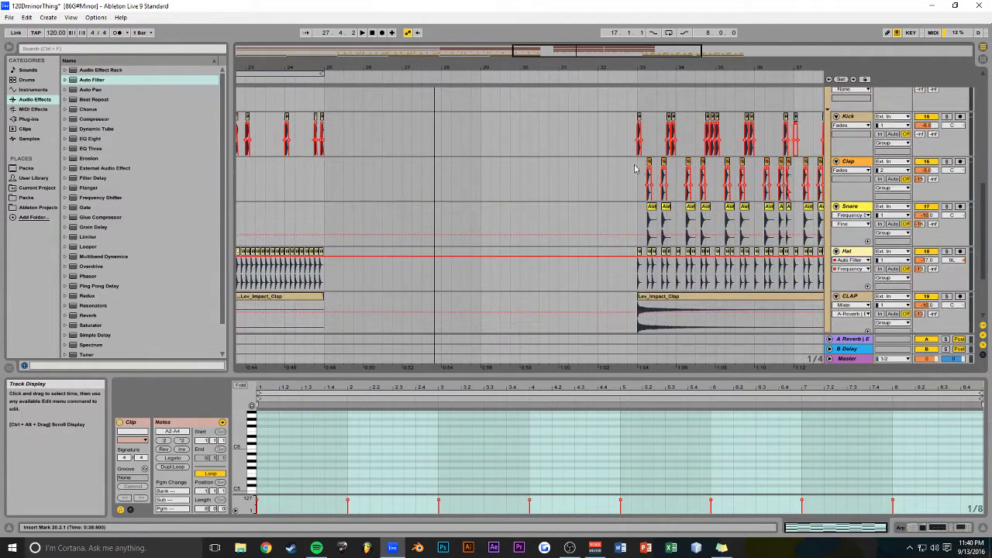
{"action": "left_click_drag", "start_coordinate": [611, 52], "coordinate": [618, 51]}
{"action": "scroll", "coordinate": [708, 285], "scroll_direction": "down", "scroll_amount": 3}
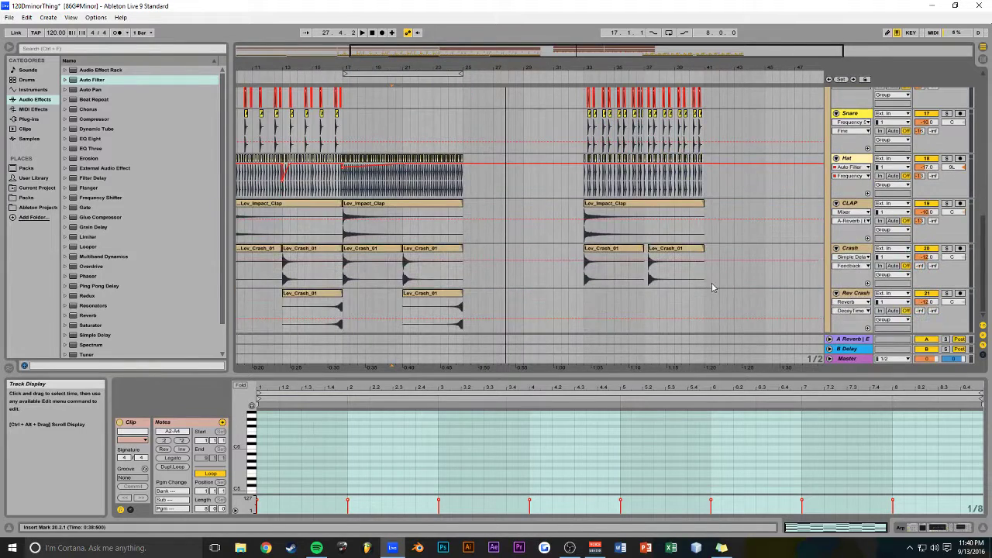
{"action": "left_click_drag", "start_coordinate": [702, 298], "coordinate": [556, 170]}
{"action": "scroll", "coordinate": [558, 178], "scroll_direction": "up", "scroll_amount": 4}
{"action": "left_click_drag", "start_coordinate": [585, 171], "coordinate": [707, 408]}
{"action": "left_click_drag", "start_coordinate": [703, 361], "coordinate": [707, 333]}
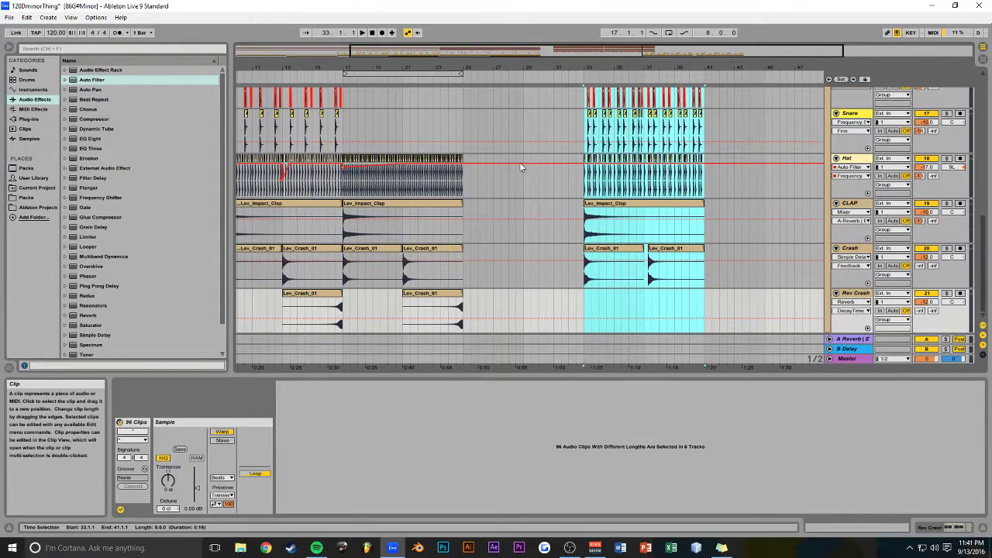
{"action": "scroll", "coordinate": [520, 162], "scroll_direction": "up", "scroll_amount": 3}
{"action": "left_click_drag", "start_coordinate": [611, 275], "coordinate": [510, 287]}
{"action": "scroll", "coordinate": [471, 183], "scroll_direction": "up", "scroll_amount": 5}
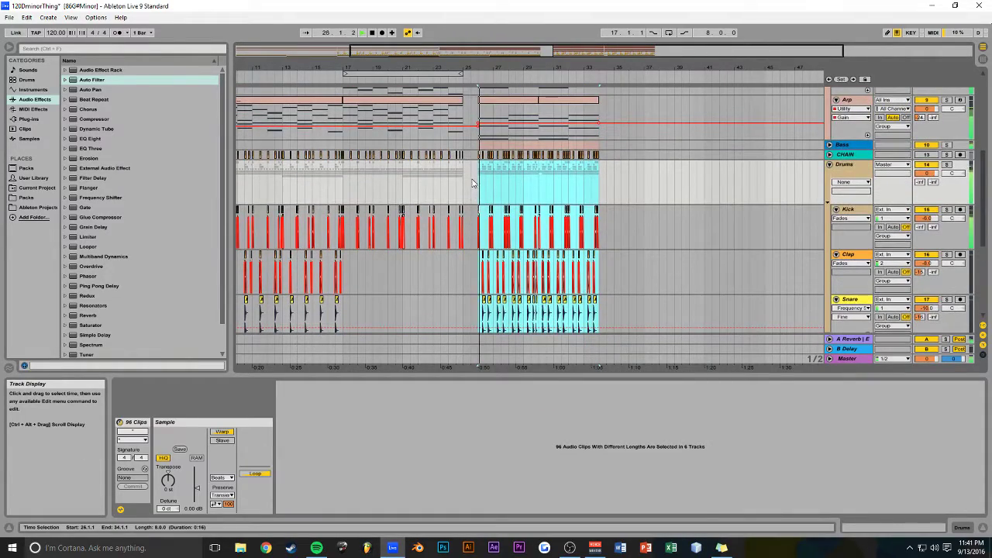
Copy the reversed crash ending at bar 25 to bar 26, duplicate it to bar 30 and save the set
{"action": "left_click_drag", "start_coordinate": [484, 56], "coordinate": [475, 120]}
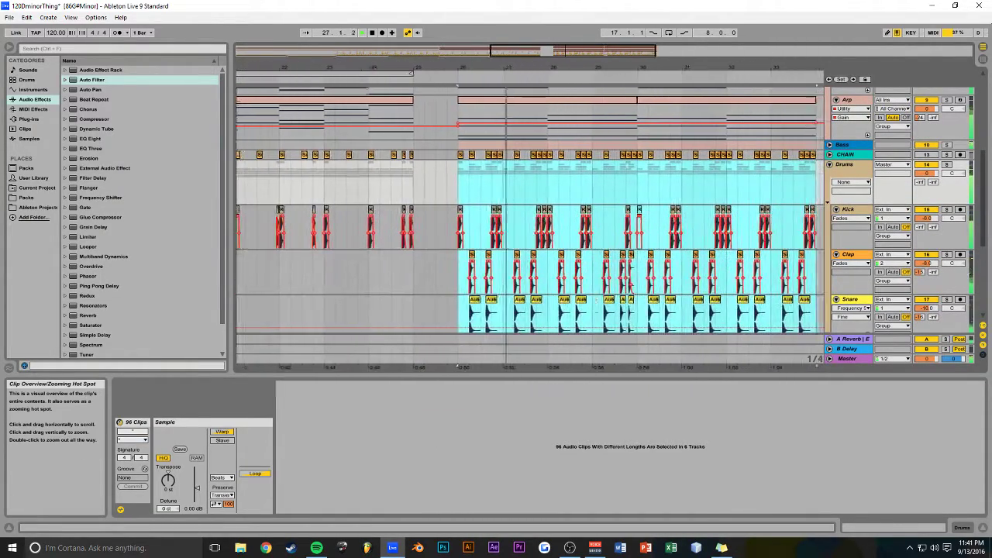
{"action": "scroll", "coordinate": [425, 207], "scroll_direction": "down", "scroll_amount": 6}
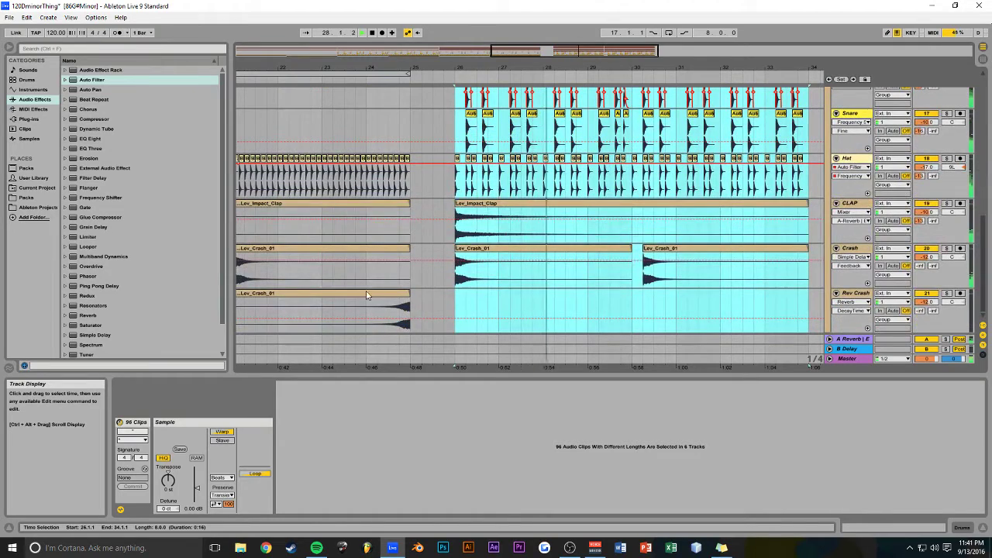
{"action": "left_click", "coordinate": [365, 298]}
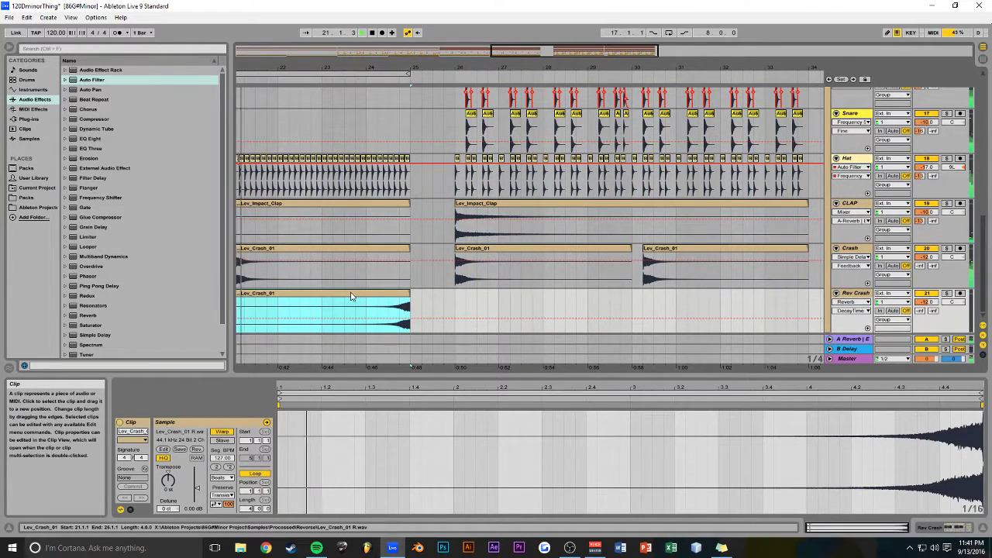
{"action": "key", "text": "space"}
{"action": "left_click_drag", "start_coordinate": [352, 292], "coordinate": [568, 301]}
{"action": "key", "text": "ctrl+s"}
{"action": "key", "text": "ctrl+d"}
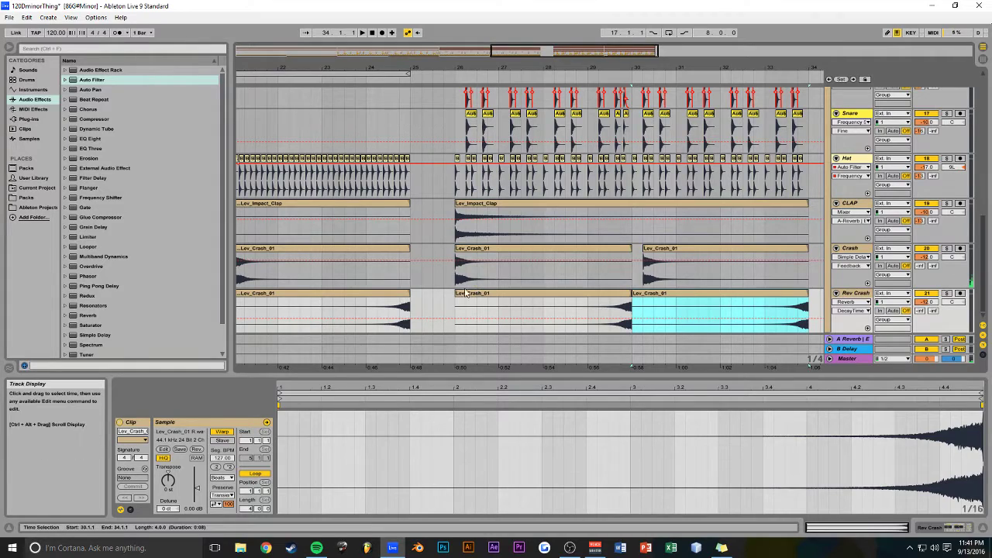
Split the reversed crash at bar 24, copy its last bar to bar 25 and consolidate the original pieces
{"action": "left_click", "coordinate": [367, 311]}
{"action": "key", "text": "ctrl+e"}
{"action": "left_click", "coordinate": [390, 294]}
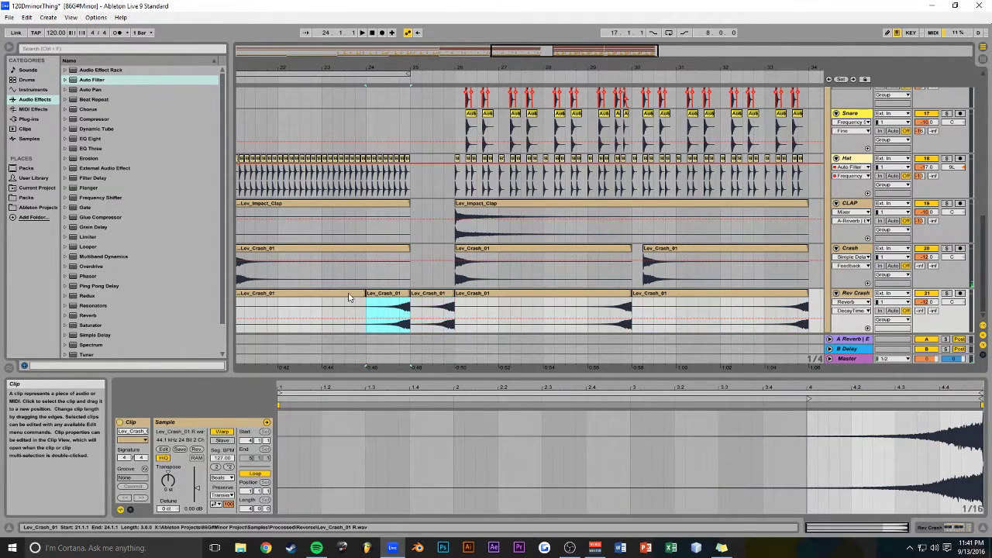
{"action": "left_click", "coordinate": [349, 297], "text": "shift"}
{"action": "key", "text": "ctrl+j"}
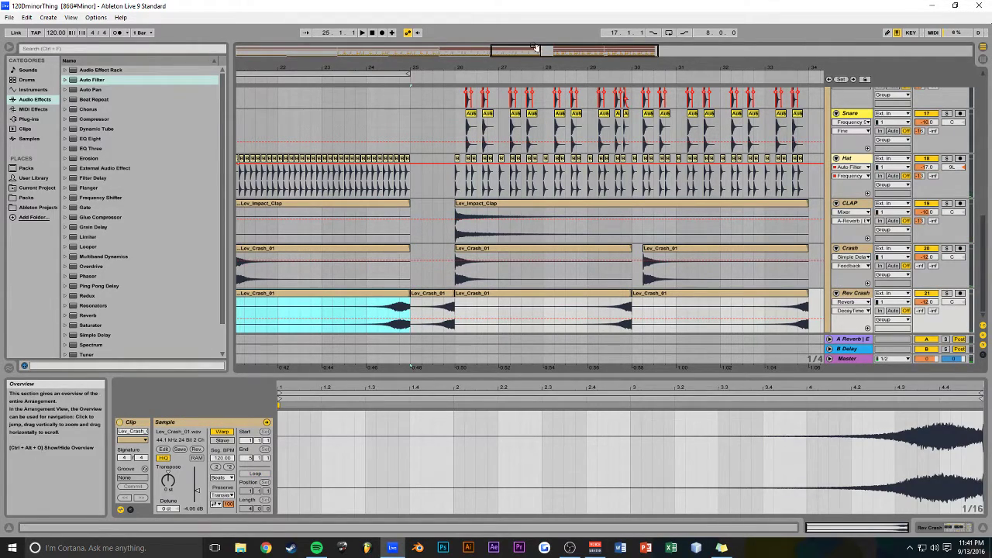
Show the whole arrangement and play the song from the start
{"action": "left_click_drag", "start_coordinate": [535, 51], "coordinate": [527, 15]}
{"action": "left_click", "coordinate": [373, 34]}
{"action": "key", "text": "space"}
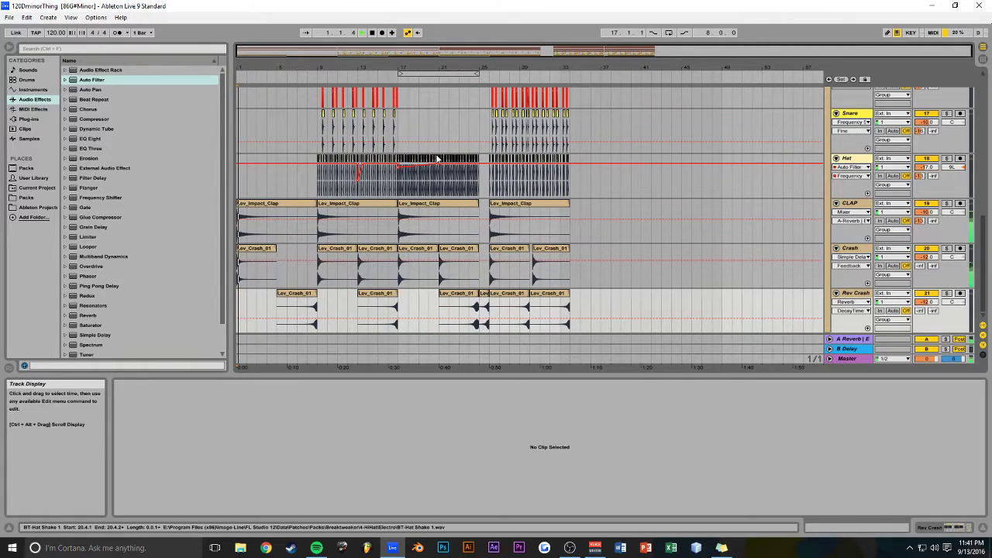
{"action": "scroll", "coordinate": [437, 159], "scroll_direction": "up", "scroll_amount": 4}
{"action": "scroll", "coordinate": [597, 155], "scroll_direction": "up", "scroll_amount": 4}
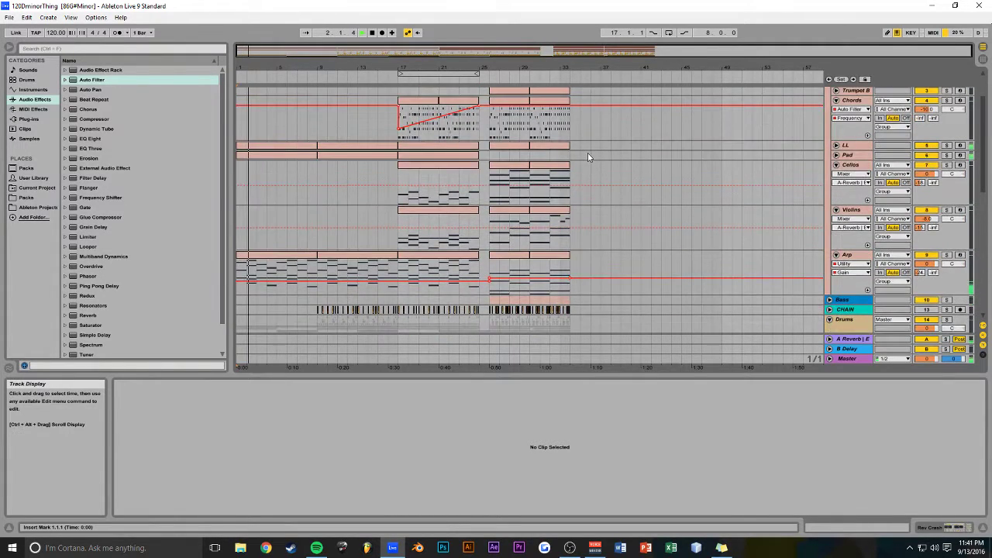
Fold the instrument tracks and the Synth and Drums groups into a compact overview and save the set
{"action": "left_click", "coordinate": [837, 145], "text": "alt"}
{"action": "left_click", "coordinate": [837, 137], "text": "alt"}
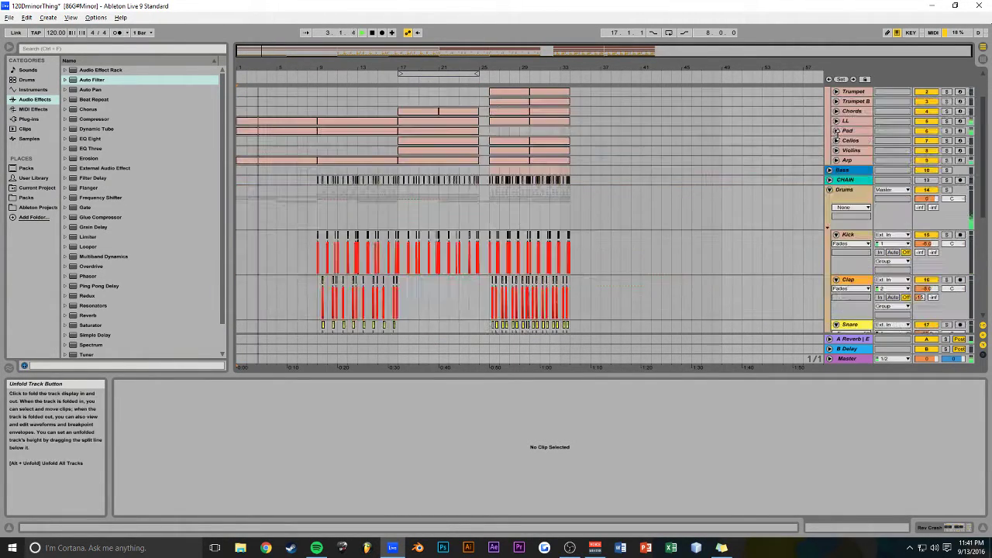
{"action": "scroll", "coordinate": [680, 191], "scroll_direction": "up", "scroll_amount": 2}
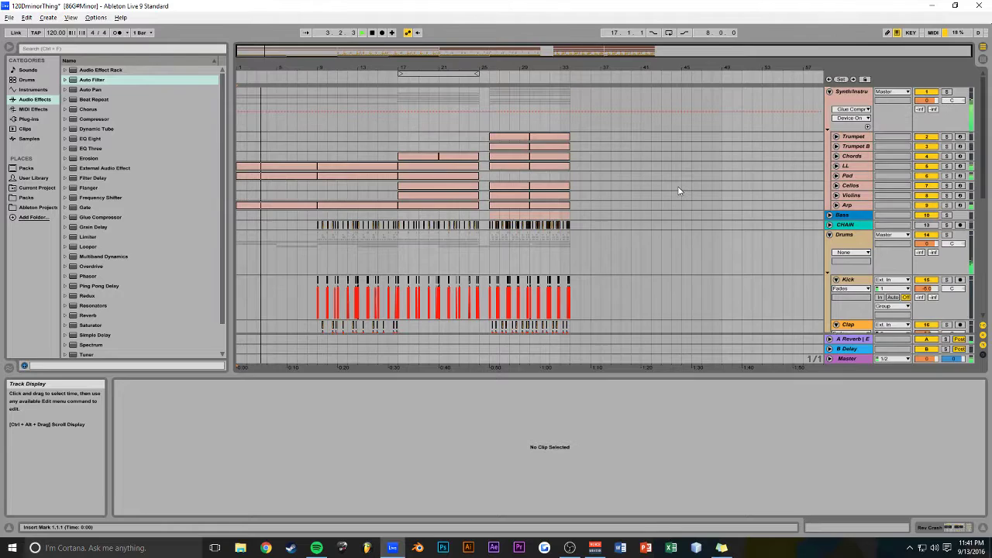
{"action": "left_click", "coordinate": [830, 92]}
{"action": "left_click", "coordinate": [829, 130]}
{"action": "key", "text": "ctrl+s"}
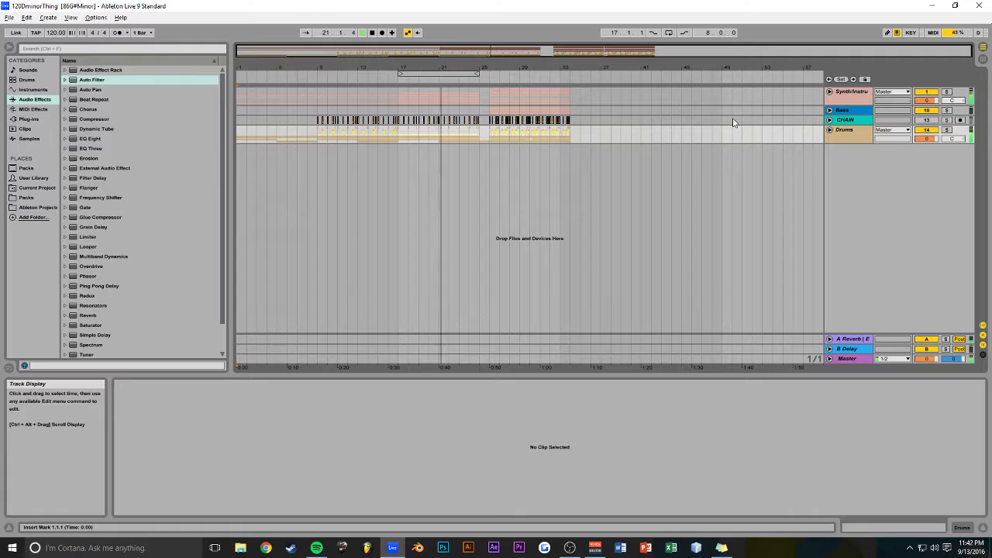
Add an EQ Eight to the Drums group with band 1 as a low cut at 30 Hz
{"action": "left_click", "coordinate": [962, 528]}
{"action": "left_click_drag", "start_coordinate": [92, 139], "coordinate": [171, 465]}
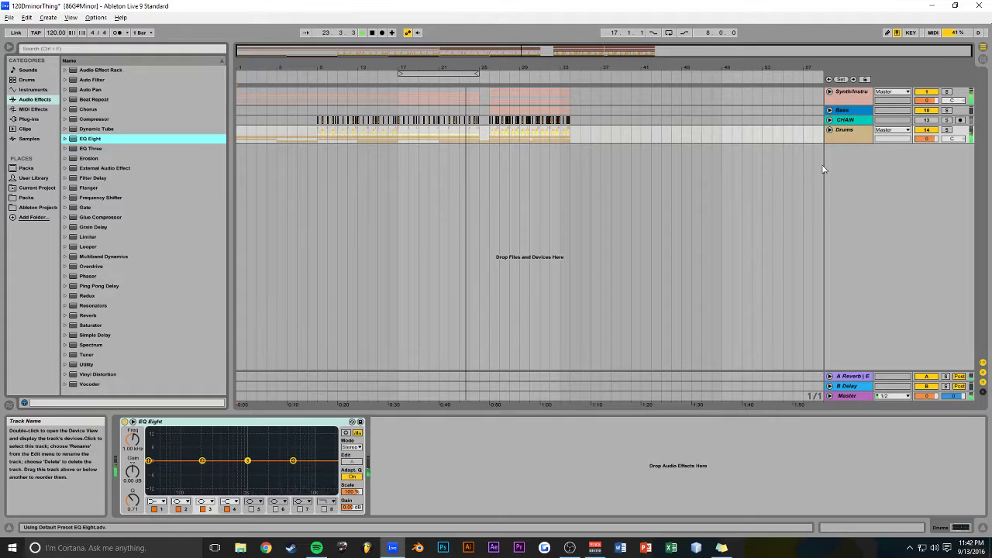
{"action": "left_click", "coordinate": [157, 501]}
{"action": "left_click", "coordinate": [160, 443]}
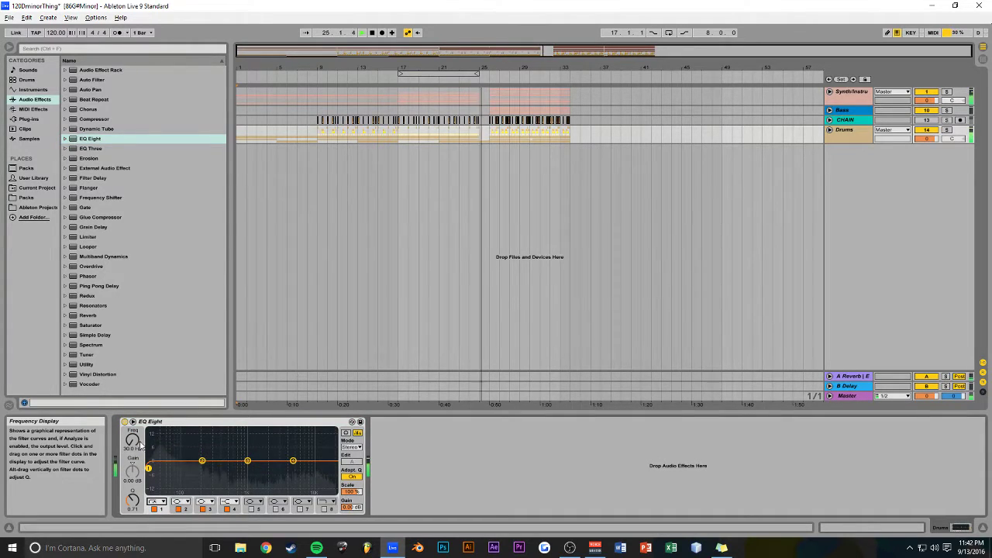
Automate the Drums EQ band 1 frequency to rise from bar 22 to bar 25 and return to 30 Hz at bar 26
{"action": "left_click", "coordinate": [831, 130]}
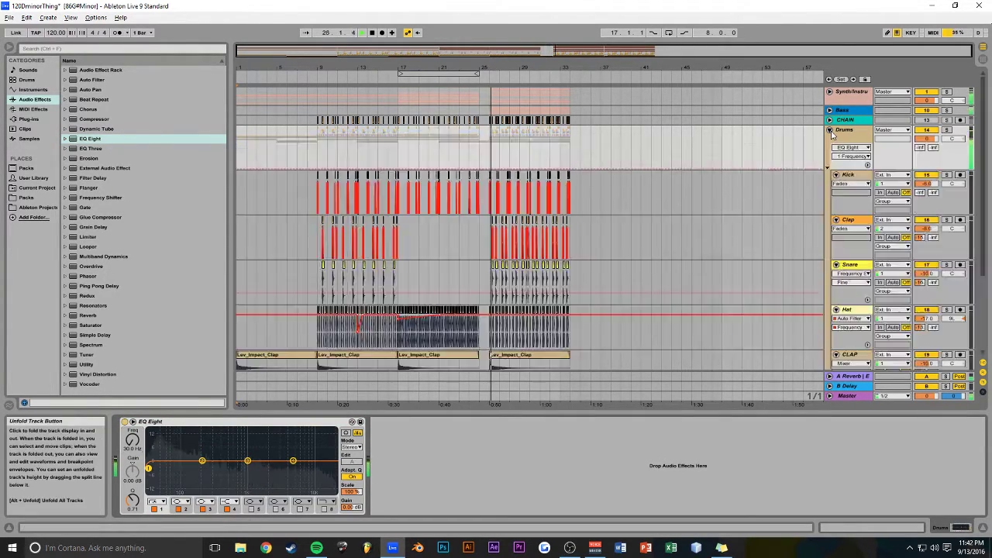
{"action": "left_click", "coordinate": [448, 169]}
{"action": "left_click_drag", "start_coordinate": [479, 168], "coordinate": [487, 170]}
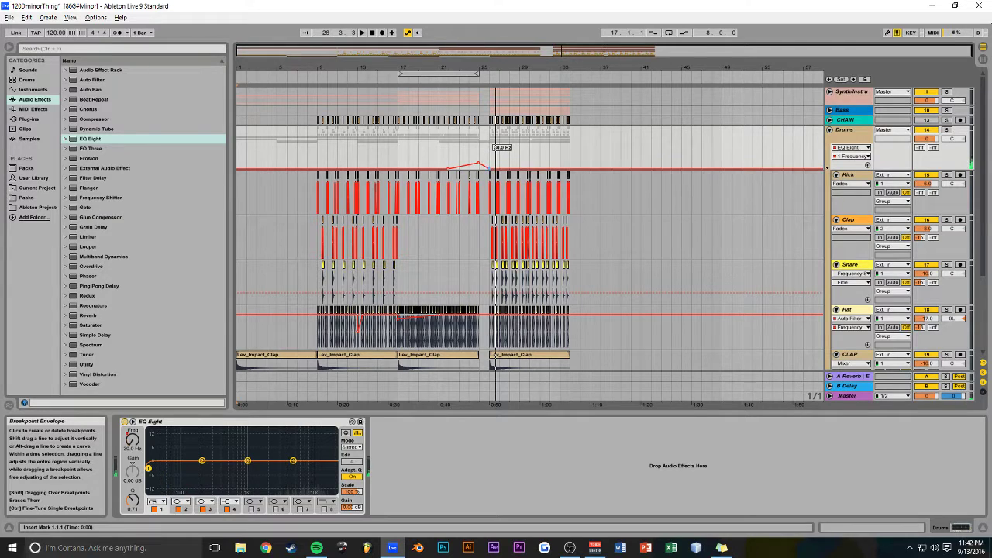
Audition the drum filter sweep from bar 23 and set its bar 25 peak to 387 Hz
{"action": "left_click", "coordinate": [459, 147]}
{"action": "key", "text": "space"}
{"action": "mouse_move", "coordinate": [495, 51]}
{"action": "left_mouse_down"}
{"action": "mouse_move", "coordinate": [500, 147]}
{"action": "mouse_move", "coordinate": [517, 147]}
{"action": "left_mouse_up"}
{"action": "left_click_drag", "start_coordinate": [591, 163], "coordinate": [596, 161]}
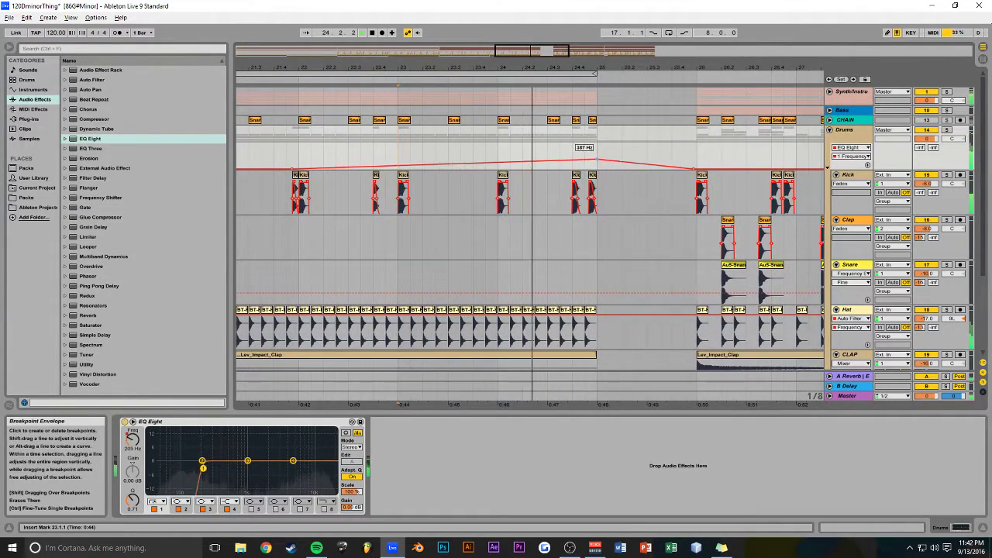
{"action": "left_click_drag", "start_coordinate": [555, 52], "coordinate": [554, 19]}
Unfold the Synth group and add an EQ Eight after its Glue Compressor with band 1 as a 30 Hz low cut
{"action": "left_click", "coordinate": [830, 92]}
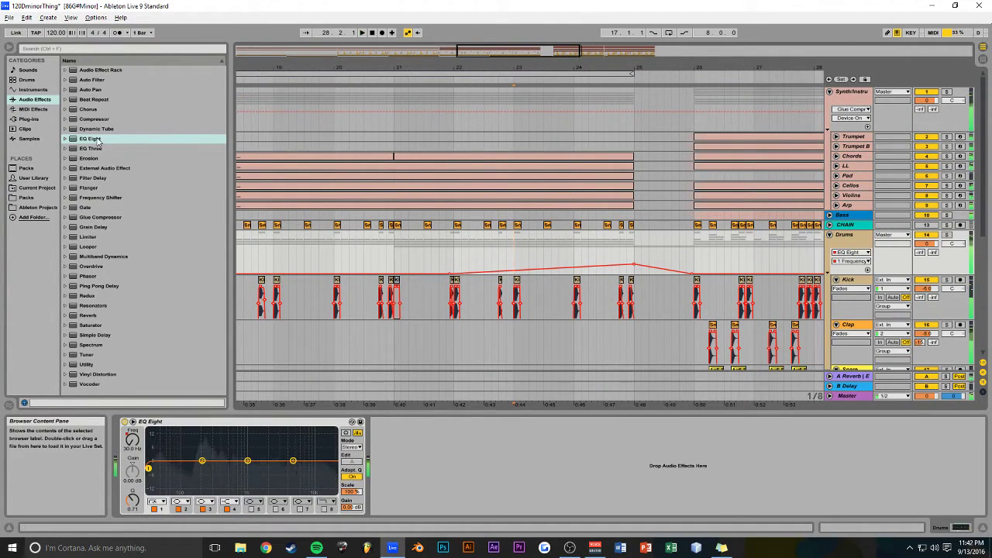
{"action": "left_click_drag", "start_coordinate": [124, 138], "coordinate": [518, 299]}
{"action": "left_click", "coordinate": [513, 502]}
{"action": "left_click", "coordinate": [512, 444]}
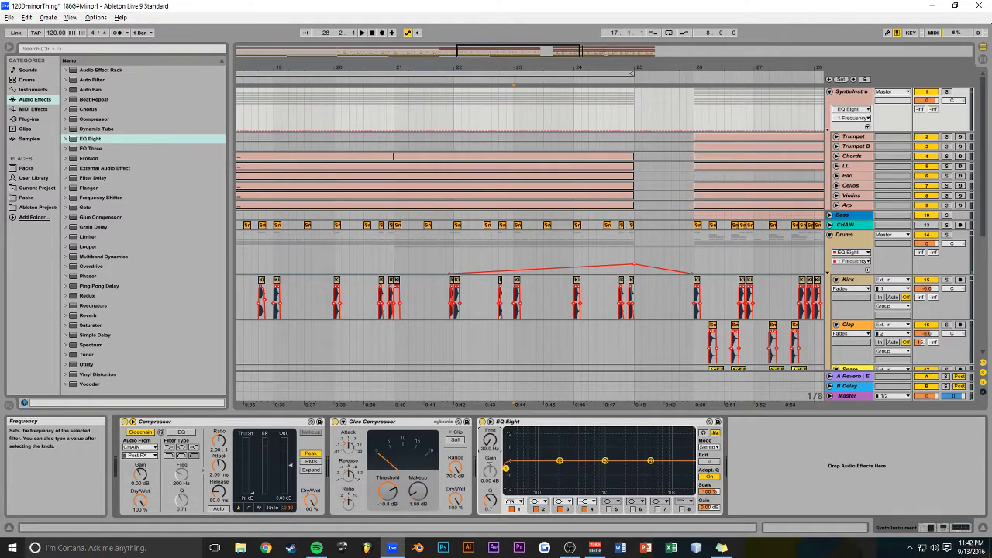
Automate the Synth group's EQ band 1 frequency to rise from bar 21 to bar 25 and return to 30 Hz by bar 26
{"action": "left_click", "coordinate": [395, 131]}
{"action": "left_click_drag", "start_coordinate": [635, 131], "coordinate": [635, 123]}
{"action": "left_click_drag", "start_coordinate": [701, 123], "coordinate": [701, 130]}
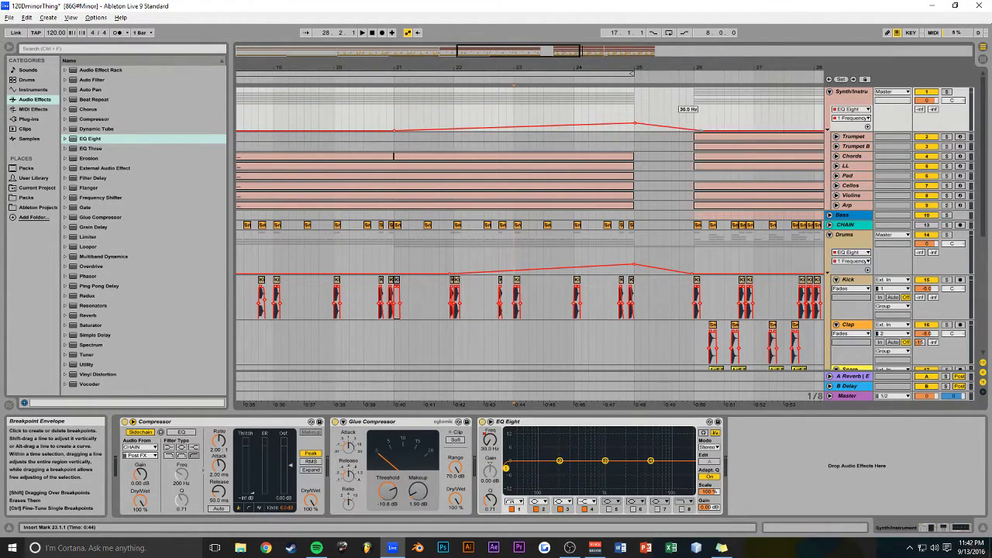
Raise the bar 25 peak of the Synth group's EQ automation slightly and audition from bar 21 into bar 26
{"action": "key", "text": "space"}
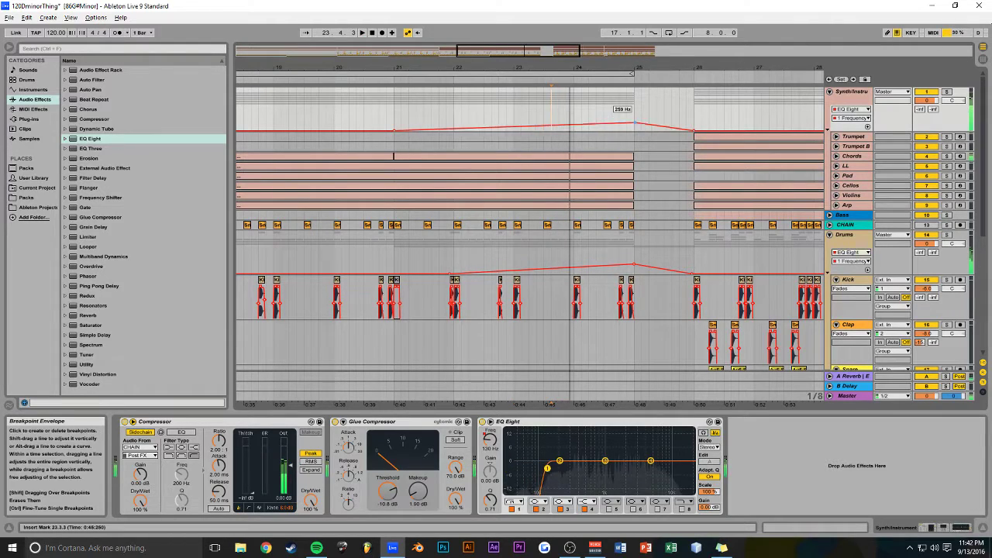
{"action": "left_click", "coordinate": [453, 117]}
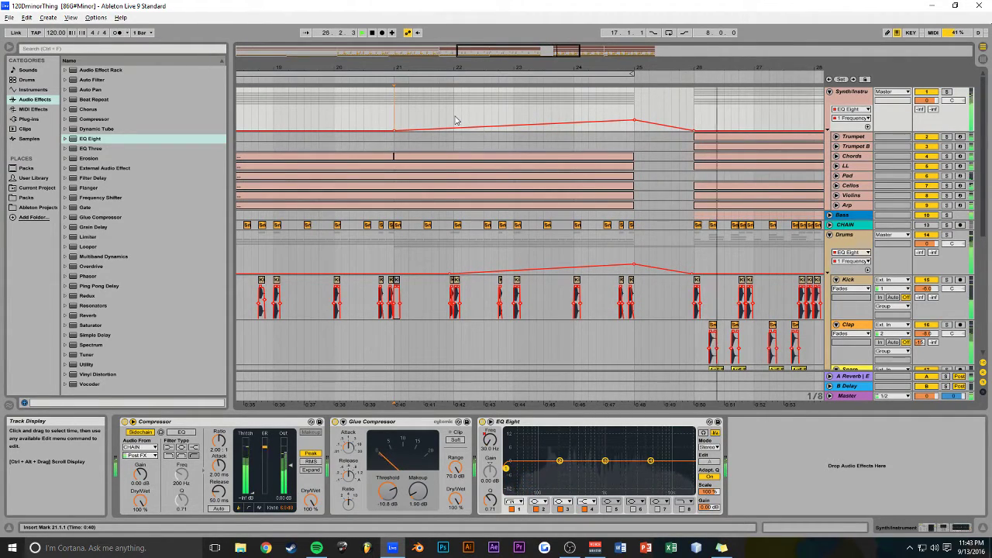
{"action": "left_click_drag", "start_coordinate": [677, 69], "coordinate": [533, 54]}
{"action": "key", "text": "space"}
Play the whole arrangement from the start and switch to OBS
{"action": "scroll", "coordinate": [365, 146], "scroll_direction": "down", "scroll_amount": 5}
{"action": "left_click_drag", "start_coordinate": [454, 52], "coordinate": [454, 33]}
{"action": "left_click", "coordinate": [373, 32]}
{"action": "key", "text": "space"}
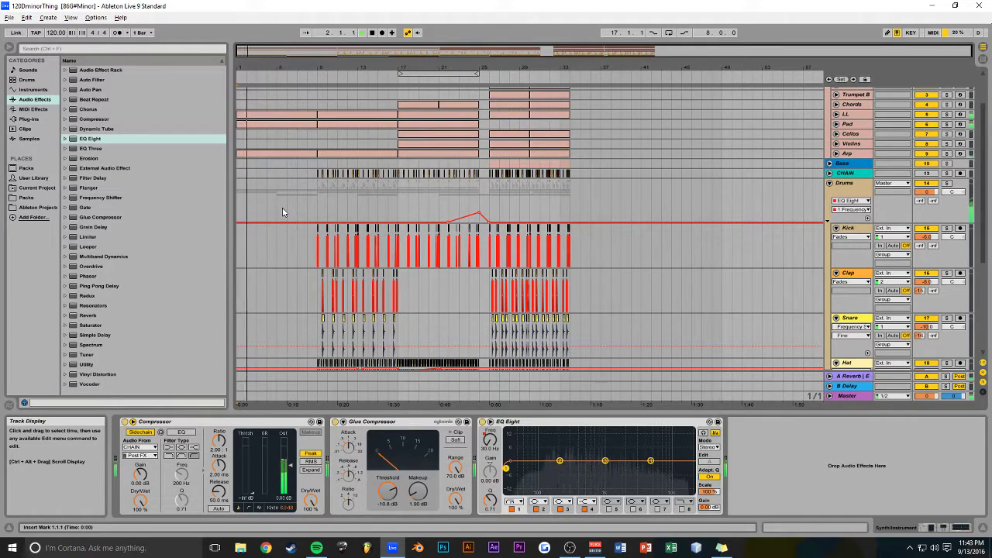
{"action": "key", "text": "alt+Tab"}
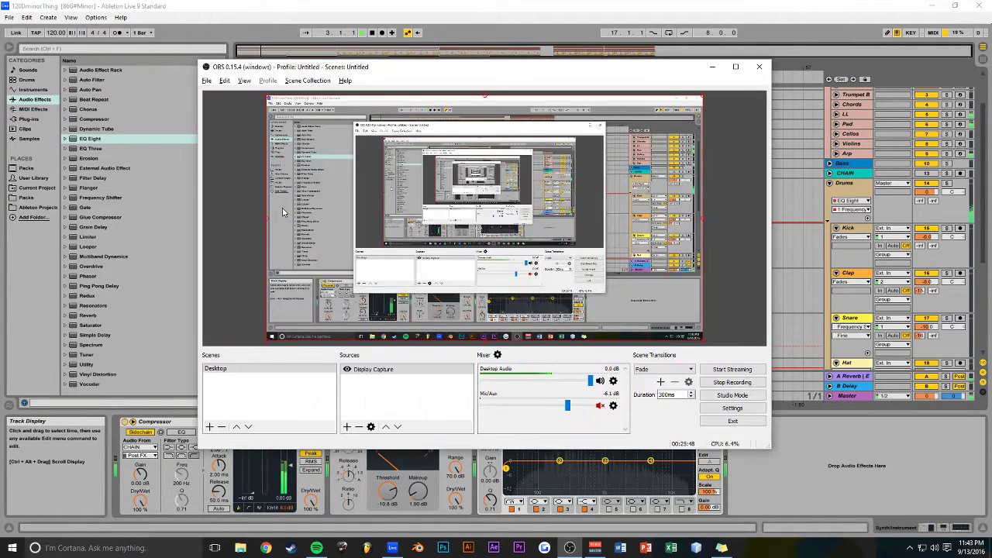
Switch back to Ableton Live and let the arrangement play on into the full section at bar 26
{"action": "key", "text": "alt+Tab"}
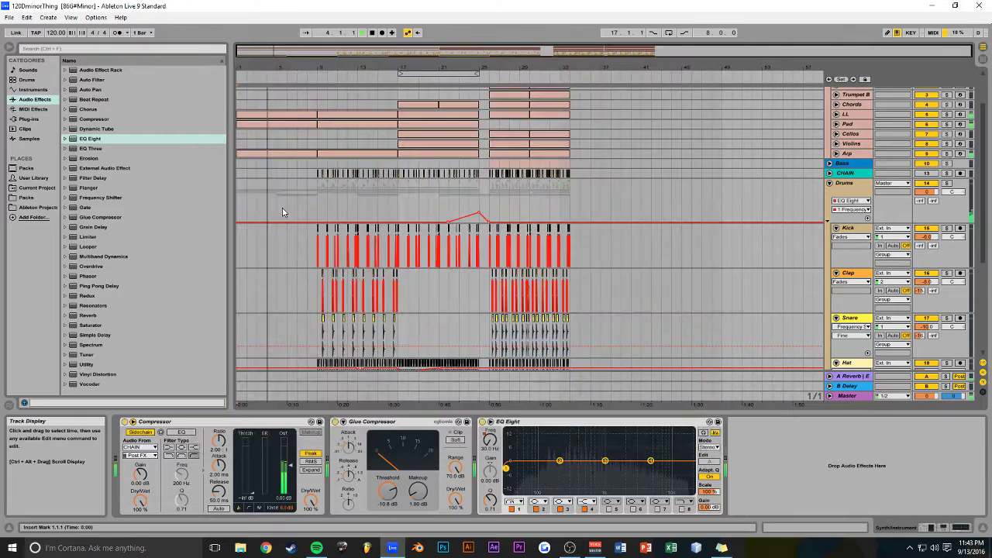
{"action": "key", "text": "alt+Tab"}
{"action": "key", "text": "alt+Tab"}
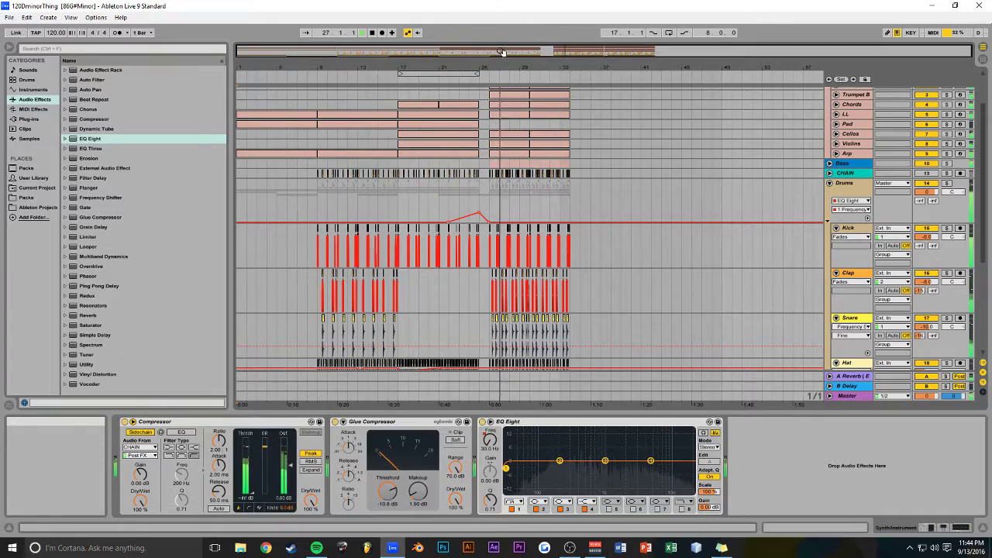
Duplicate the Pad clip after bar 25, trim the copy to end at bar 26, unfold the Pad track and save the set
{"action": "left_click_drag", "start_coordinate": [501, 51], "coordinate": [501, 108]}
{"action": "left_click_drag", "start_coordinate": [625, 63], "coordinate": [567, 69]}
{"action": "scroll", "coordinate": [620, 187], "scroll_direction": "up", "scroll_amount": 3}
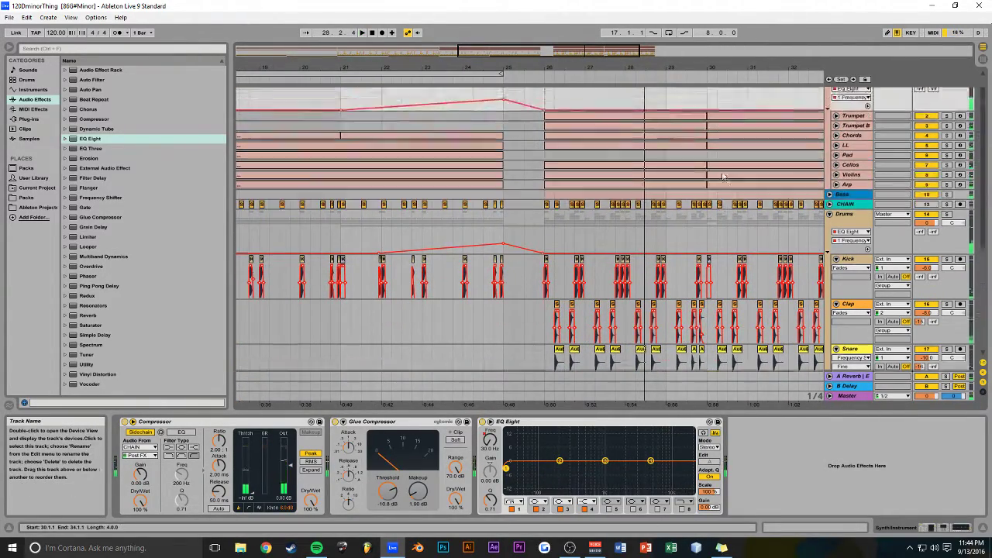
{"action": "left_click", "coordinate": [479, 177]}
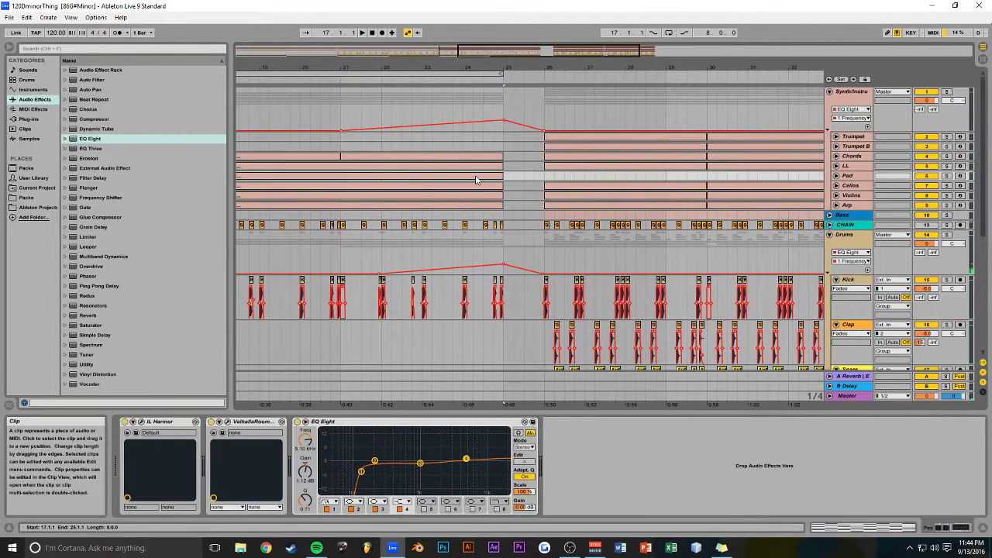
{"action": "key", "text": "ctrl+d"}
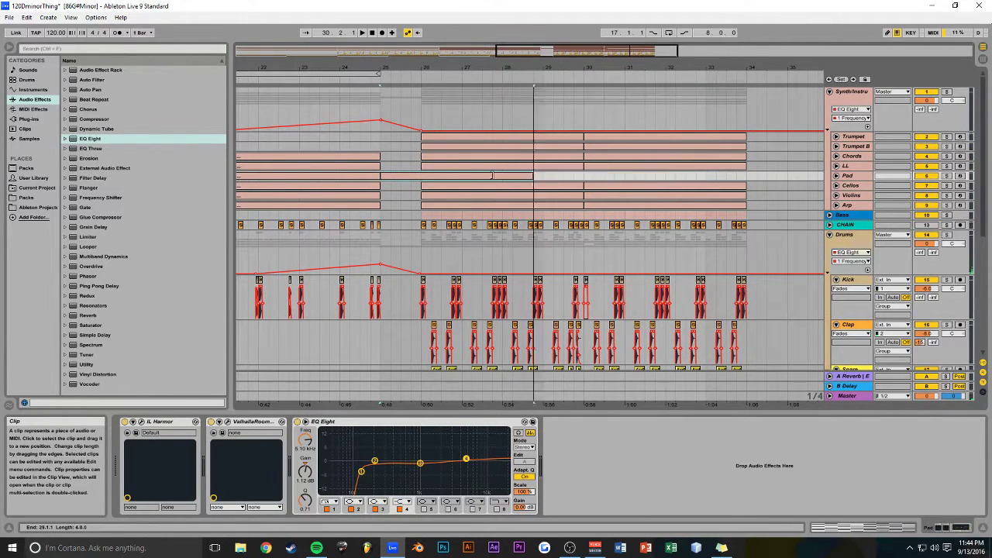
{"action": "left_click", "coordinate": [421, 176]}
{"action": "left_click", "coordinate": [836, 176]}
{"action": "key", "text": "ctrl+s"}
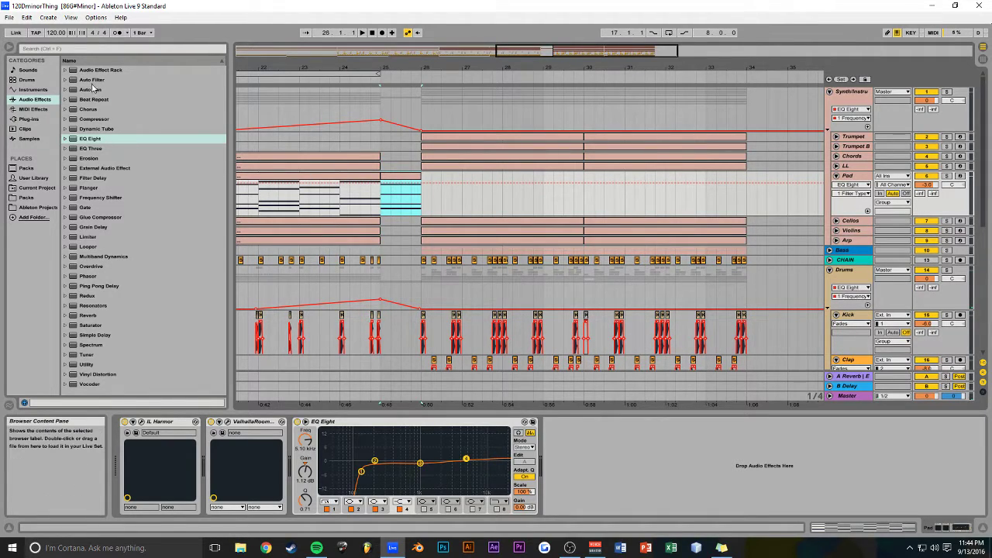
Add an Auto Filter to the Pad track and automate its frequency to rise from minimum at bar 25 to fully open at bar 26
{"action": "left_click_drag", "start_coordinate": [93, 81], "coordinate": [341, 164]}
{"action": "left_click_drag", "start_coordinate": [688, 448], "coordinate": [689, 422]}
{"action": "left_click", "coordinate": [381, 180]}
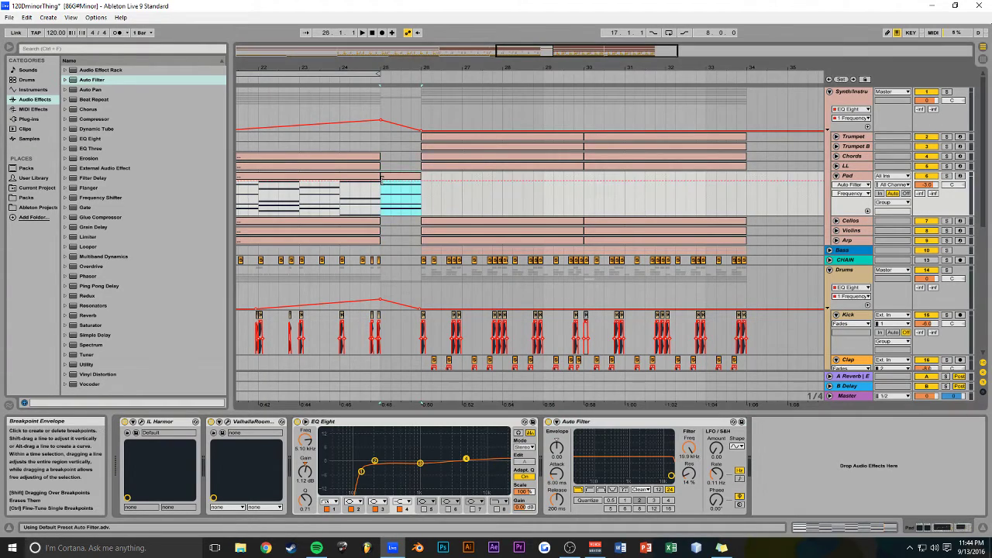
{"action": "left_click", "coordinate": [383, 187]}
{"action": "left_click_drag", "start_coordinate": [382, 187], "coordinate": [422, 182]}
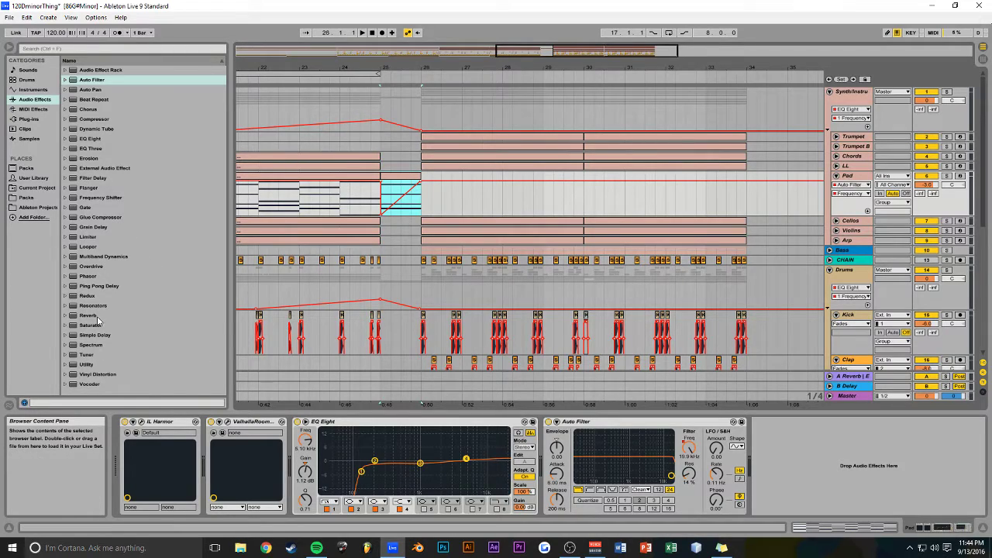
Add a Reverb after the Pad's Auto Filter and automate its Decay Time to climb from bar 23 to a peak at bar 25
{"action": "left_click_drag", "start_coordinate": [99, 319], "coordinate": [618, 417]}
{"action": "left_click_drag", "start_coordinate": [820, 463], "coordinate": [820, 463]}
{"action": "left_click", "coordinate": [867, 502]}
{"action": "left_click", "coordinate": [380, 204]}
{"action": "left_click_drag", "start_coordinate": [403, 204], "coordinate": [382, 208]}
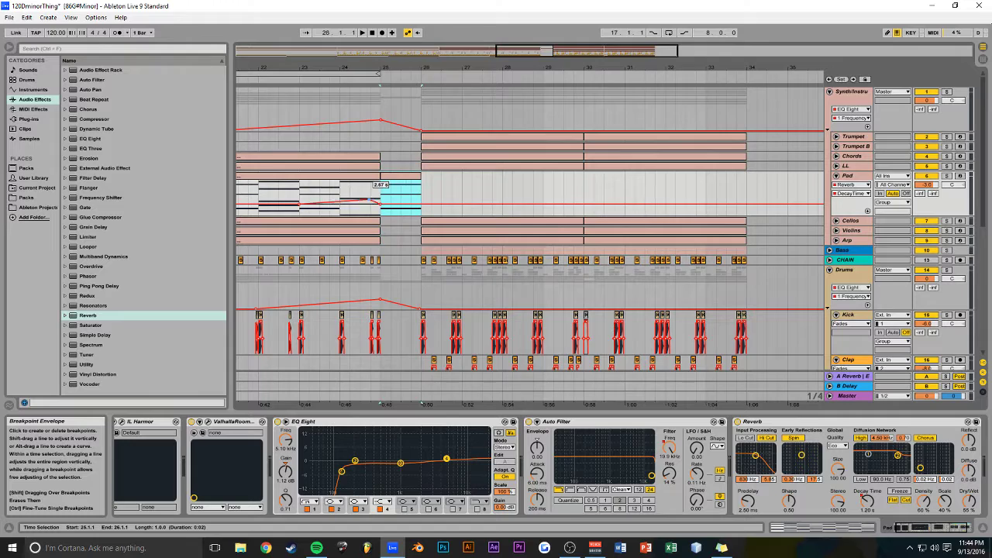
Audition from bar 24 and hold the Pad's raised reverb Decay Time through bar 25, dropping it back at bar 26
{"action": "left_click", "coordinate": [347, 156]}
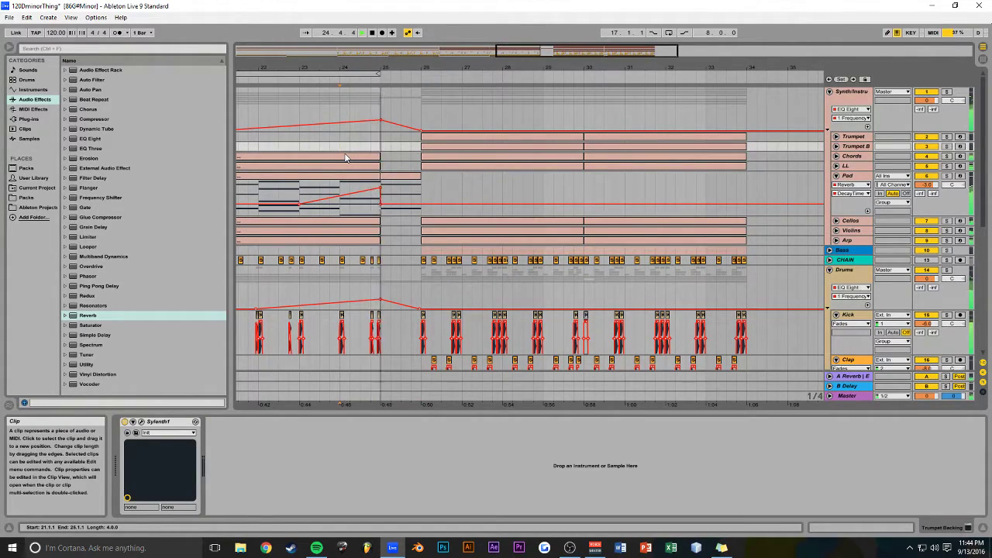
{"action": "left_click", "coordinate": [381, 210]}
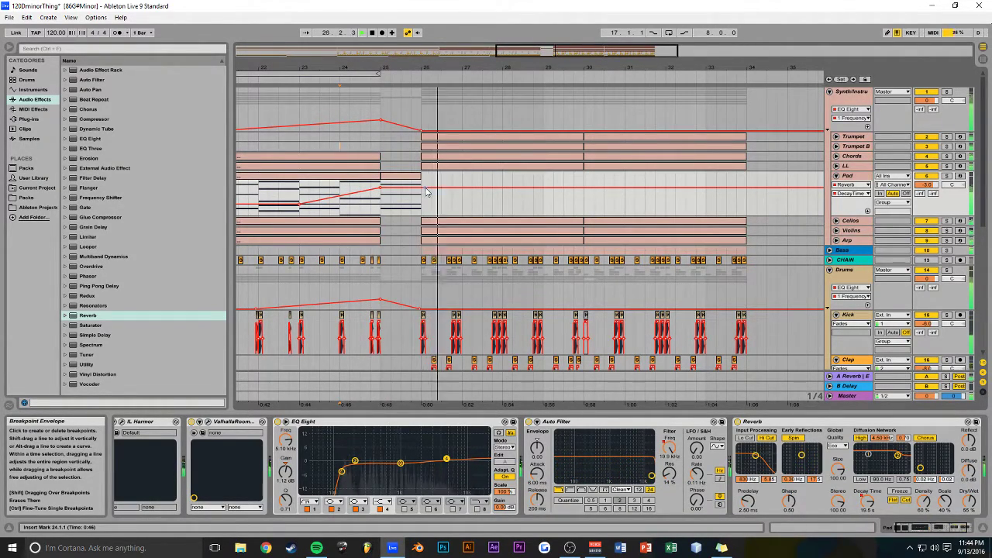
{"action": "mouse_move", "coordinate": [431, 191]}
{"action": "left_mouse_down"}
{"action": "mouse_move", "coordinate": [432, 207]}
{"action": "mouse_move", "coordinate": [422, 189]}
{"action": "left_mouse_up"}
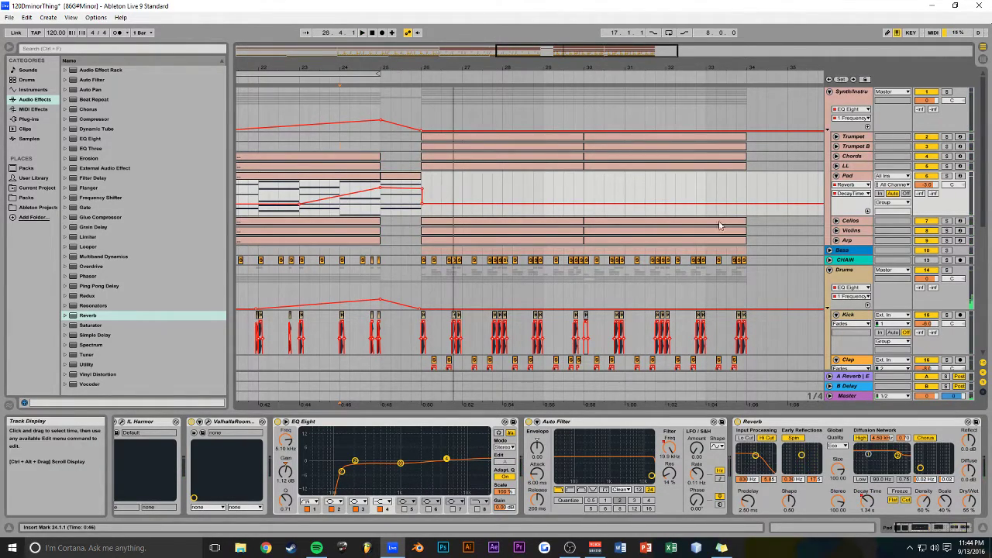
Automate the Pad's Reverb Dry/Wet to jump up for bar 25 only, audition the gap and save the set
{"action": "left_click", "coordinate": [968, 502]}
{"action": "left_click", "coordinate": [380, 198]}
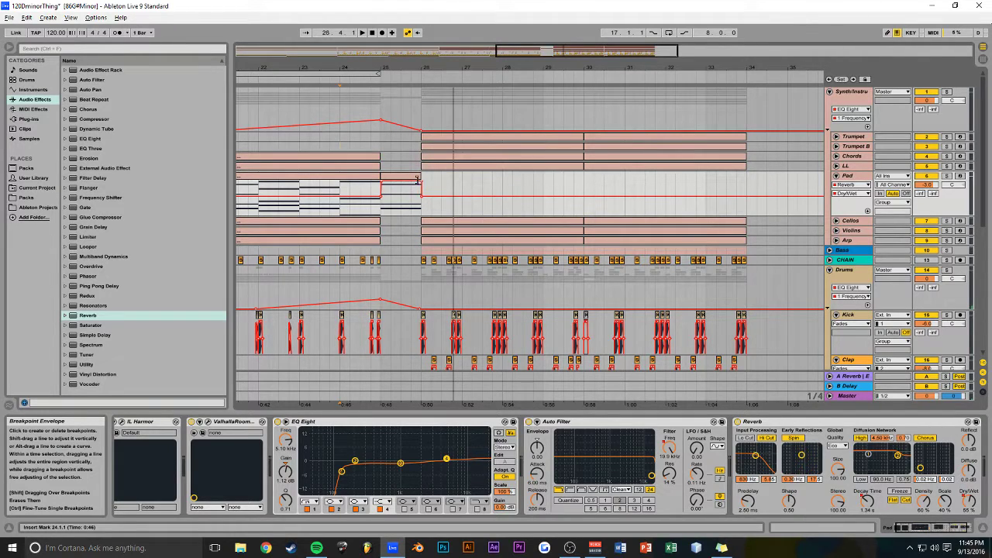
{"action": "left_click", "coordinate": [369, 140]}
{"action": "key", "text": "space"}
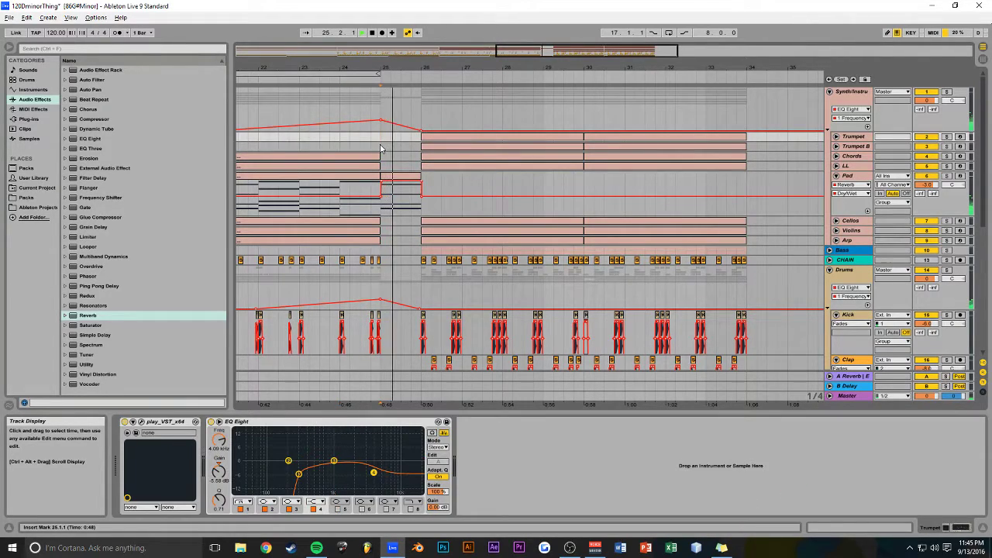
{"action": "left_click", "coordinate": [338, 140]}
{"action": "key", "text": "ctrl+s"}
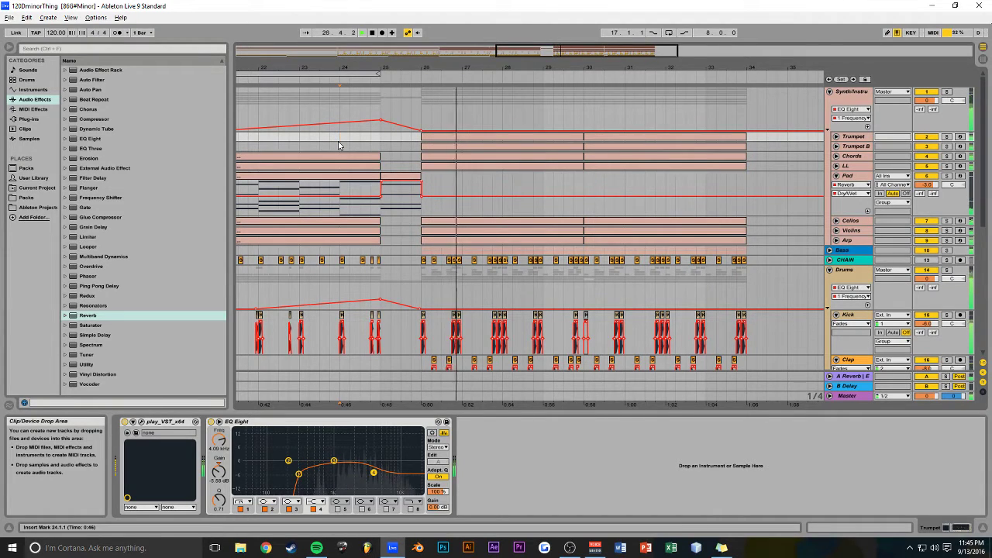
Audition the first Snare and Clap hits after bar 26 with each track soloed
{"action": "left_click_drag", "start_coordinate": [503, 51], "coordinate": [501, 125]}
{"action": "scroll", "coordinate": [457, 224], "scroll_direction": "down", "scroll_amount": 5}
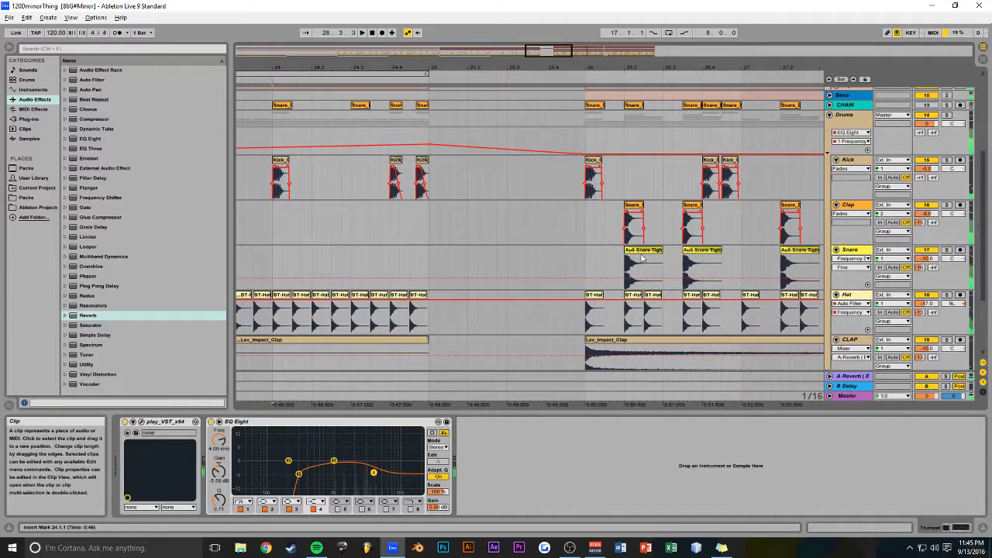
{"action": "left_click_drag", "start_coordinate": [638, 256], "coordinate": [664, 269]}
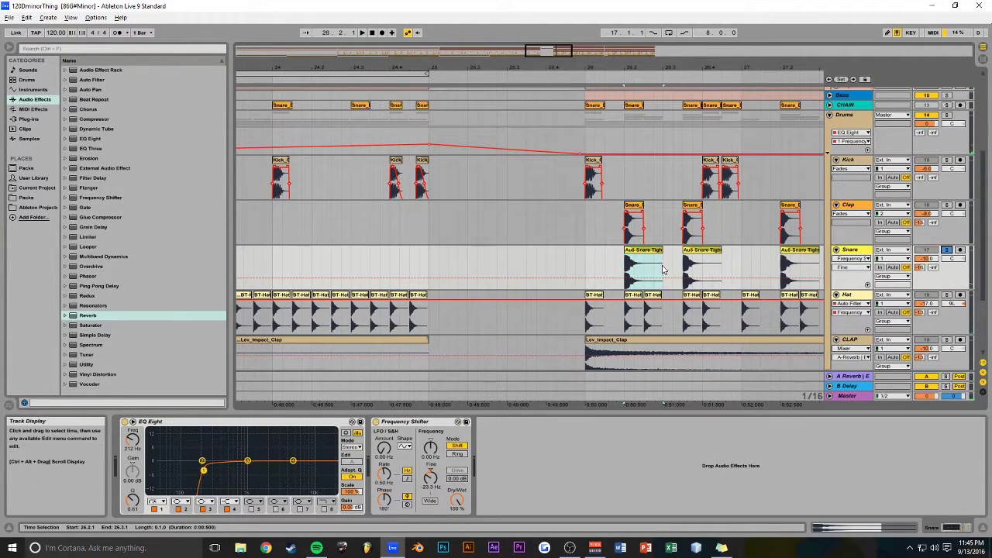
{"action": "key", "text": "space"}
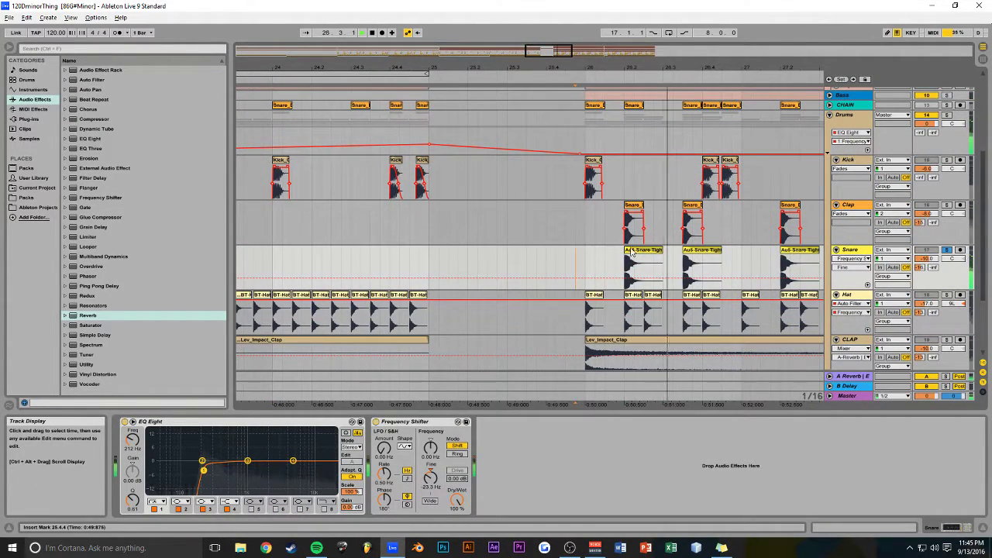
{"action": "key", "text": "space"}
{"action": "left_click", "coordinate": [947, 206]}
{"action": "key", "text": "space"}
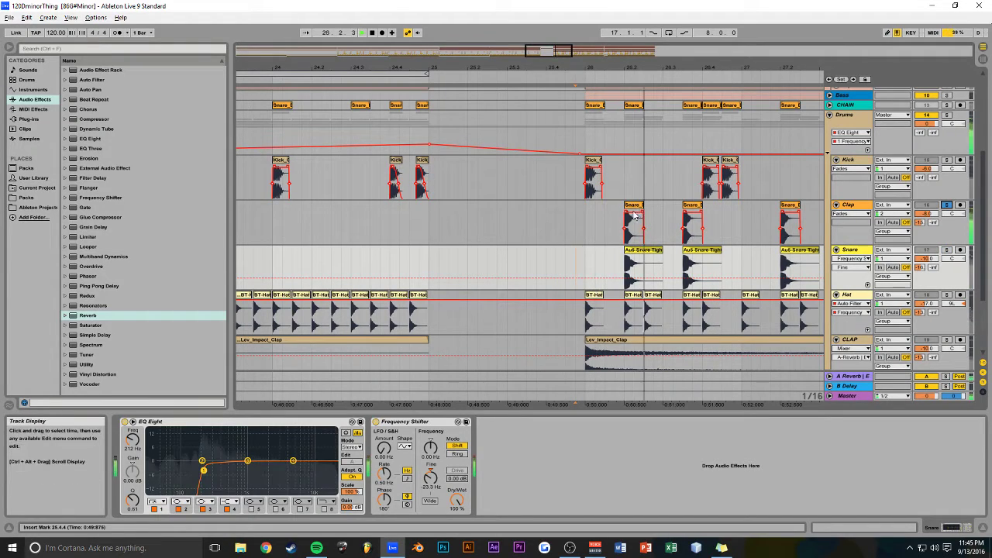
{"action": "key", "text": "space"}
Copy a Clap hit from bar 26 so it ends at the start of bar 26, reverse it and audition it
{"action": "left_click", "coordinate": [692, 217]}
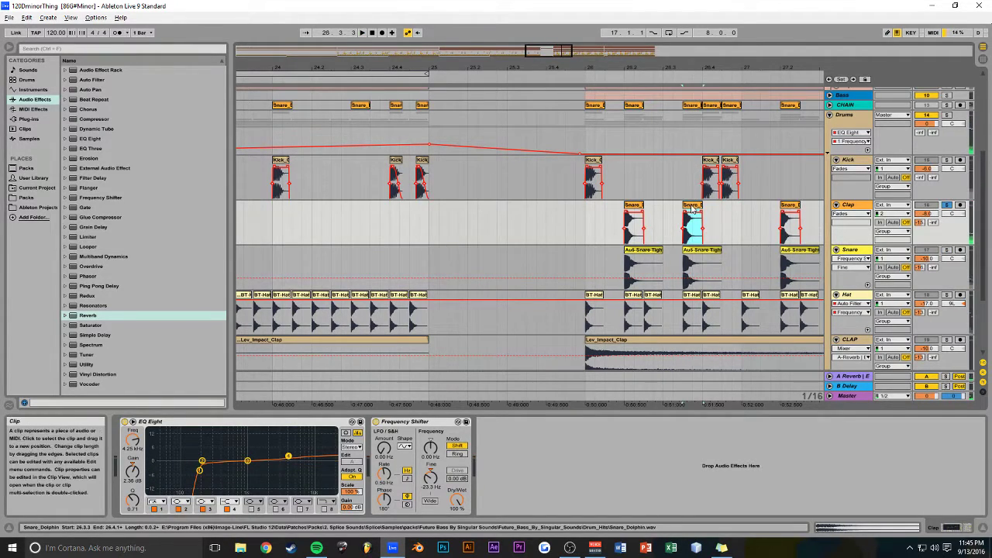
{"action": "left_click_drag", "start_coordinate": [691, 208], "coordinate": [577, 208]}
{"action": "double_click", "coordinate": [554, 208]}
{"action": "left_click", "coordinate": [196, 450]}
{"action": "left_click", "coordinate": [565, 189]}
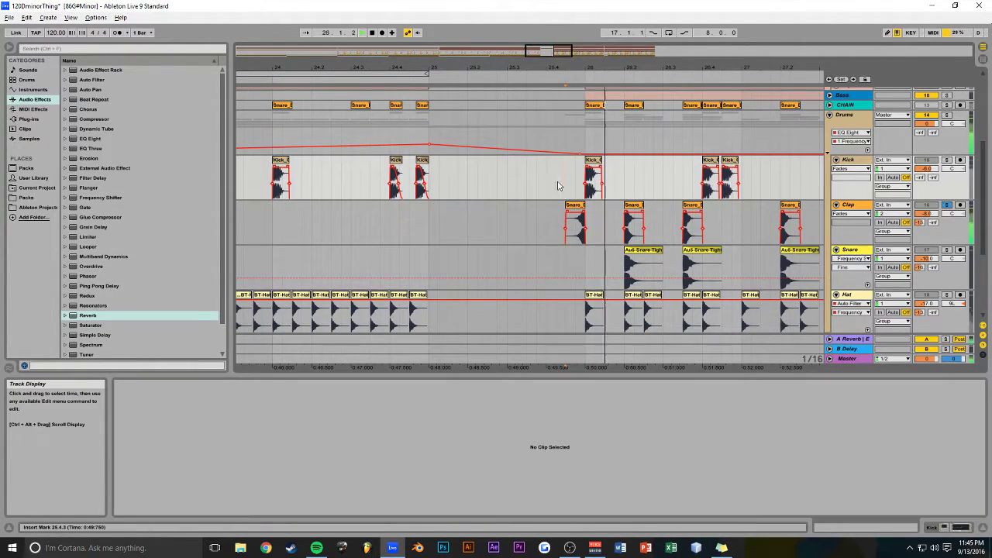
{"action": "key", "text": "space"}
Copy the bar 26 Kick into the gap, reverse it and align its end with the start of bar 26
{"action": "left_click", "coordinate": [431, 176]}
{"action": "key", "text": "space"}
{"action": "key", "text": "space"}
{"action": "left_click_drag", "start_coordinate": [593, 160], "coordinate": [546, 168]}
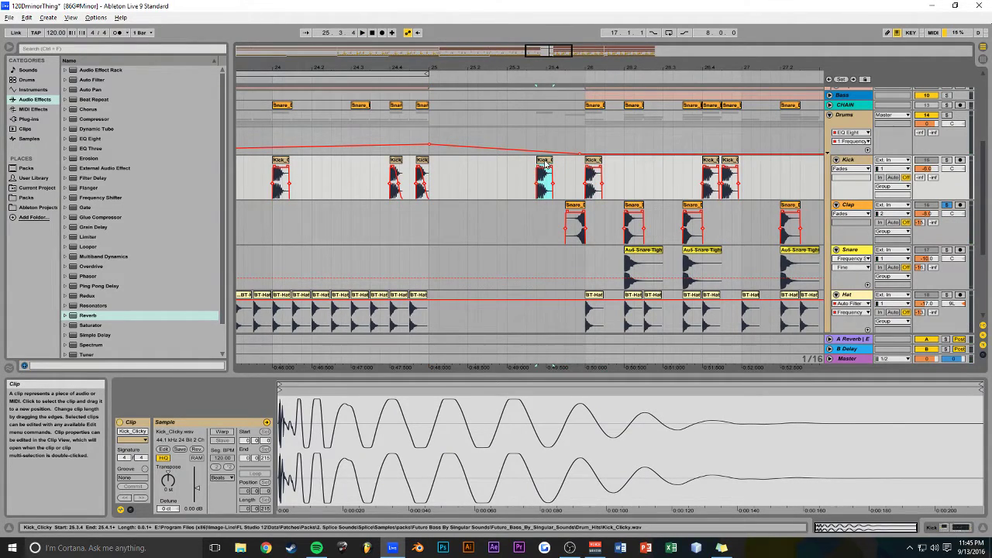
{"action": "left_click", "coordinate": [196, 449]}
{"action": "left_click_drag", "start_coordinate": [543, 167], "coordinate": [572, 169]}
{"action": "left_click_drag", "start_coordinate": [565, 52], "coordinate": [561, 84]}
{"action": "left_click_drag", "start_coordinate": [368, 161], "coordinate": [376, 163]}
Play the reversed hits into bar 26, turn off the Clap solo and save the set
{"action": "left_click", "coordinate": [323, 131]}
{"action": "key", "text": "space"}
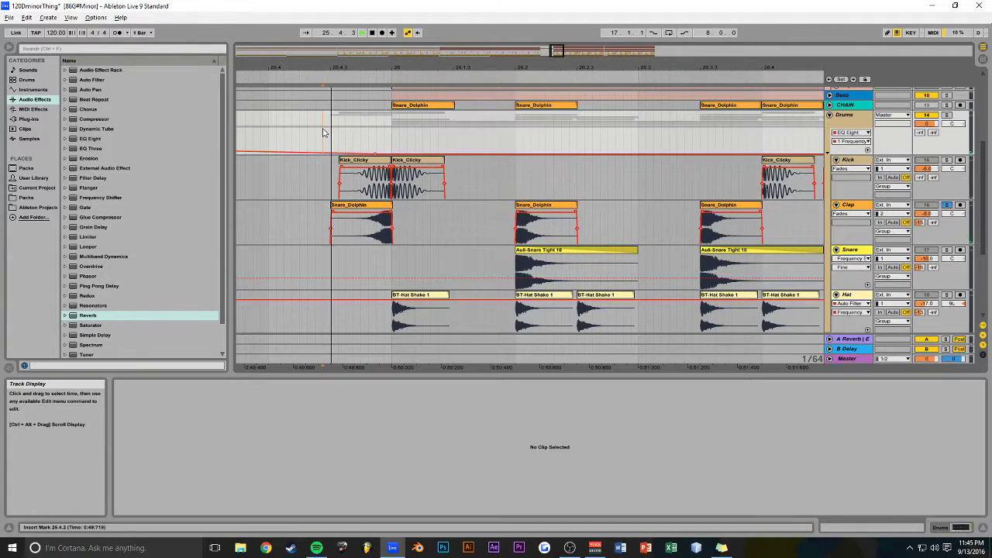
{"action": "left_click", "coordinate": [947, 204]}
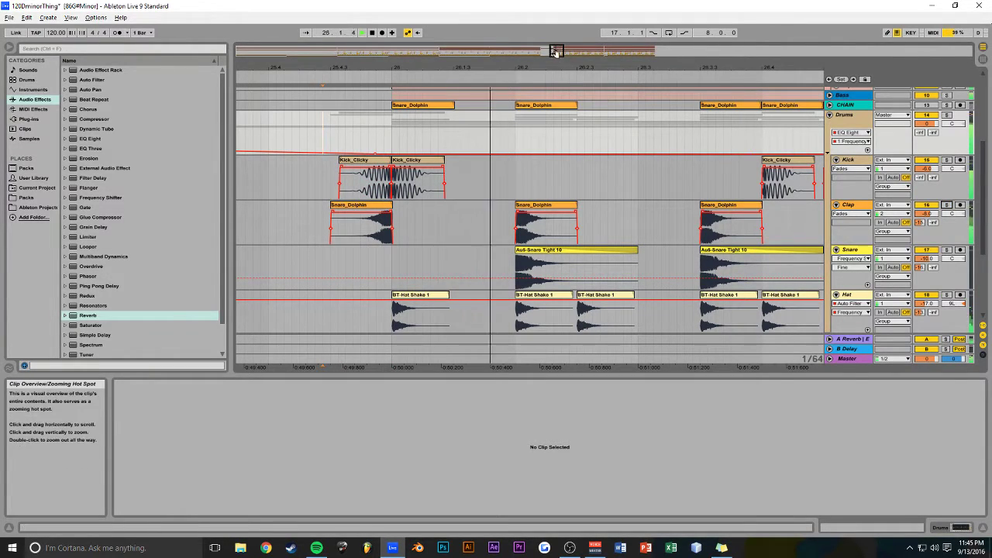
{"action": "left_click_drag", "start_coordinate": [556, 50], "coordinate": [545, 55]}
{"action": "scroll", "coordinate": [268, 204], "scroll_direction": "up", "scroll_amount": 3}
{"action": "key", "text": "ctrl+s"}
{"action": "left_click", "coordinate": [333, 195]}
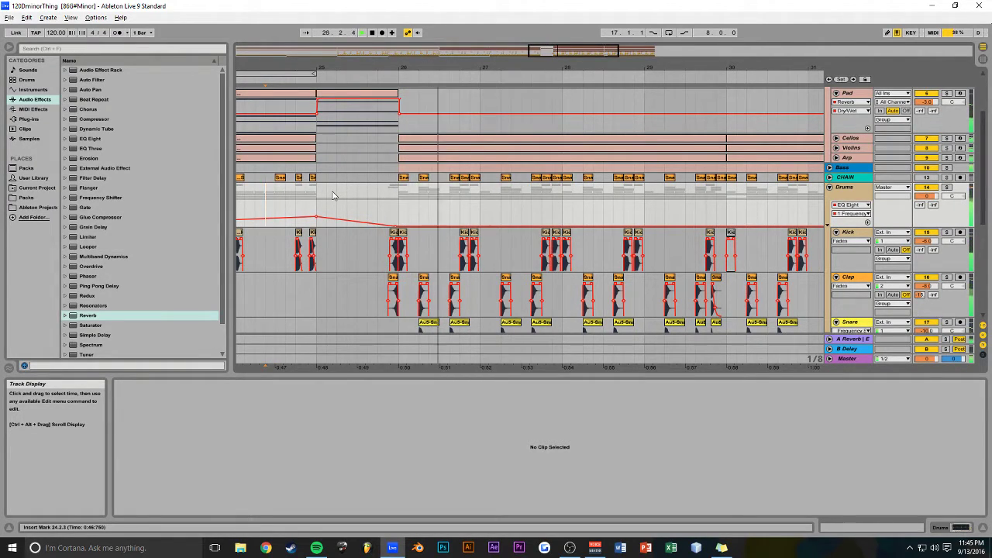
Set the clip gain of both the reversed Kick and reversed Clap clips to -5 dB and play them back
{"action": "scroll", "coordinate": [334, 195], "scroll_direction": "down", "scroll_amount": 3}
{"action": "left_click", "coordinate": [392, 192]}
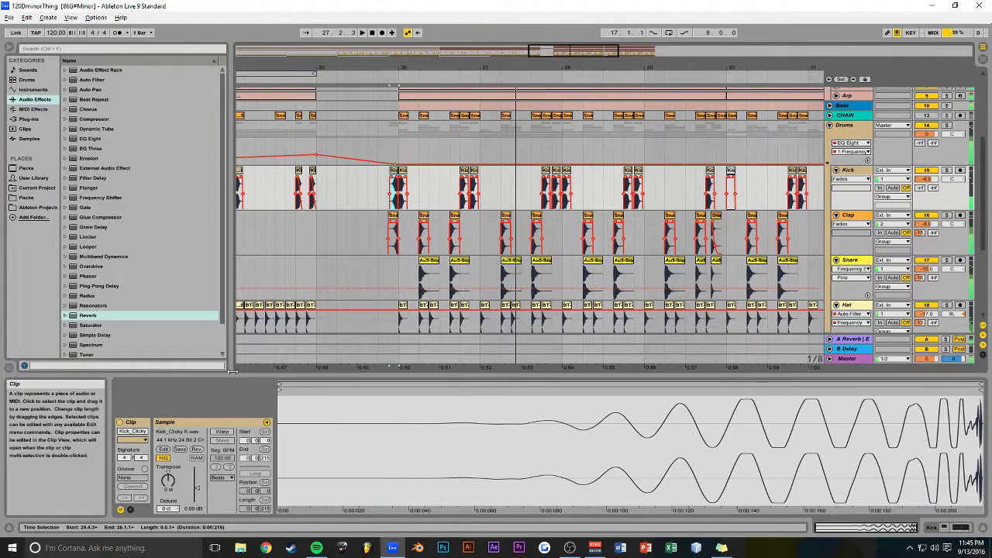
{"action": "left_click", "coordinate": [394, 217], "text": "shift"}
{"action": "left_click", "coordinate": [197, 488]}
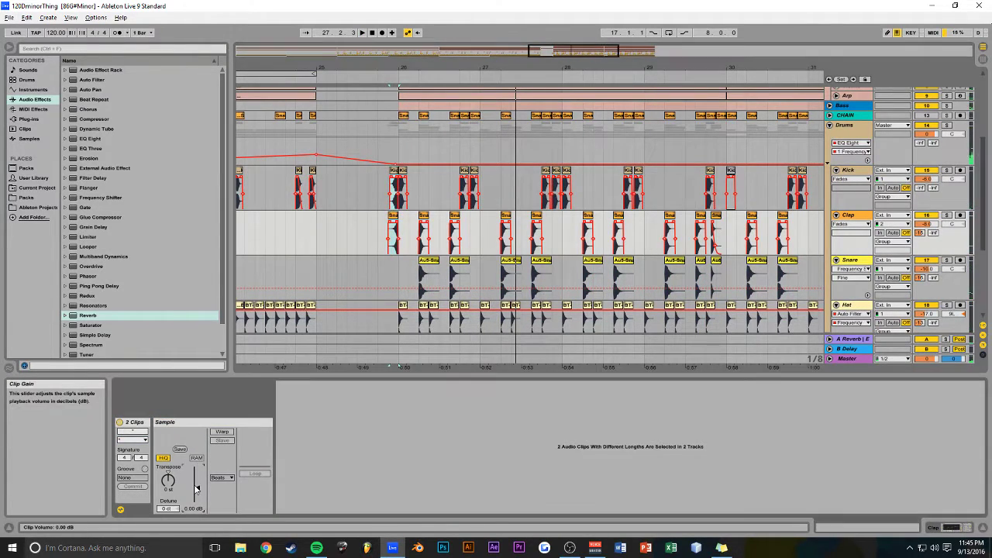
{"action": "type", "text": "-5"}
{"action": "key", "text": "Return"}
{"action": "key", "text": "space"}
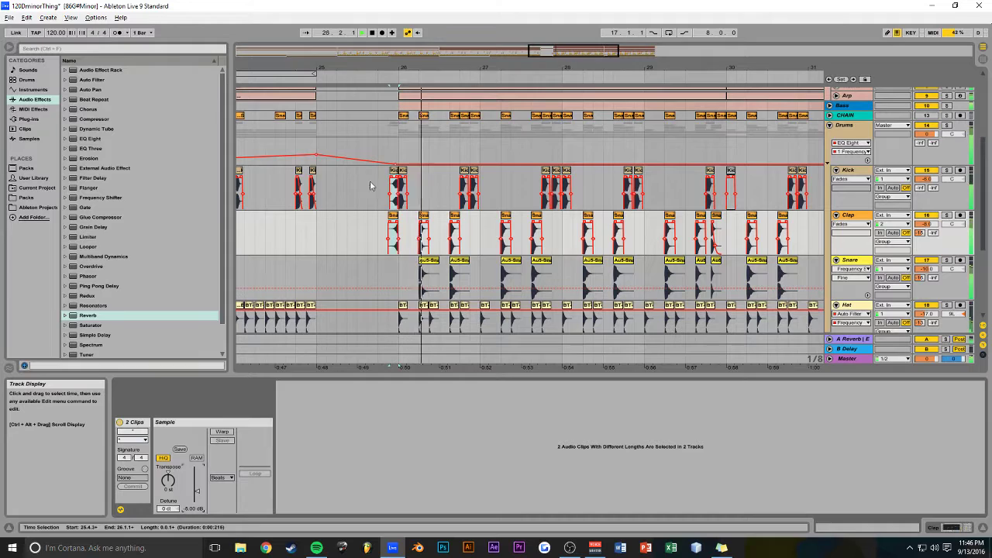
Play the transition from bar 21 into bar 26 and save the set
{"action": "left_click_drag", "start_coordinate": [544, 66], "coordinate": [545, 59]}
{"action": "left_click", "coordinate": [393, 138]}
{"action": "key", "text": "space"}
{"action": "key", "text": "ctrl+s"}
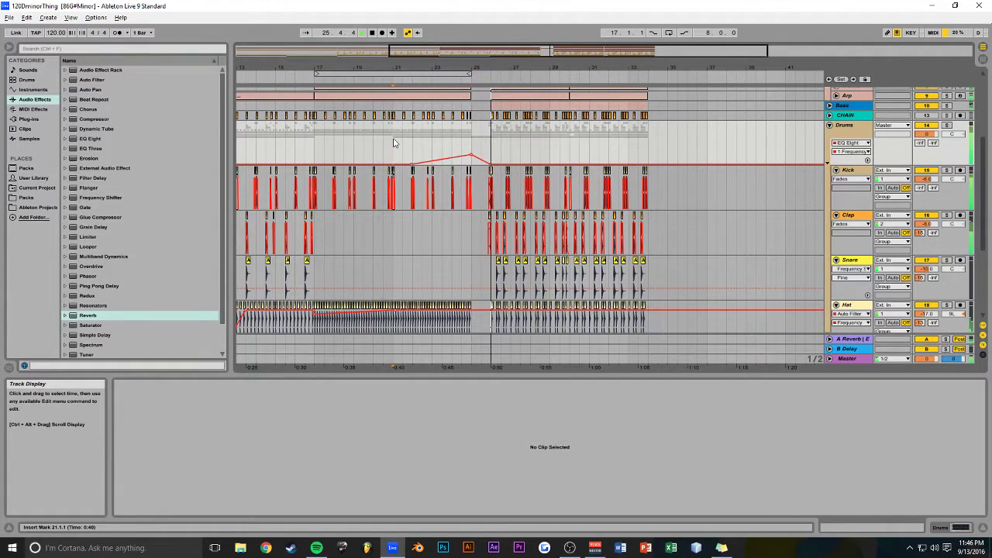
Solo the Pad track to audition the transition and play the full mix from bar 17
{"action": "scroll", "coordinate": [391, 138], "scroll_direction": "up", "scroll_amount": 5}
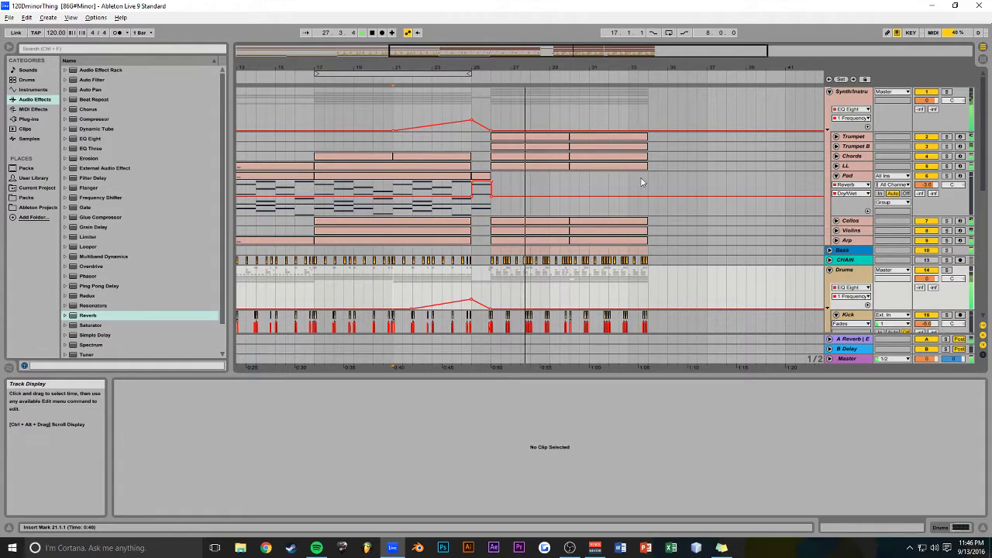
{"action": "left_click", "coordinate": [947, 176]}
{"action": "key", "text": "space"}
{"action": "key", "text": "space"}
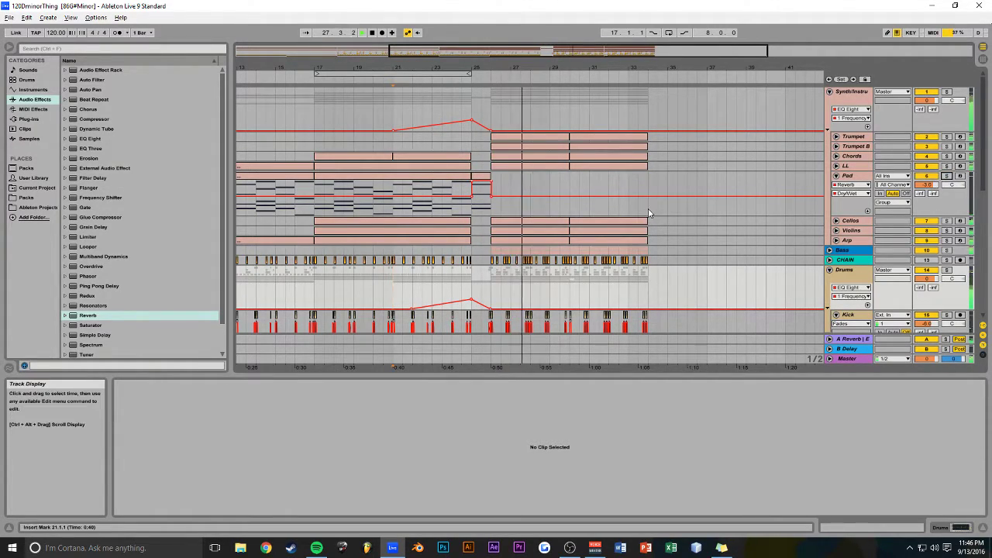
{"action": "key", "text": "minus"}
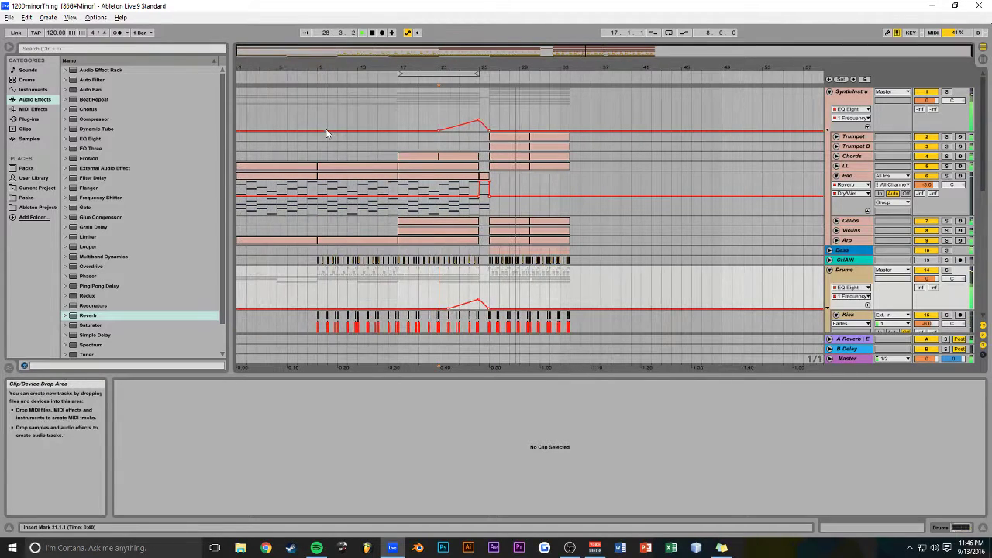
{"action": "key", "text": "space"}
{"action": "left_click", "coordinate": [401, 108]}
{"action": "key", "text": "space"}
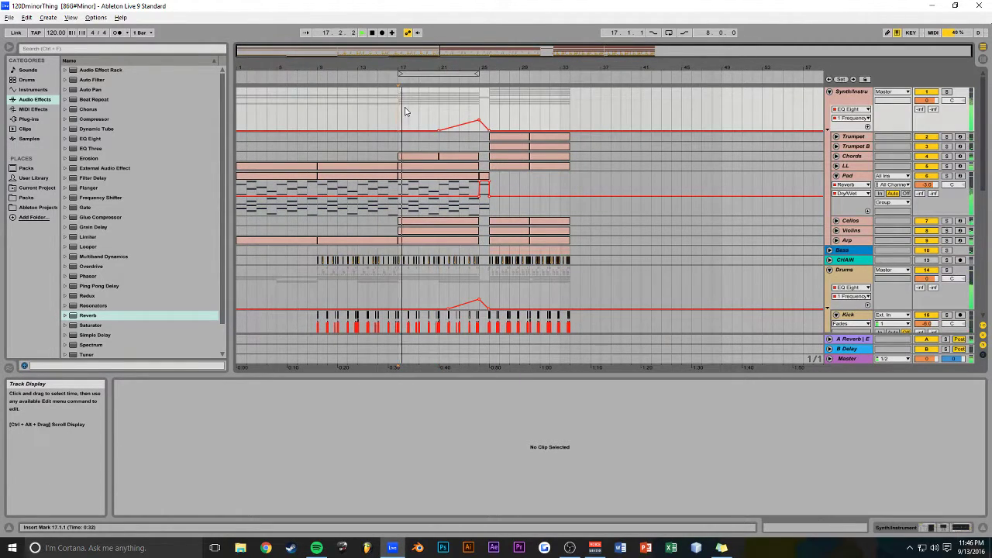
Fold all tracks and the Drums and Synth groups, save the set, stop playback at the song start and switch to OBS
{"action": "scroll", "coordinate": [405, 111], "scroll_direction": "down", "scroll_amount": 15}
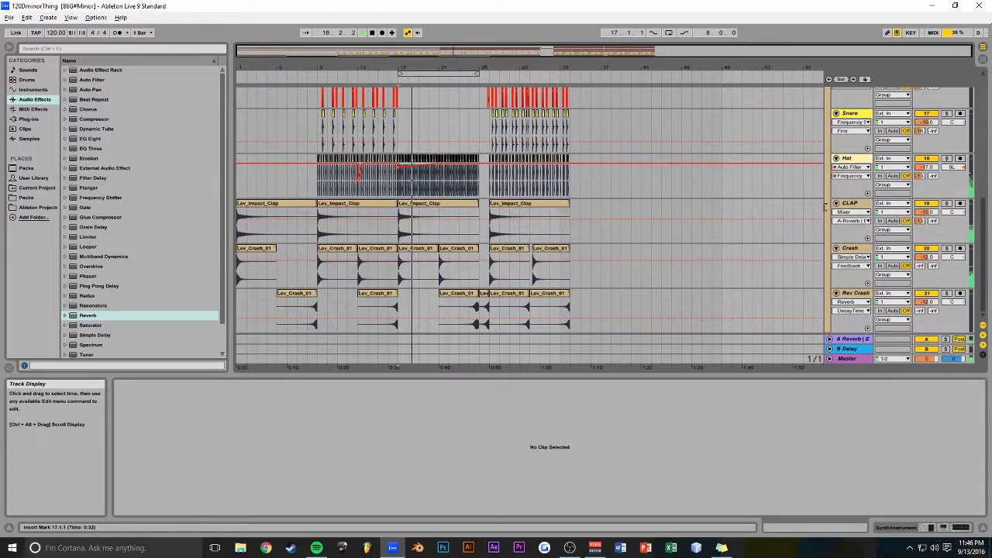
{"action": "left_click", "coordinate": [837, 203], "text": "alt"}
{"action": "scroll", "coordinate": [700, 224], "scroll_direction": "up", "scroll_amount": 6}
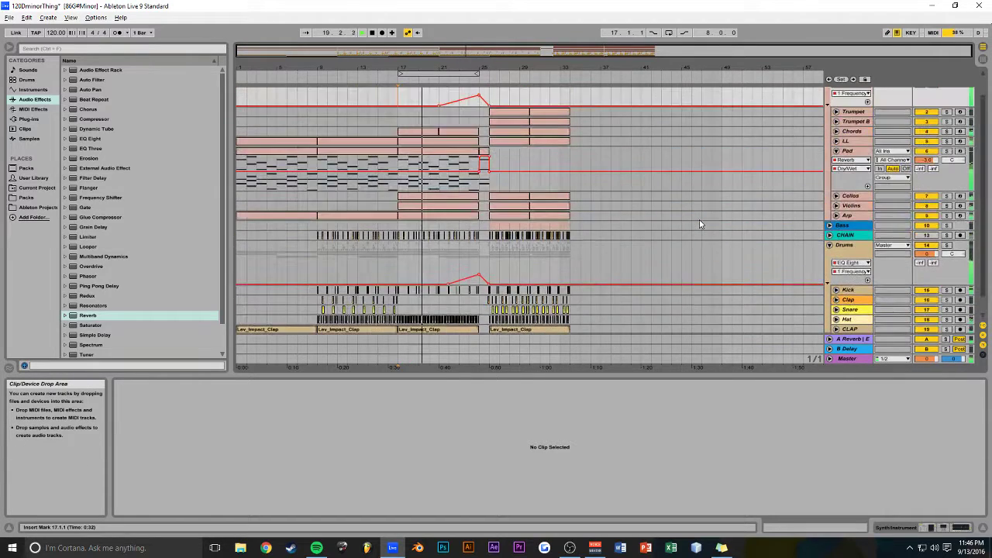
{"action": "scroll", "coordinate": [700, 221], "scroll_direction": "up", "scroll_amount": 2}
{"action": "left_click", "coordinate": [829, 269]}
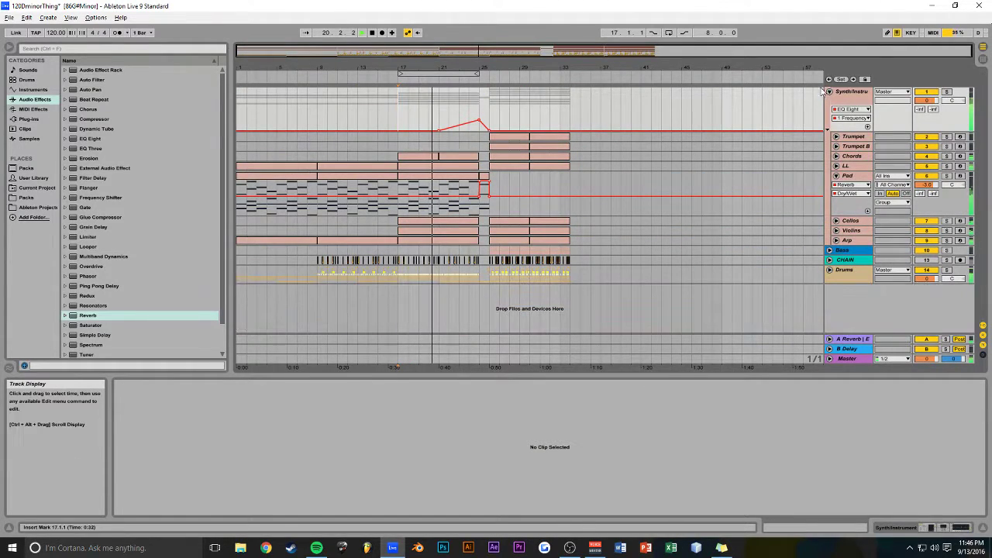
{"action": "left_click", "coordinate": [829, 92]}
{"action": "key", "text": "ctrl+s"}
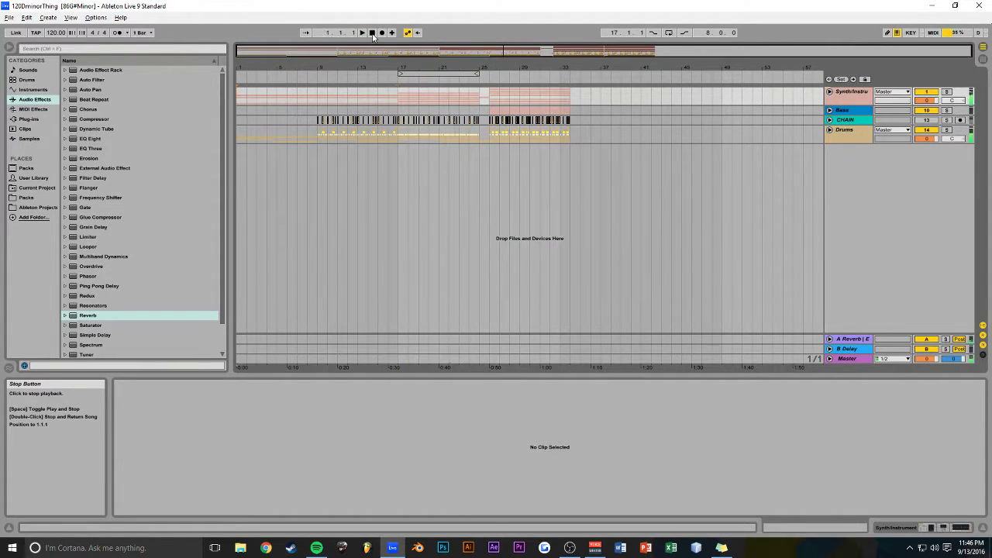
{"action": "key", "text": "alt+Tab"}
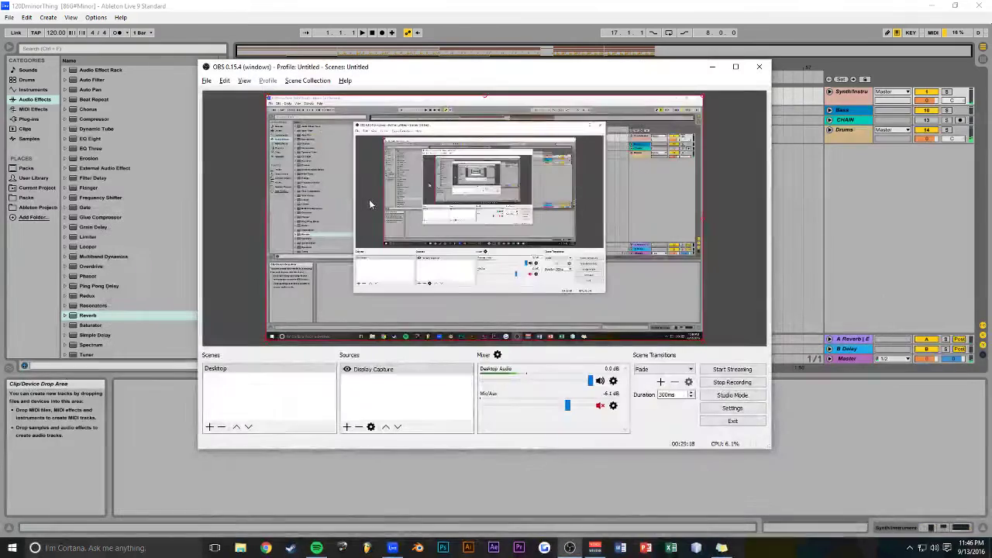